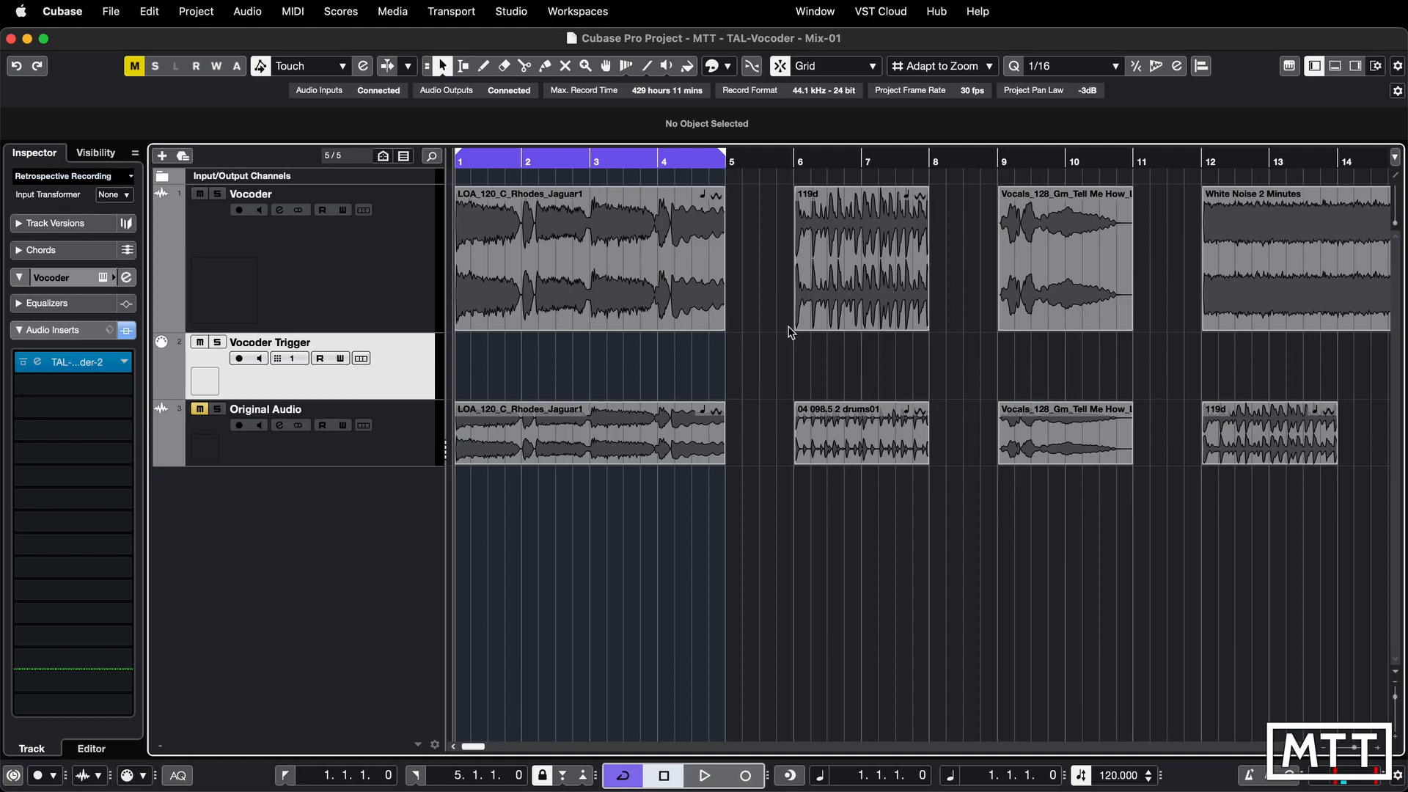
Bypass the Vocoder track's inserts and play the LOA_120_C_Rhodes_Jaguar1 clip dry.
{"action": "left_click", "coordinate": [383, 292]}
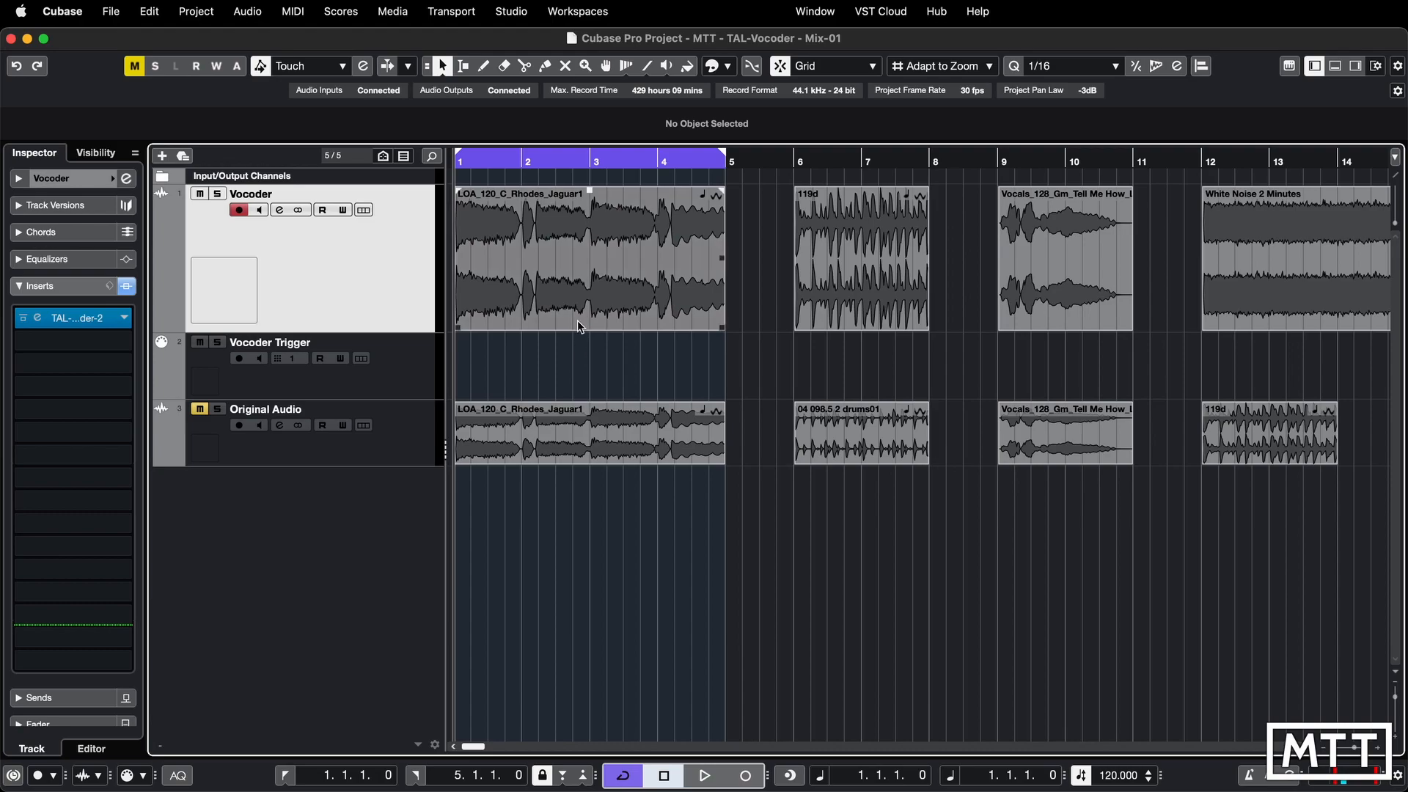
{"action": "left_click", "coordinate": [575, 268]}
{"action": "left_click", "coordinate": [127, 286]}
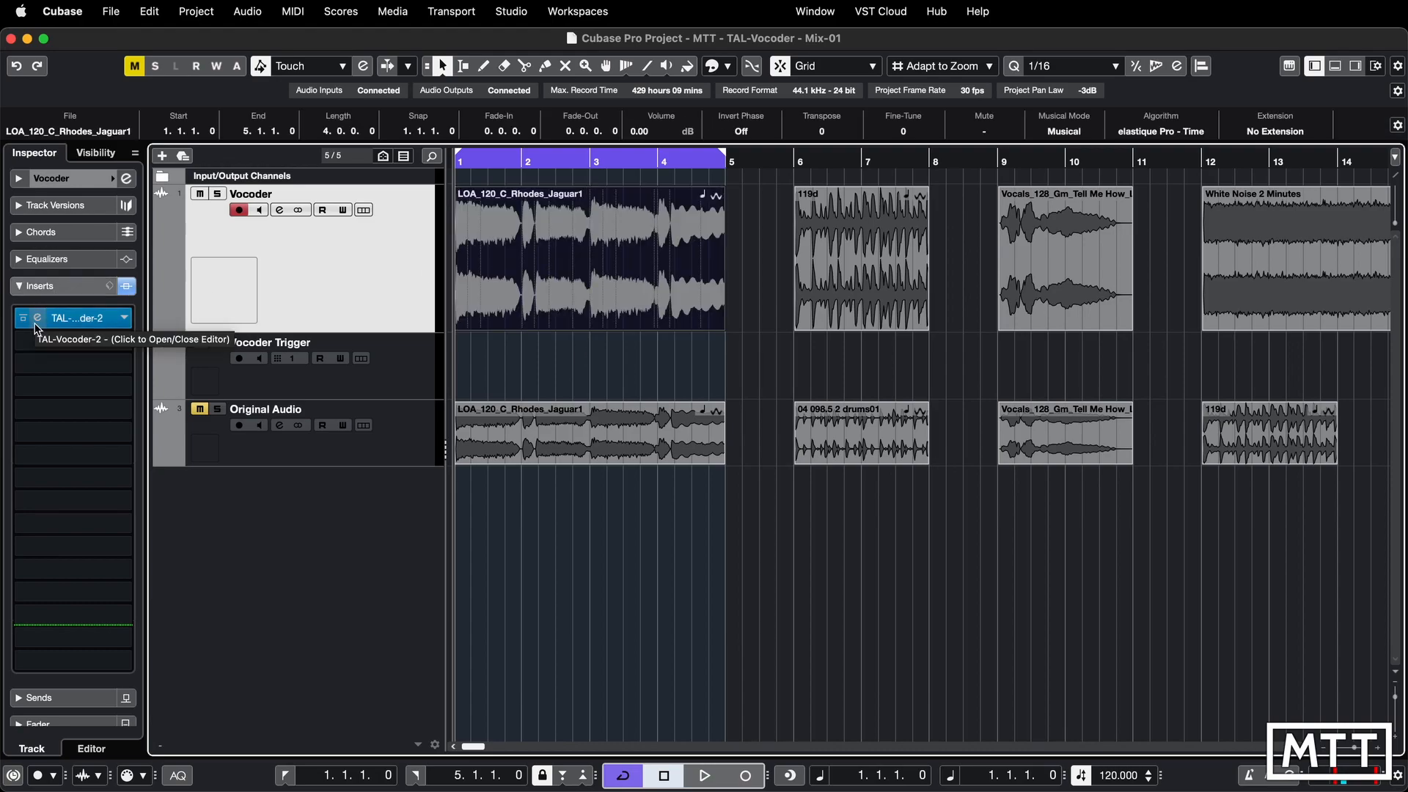
{"action": "key", "text": "space"}
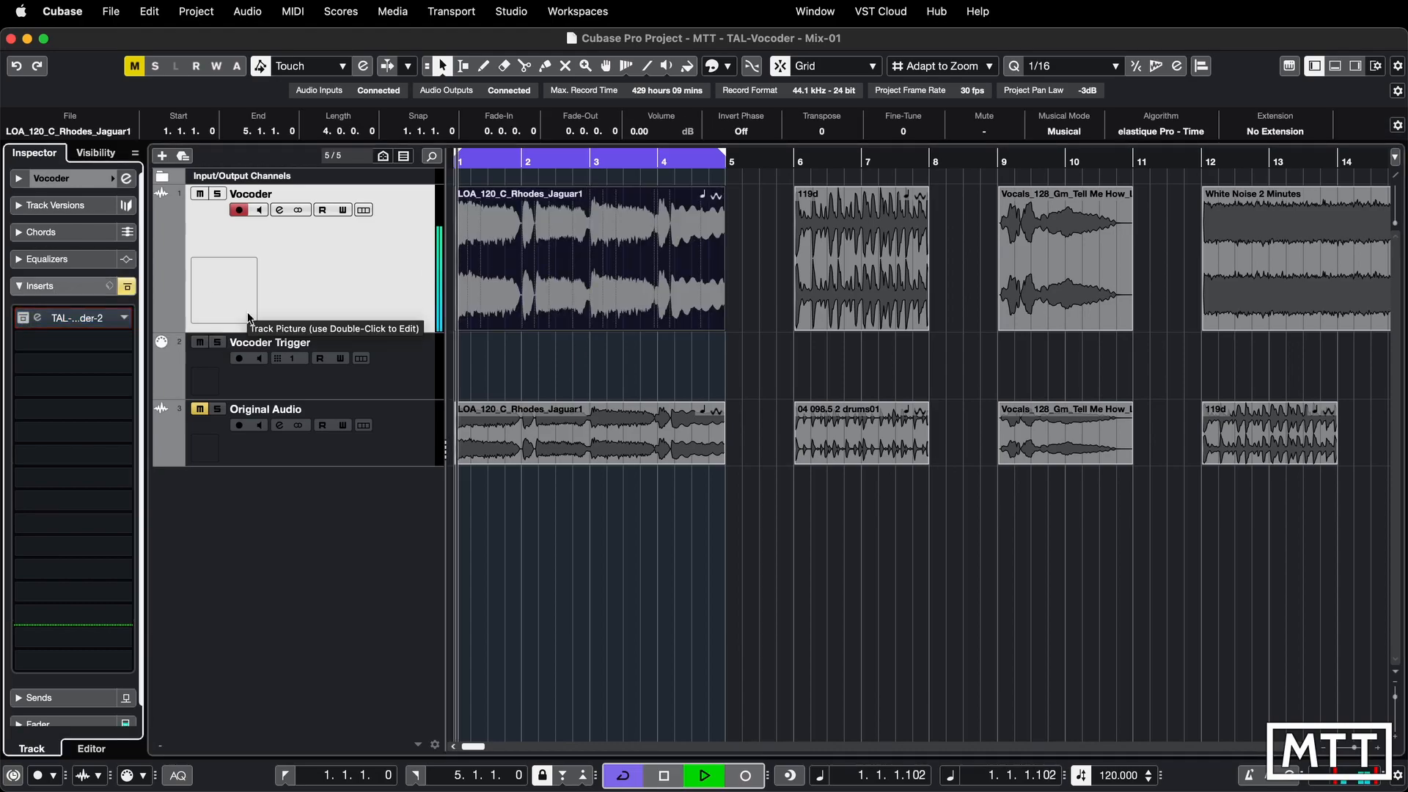
{"action": "key", "text": "h"}
{"action": "key", "text": "h"}
{"action": "key", "text": "h"}
{"action": "key", "text": "h"}
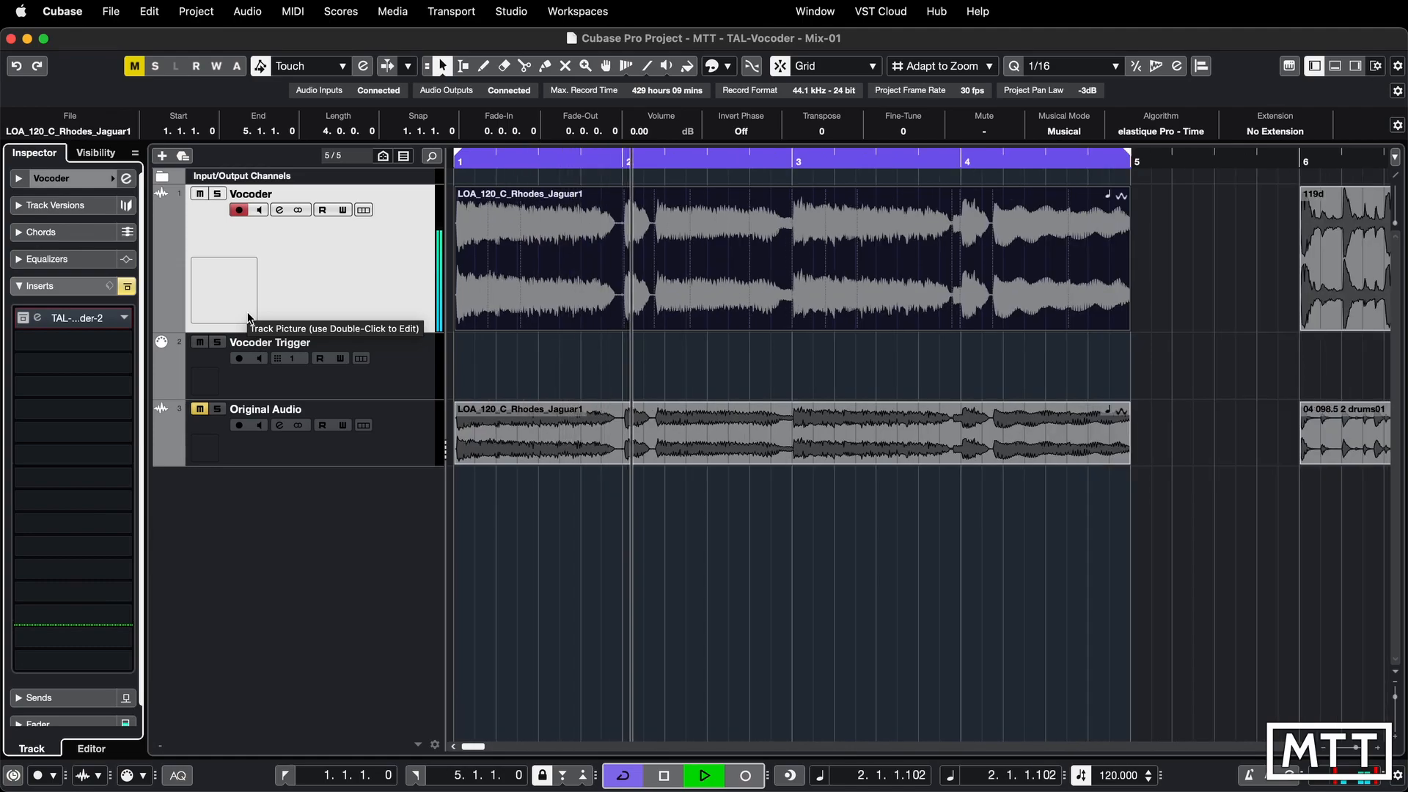
{"action": "key", "text": "space"}
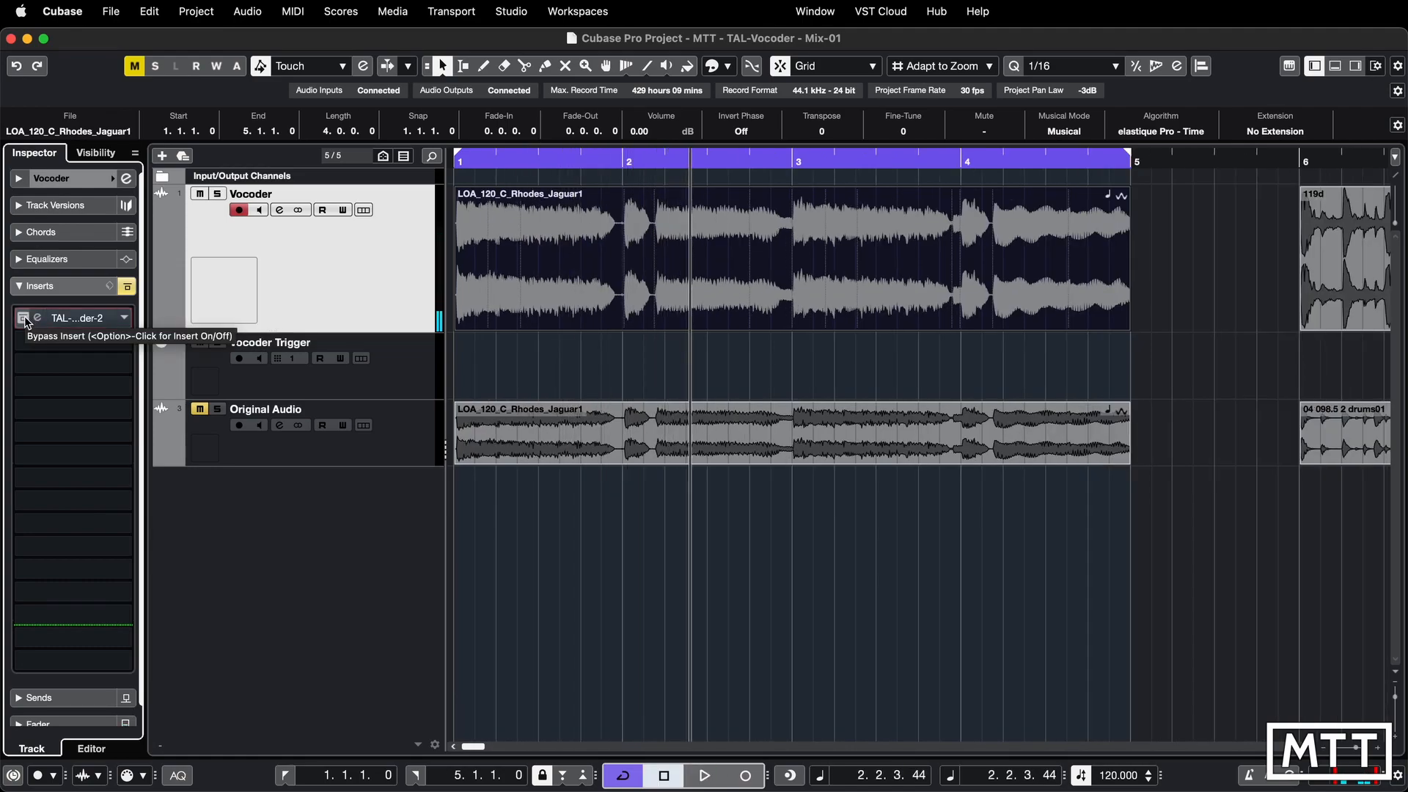
Reactivate the TAL-Vocoder-2 insert and play the Rhodes clip again from the project start.
{"action": "left_click", "coordinate": [48, 323]}
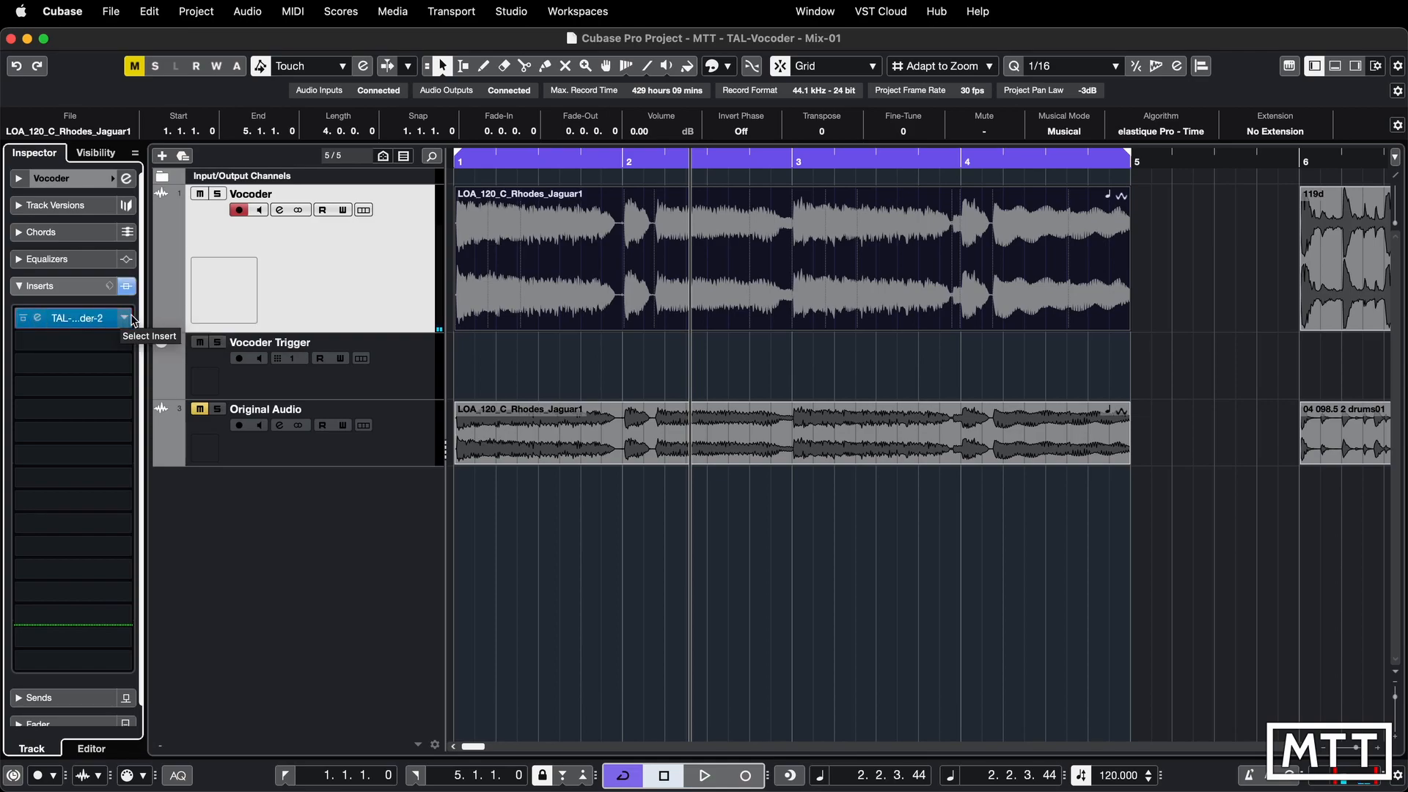
{"action": "key", "text": "Home"}
{"action": "key", "text": "space"}
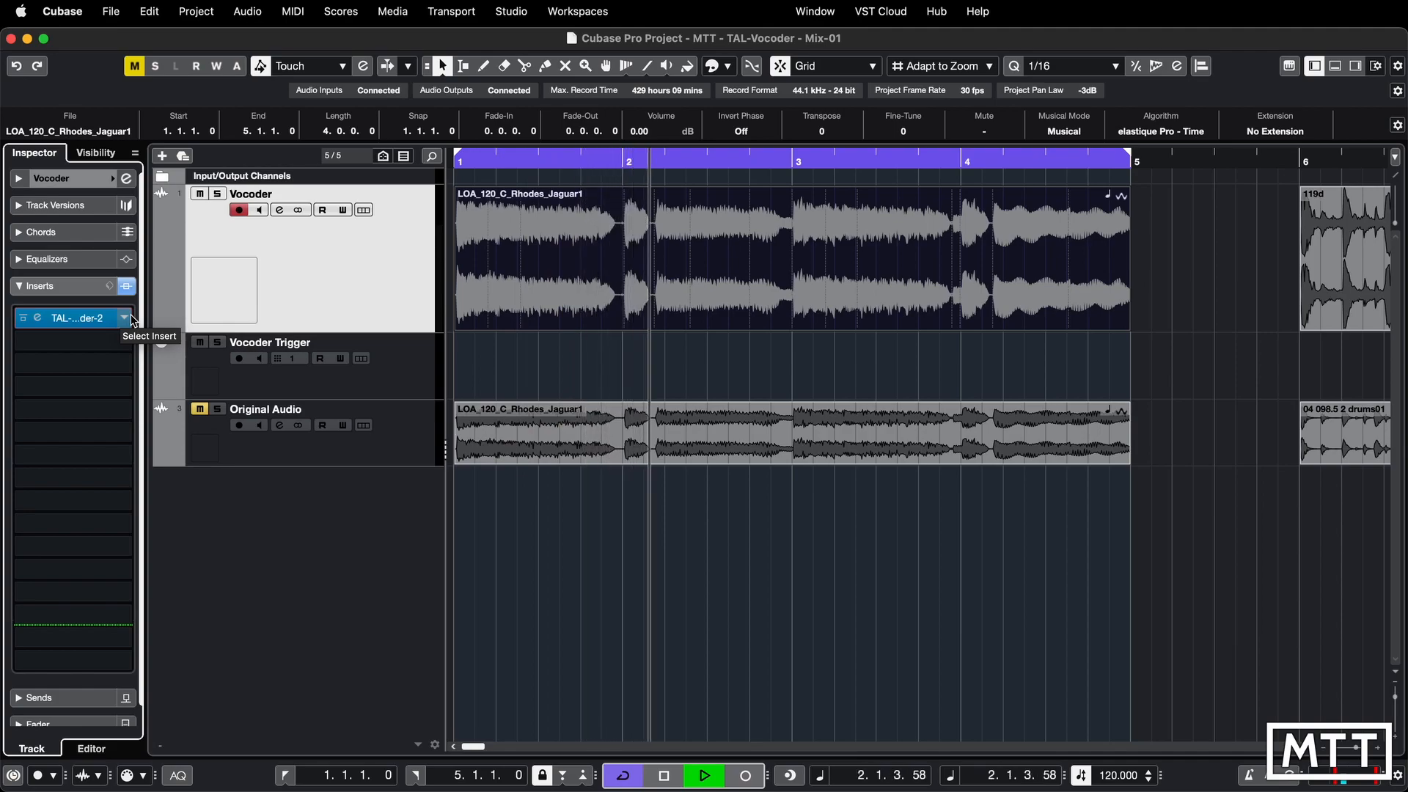
{"action": "key", "text": "space"}
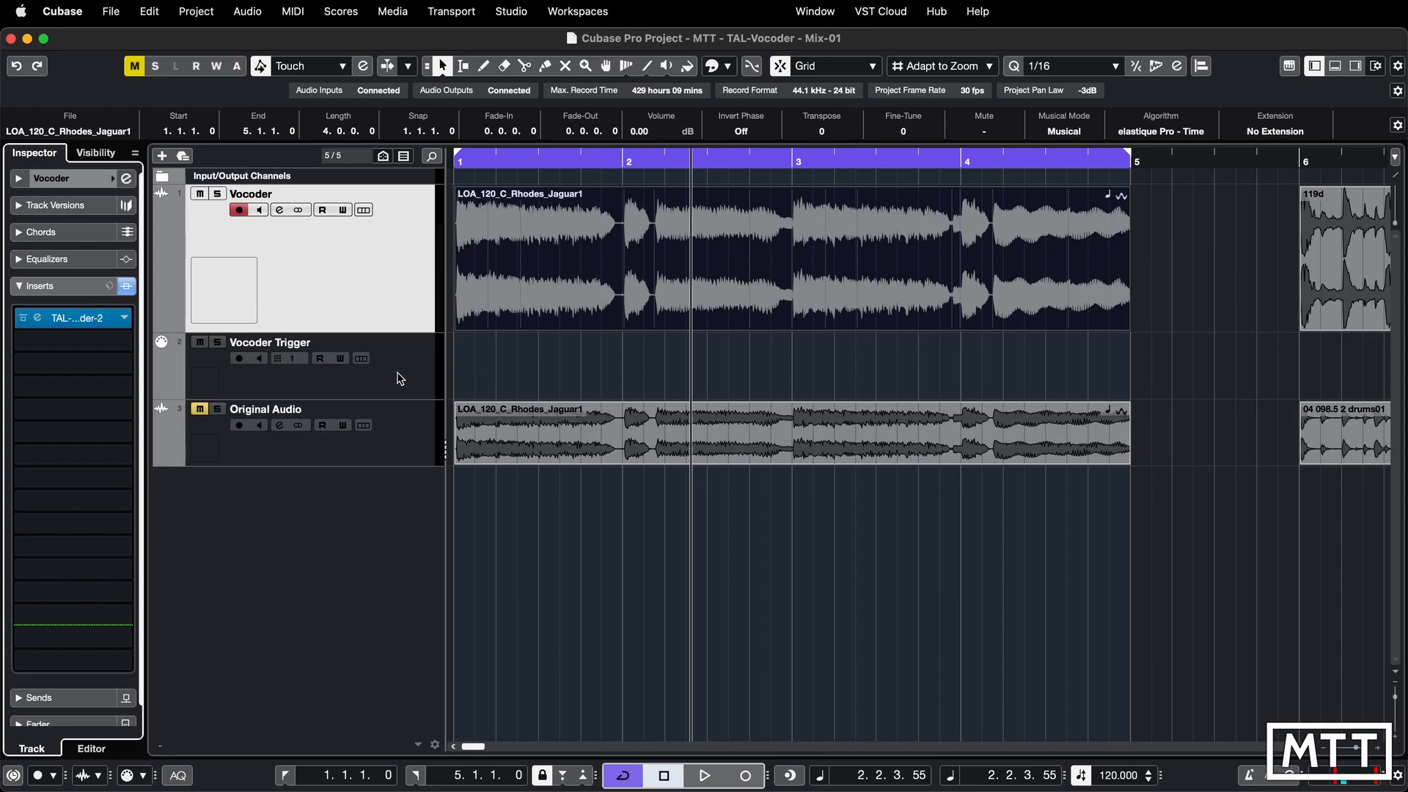
Check the available MIDI output destinations of the Vocoder Trigger track.
{"action": "left_click", "coordinate": [400, 378]}
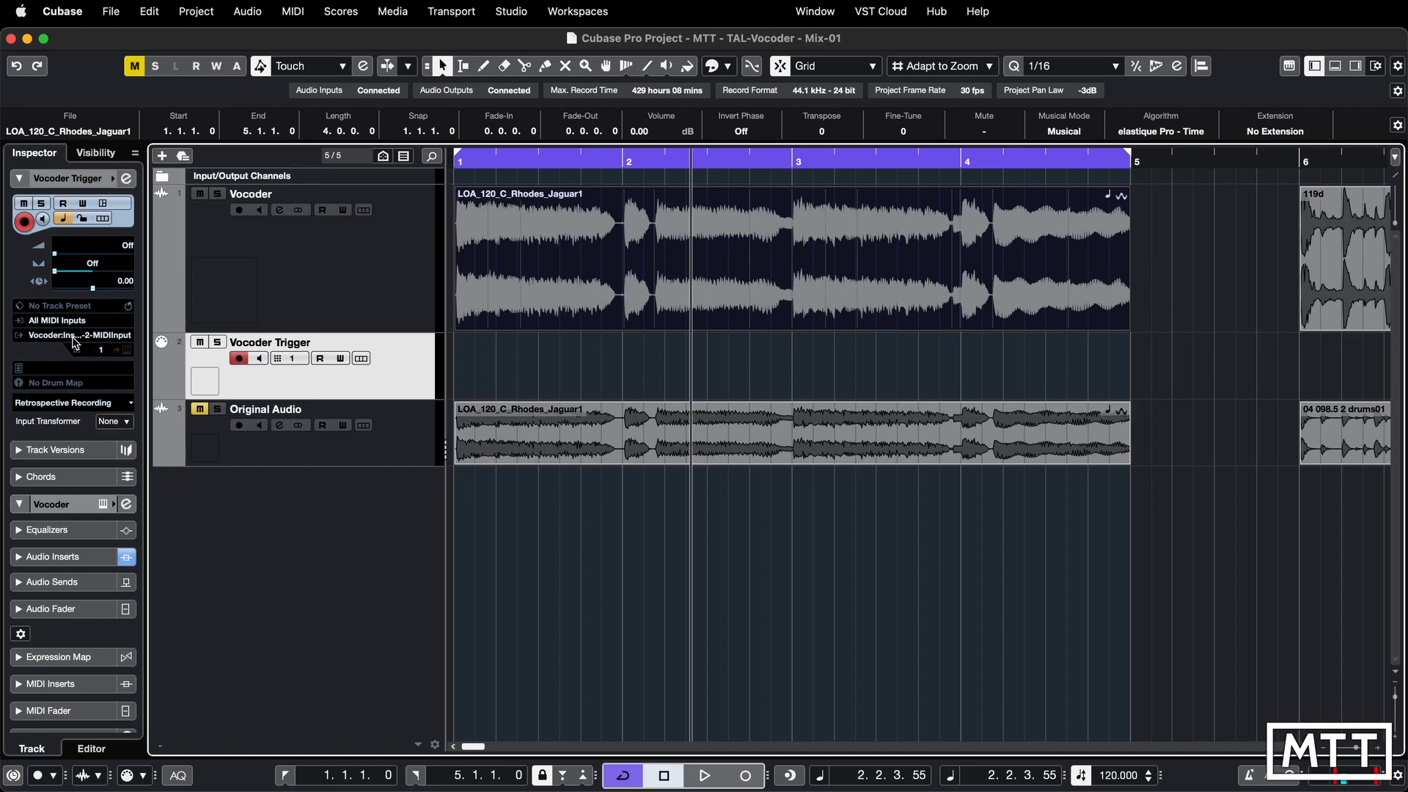
{"action": "left_click", "coordinate": [75, 336]}
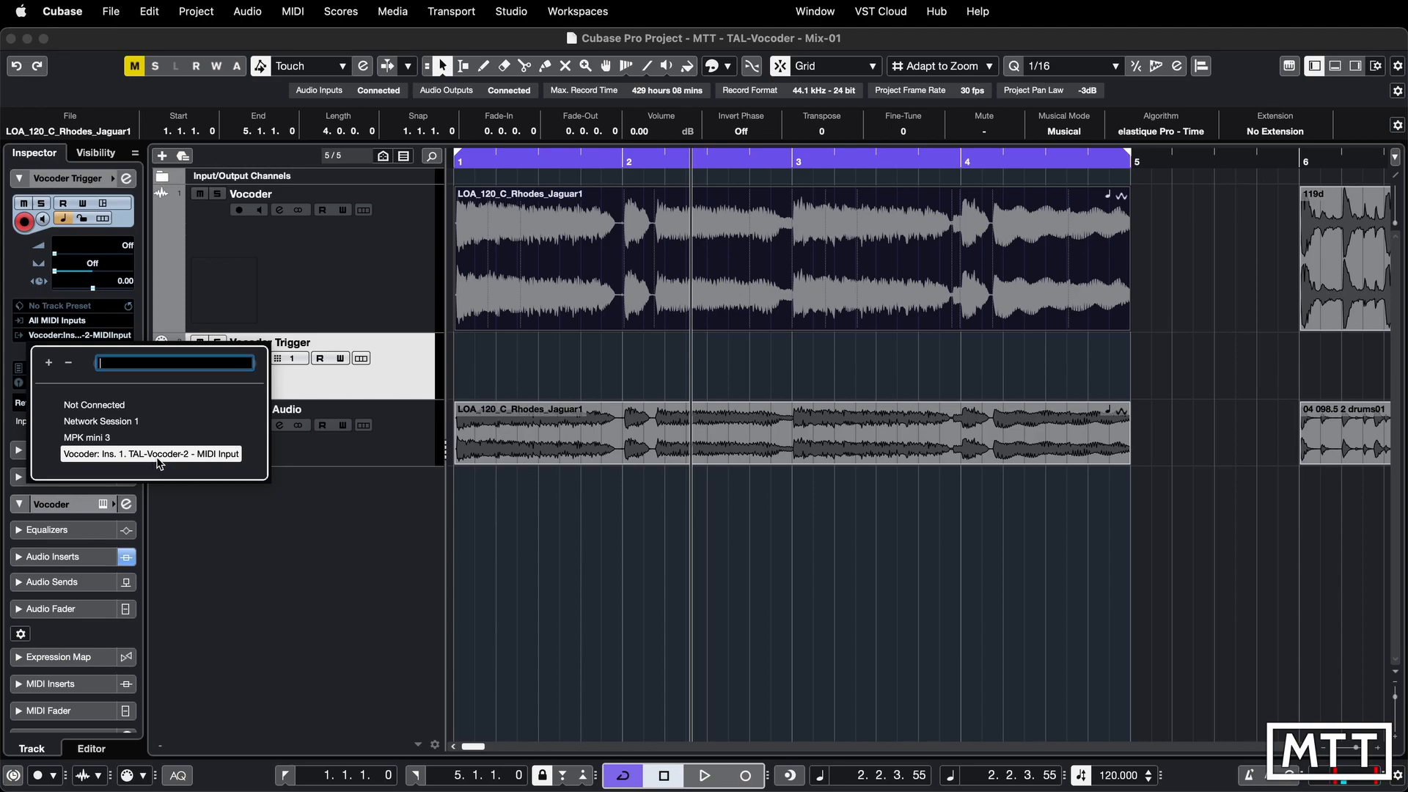
{"action": "left_click", "coordinate": [407, 371]}
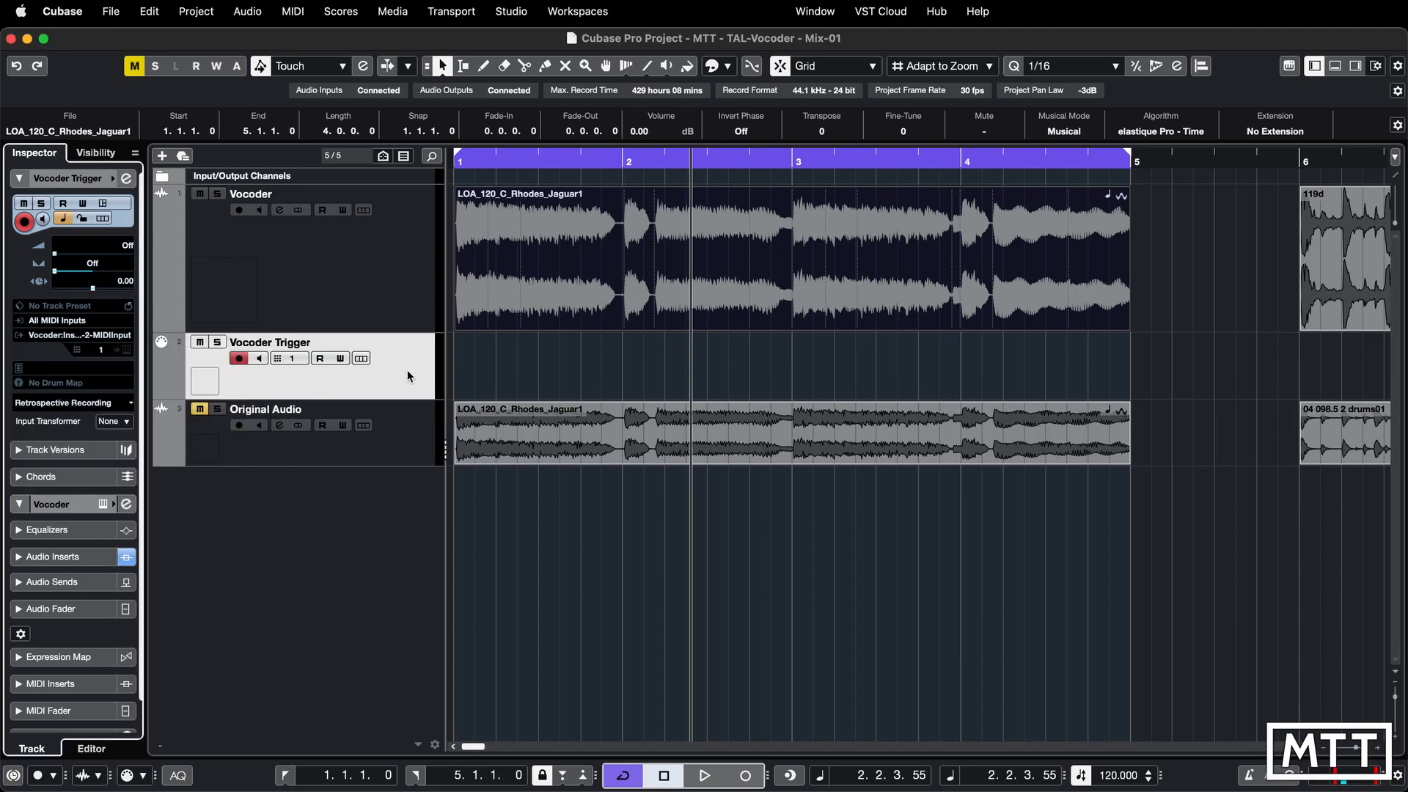
Play the Rhodes clip from the project start with the Vocoder Trigger track armed, and return to the start.
{"action": "key", "text": "comma"}
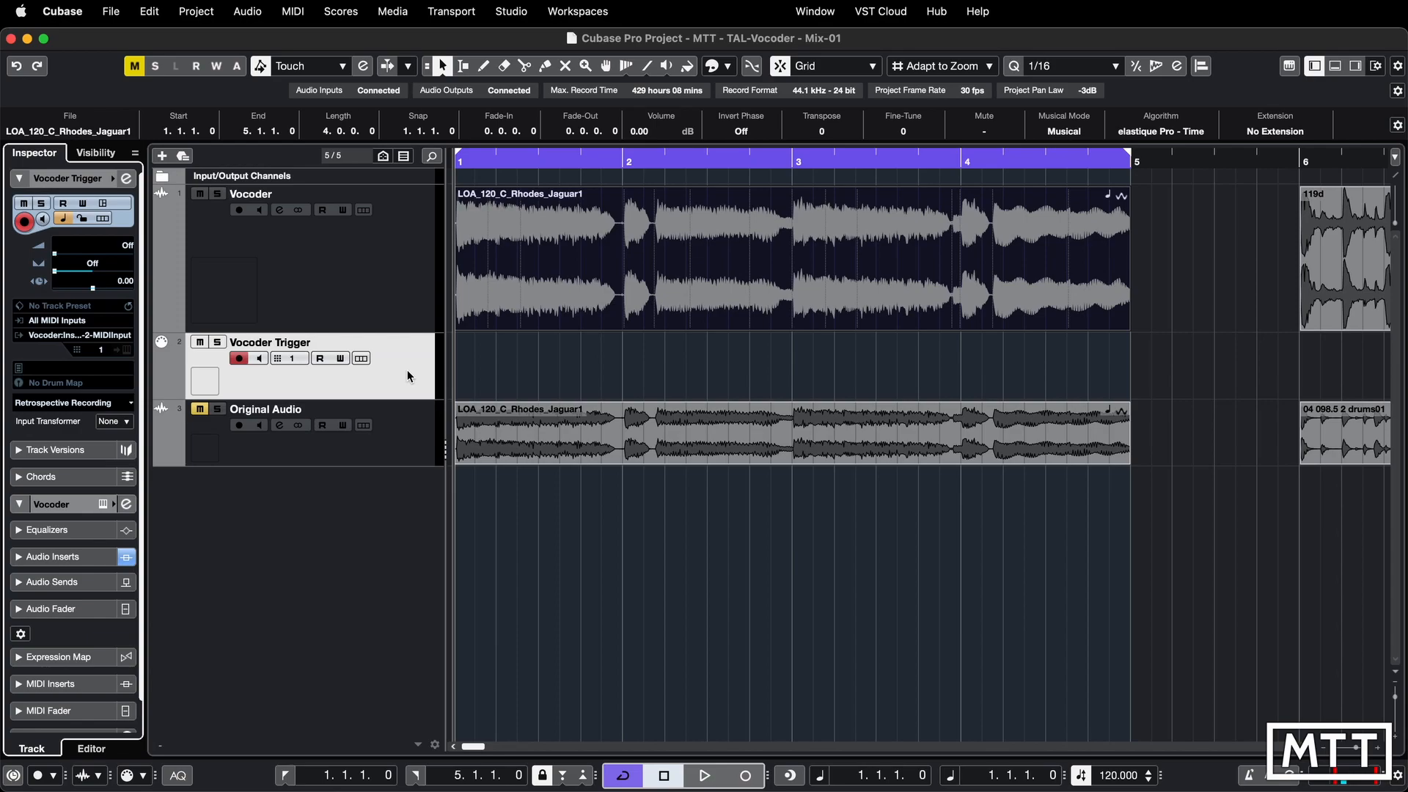
{"action": "key", "text": "space"}
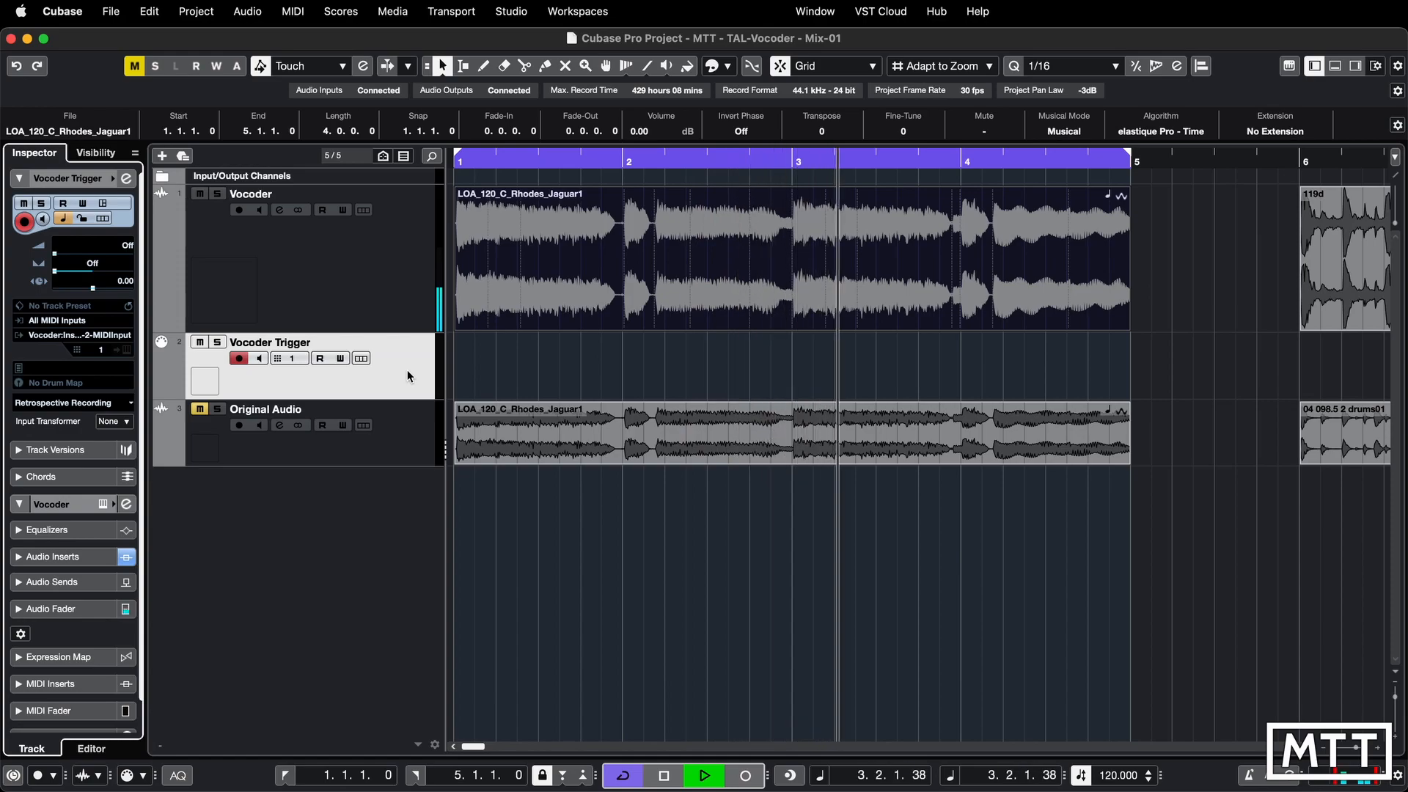
{"action": "key", "text": "space"}
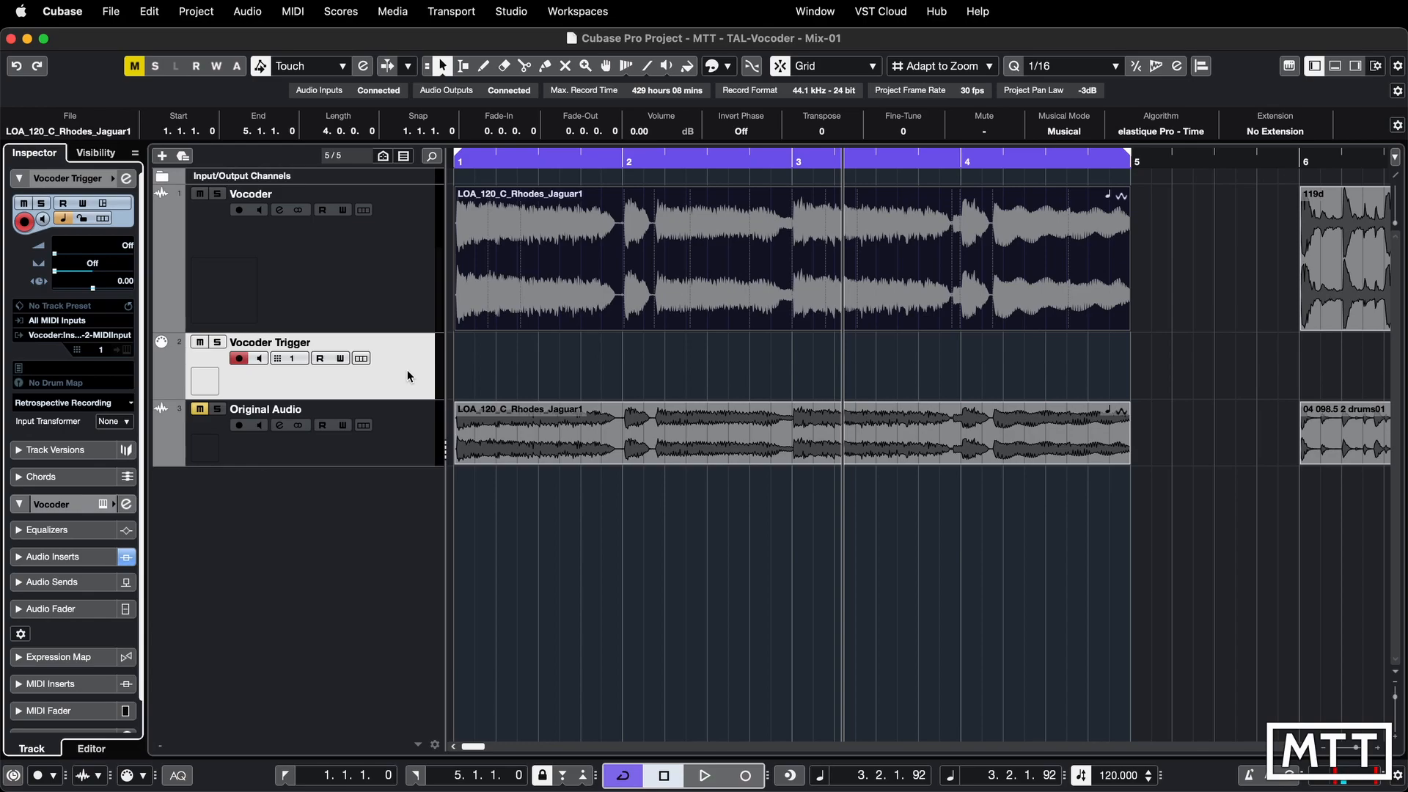
{"action": "key", "text": "Home"}
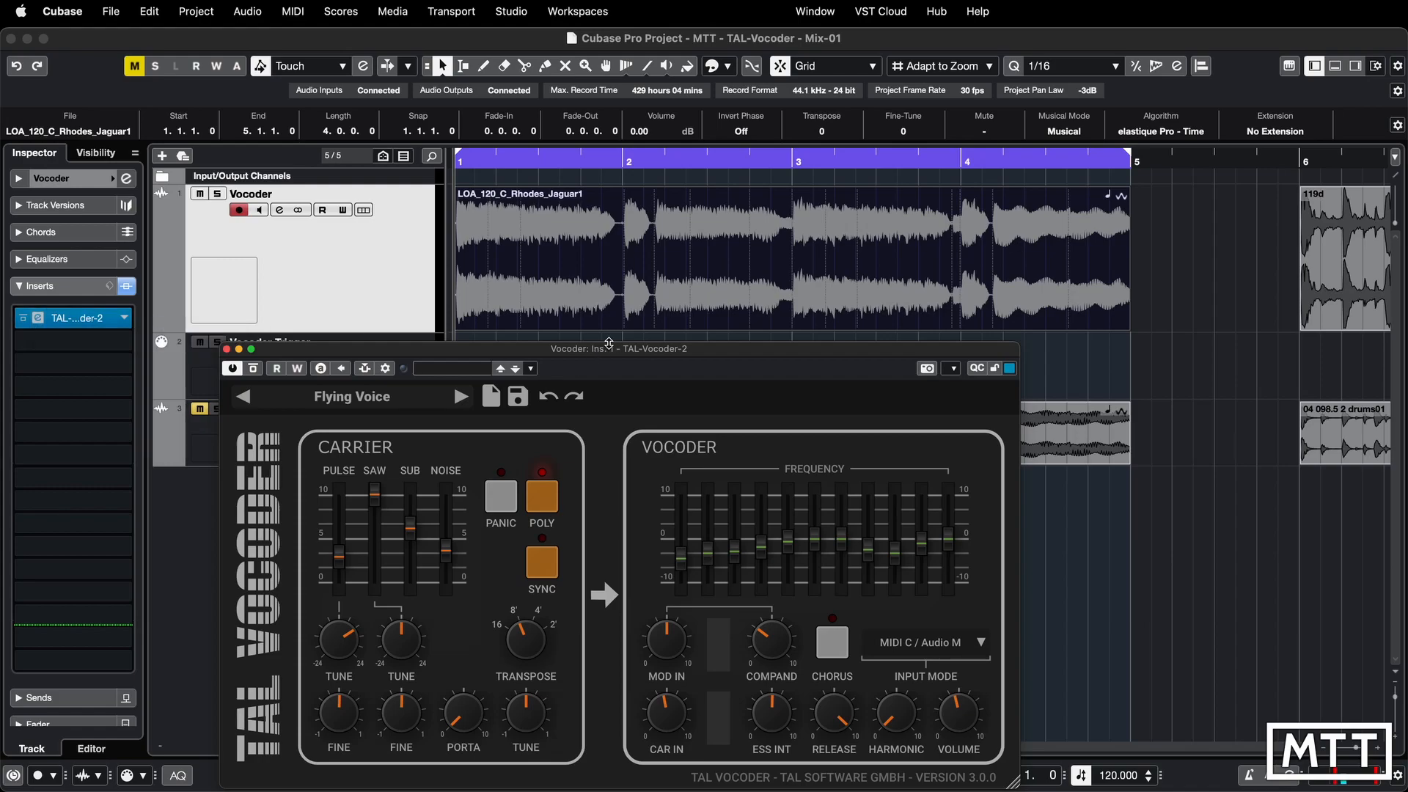
Reposition the TAL-Vocoder-2 editor and load its Cozy Voice factory preset.
{"action": "left_click_drag", "start_coordinate": [607, 357], "coordinate": [643, 219]}
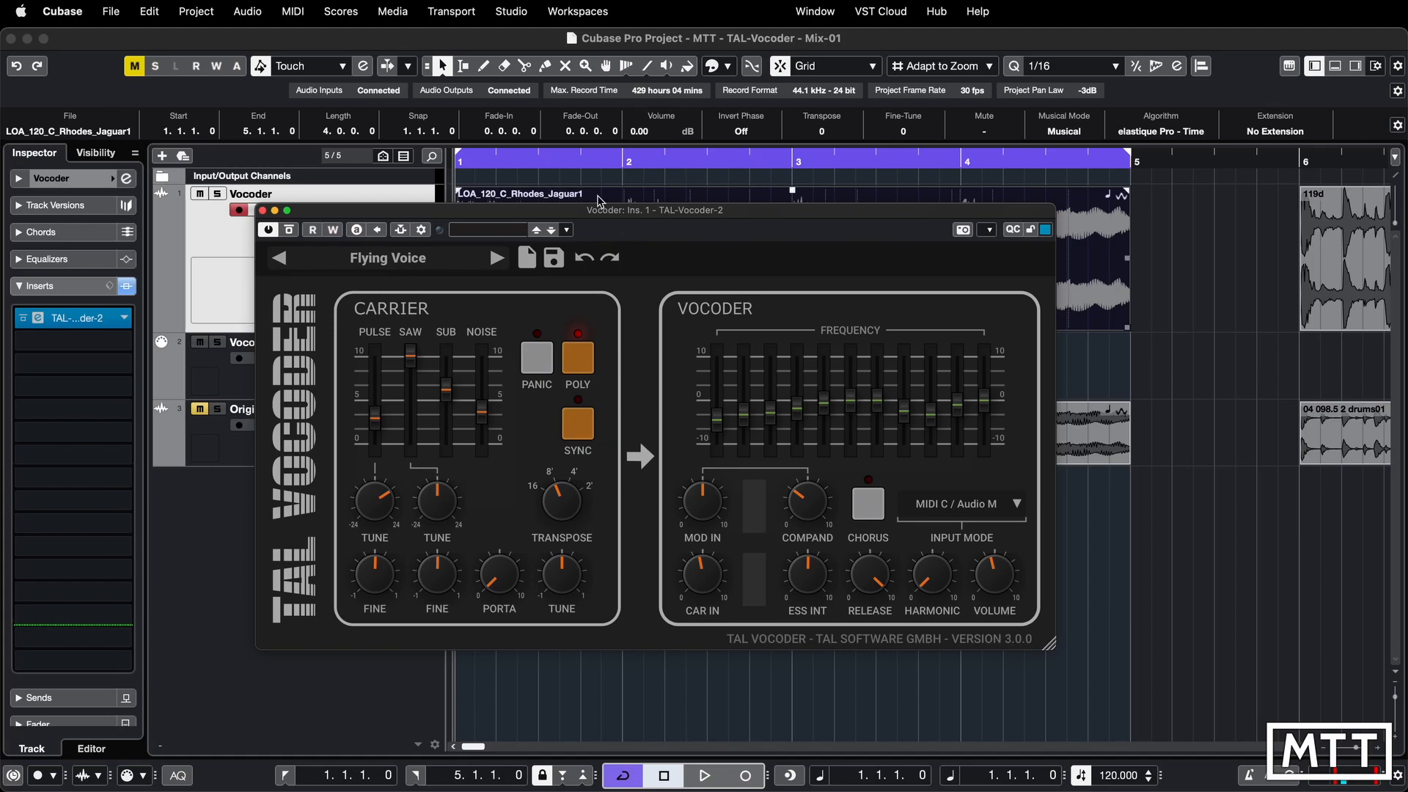
{"action": "left_click", "coordinate": [379, 261]}
{"action": "mouse_move", "coordinate": [377, 337]}
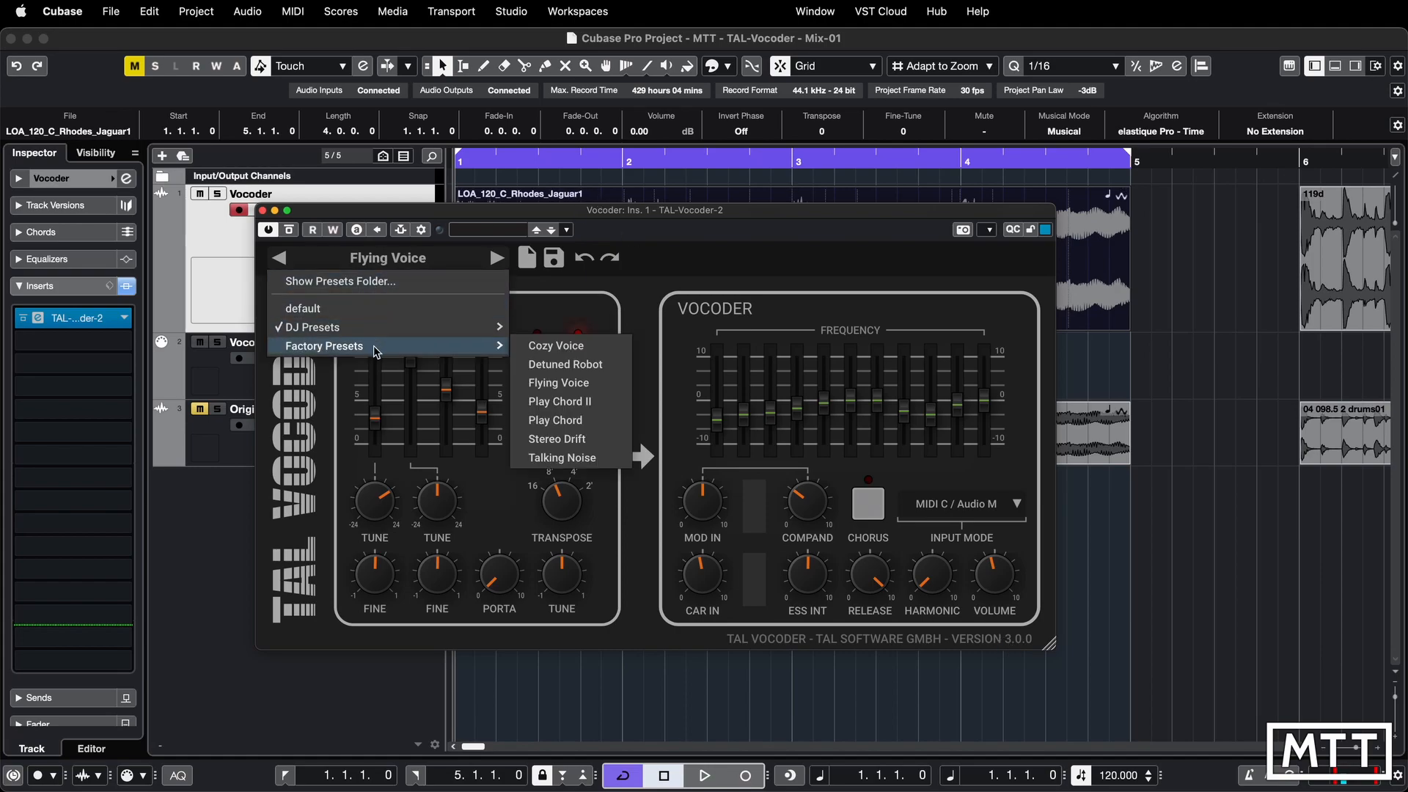
{"action": "left_click", "coordinate": [562, 347]}
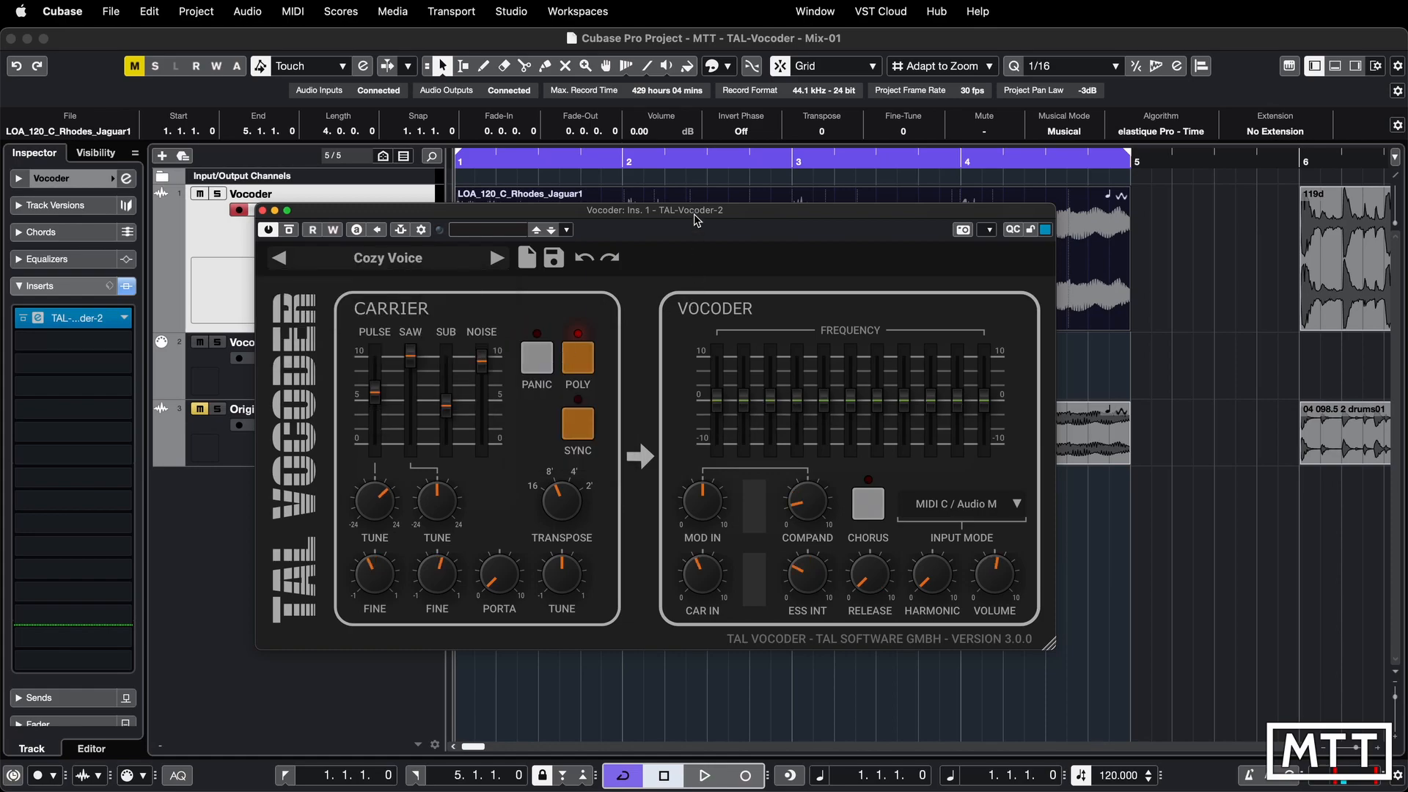
Try different sizes for the TAL-Vocoder-2 editor and leave it enlarged over most of the project area.
{"action": "left_click_drag", "start_coordinate": [694, 212], "coordinate": [663, 154]}
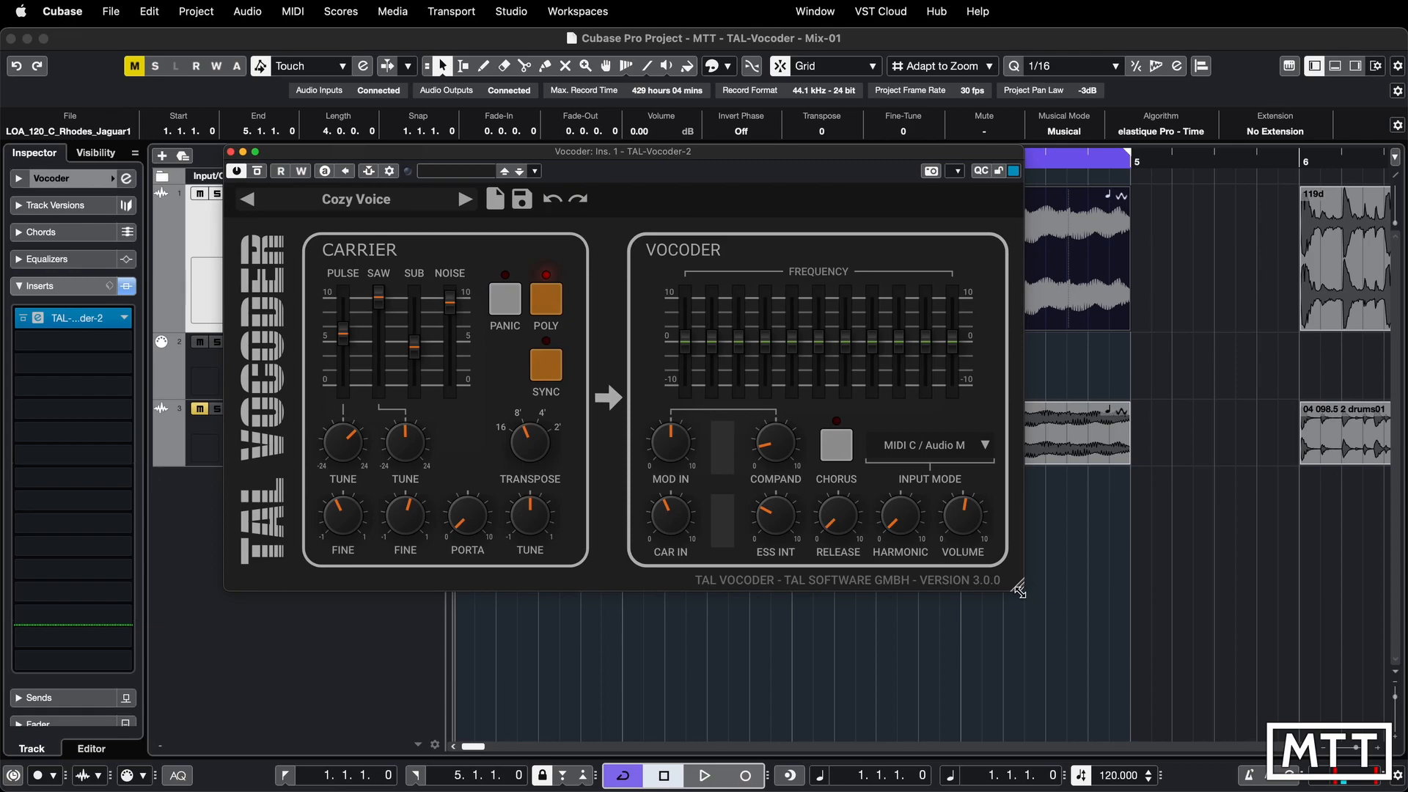
{"action": "left_click_drag", "start_coordinate": [1019, 590], "coordinate": [1334, 783]}
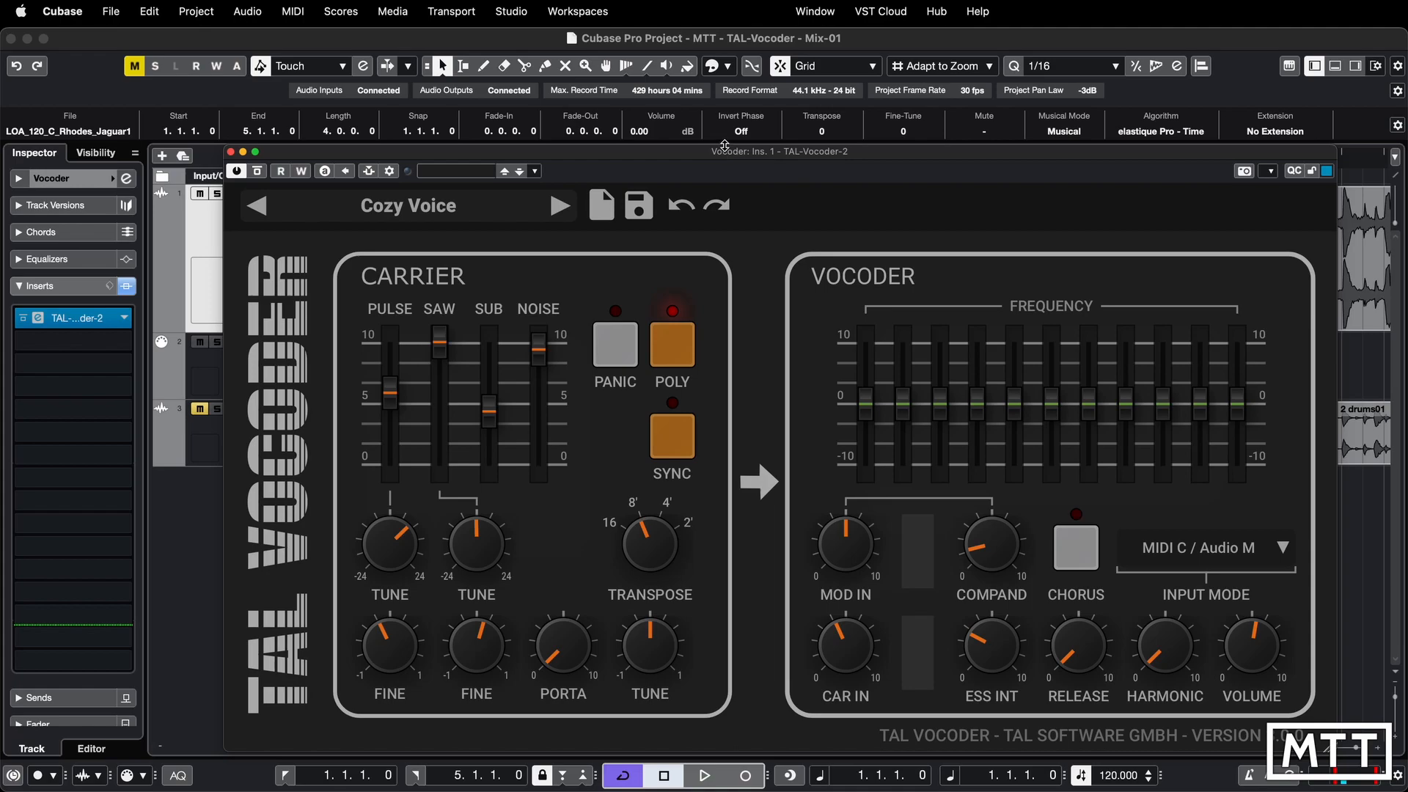
{"action": "left_click_drag", "start_coordinate": [722, 147], "coordinate": [347, 171]}
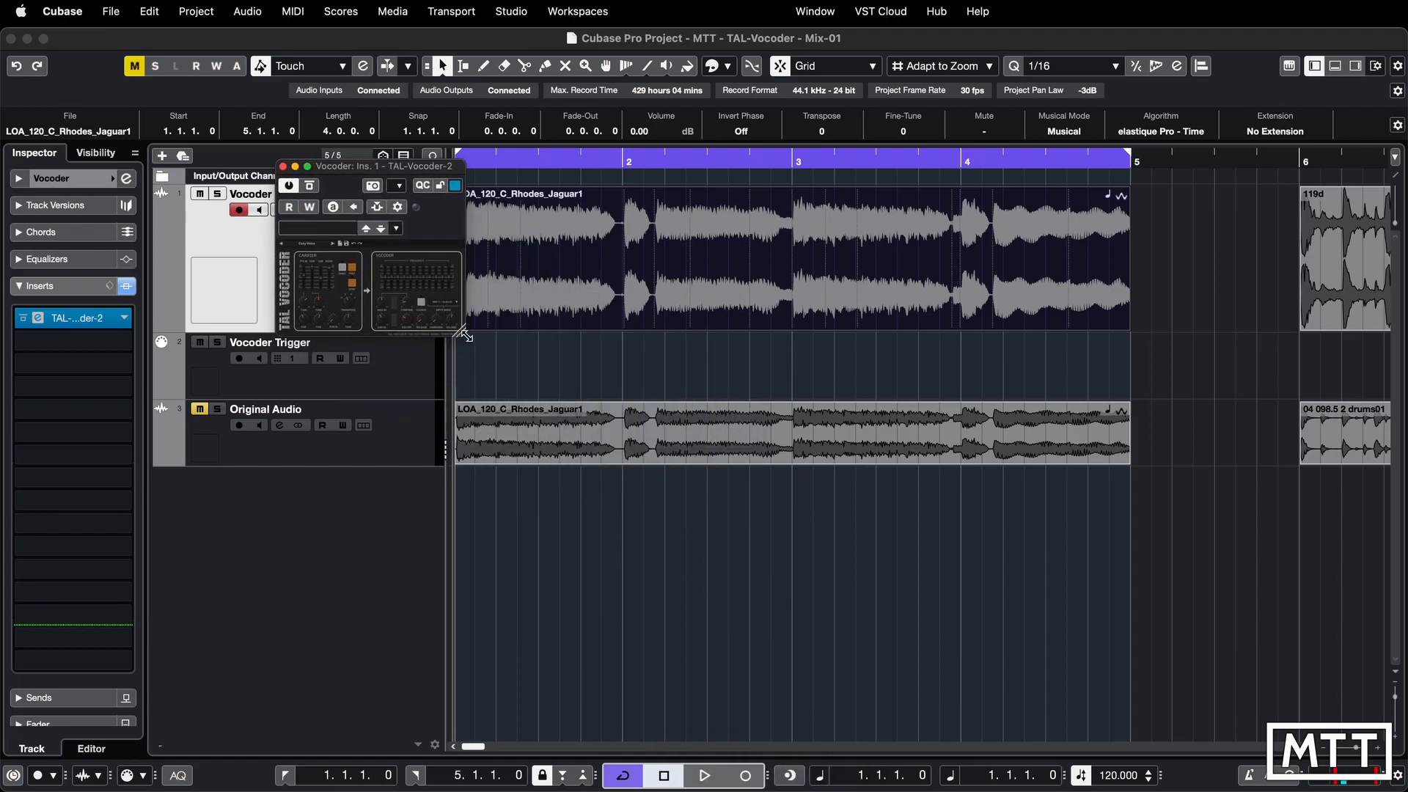
{"action": "left_click_drag", "start_coordinate": [460, 334], "coordinate": [1349, 741]}
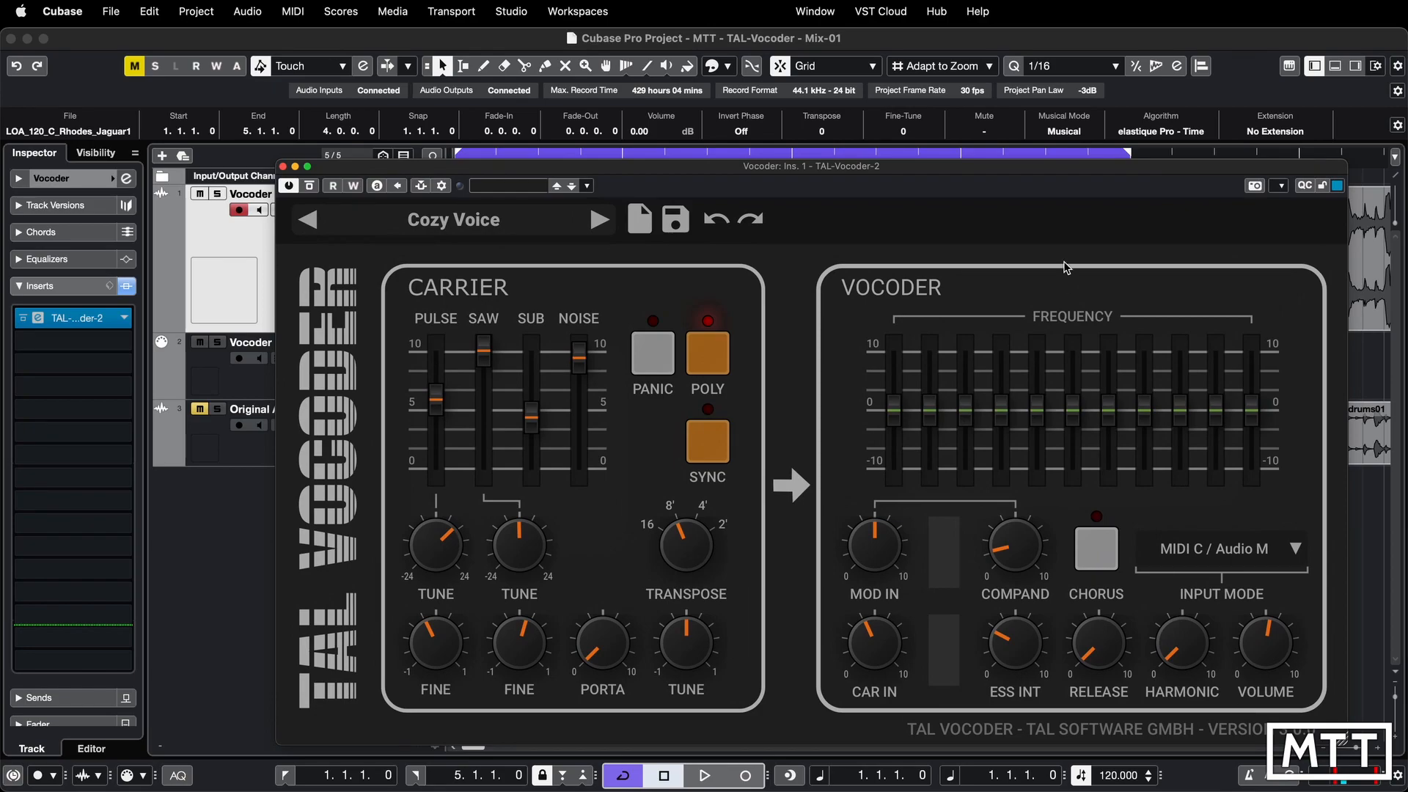
{"action": "left_click_drag", "start_coordinate": [963, 169], "coordinate": [942, 160]}
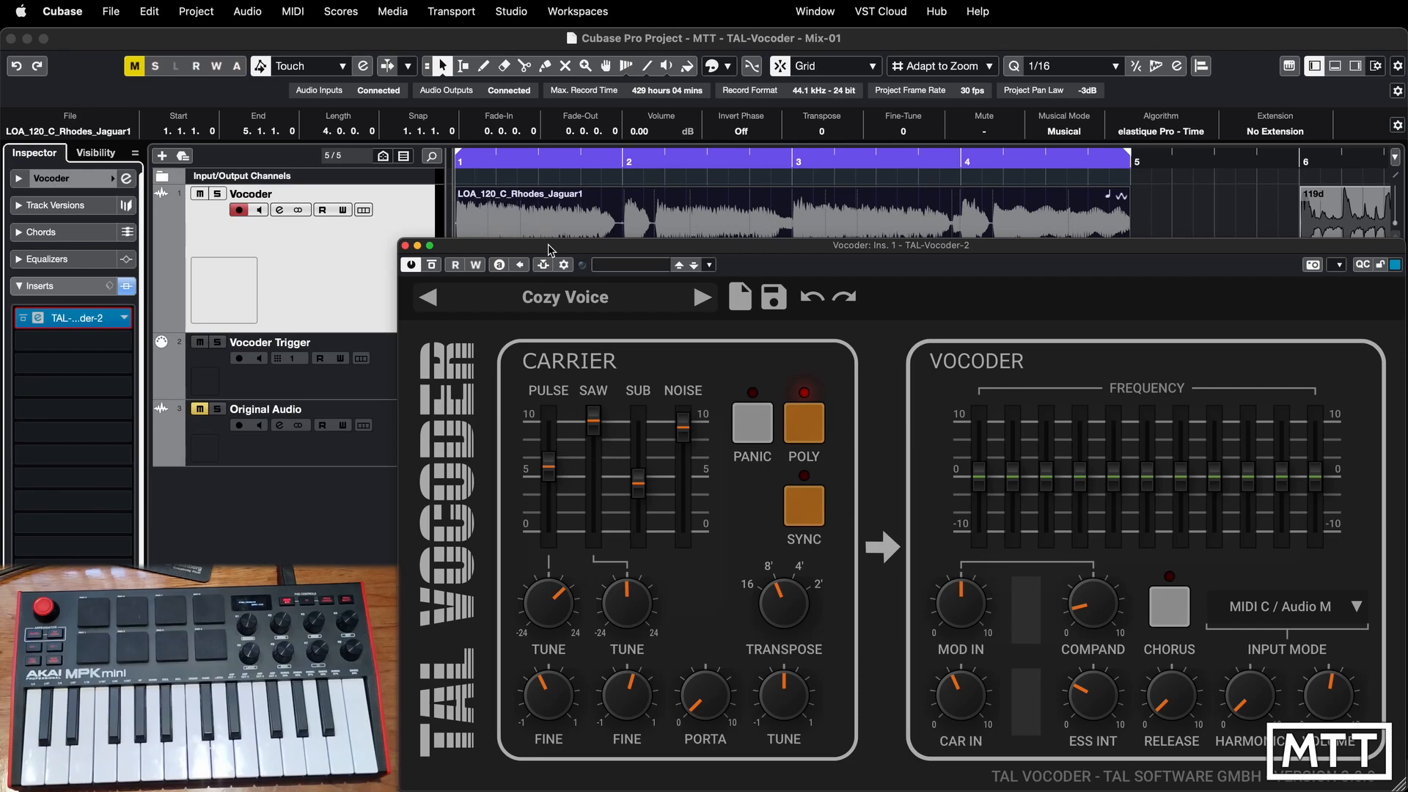
Enable monitoring on the Vocoder Trigger track and reselect the Vocoder track.
{"action": "key", "text": "space"}
{"action": "left_click", "coordinate": [259, 358]}
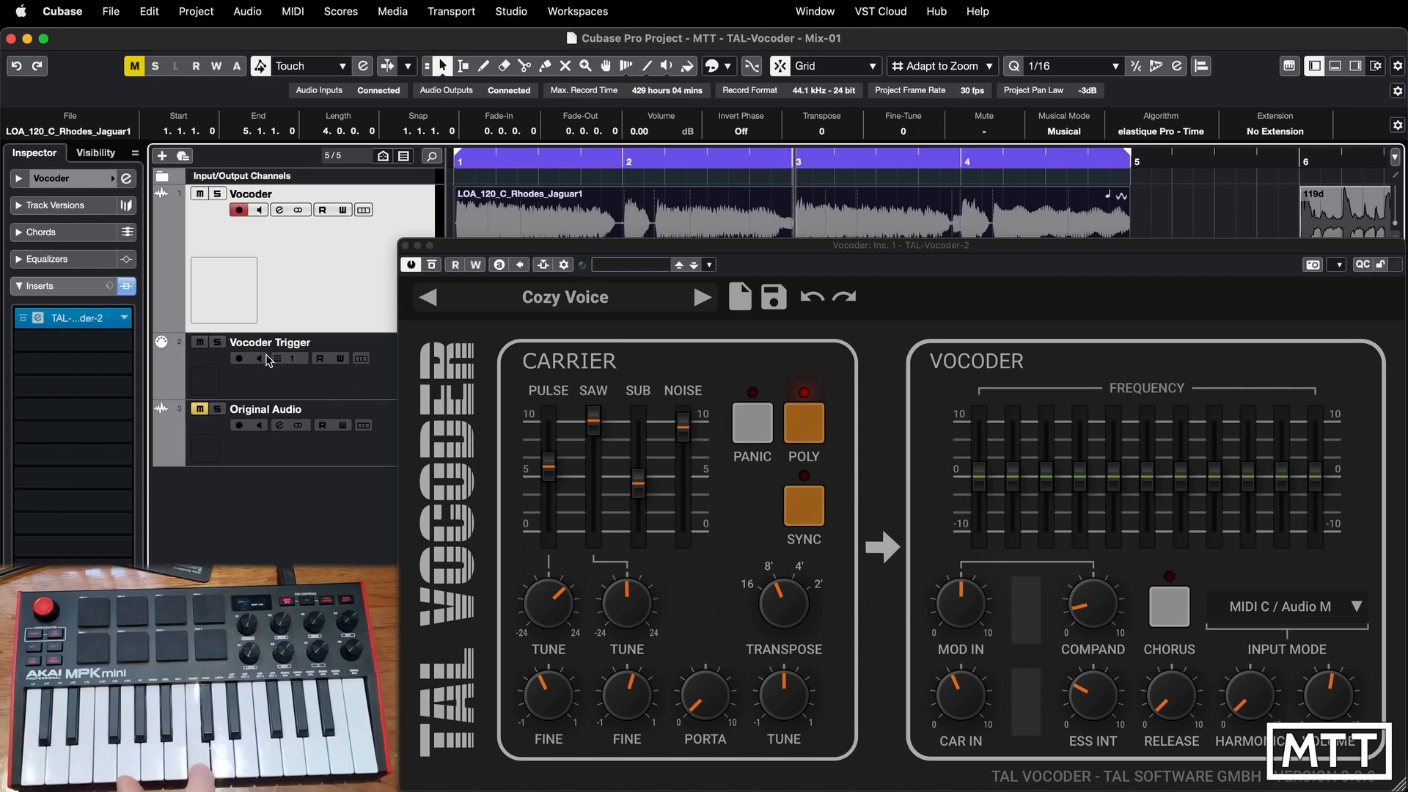
{"action": "left_click", "coordinate": [242, 390]}
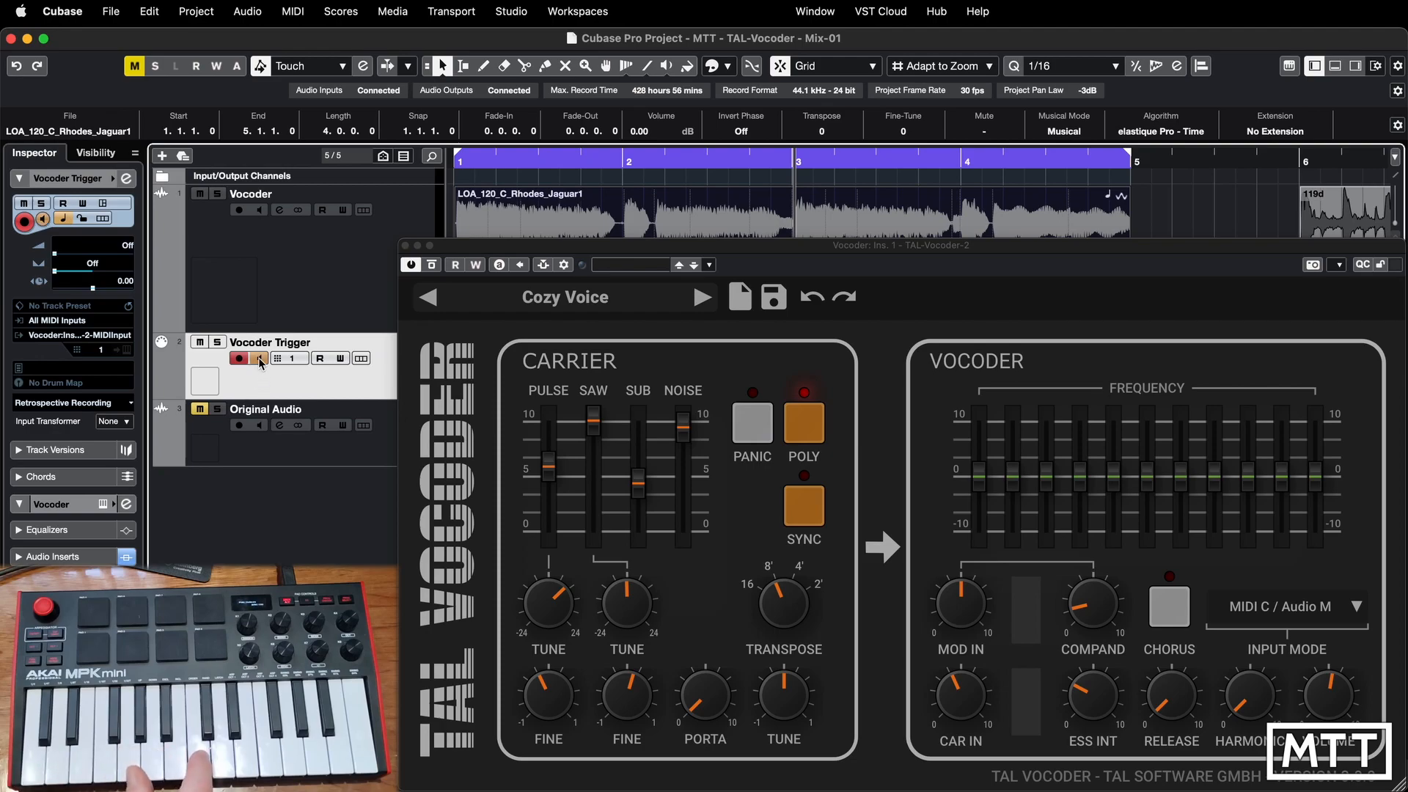
{"action": "left_click", "coordinate": [342, 302]}
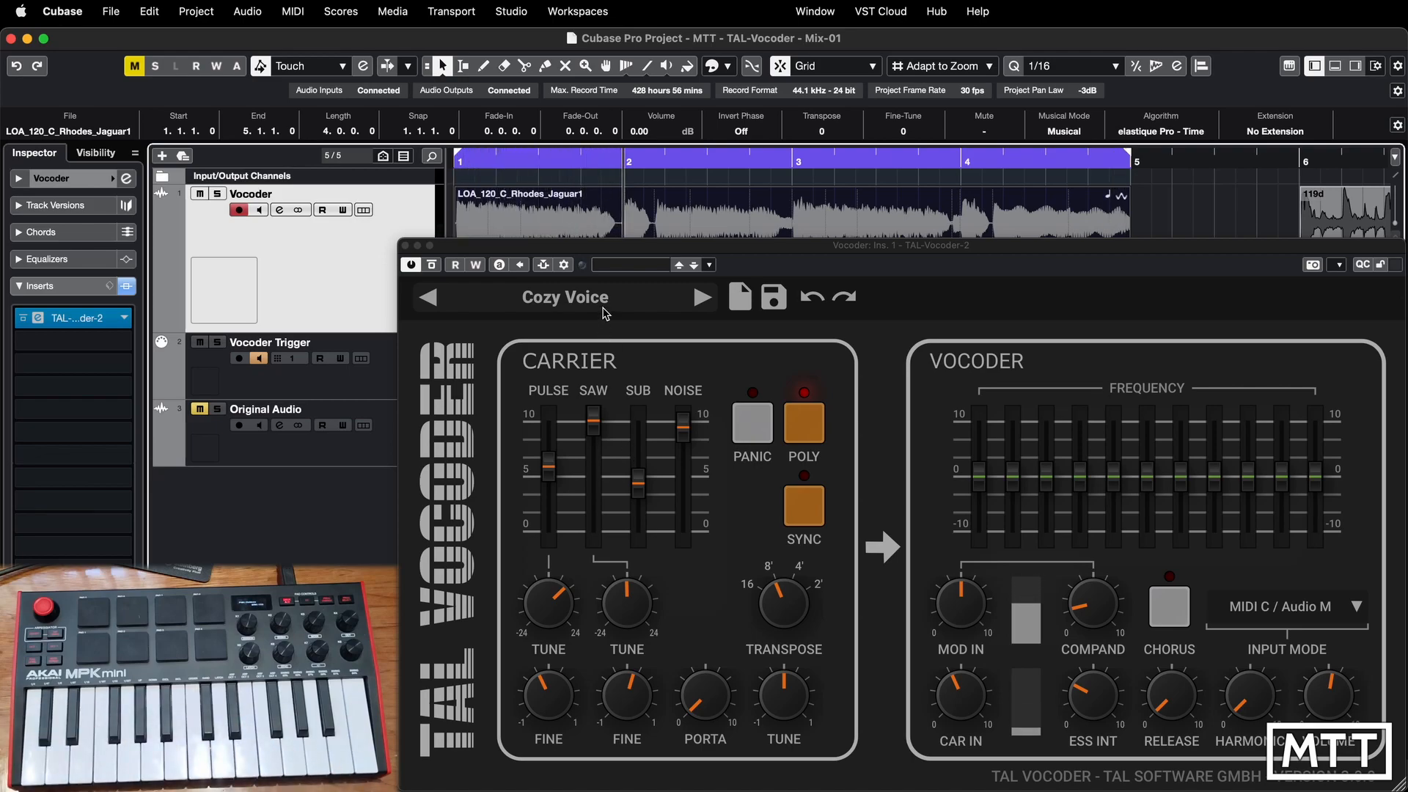
Load the Flying Voice factory preset in TAL-Vocoder-2.
{"action": "left_click", "coordinate": [654, 298]}
{"action": "mouse_move", "coordinate": [667, 423]}
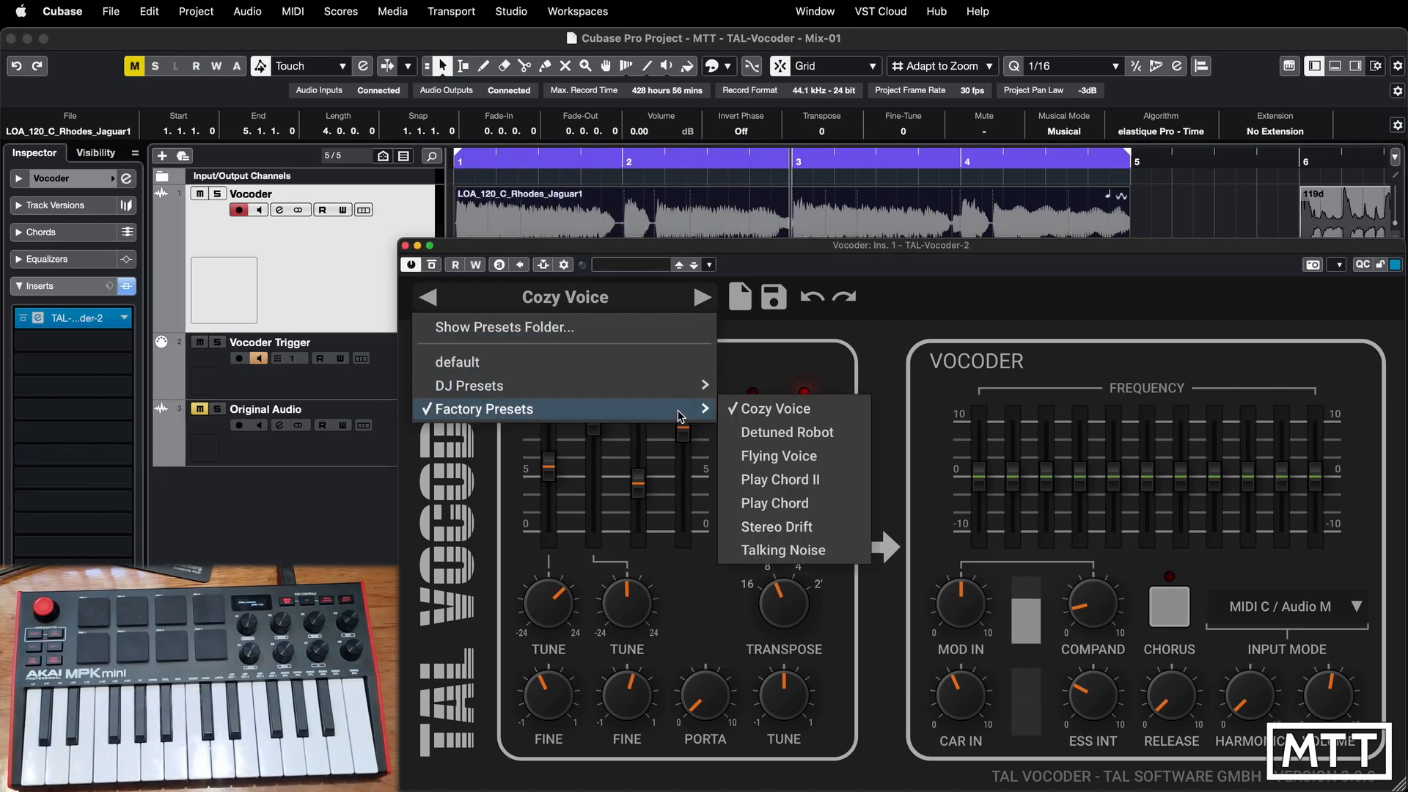
{"action": "left_click", "coordinate": [783, 456]}
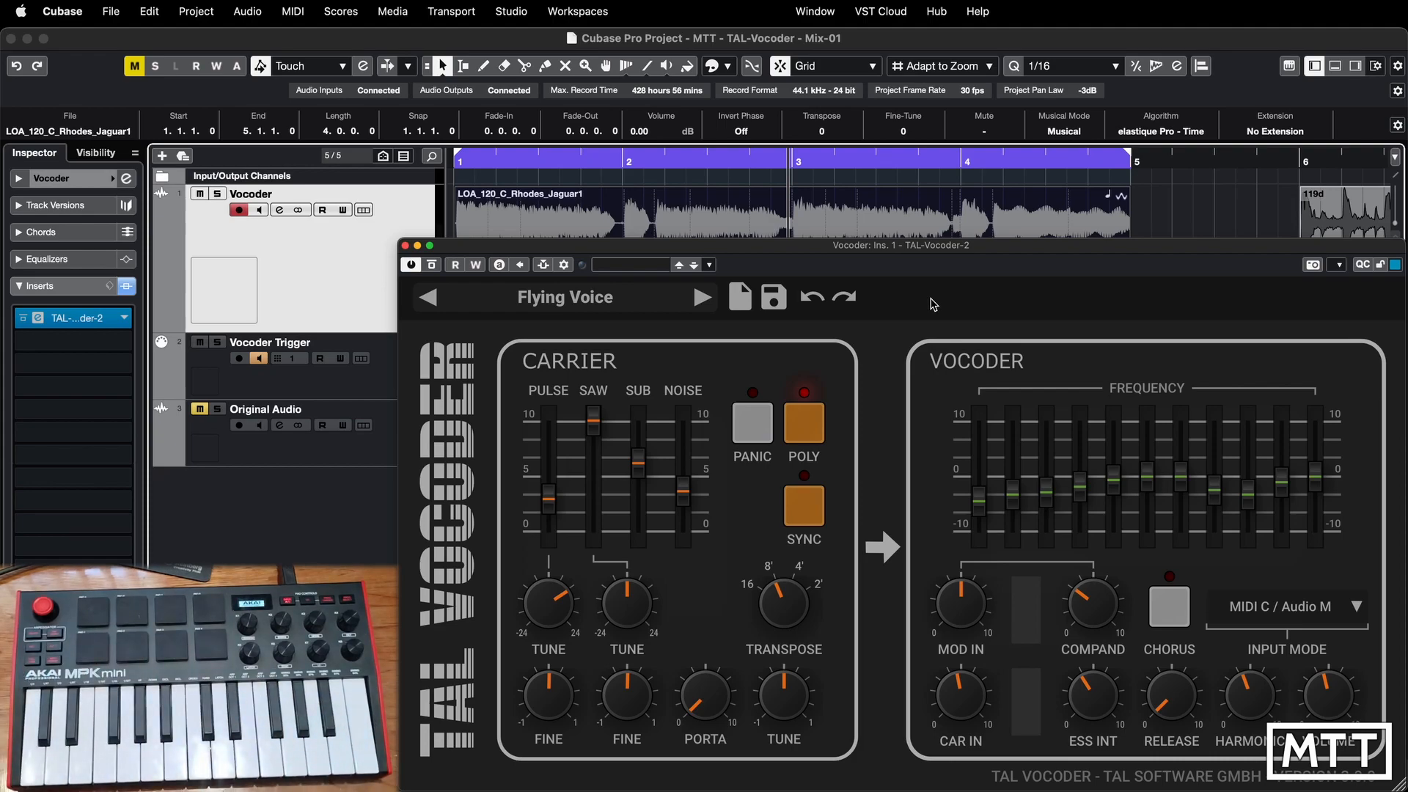
Select the 119d clip at bar 6 on the Vocoder track and set the cycle locators around it.
{"action": "key", "text": "g"}
{"action": "key", "text": "g"}
{"action": "key", "text": "g"}
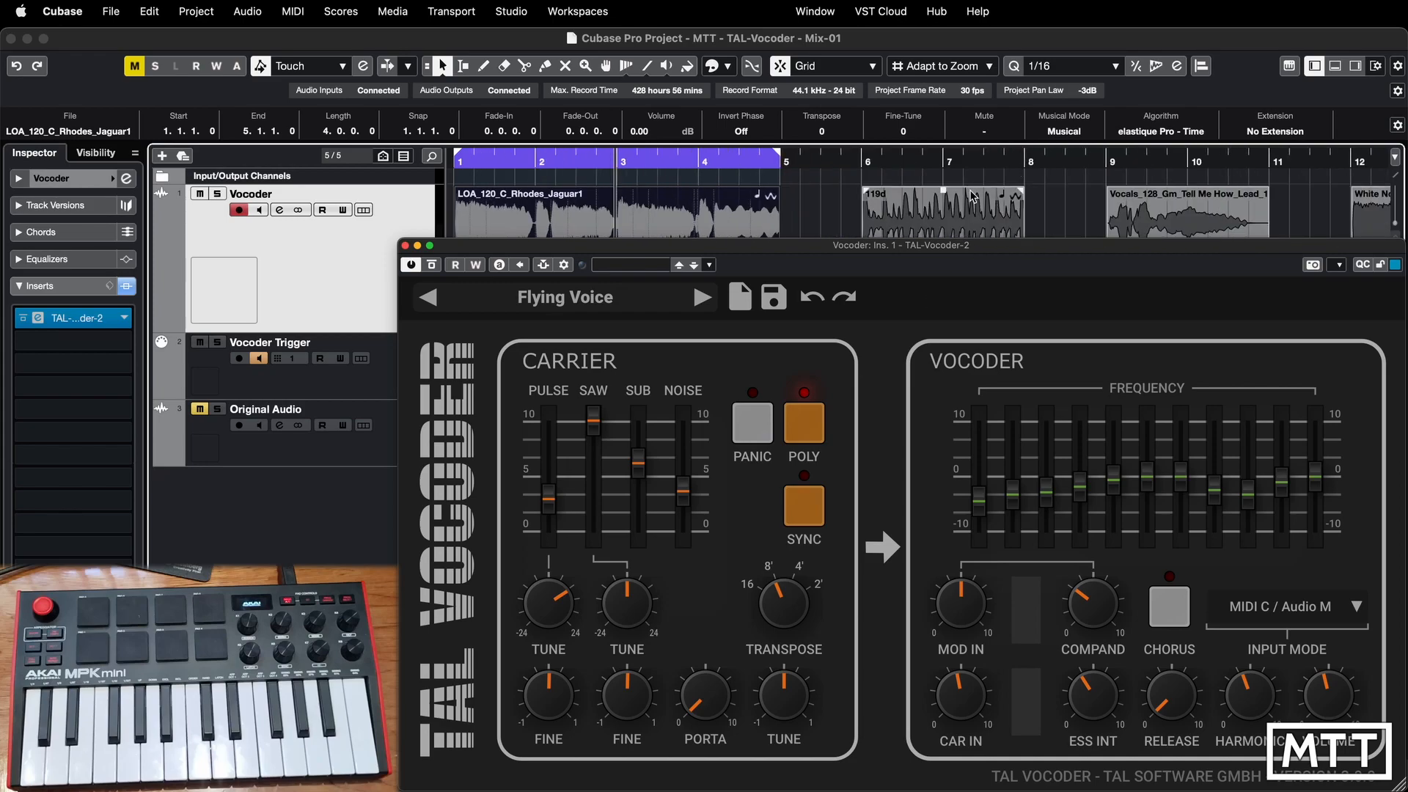
{"action": "left_click", "coordinate": [940, 211]}
{"action": "key", "text": "p"}
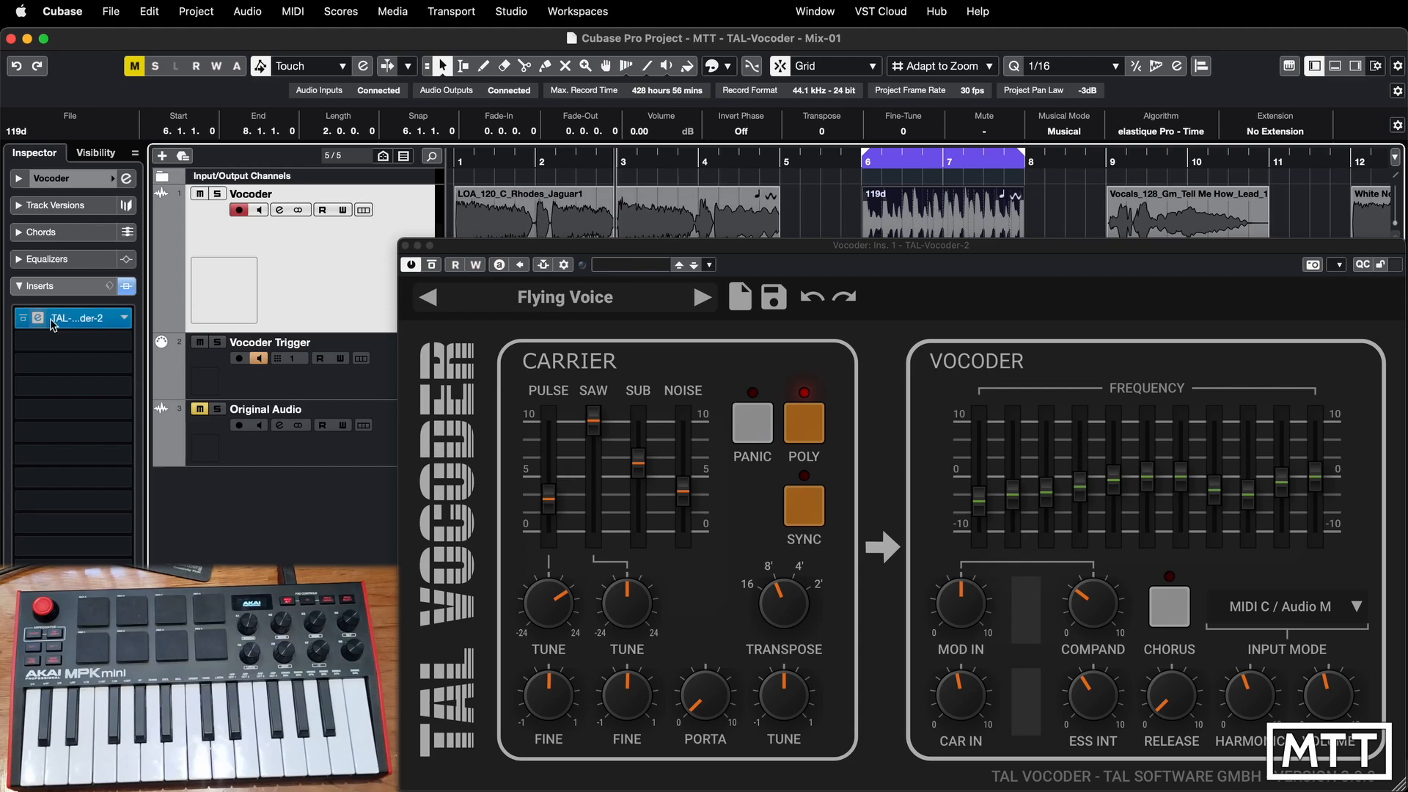
Play the 119d loop with TAL-Vocoder-2 bypassed and reactivate the insert for comparison.
{"action": "left_click", "coordinate": [28, 321]}
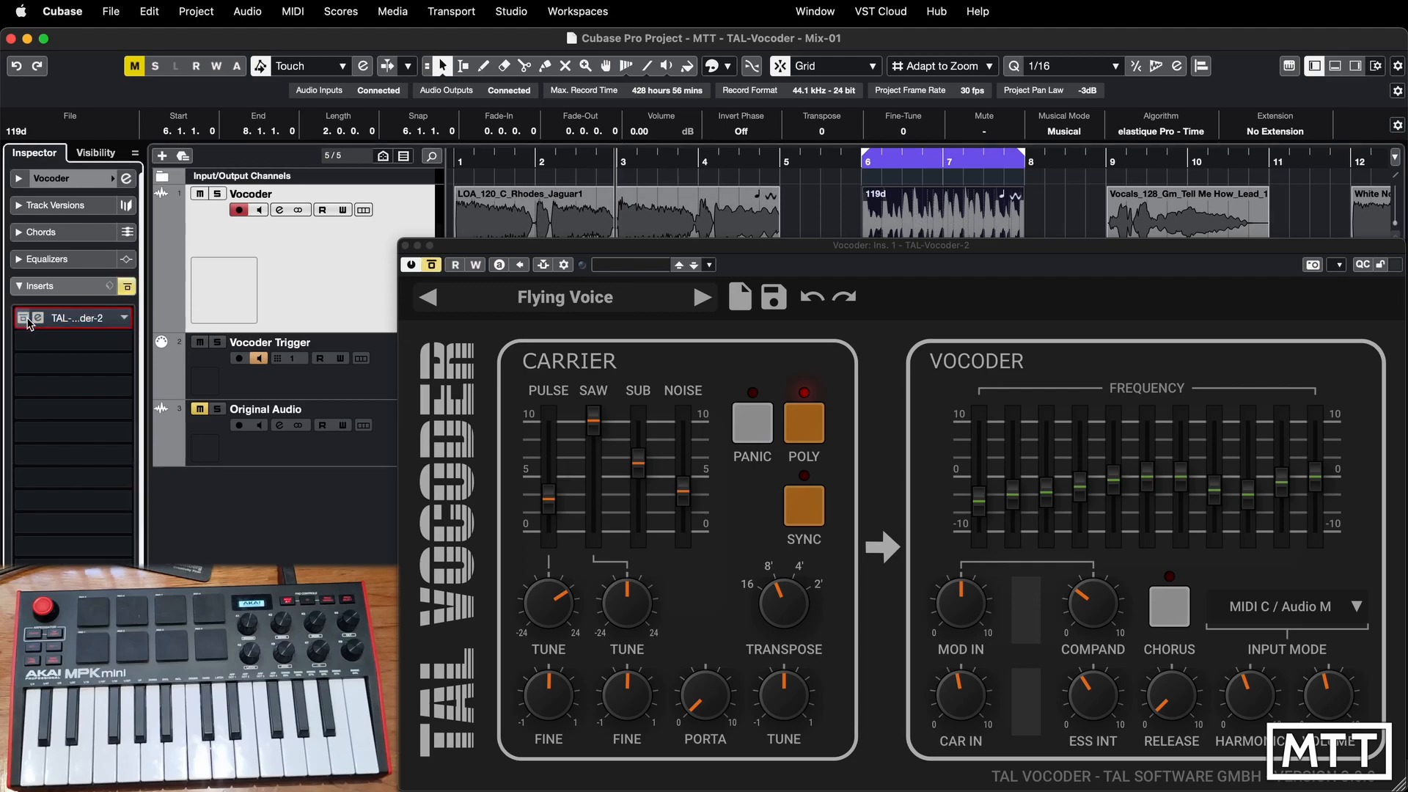
{"action": "key", "text": "KP_1"}
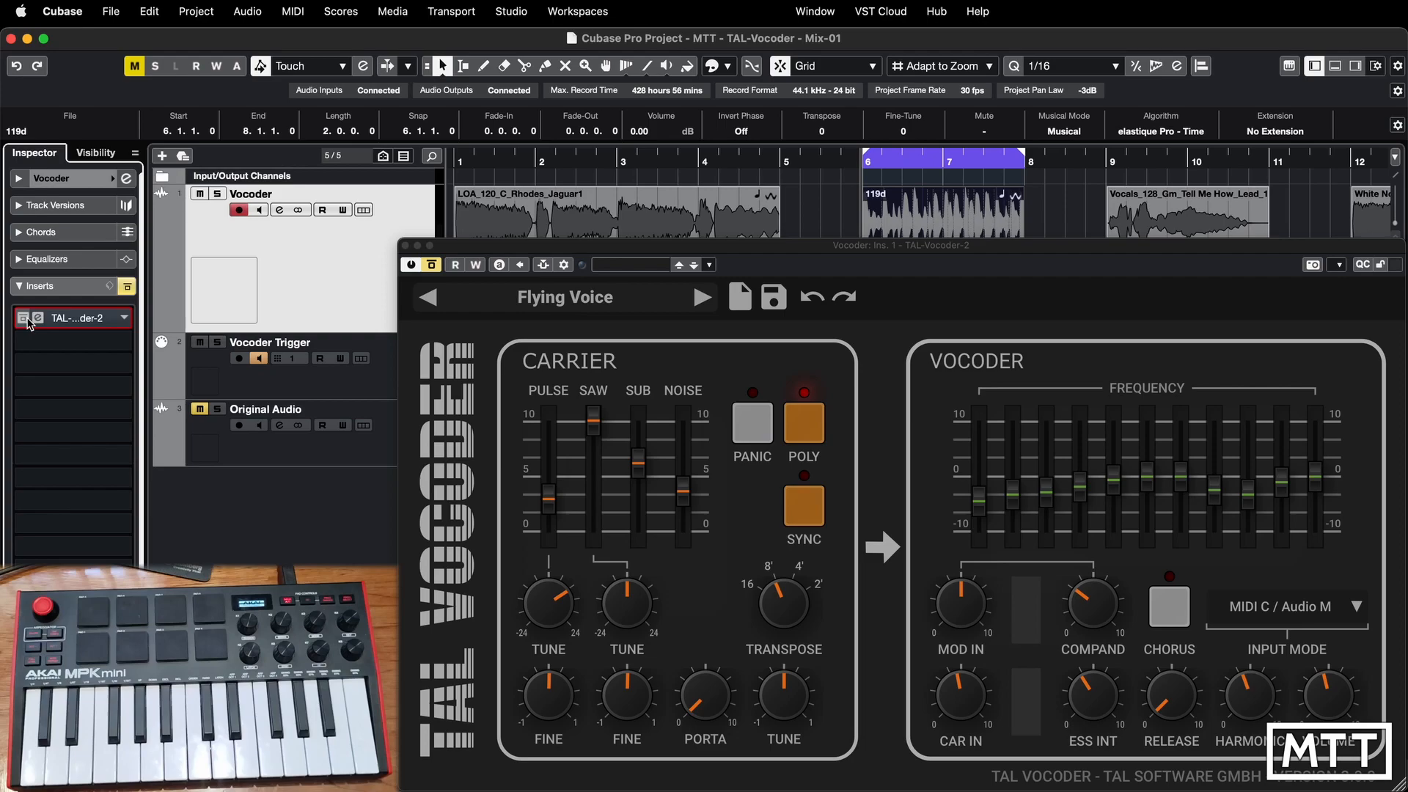
{"action": "key", "text": "space"}
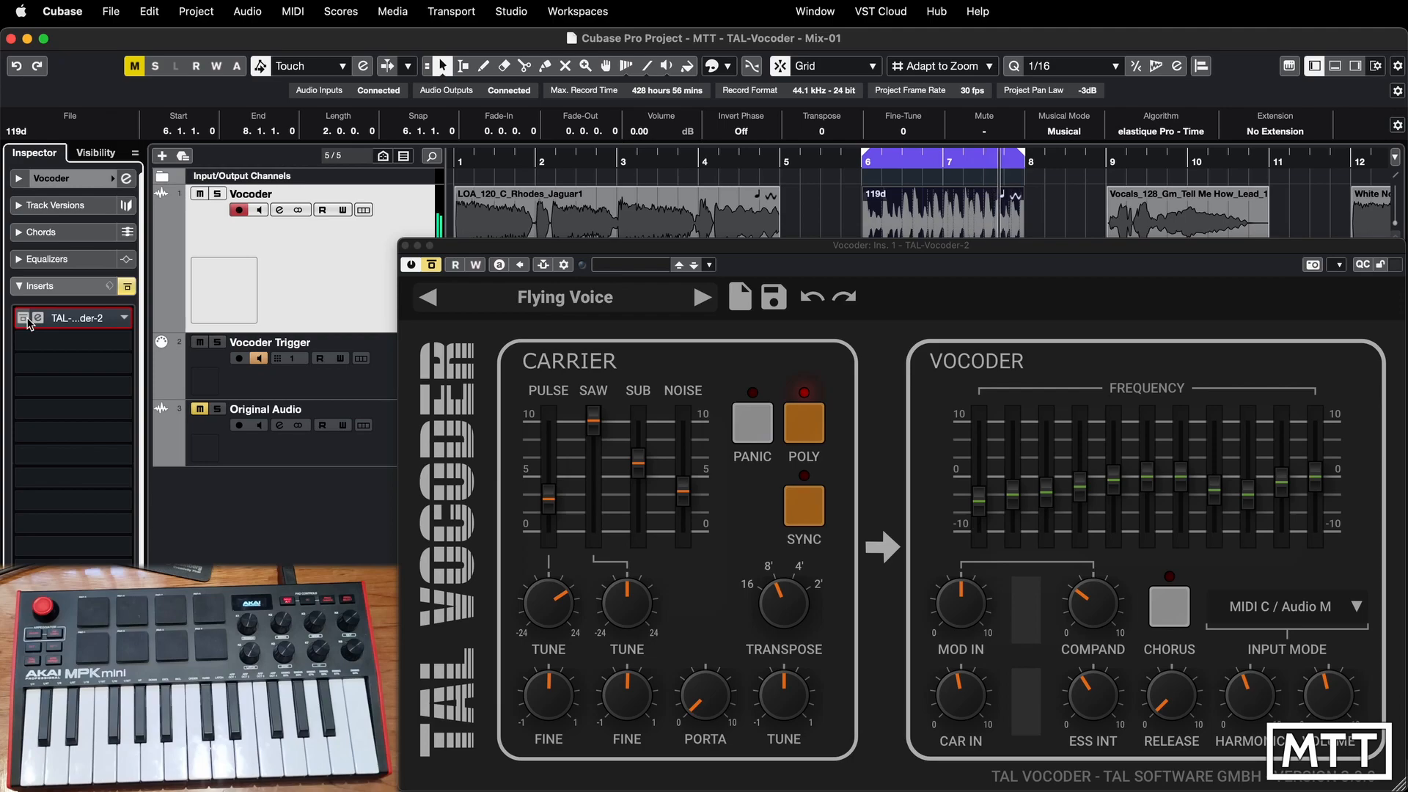
{"action": "left_click", "coordinate": [26, 320]}
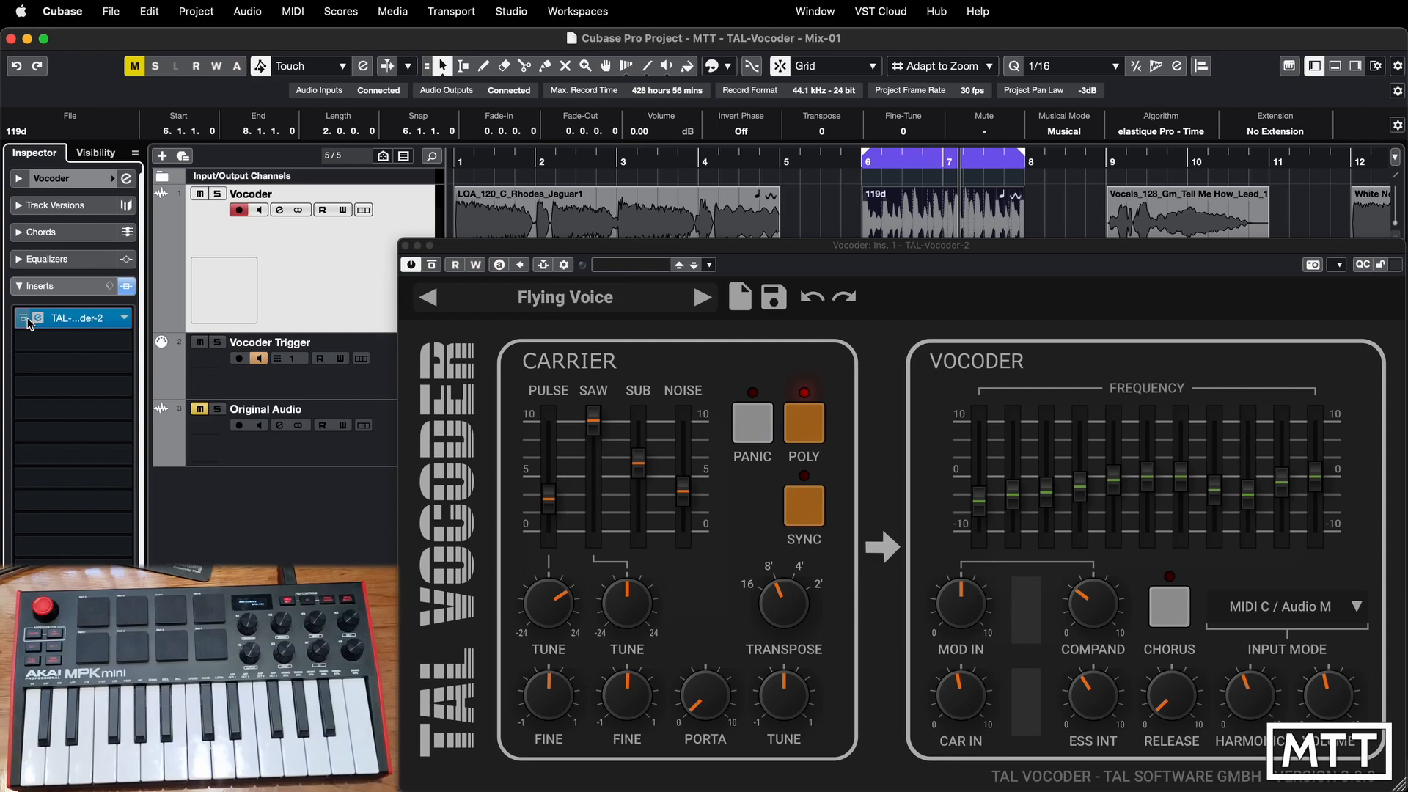
Set the cycle locators around the Vocals_128 clip at bar 9 and play it with TAL-Vocoder-2 bypassed and reactivated for comparison.
{"action": "left_click", "coordinate": [1136, 225]}
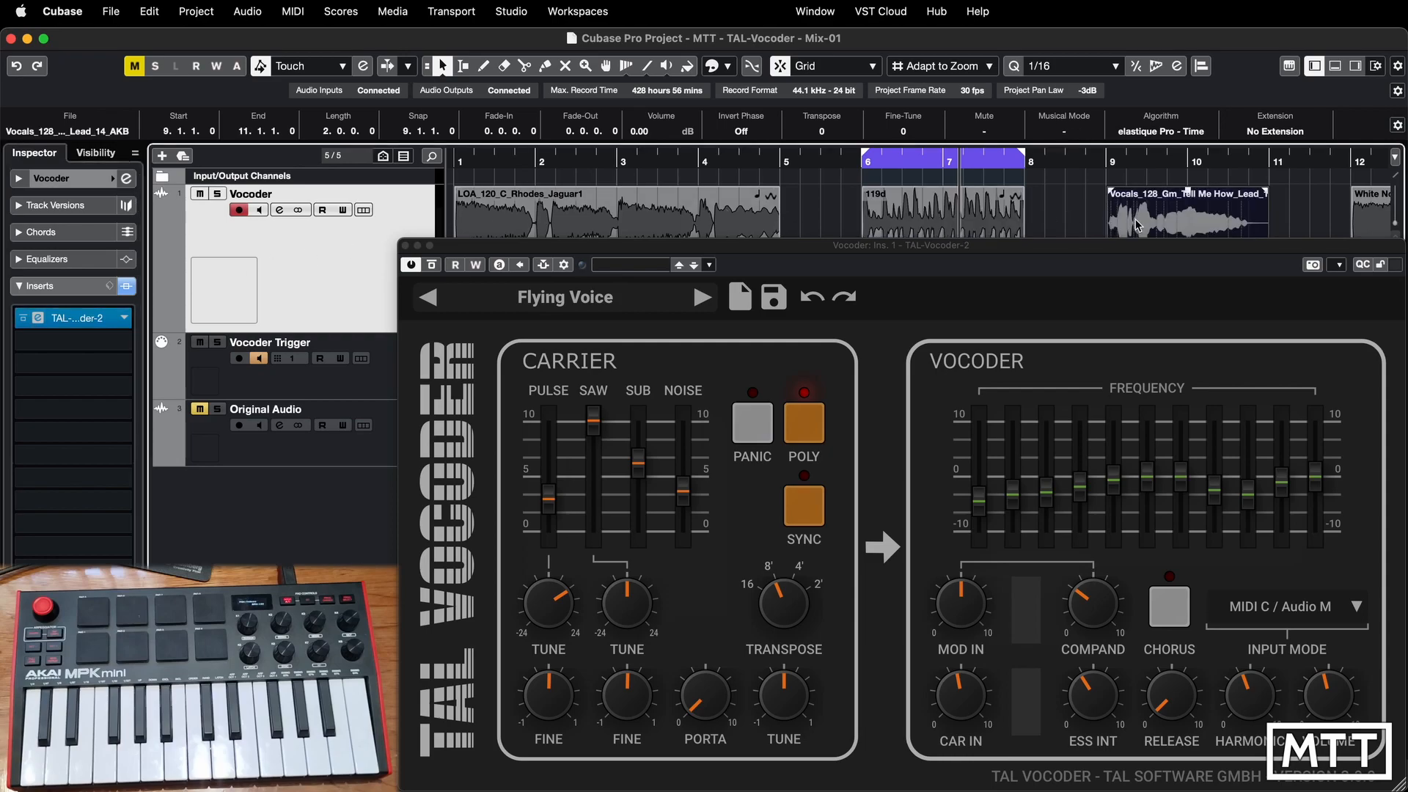
{"action": "key", "text": "p"}
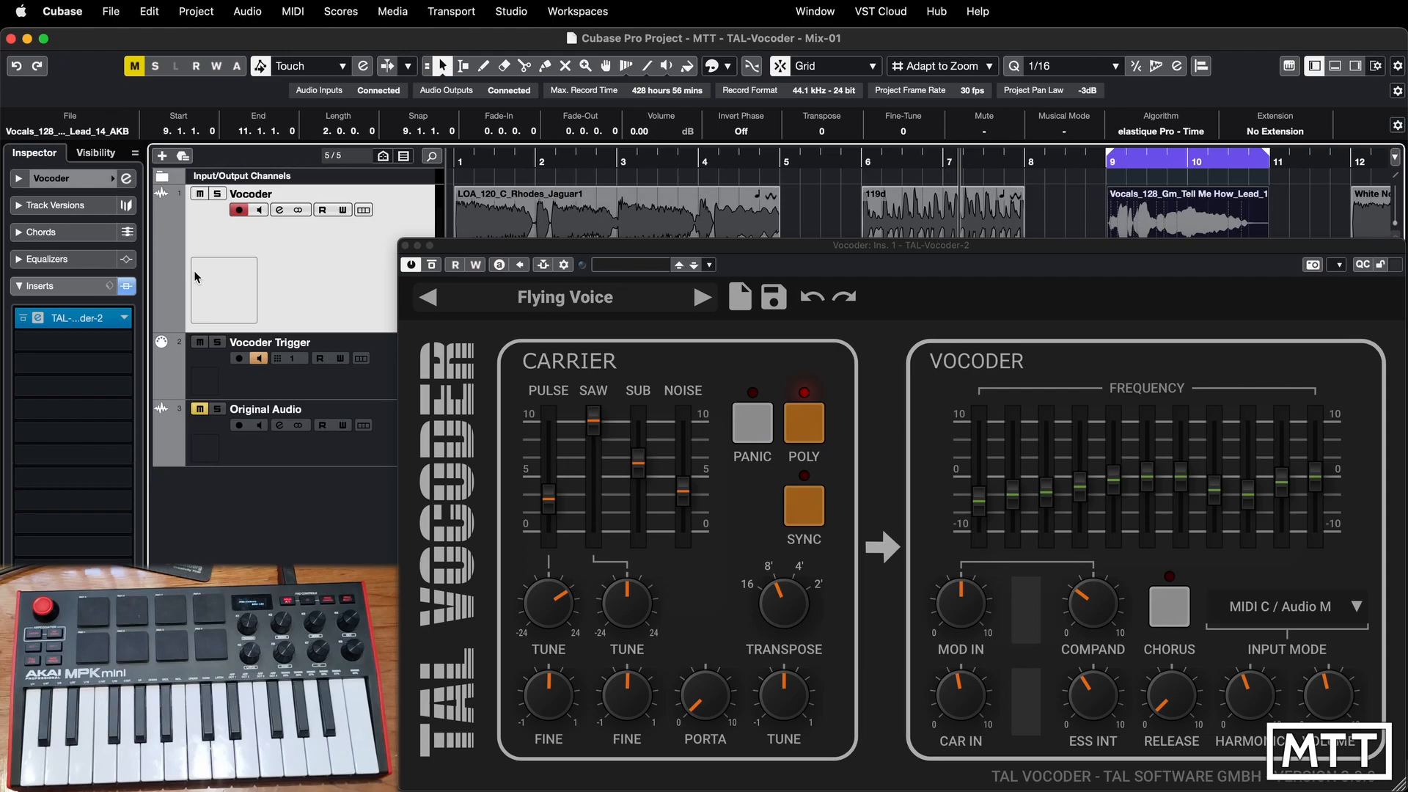
{"action": "left_click", "coordinate": [24, 319]}
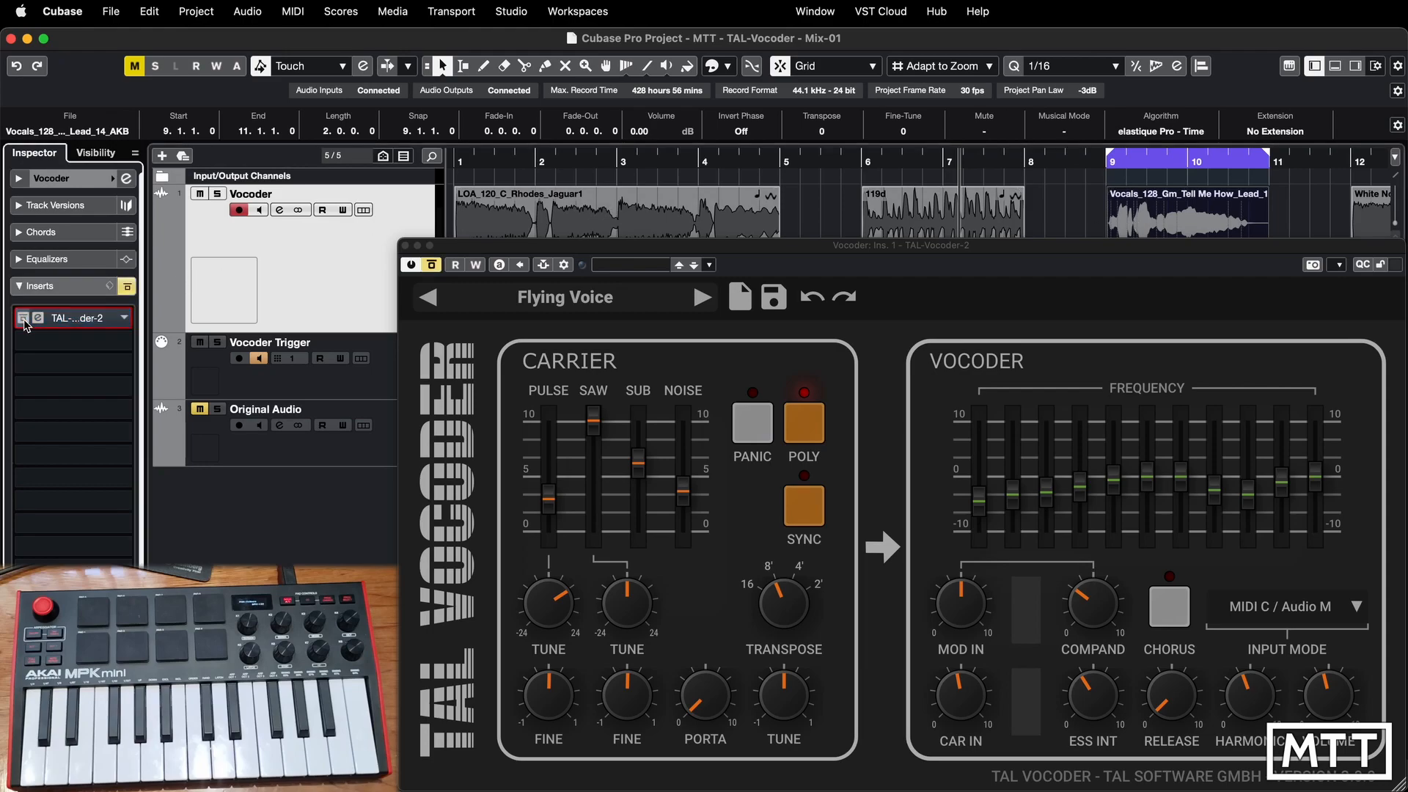
{"action": "key", "text": "space"}
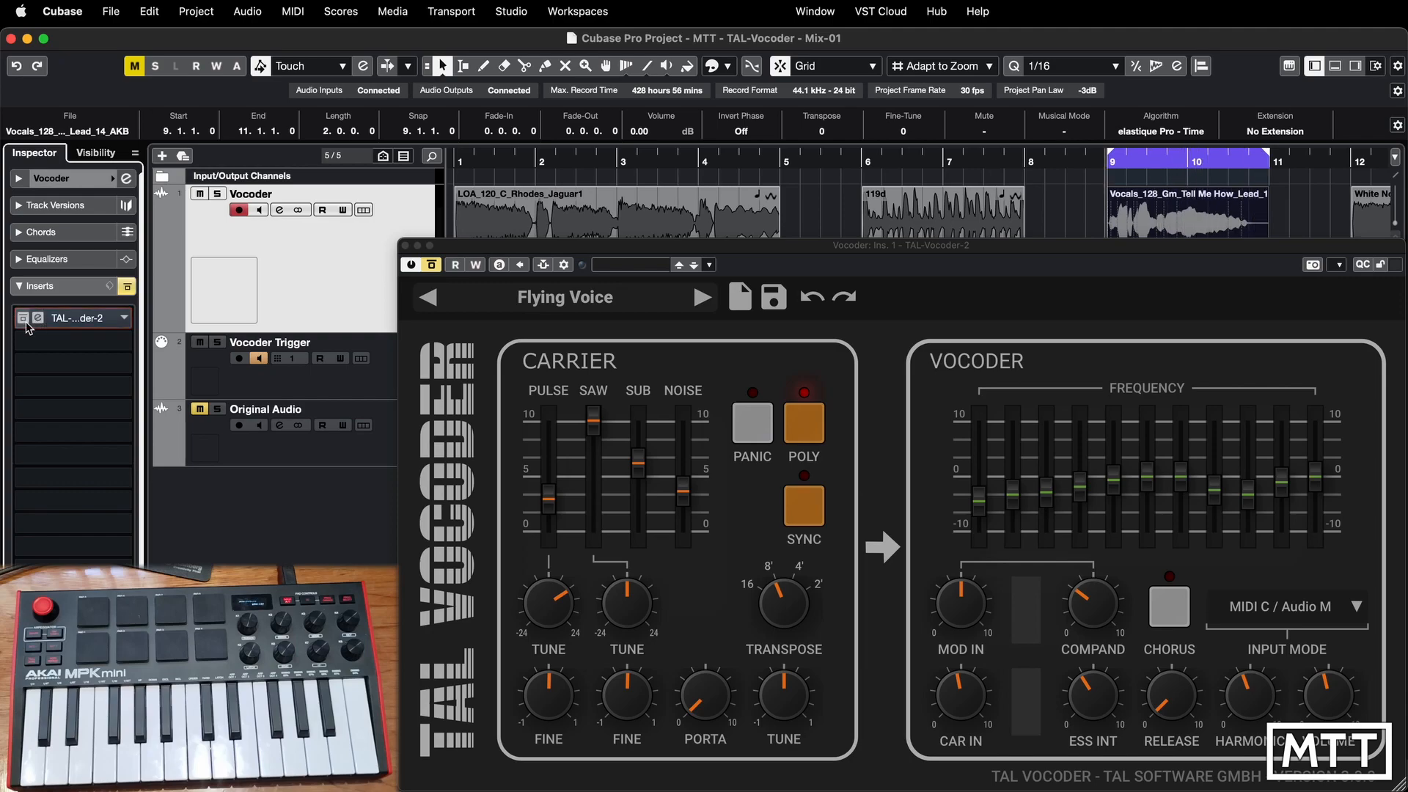
{"action": "left_click", "coordinate": [24, 320]}
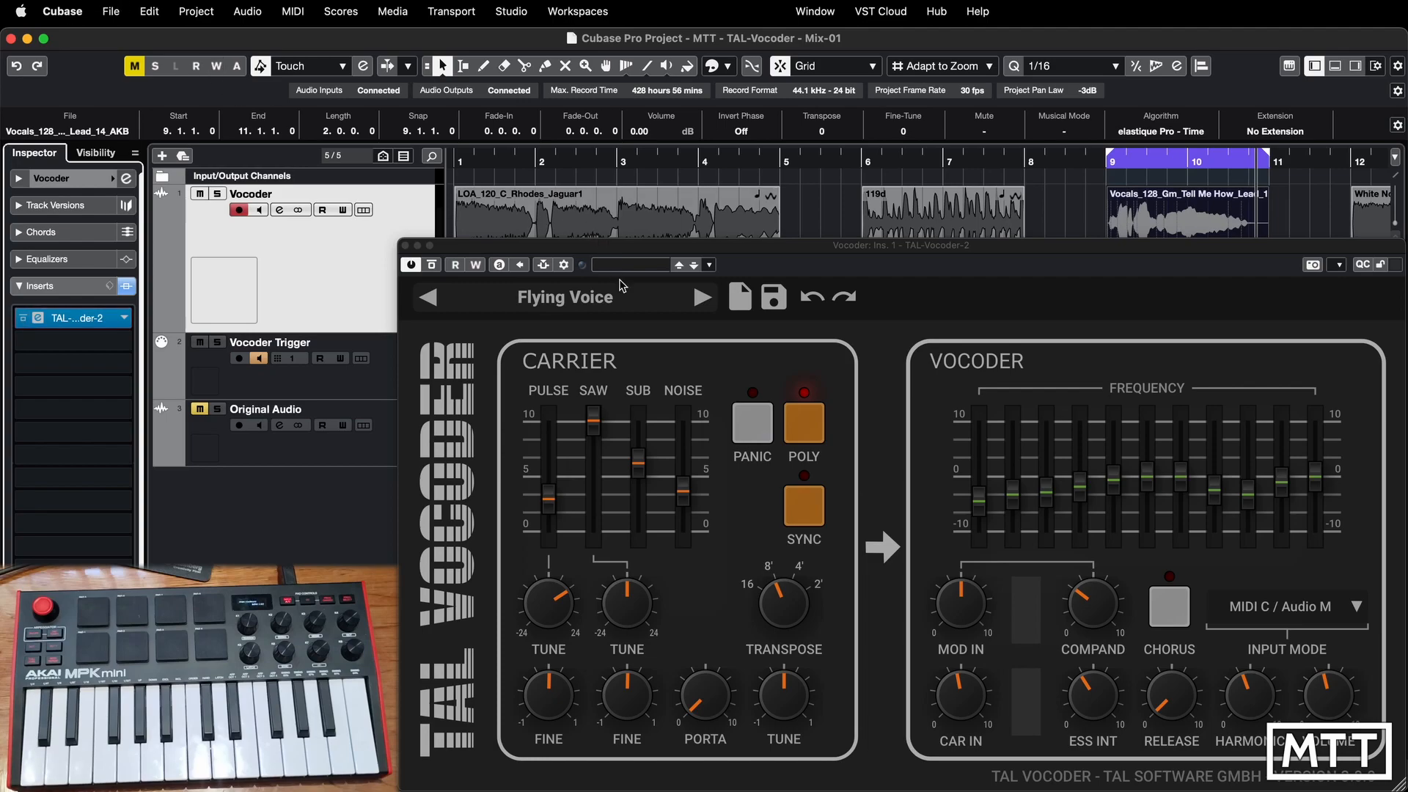
View the available factory presets in TAL-Vocoder-2 while keeping Flying Voice loaded.
{"action": "left_click", "coordinate": [625, 296]}
{"action": "mouse_move", "coordinate": [657, 416]}
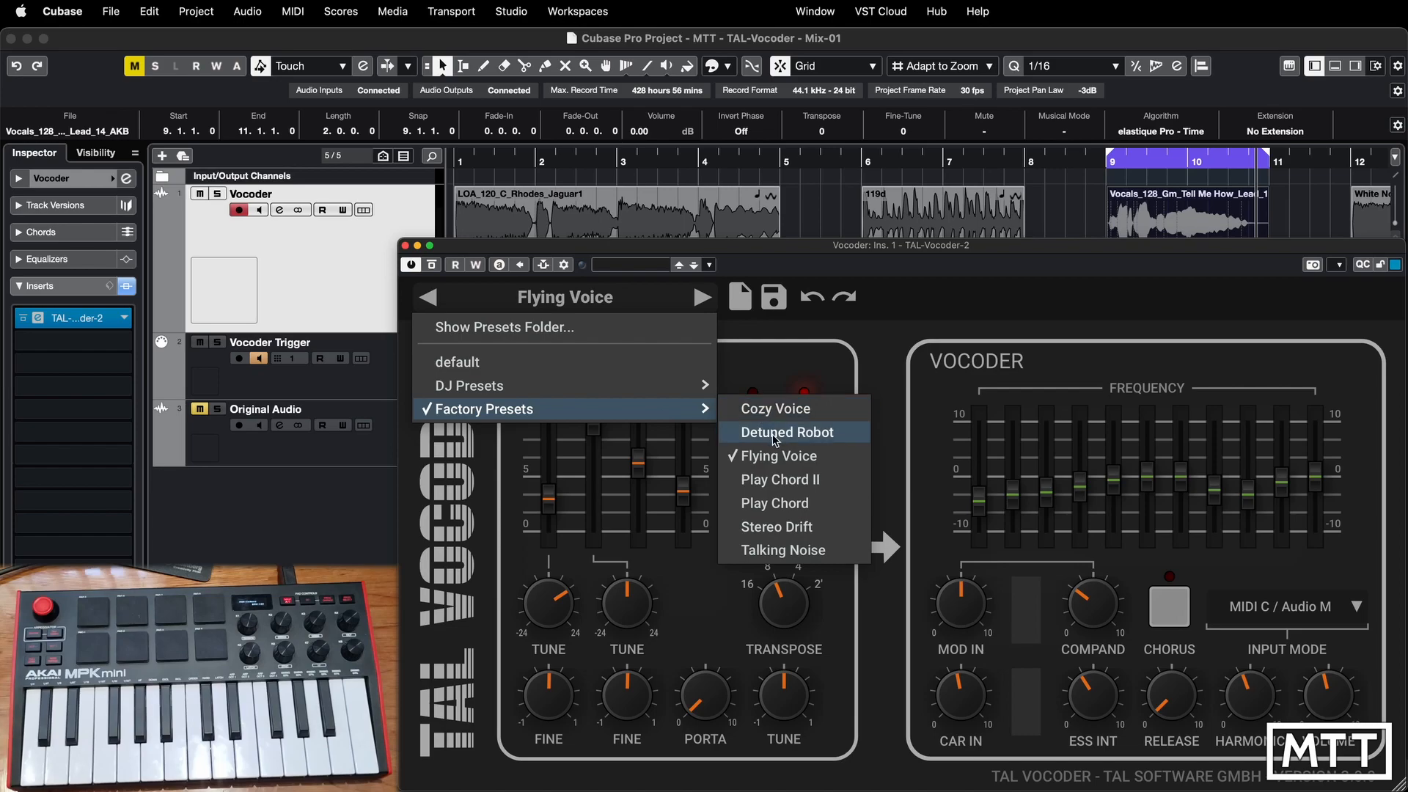
{"action": "left_click", "coordinate": [884, 377]}
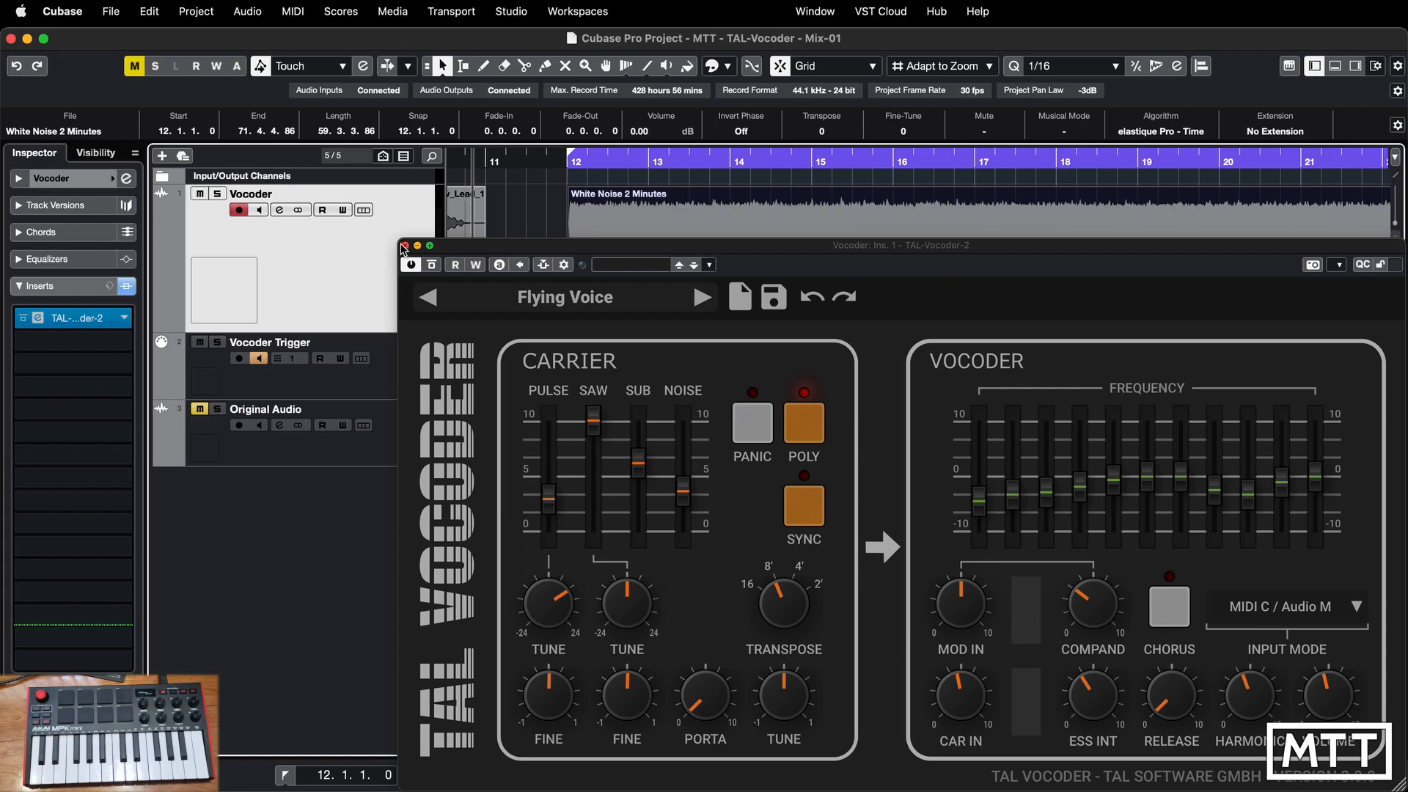
Enlarge the TAL-Vocoder-2 plug-in window so its controls are easier to see.
{"action": "left_click_drag", "start_coordinate": [399, 242], "coordinate": [324, 191]}
{"action": "left_click_drag", "start_coordinate": [299, 174], "coordinate": [220, 116]}
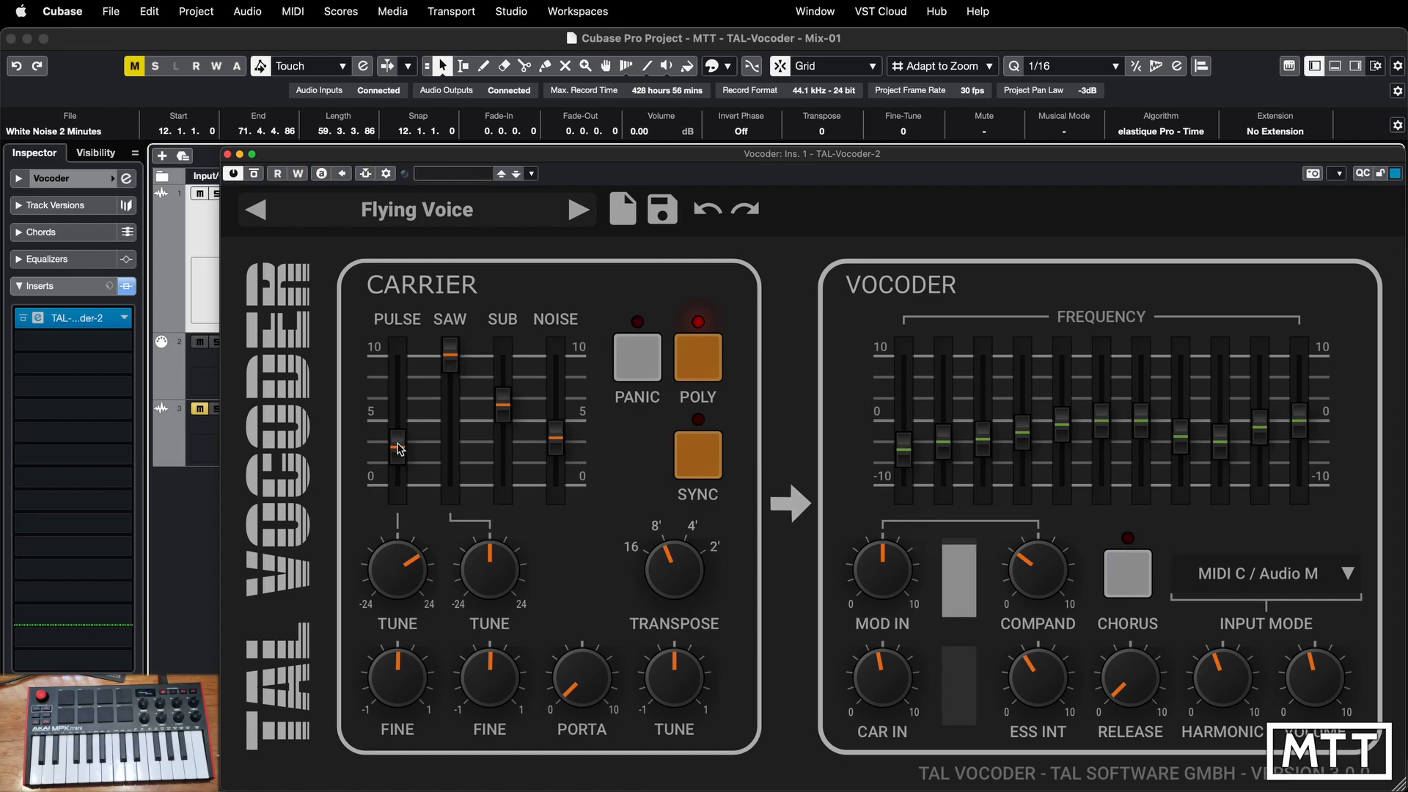
Set the carrier's Pulse level to 10, Saw, Sub and Noise to 0, and reset the pulse Tune to 0.
{"action": "left_click_drag", "start_coordinate": [401, 449], "coordinate": [451, 490]}
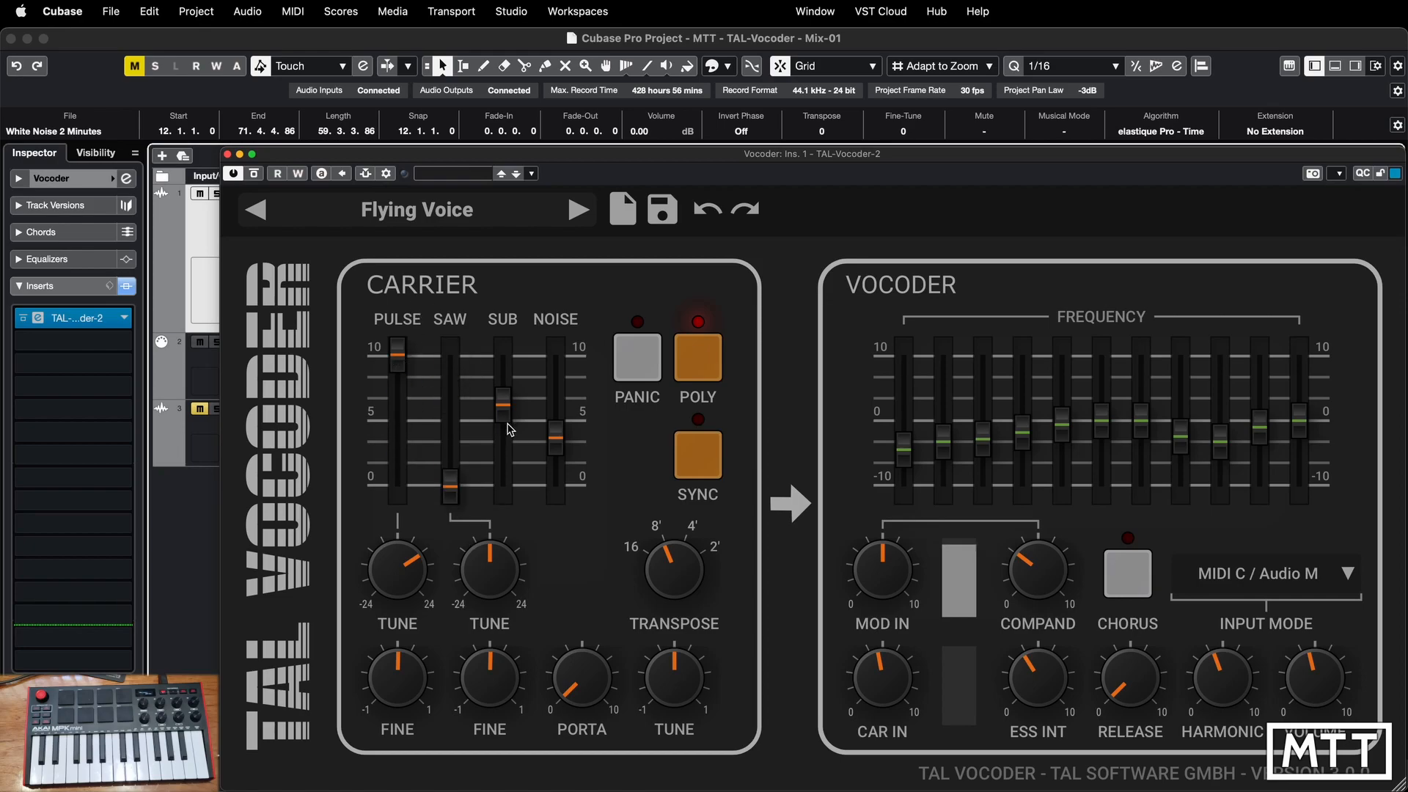
{"action": "left_click_drag", "start_coordinate": [504, 407], "coordinate": [517, 507]}
{"action": "left_click_drag", "start_coordinate": [554, 456], "coordinate": [560, 494]}
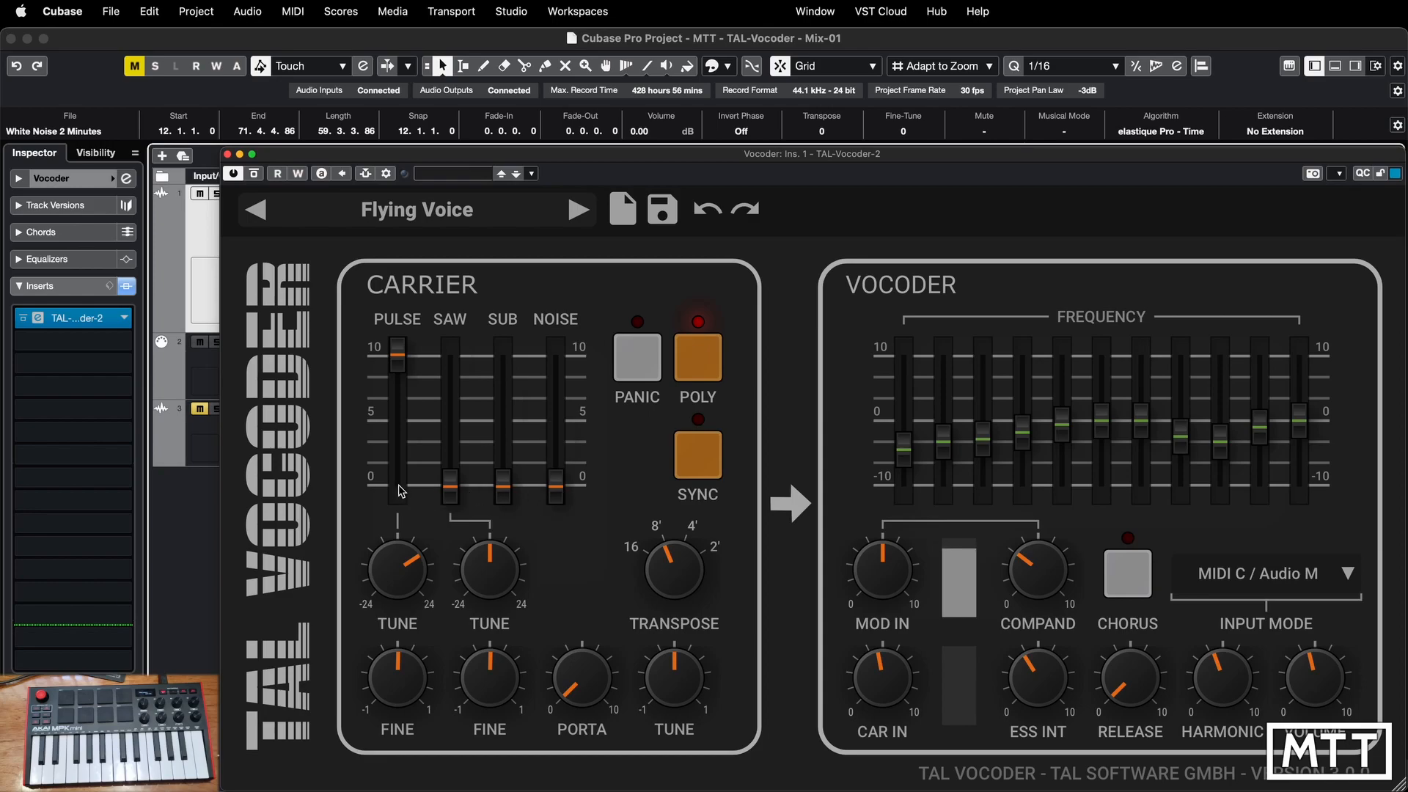
{"action": "double_click", "coordinate": [401, 571]}
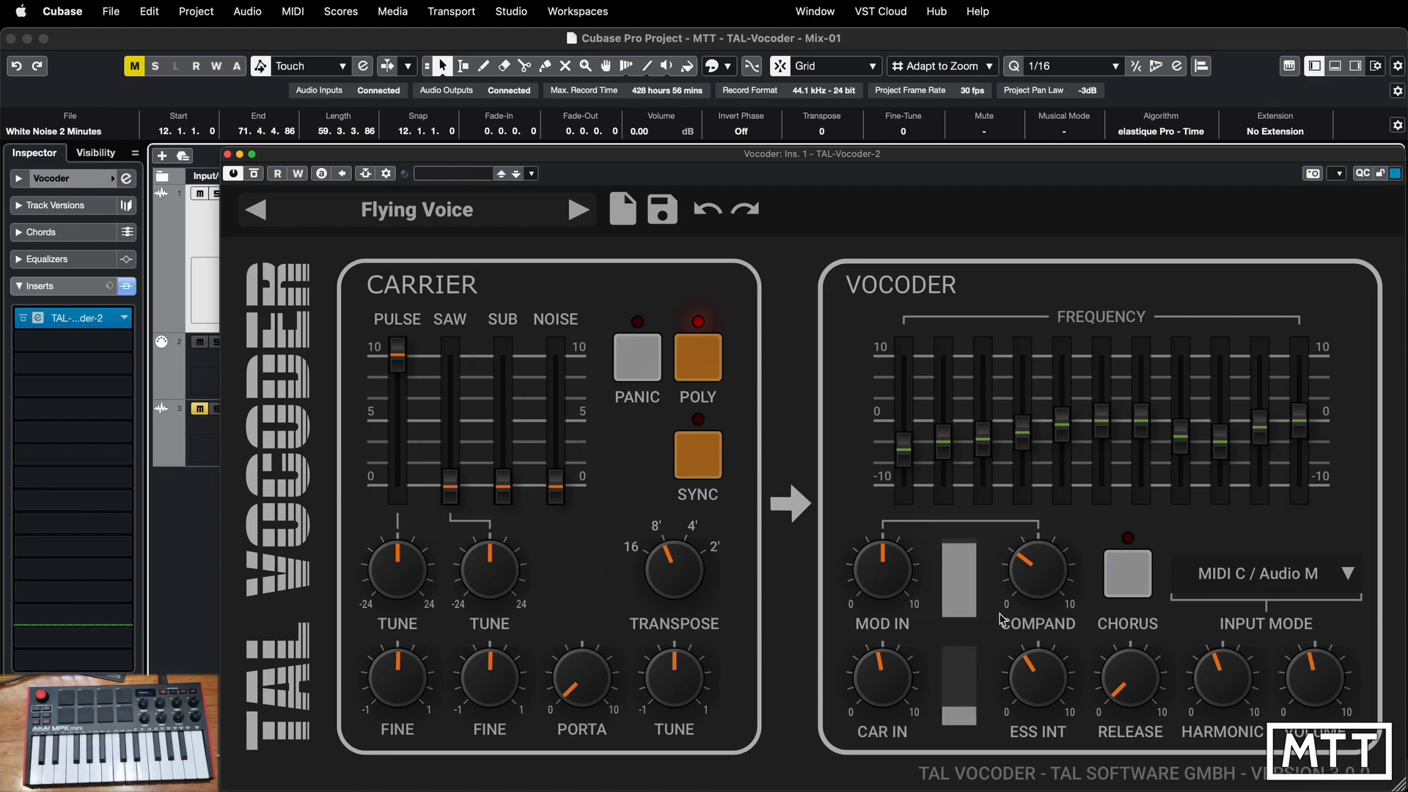
Set the vocoder's Ess Int and Harmonics to 0 and flatten all Frequency bands to 0.
{"action": "left_click_drag", "start_coordinate": [1034, 668], "coordinate": [1025, 766]}
{"action": "left_click_drag", "start_coordinate": [1226, 676], "coordinate": [1213, 777]}
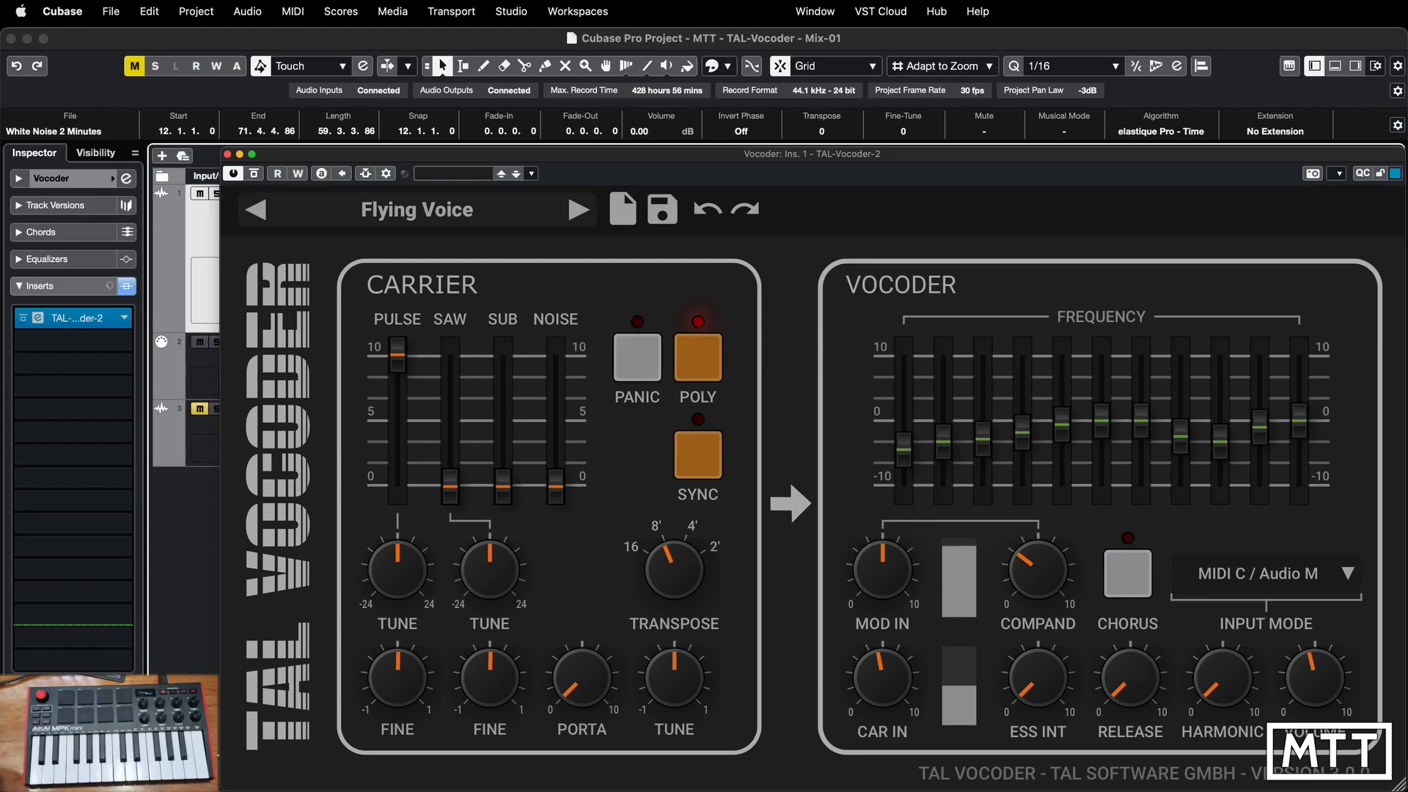
{"action": "left_click_drag", "start_coordinate": [904, 440], "coordinate": [1064, 420]}
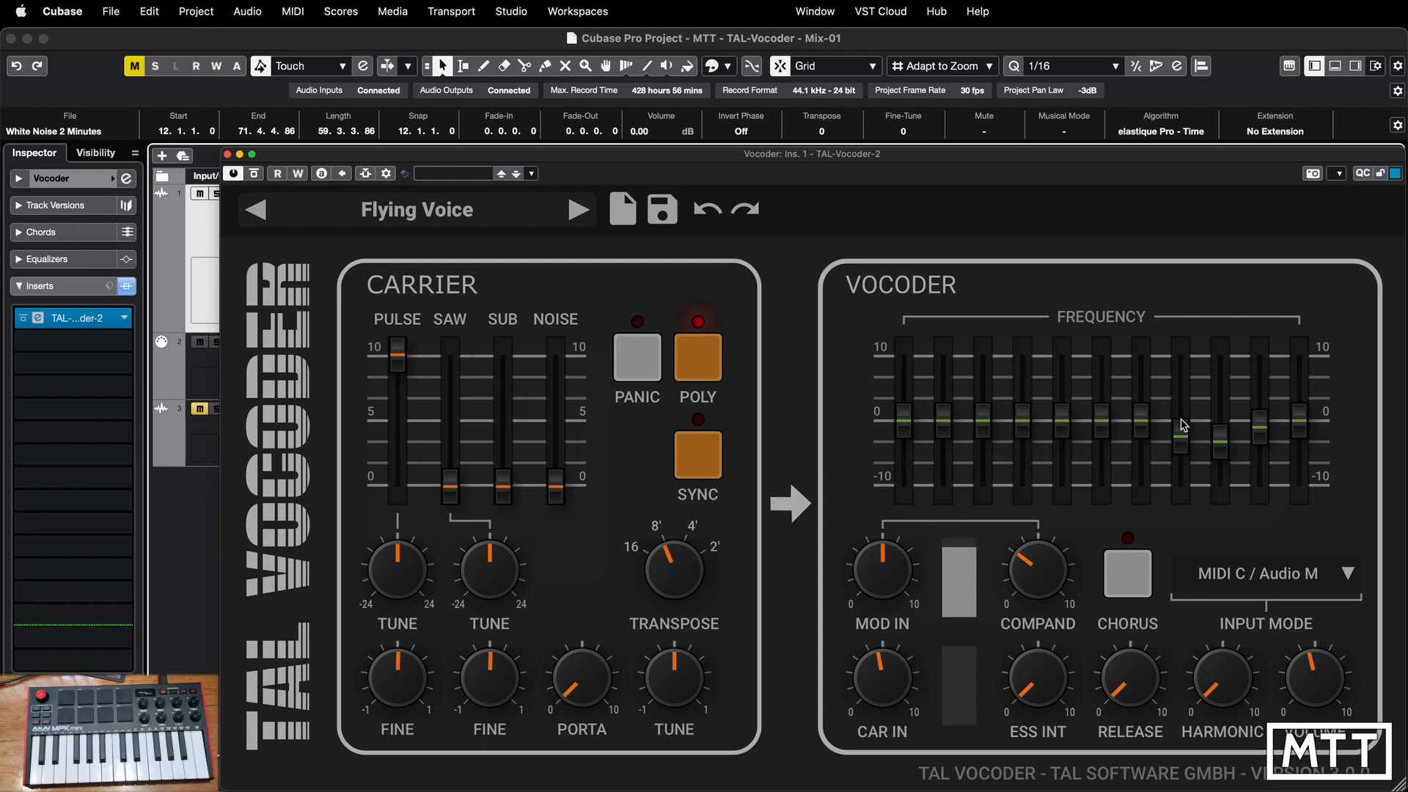
{"action": "left_click_drag", "start_coordinate": [1182, 423], "coordinate": [1266, 418]}
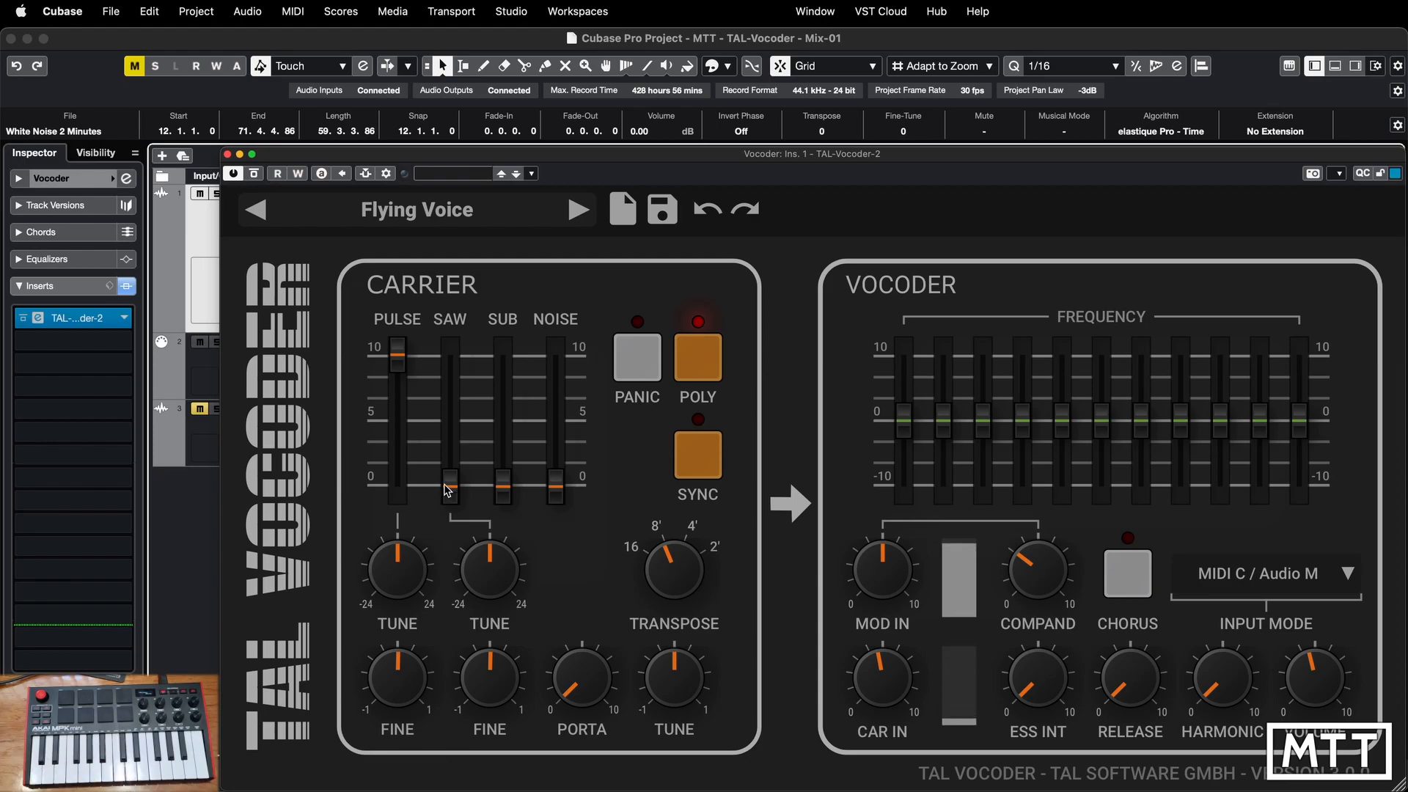
Audition the carrier's Saw, Sub and Noise sources one at a time at level 10 with the others at 0.
{"action": "left_click_drag", "start_coordinate": [446, 490], "coordinate": [451, 323]}
{"action": "left_click", "coordinate": [399, 494]}
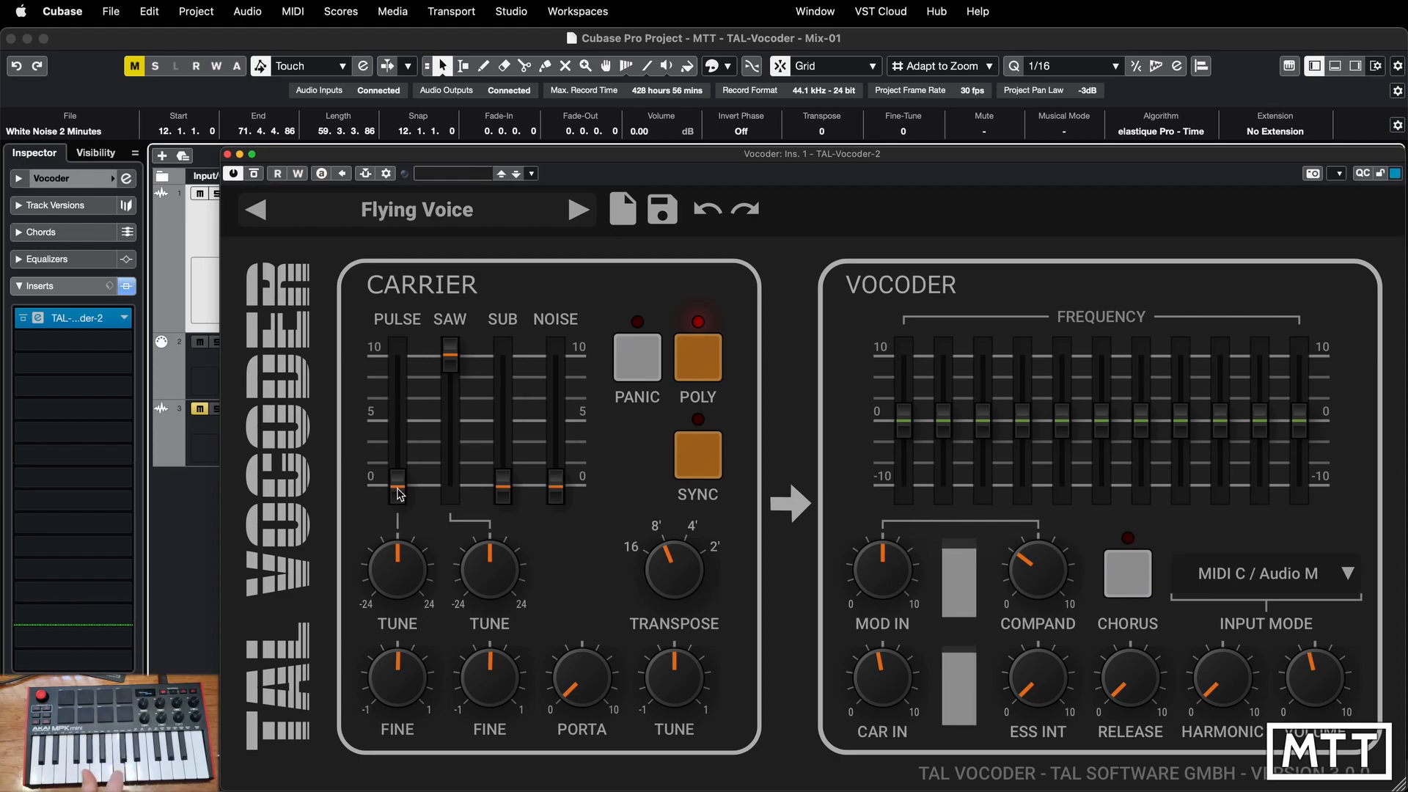
{"action": "left_click", "coordinate": [449, 491]}
{"action": "left_click_drag", "start_coordinate": [447, 431], "coordinate": [505, 294]}
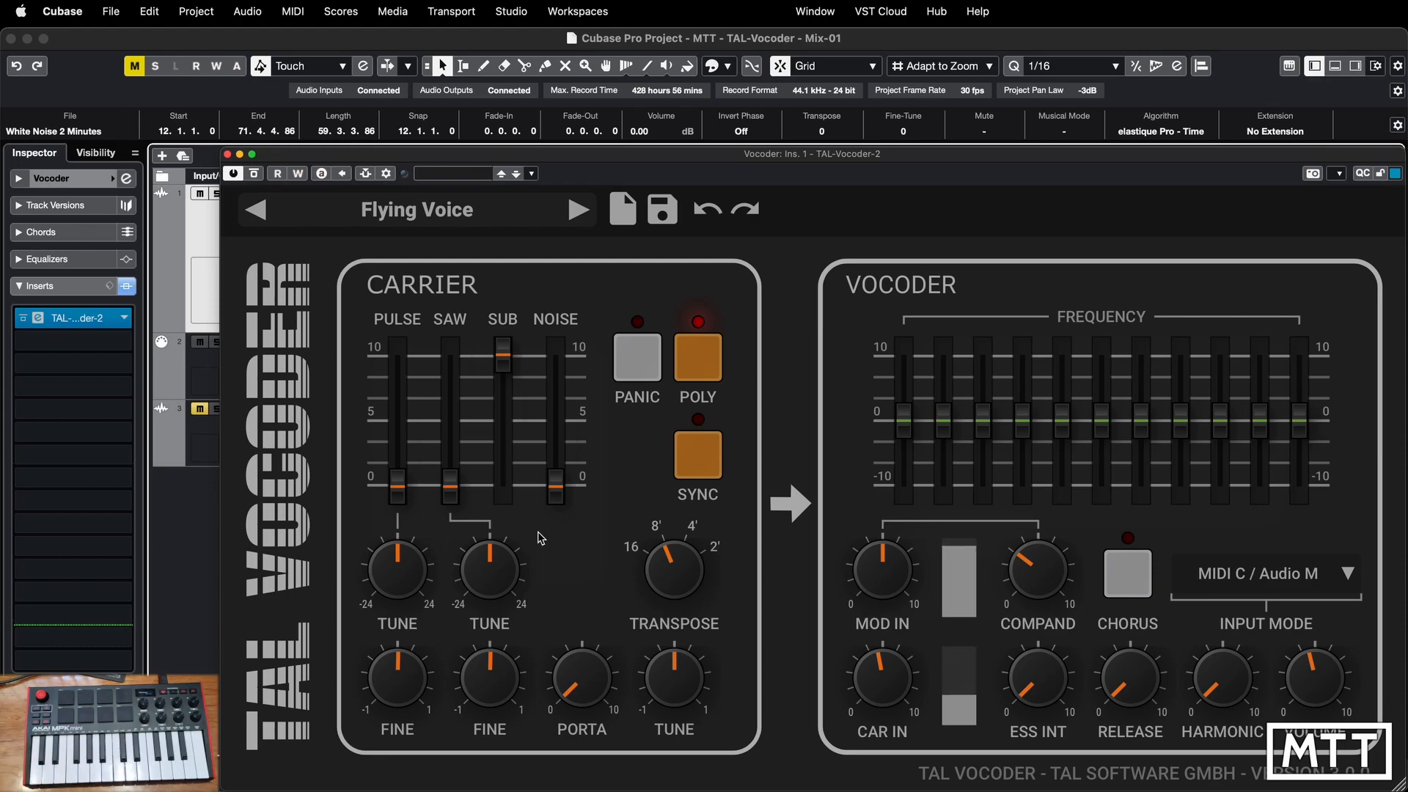
{"action": "left_click_drag", "start_coordinate": [503, 355], "coordinate": [559, 347]}
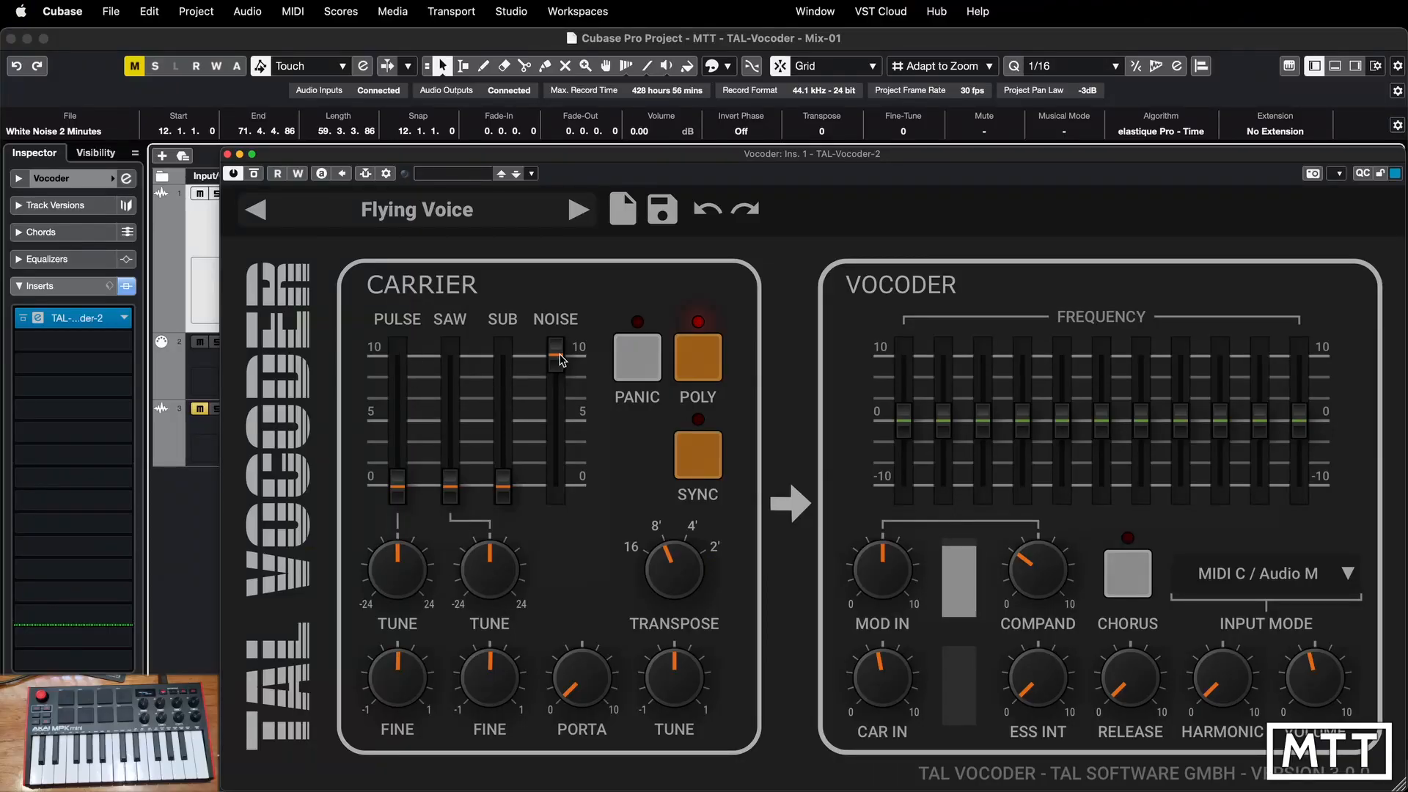
Set the carrier's Noise level to 0 and raise both Pulse and Saw to 5.
{"action": "left_click_drag", "start_coordinate": [560, 359], "coordinate": [565, 486]}
{"action": "left_click_drag", "start_coordinate": [455, 462], "coordinate": [455, 421]}
{"action": "left_click_drag", "start_coordinate": [400, 493], "coordinate": [402, 432]}
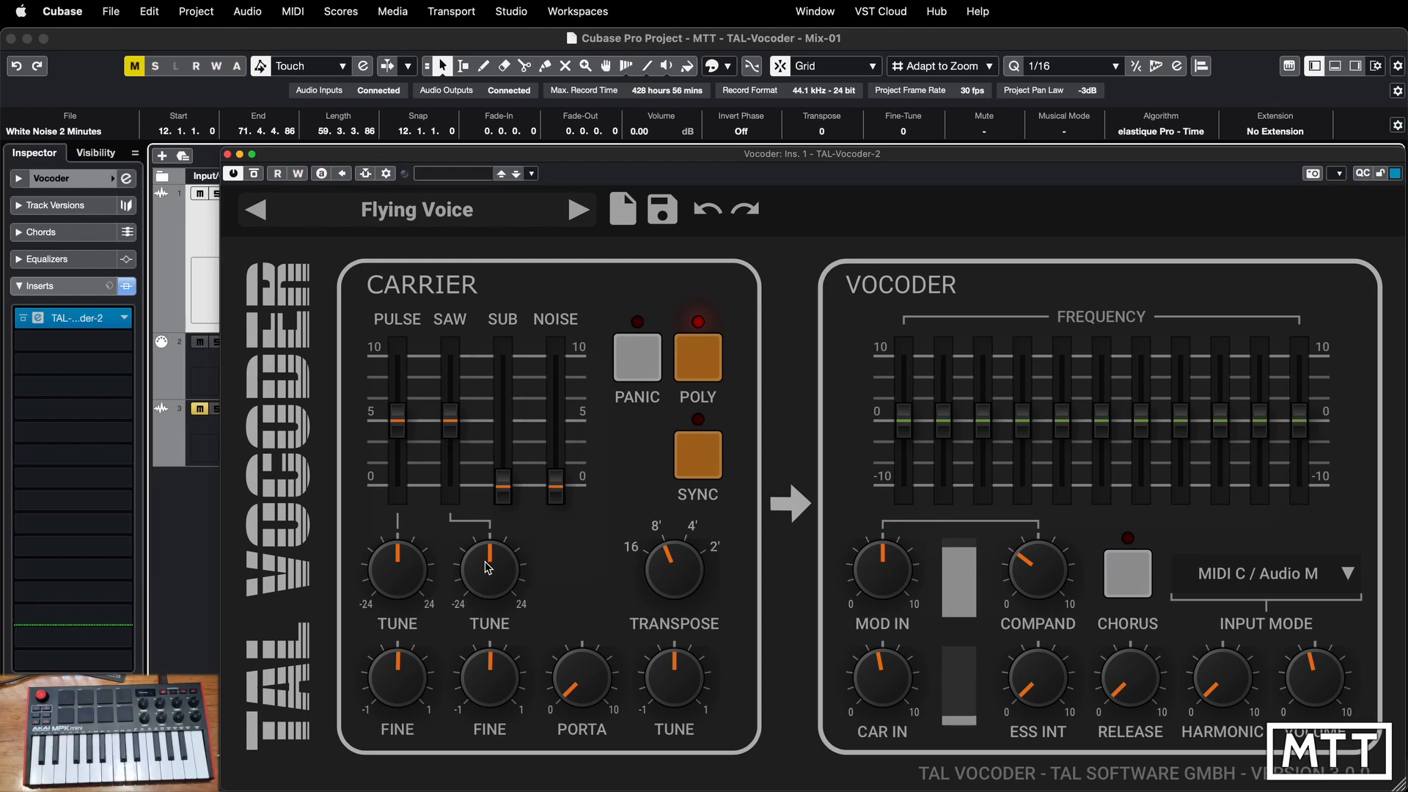
Try the saw Tune at -24 and above centre plus small Fine detunings of saw and pulse, and return the knobs to 0.
{"action": "left_click_drag", "start_coordinate": [490, 568], "coordinate": [470, 566]}
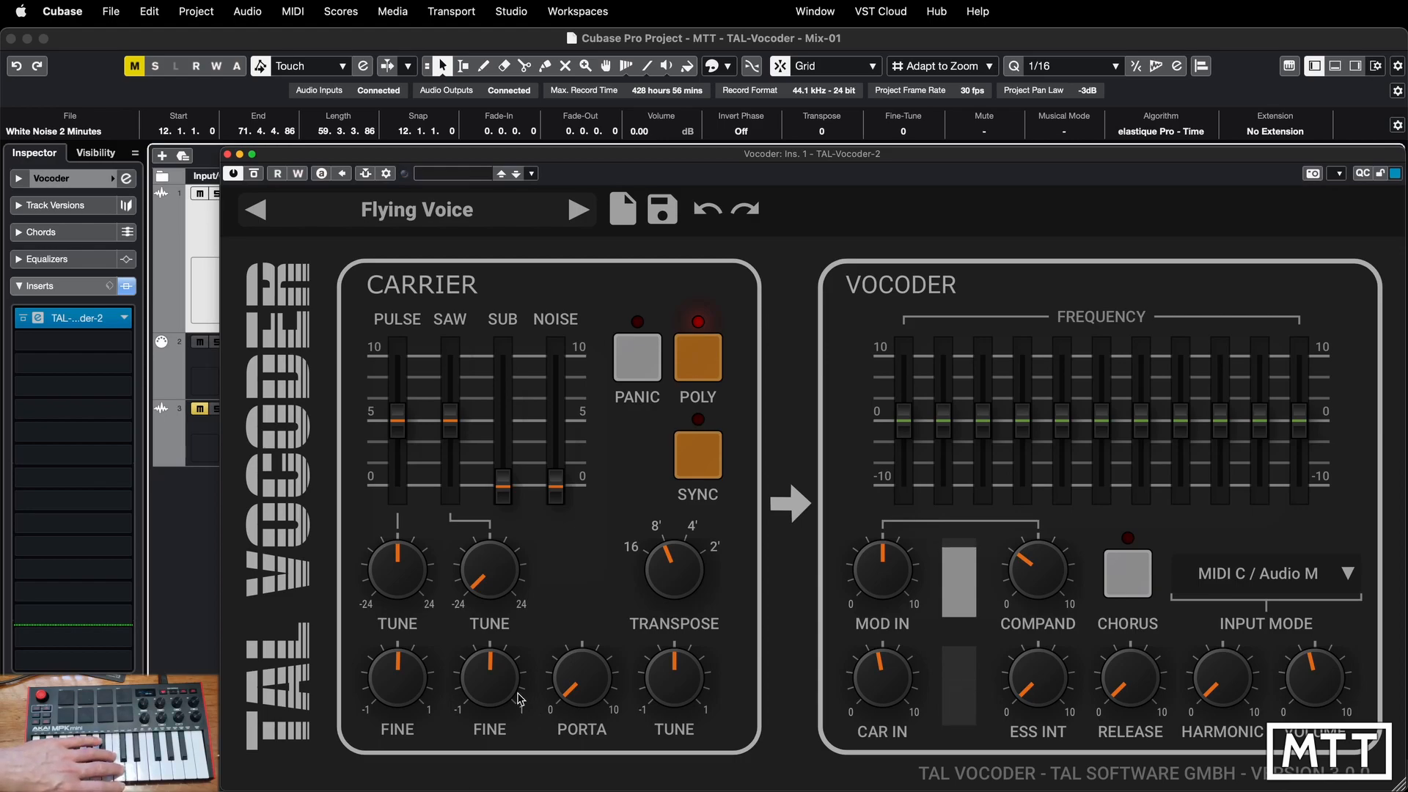
{"action": "left_click_drag", "start_coordinate": [484, 589], "coordinate": [501, 360]}
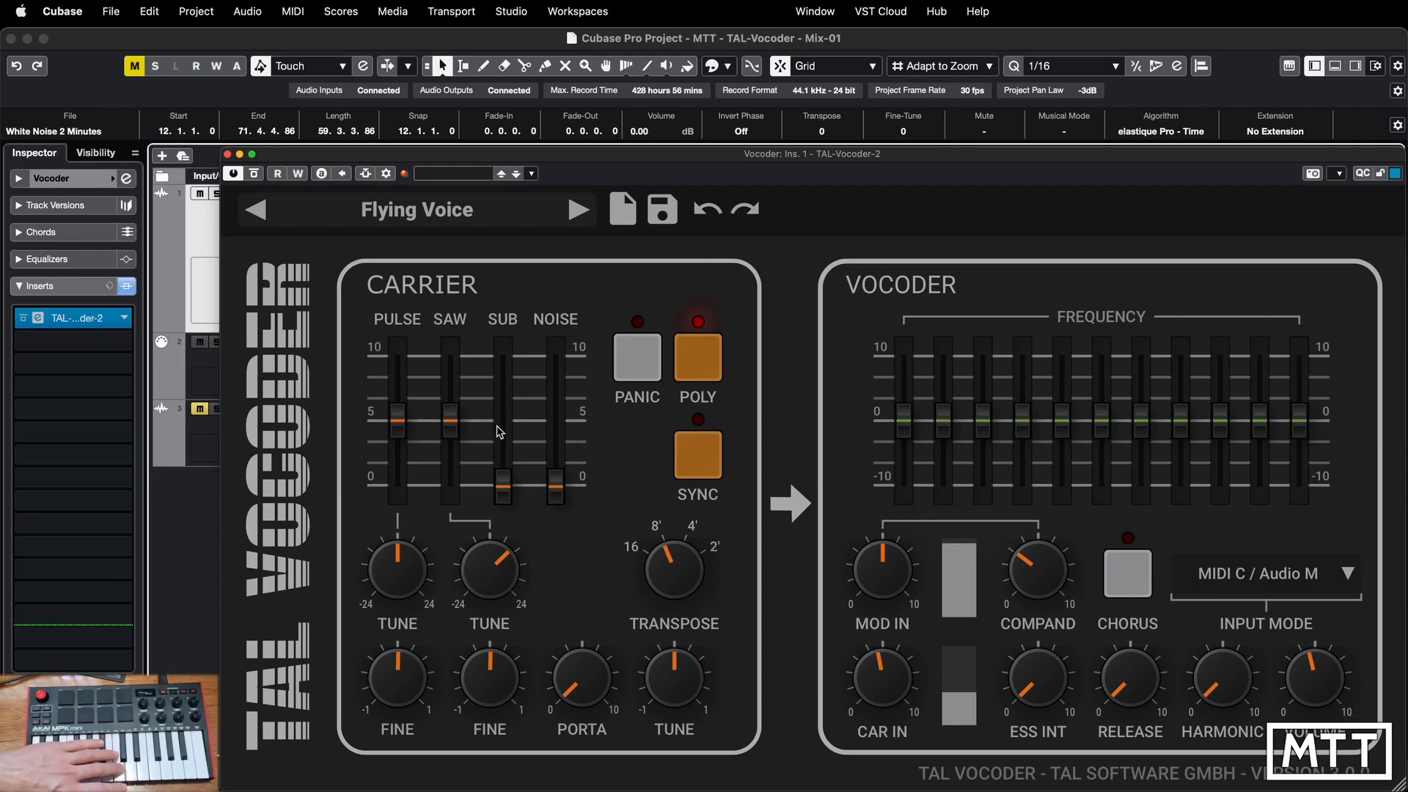
{"action": "double_click", "coordinate": [484, 583]}
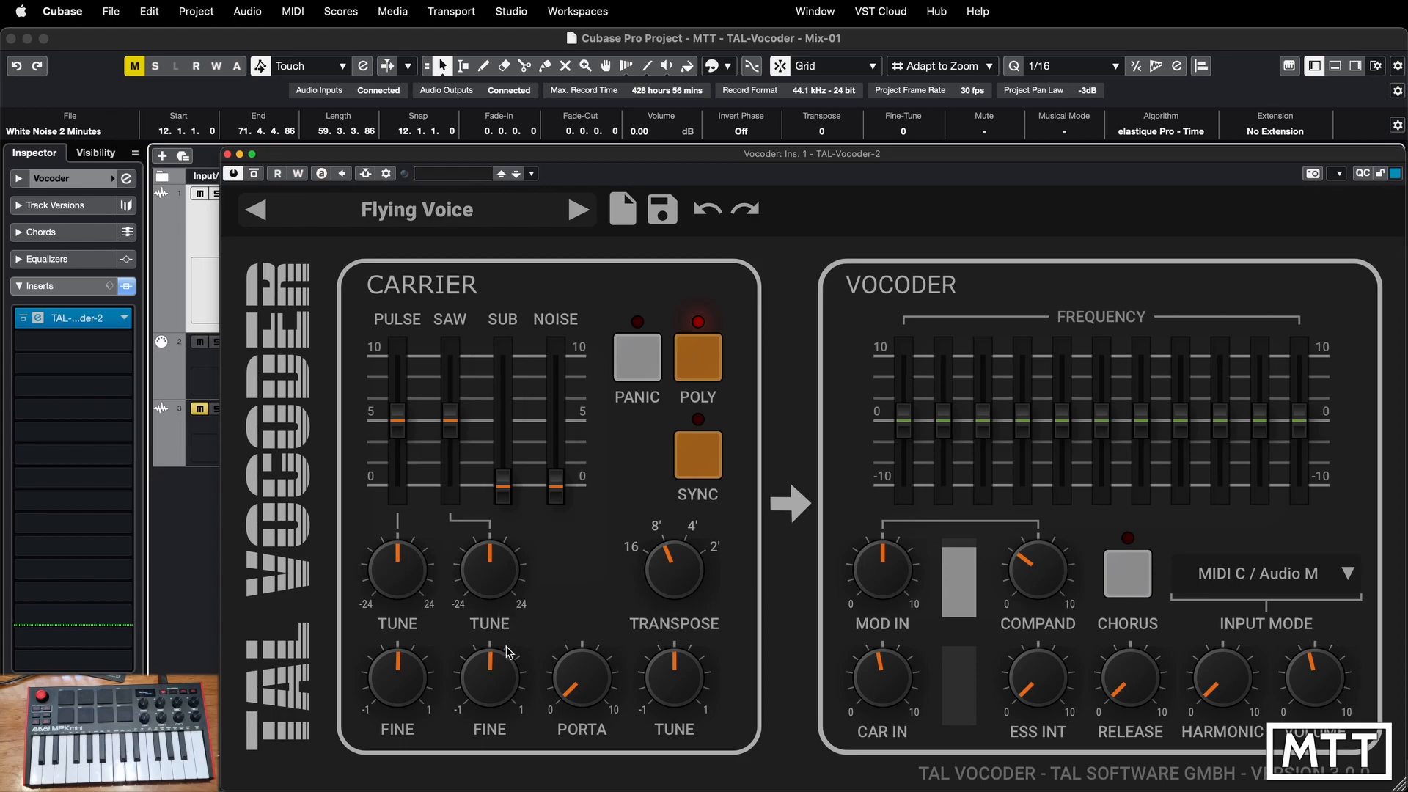
{"action": "left_click_drag", "start_coordinate": [488, 676], "coordinate": [488, 668]}
{"action": "left_click_drag", "start_coordinate": [399, 675], "coordinate": [400, 680]}
Turn off the carrier's Poly mode and raise Porta to about 5.
{"action": "left_click", "coordinate": [697, 368]}
{"action": "left_click_drag", "start_coordinate": [587, 706], "coordinate": [578, 587]}
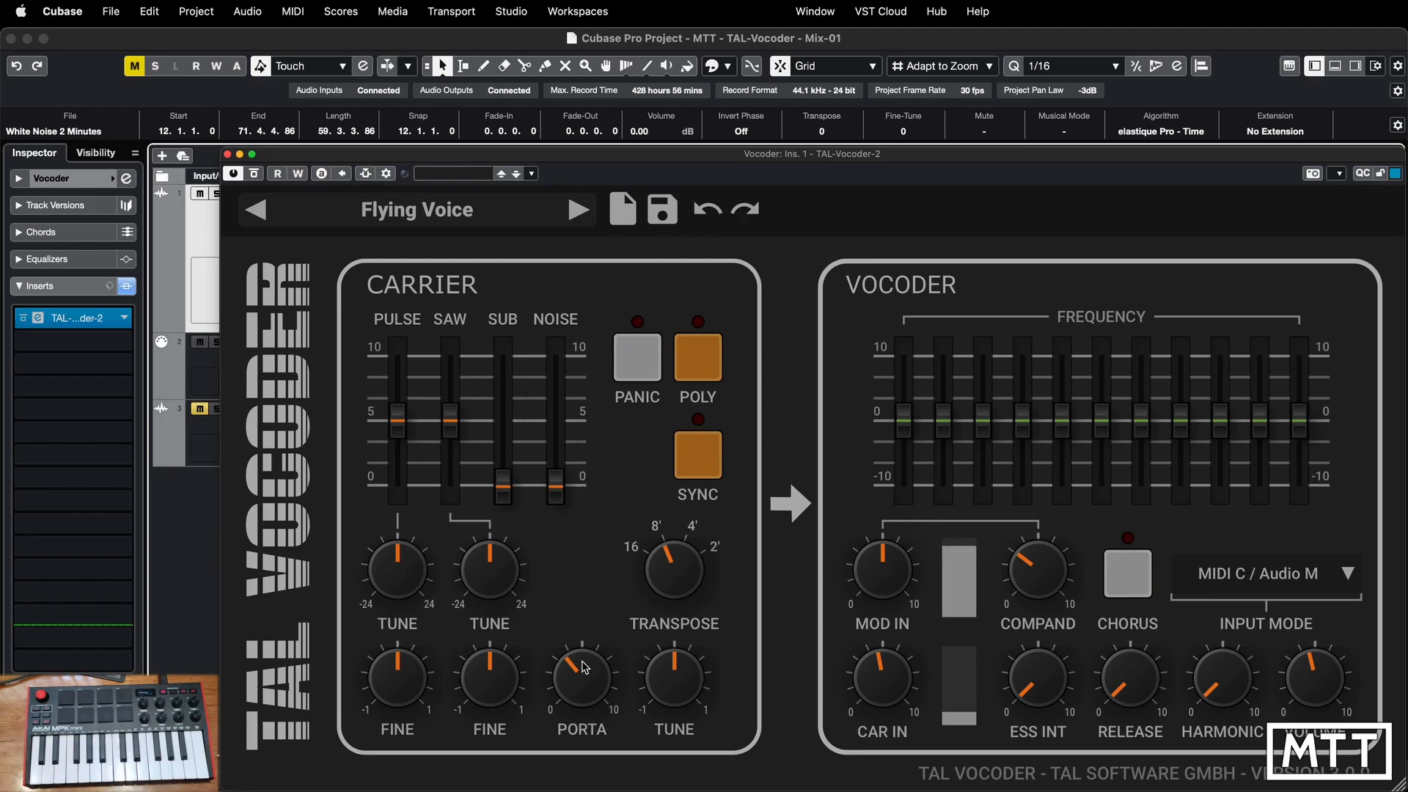
{"action": "left_click_drag", "start_coordinate": [585, 666], "coordinate": [584, 647]}
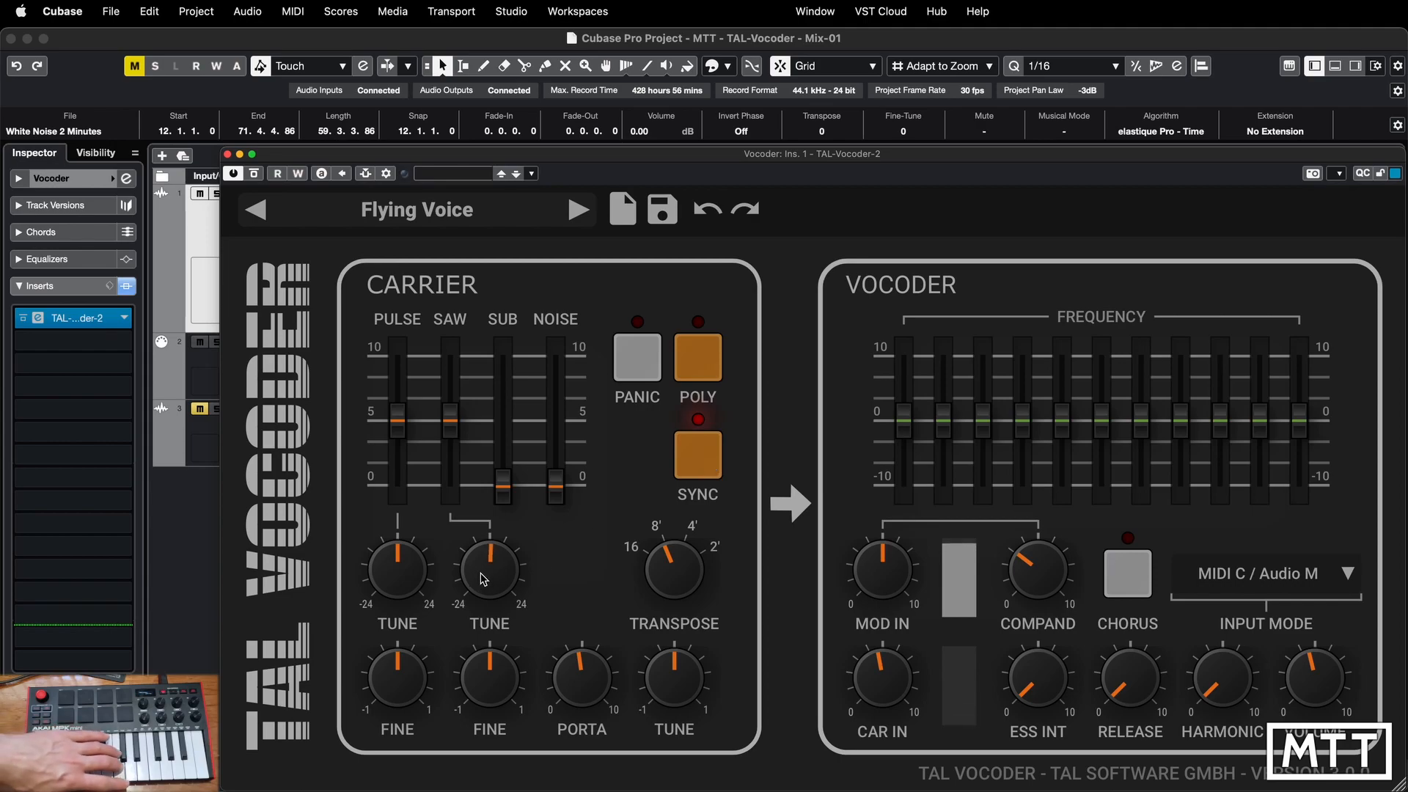
Vary the saw Tune slightly around 0 while playing with Sync enabled.
{"action": "mouse_move", "coordinate": [482, 577]}
{"action": "left_mouse_down"}
{"action": "mouse_move", "coordinate": [486, 526]}
{"action": "mouse_move", "coordinate": [488, 566]}
{"action": "left_mouse_up"}
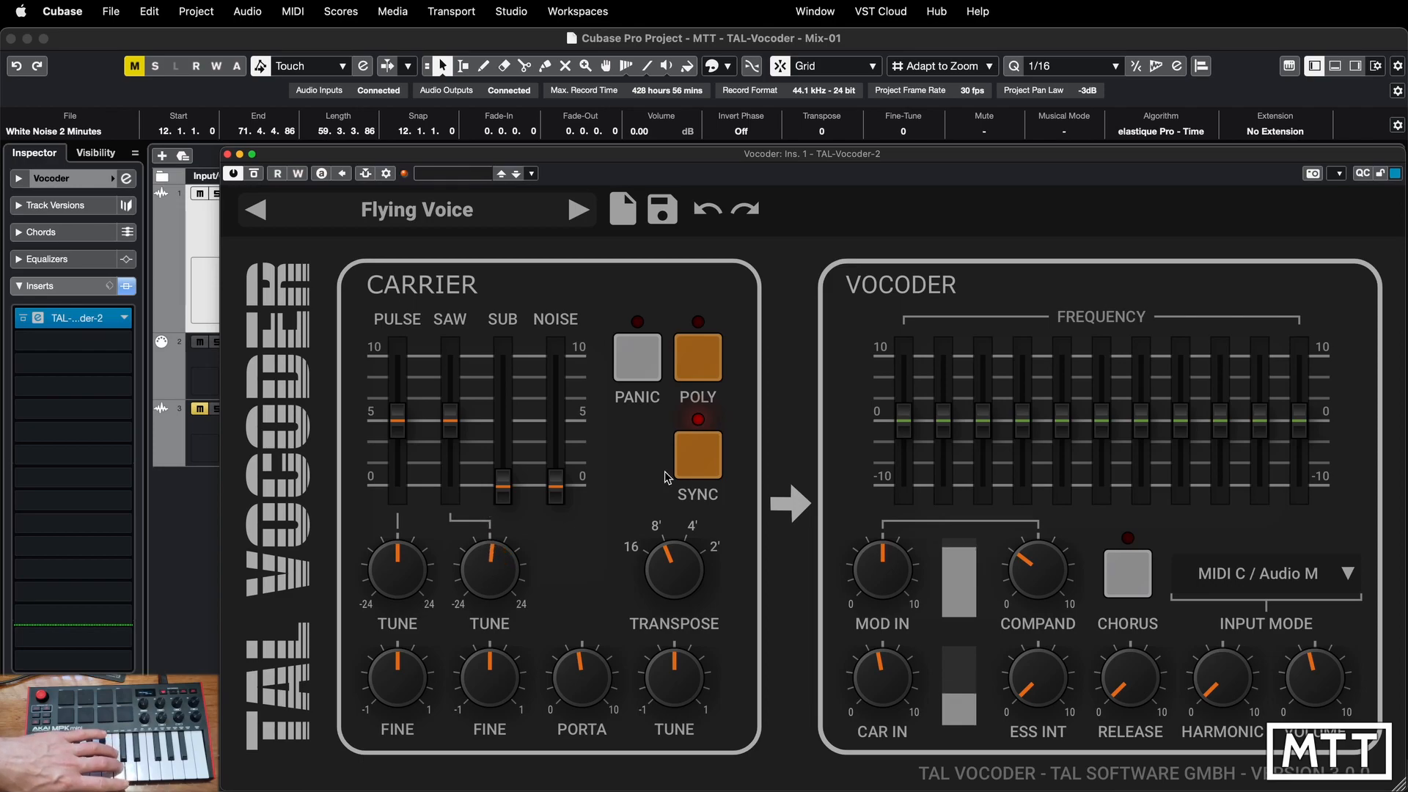
{"action": "mouse_move", "coordinate": [487, 561]}
{"action": "left_mouse_down"}
{"action": "mouse_move", "coordinate": [495, 532]}
{"action": "mouse_move", "coordinate": [493, 572]}
{"action": "mouse_move", "coordinate": [488, 513]}
{"action": "mouse_move", "coordinate": [488, 573]}
{"action": "left_mouse_up"}
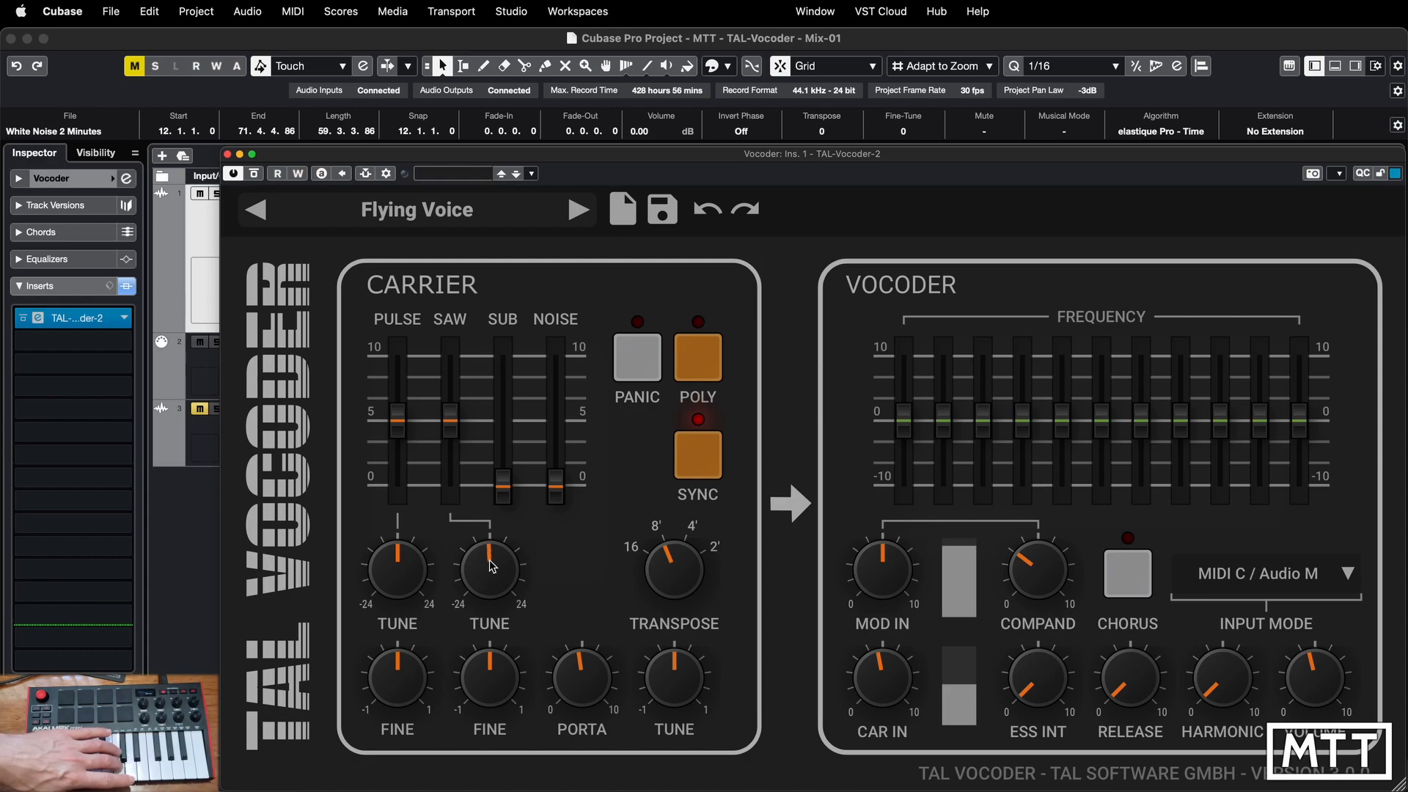
{"action": "mouse_move", "coordinate": [491, 571]}
{"action": "left_mouse_down"}
{"action": "mouse_move", "coordinate": [489, 463]}
{"action": "mouse_move", "coordinate": [503, 434]}
{"action": "mouse_move", "coordinate": [501, 682]}
{"action": "mouse_move", "coordinate": [489, 559]}
{"action": "left_mouse_up"}
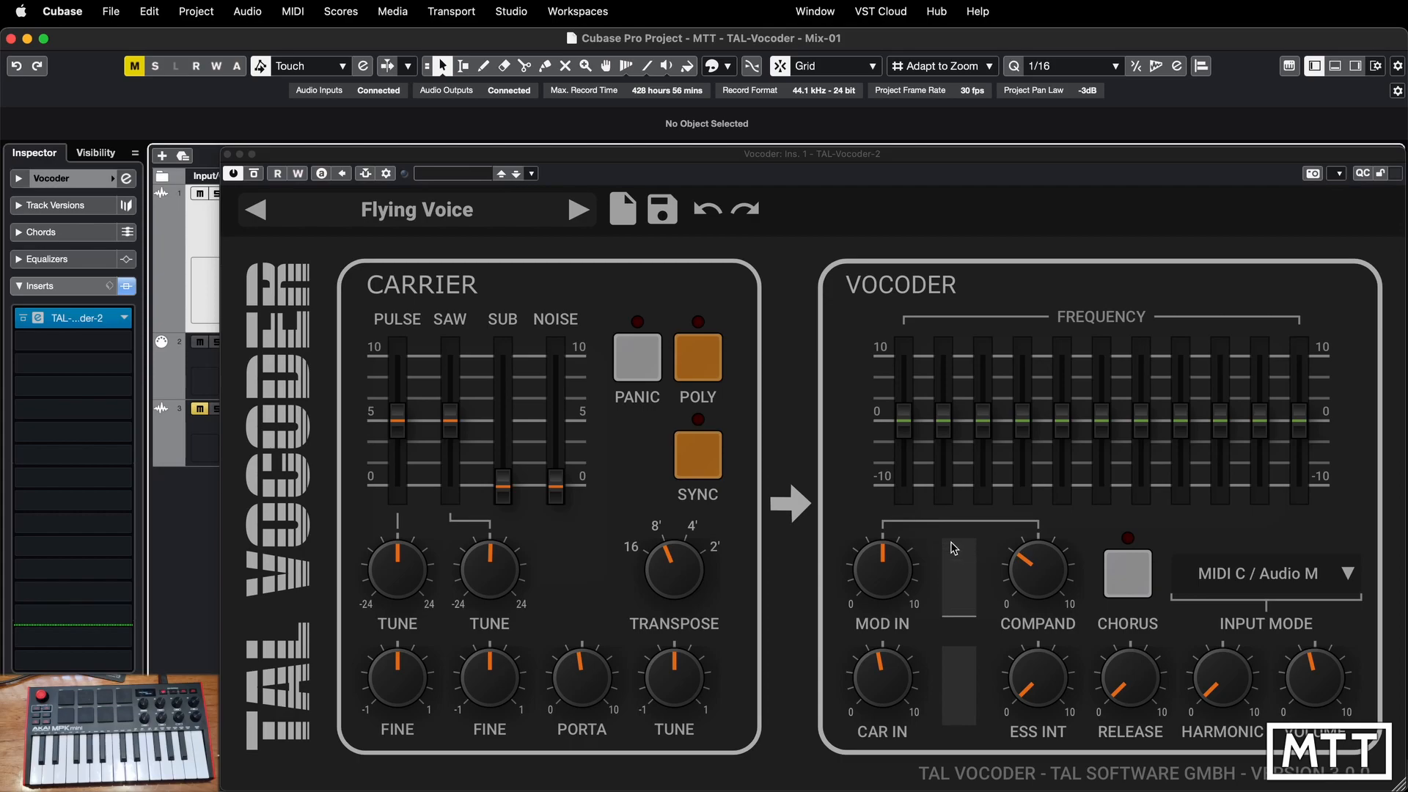
Lower the vocoder's Mod In to about 4, try different Compand amounts and leave Compand at 10.
{"action": "left_click", "coordinate": [903, 519]}
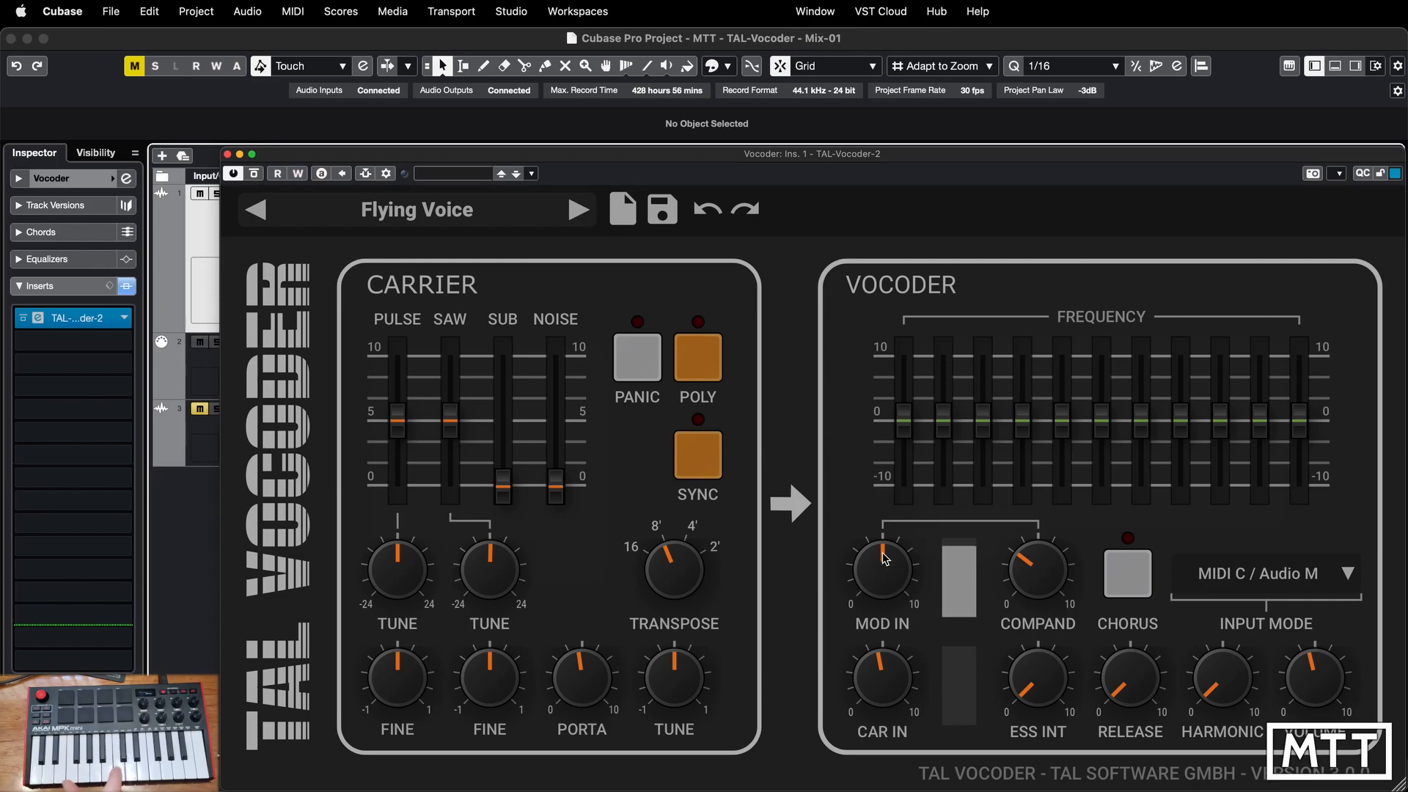
{"action": "mouse_move", "coordinate": [886, 559]}
{"action": "left_mouse_down"}
{"action": "mouse_move", "coordinate": [868, 610]}
{"action": "mouse_move", "coordinate": [870, 581]}
{"action": "left_mouse_up"}
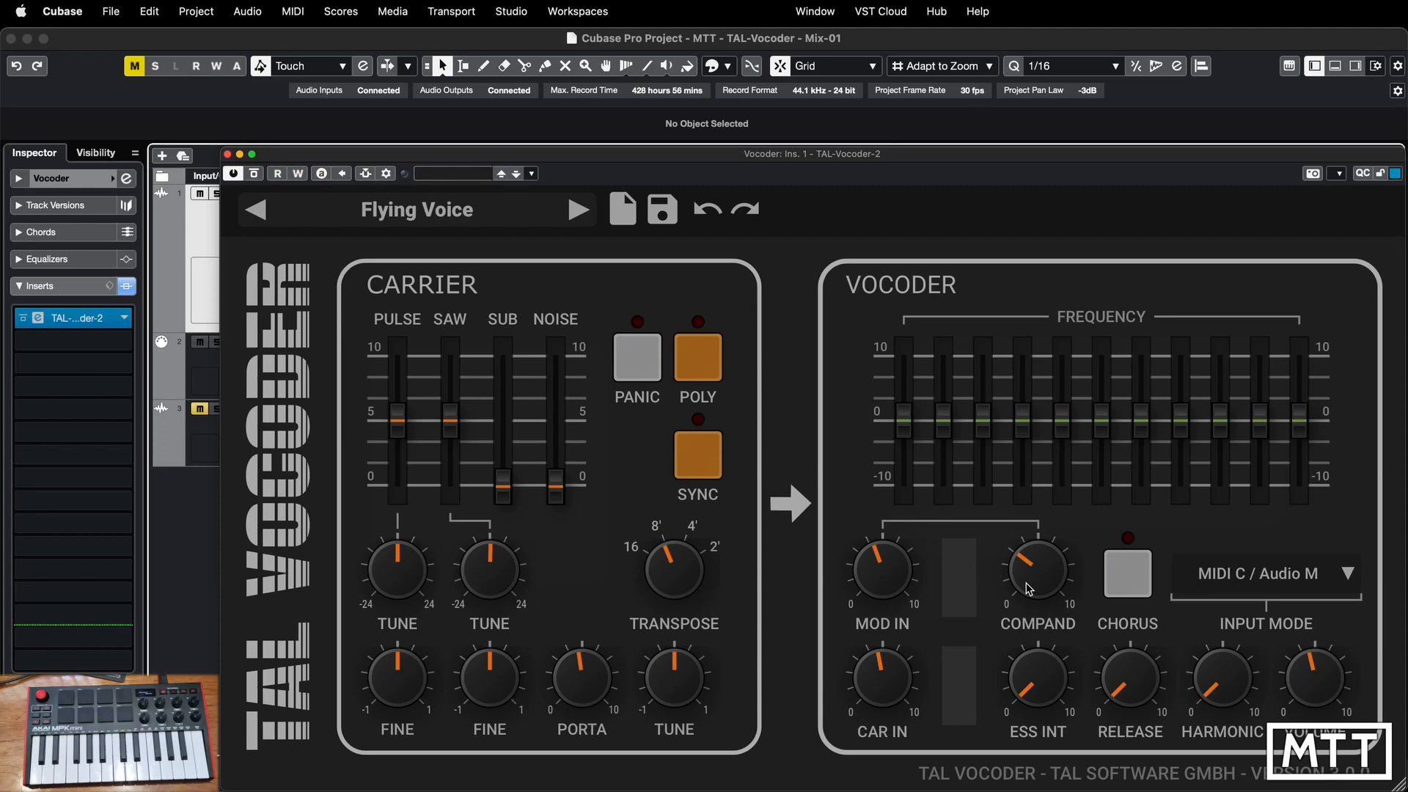
{"action": "left_click_drag", "start_coordinate": [1029, 589], "coordinate": [1010, 346]}
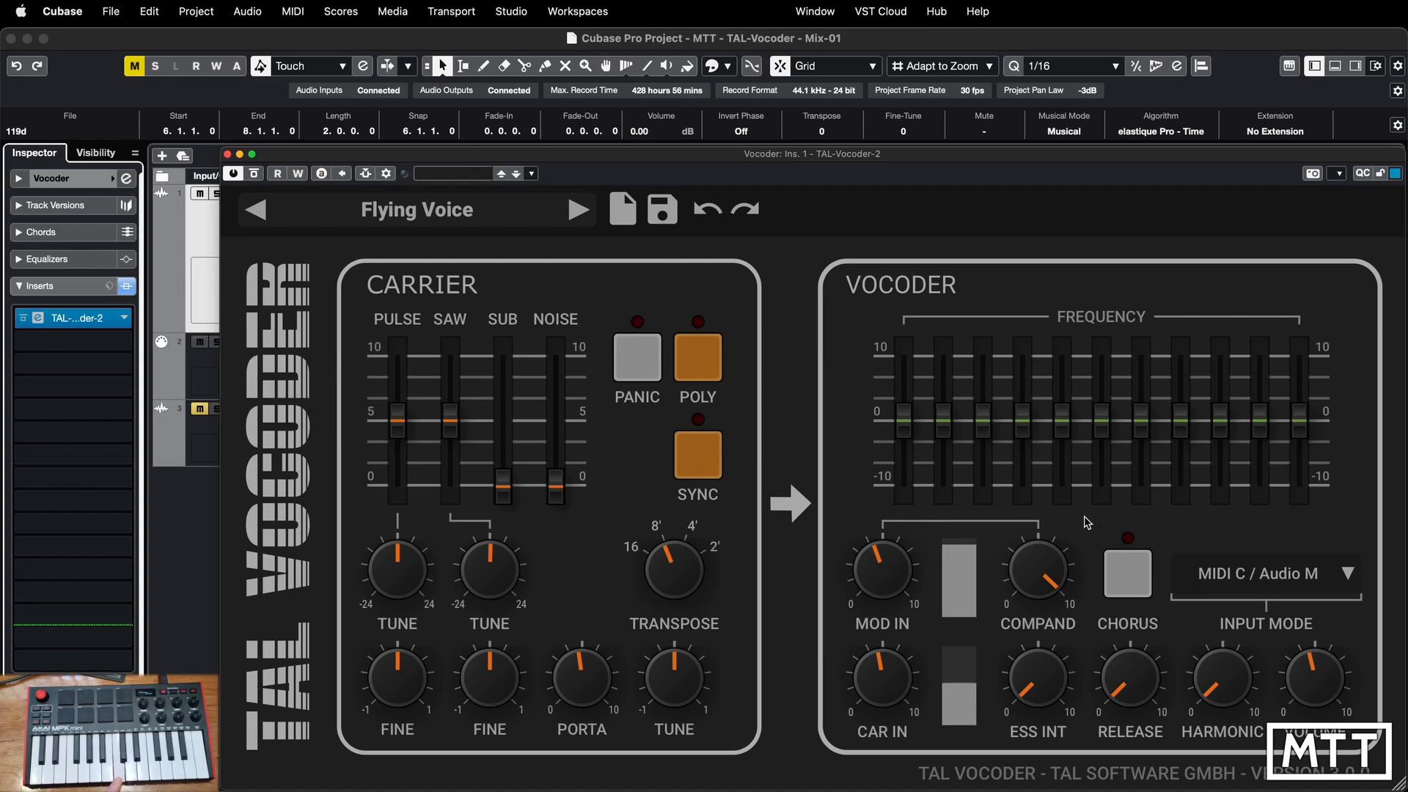
{"action": "left_click_drag", "start_coordinate": [1024, 573], "coordinate": [1024, 616]}
{"action": "left_click_drag", "start_coordinate": [1038, 594], "coordinate": [1038, 246]}
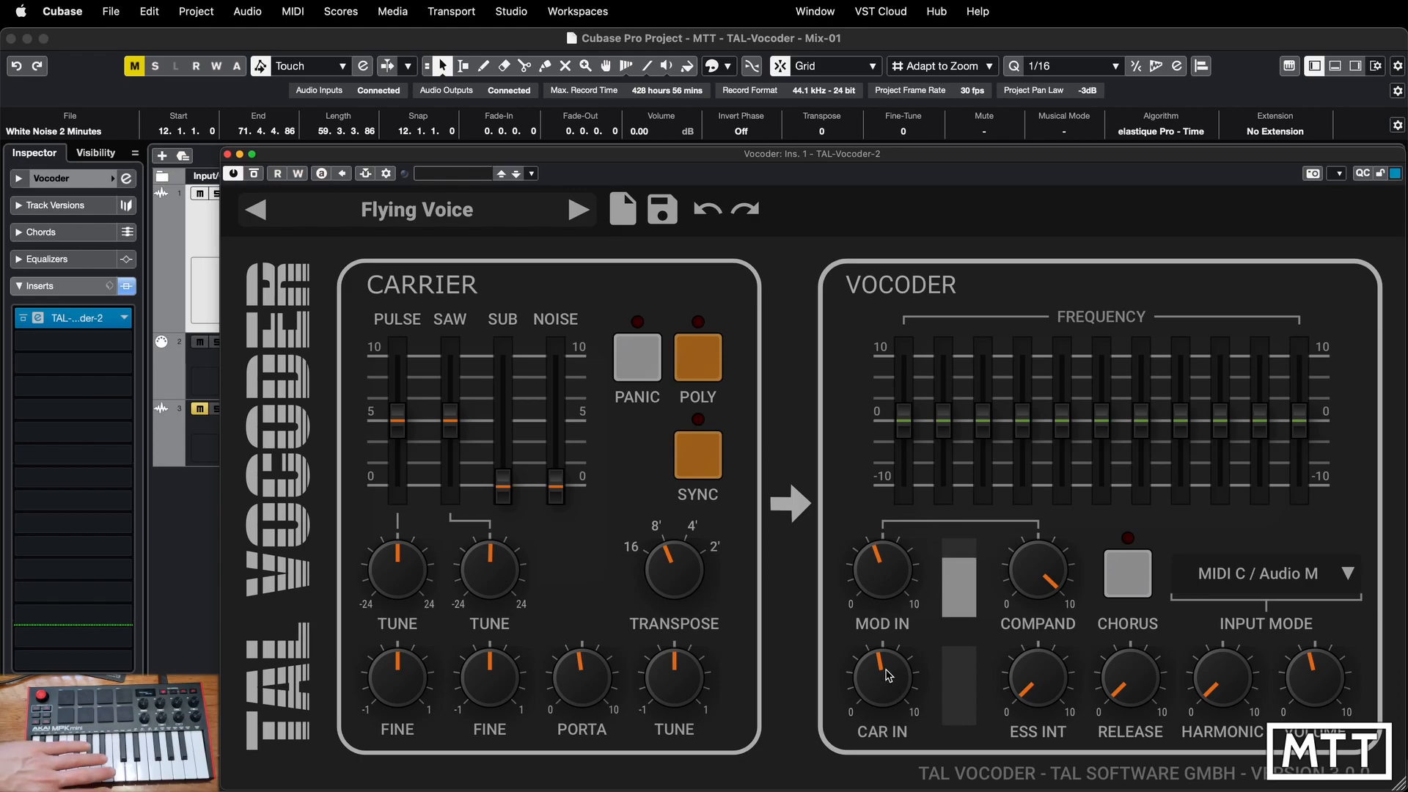
Try lower Car In levels, set Car In to about 6, and raise Ess Int to about 5.5.
{"action": "left_click_drag", "start_coordinate": [889, 676], "coordinate": [887, 688]}
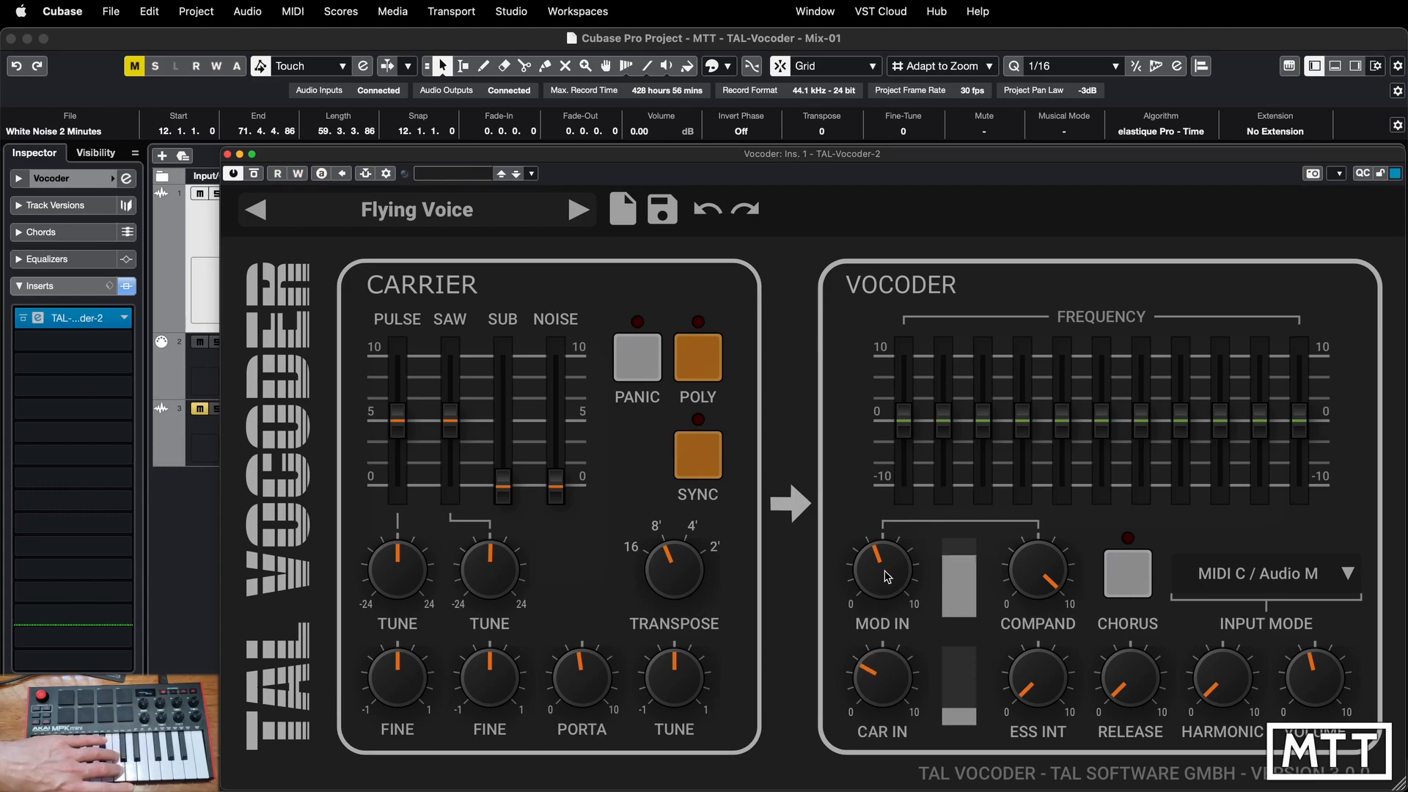
{"action": "left_click_drag", "start_coordinate": [887, 704], "coordinate": [888, 707]}
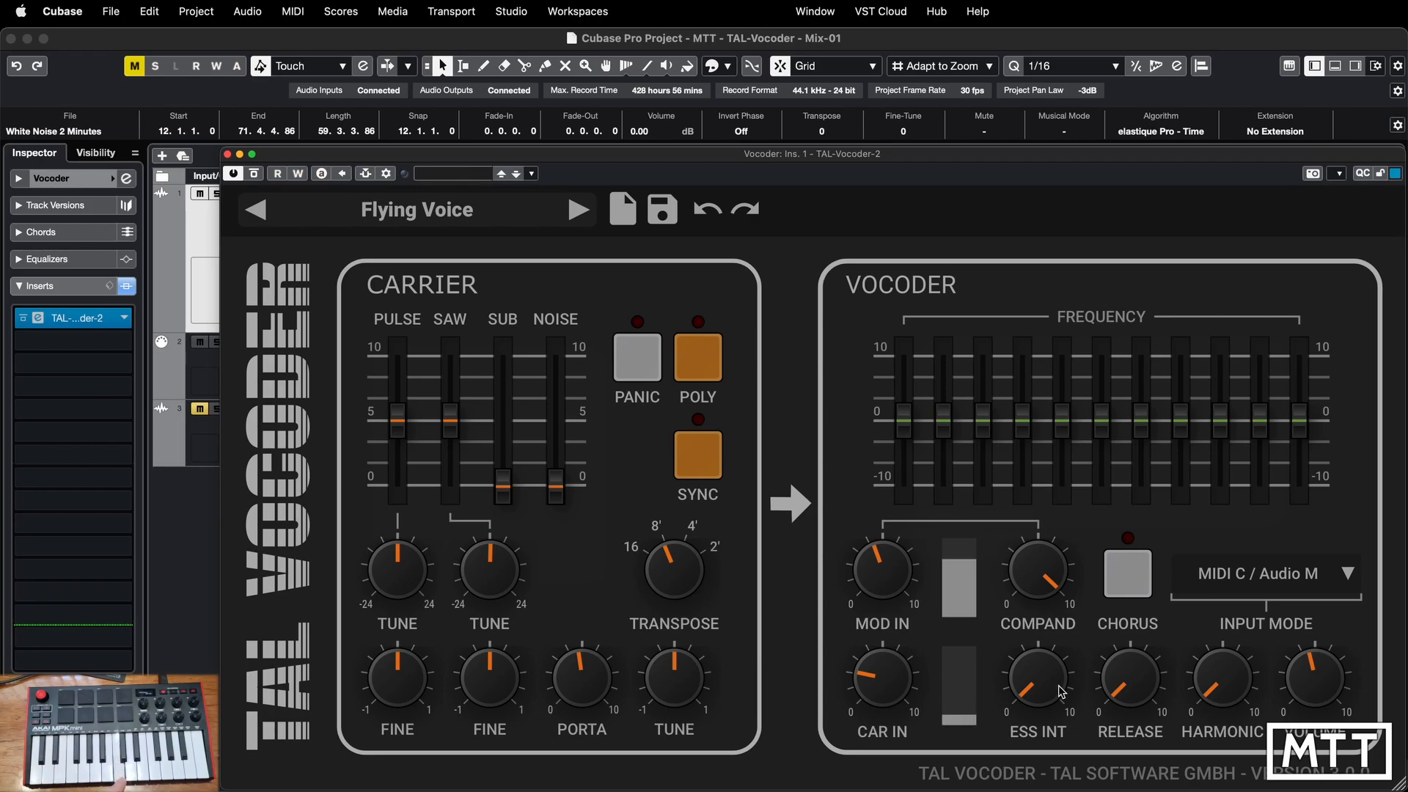
{"action": "left_click_drag", "start_coordinate": [878, 684], "coordinate": [879, 649]}
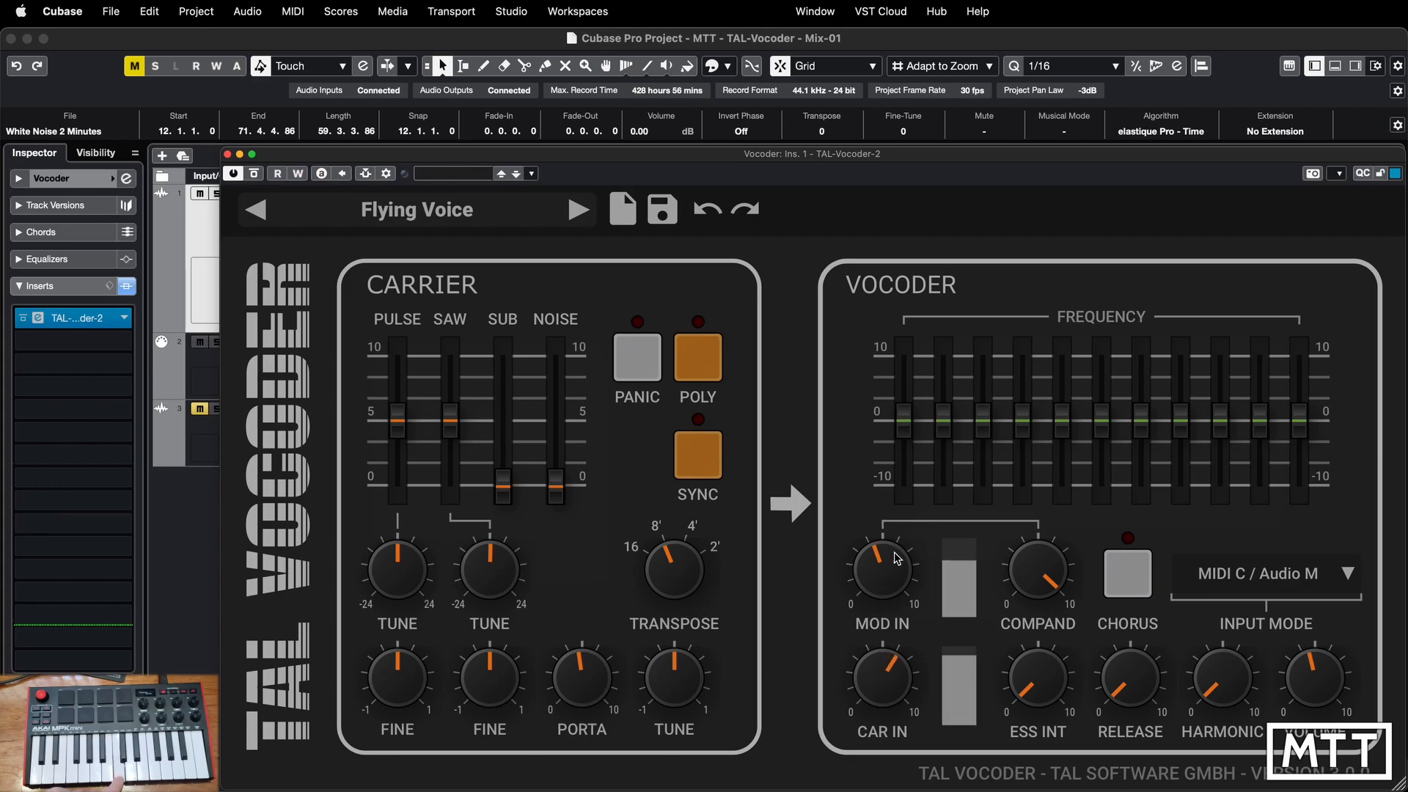
{"action": "left_click_drag", "start_coordinate": [1047, 706], "coordinate": [1057, 503]}
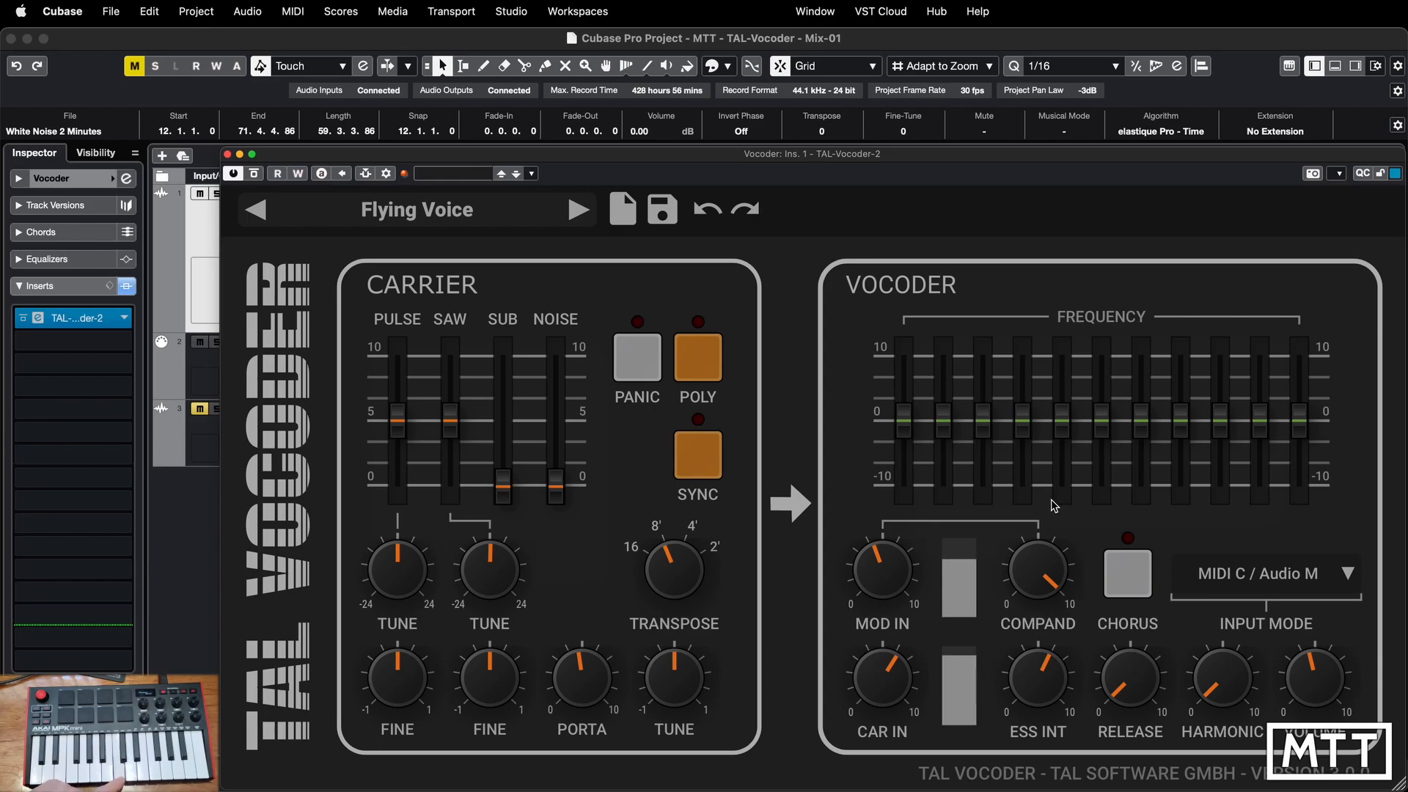
{"action": "mouse_move", "coordinate": [1052, 518]}
{"action": "left_mouse_down"}
{"action": "mouse_move", "coordinate": [1056, 549]}
{"action": "mouse_move", "coordinate": [1058, 520]}
{"action": "left_mouse_up"}
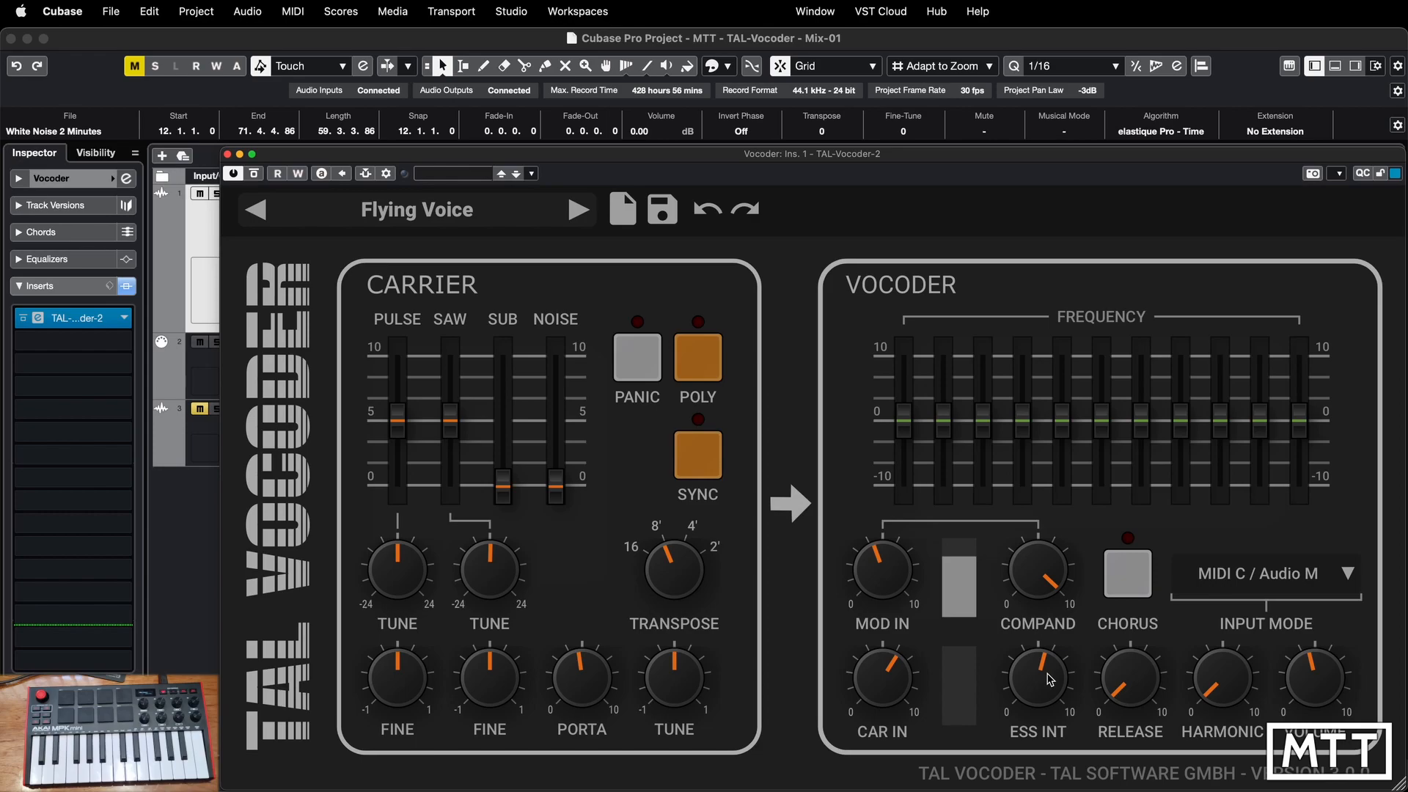
Loop the Tell Me How lead vocal clip at bar 9 on the Vocoder track, play it from its start, and reopen the vocoder.
{"action": "left_click", "coordinate": [227, 157]}
{"action": "left_click", "coordinate": [942, 293]}
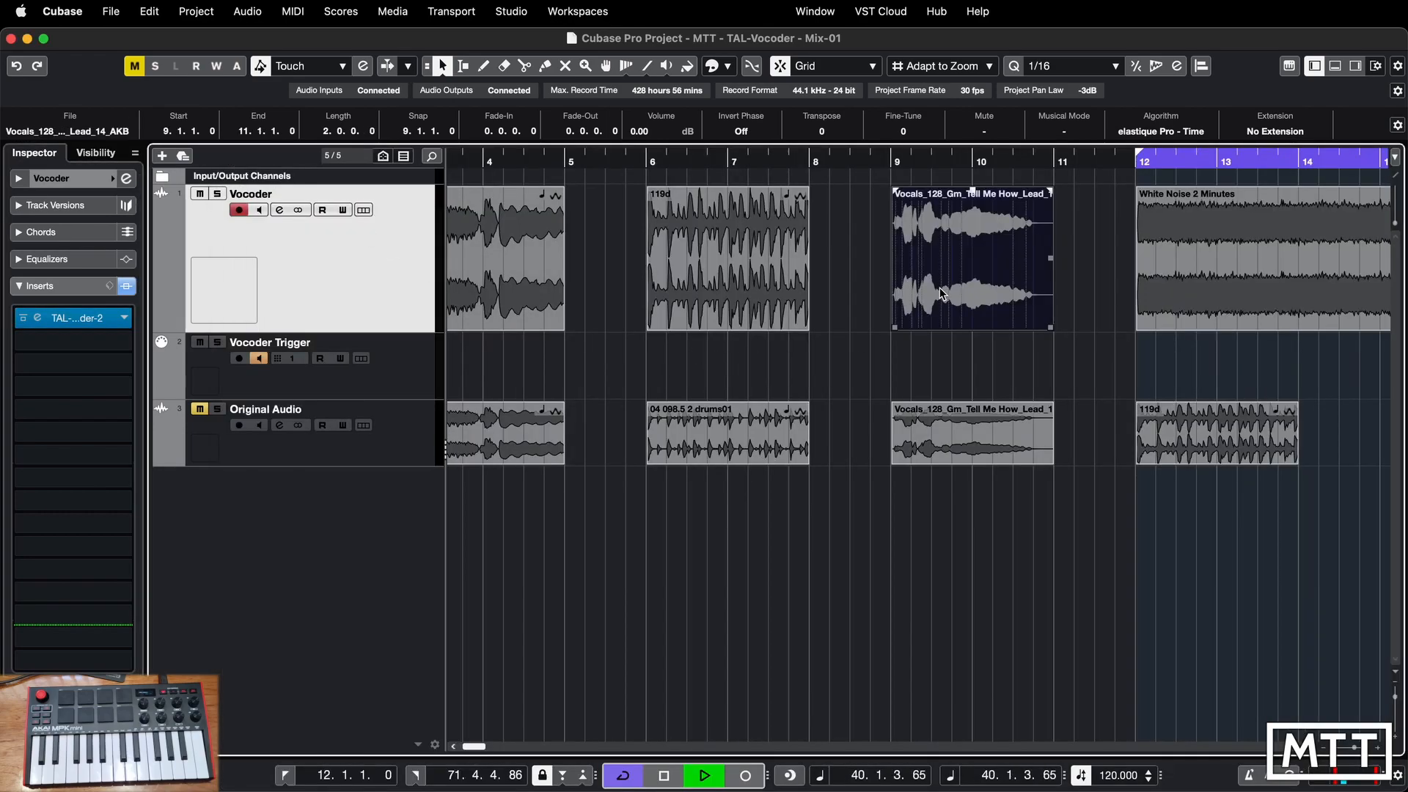
{"action": "key", "text": "p"}
{"action": "key", "text": "KP_1"}
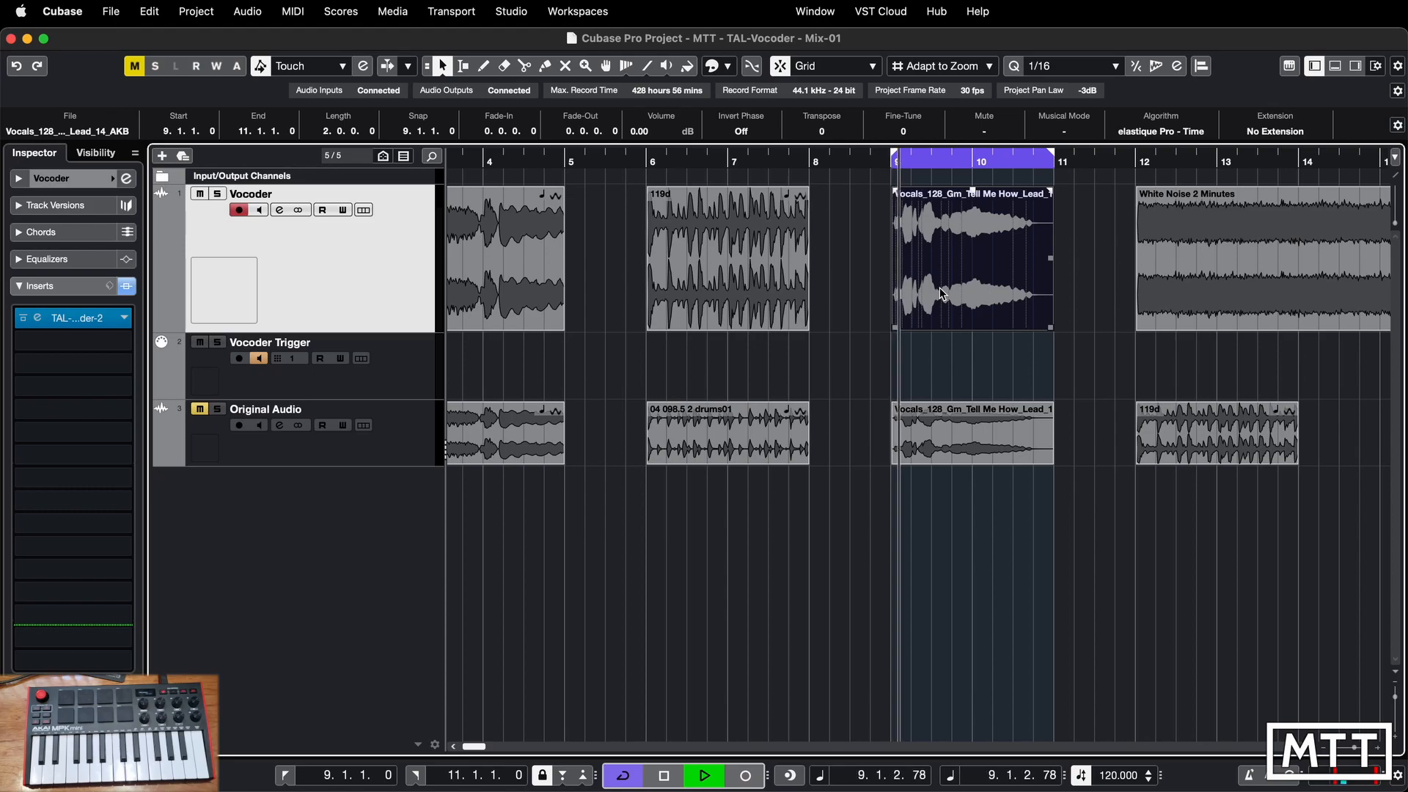
{"action": "left_click", "coordinate": [37, 318]}
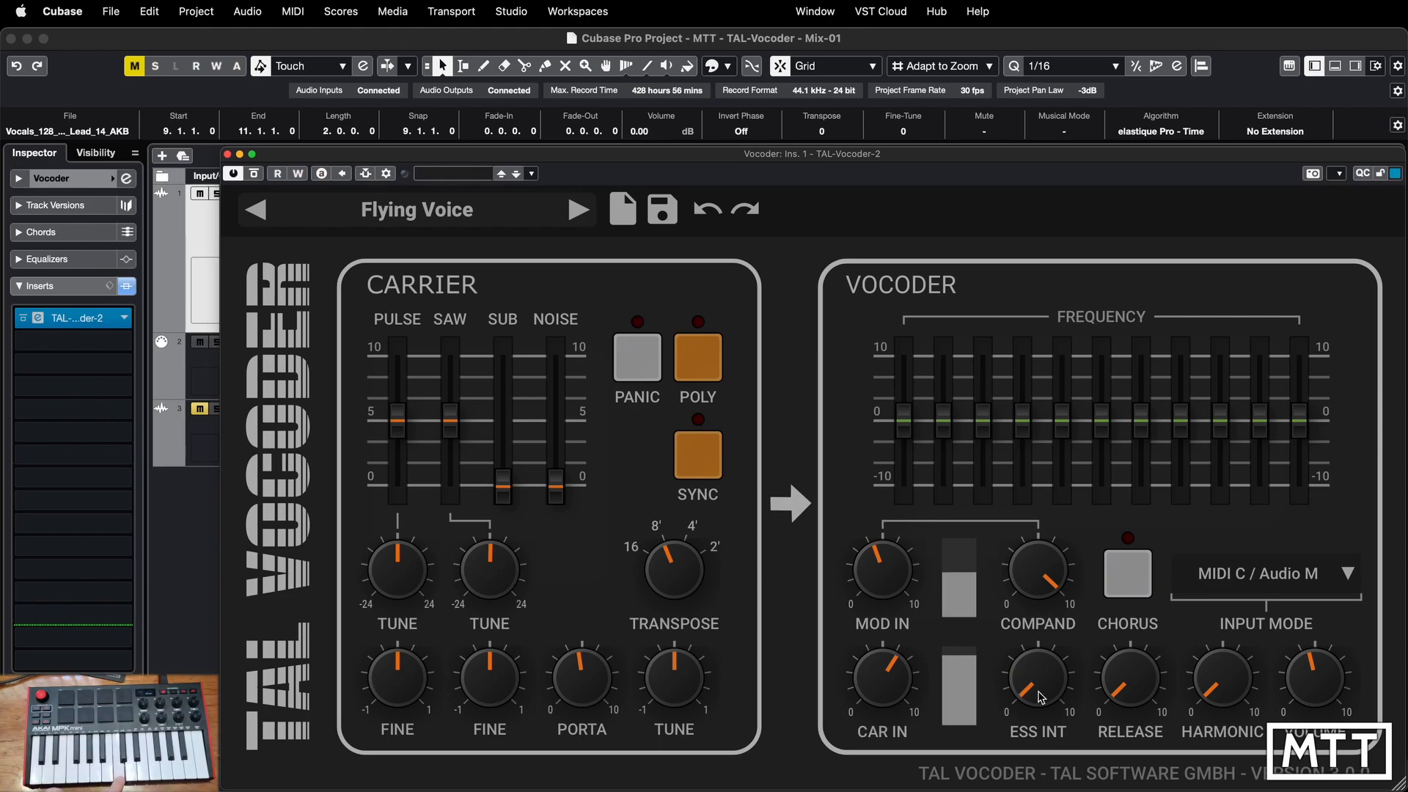
Try a higher Ess Int on the vocal, return it to 0, and raise the vocoder's Release to 10.
{"action": "left_click_drag", "start_coordinate": [1041, 697], "coordinate": [1059, 487]}
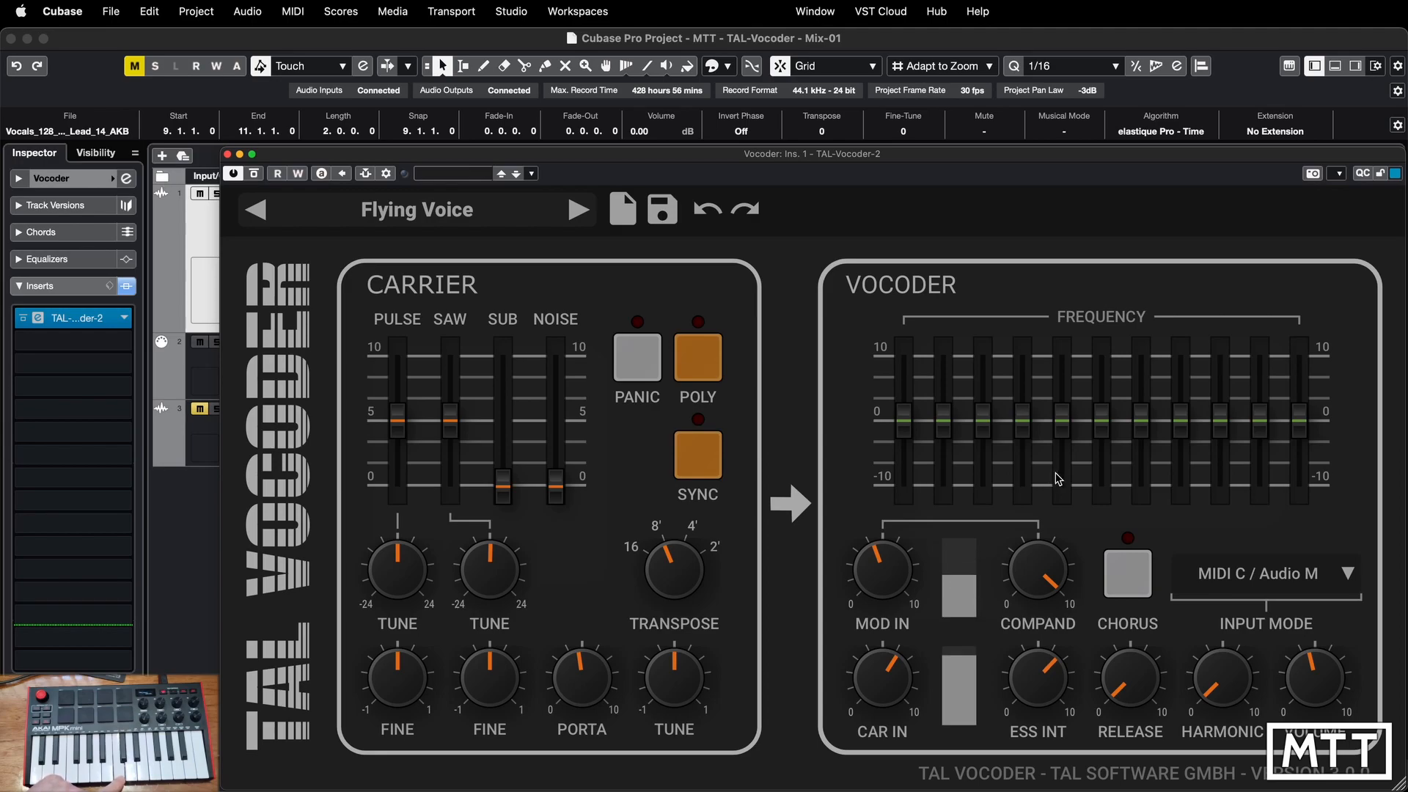
{"action": "left_click_drag", "start_coordinate": [1039, 682], "coordinate": [1053, 753]}
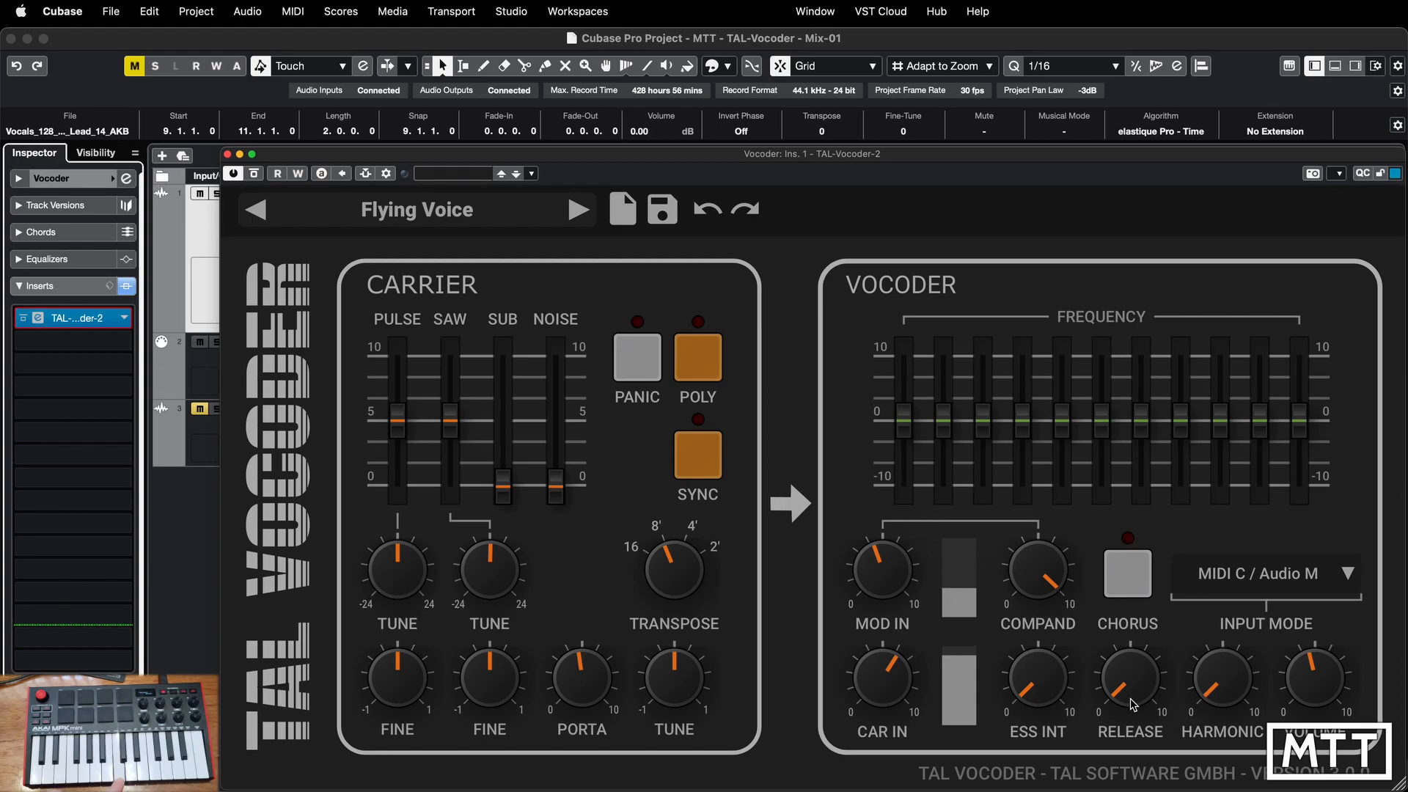
{"action": "left_click_drag", "start_coordinate": [1133, 704], "coordinate": [1140, 693]}
{"action": "left_click_drag", "start_coordinate": [1156, 693], "coordinate": [1142, 685]}
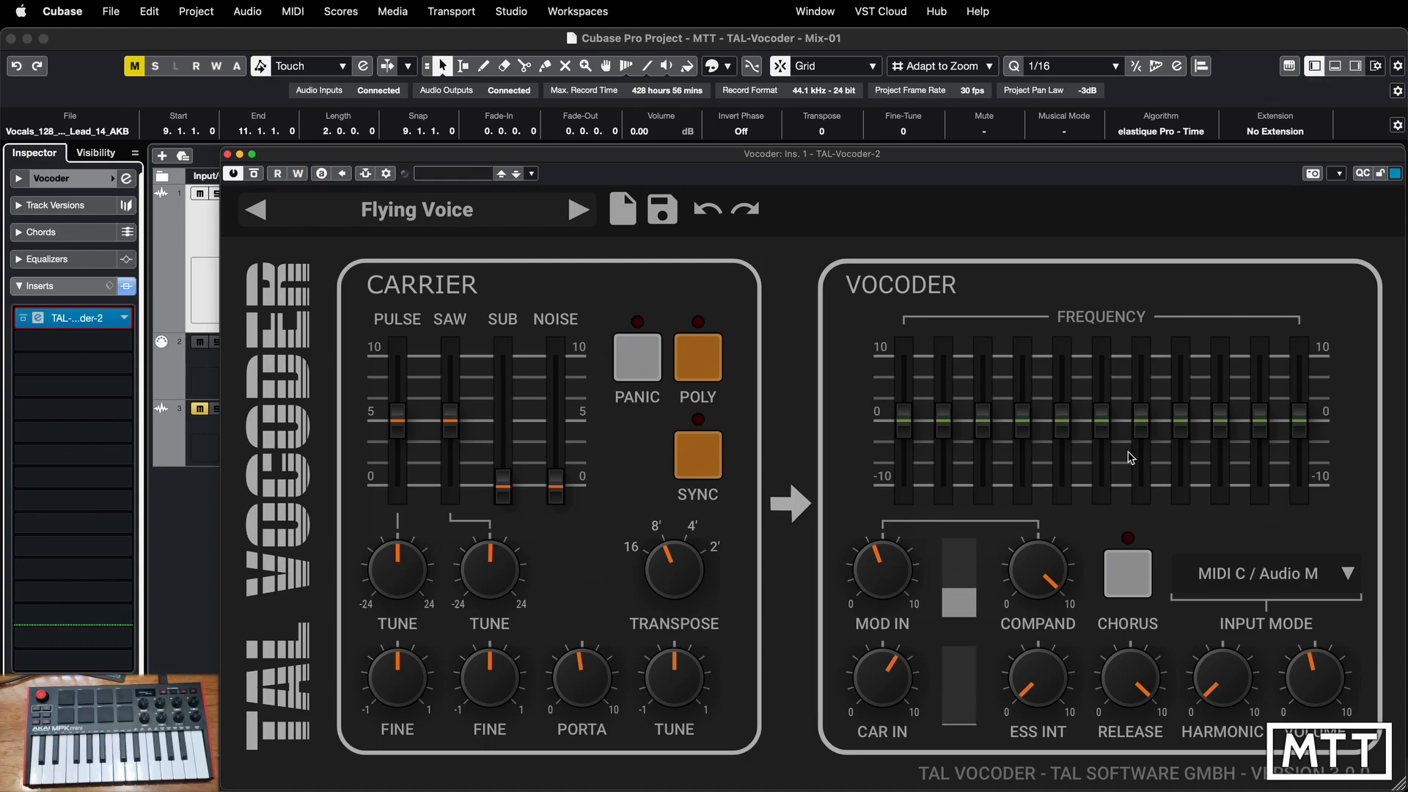
Loop the 119d clip at bar 6 on the Vocoder track, return the cursor to its start, and reopen the vocoder.
{"action": "left_click", "coordinate": [227, 154]}
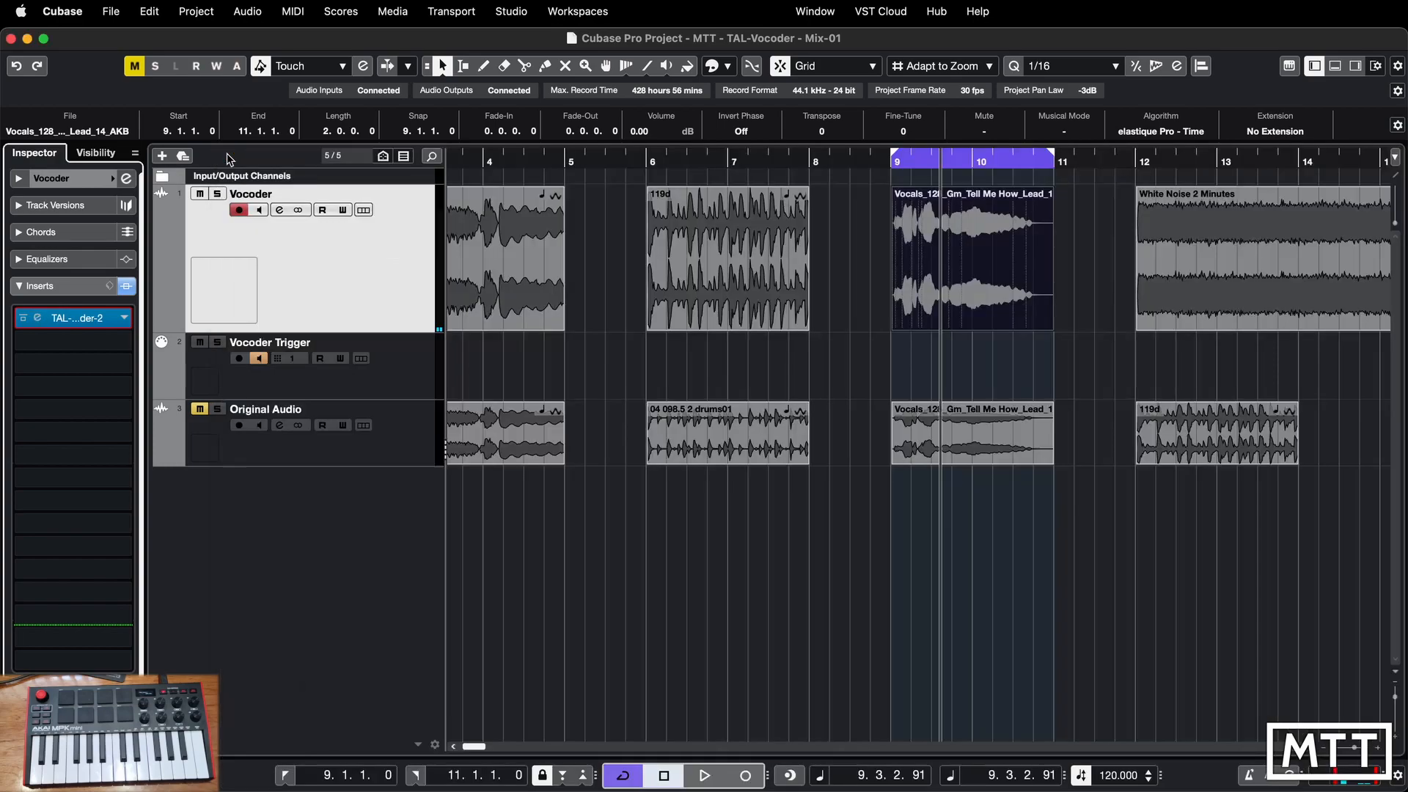
{"action": "left_click", "coordinate": [782, 312]}
{"action": "key", "text": "p"}
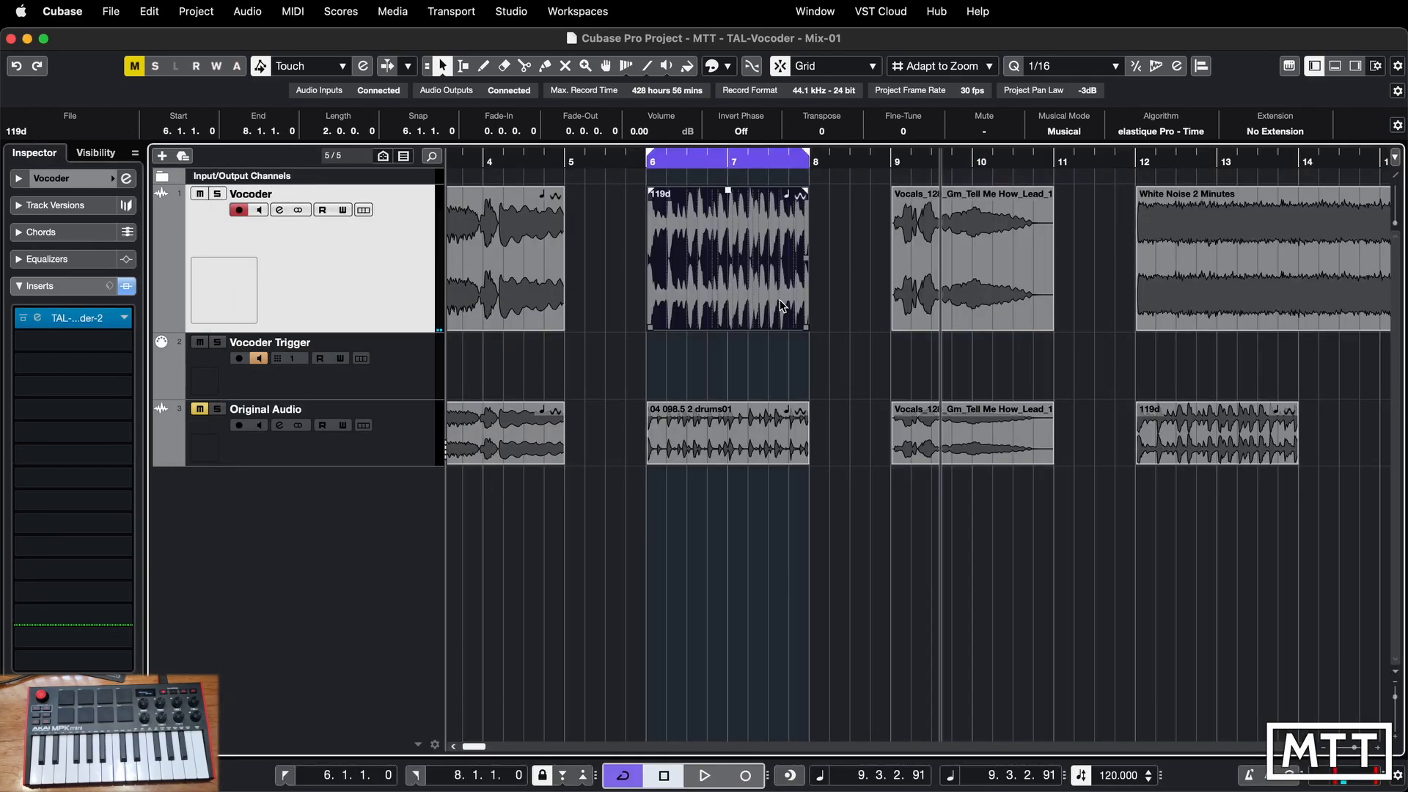
{"action": "key", "text": "1"}
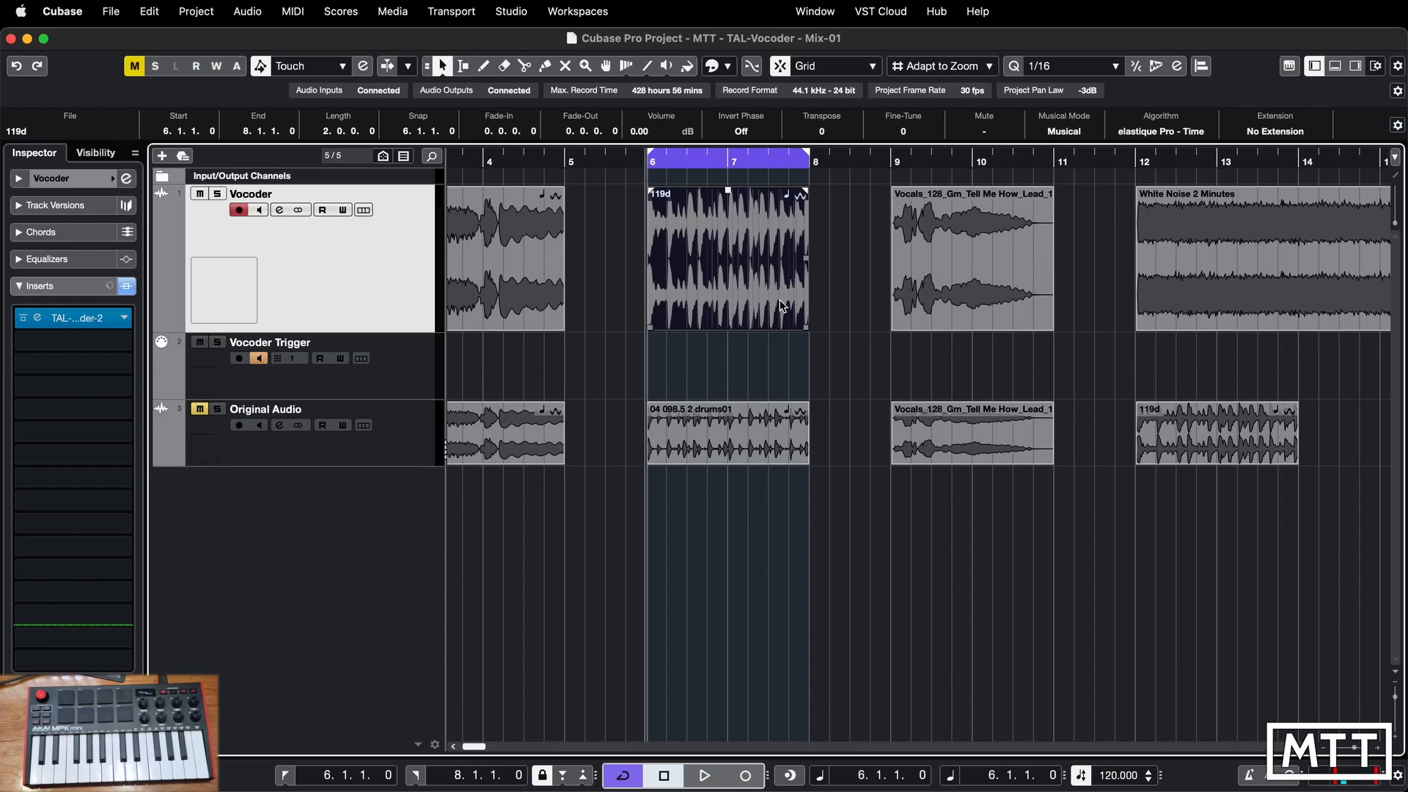
{"action": "left_click", "coordinate": [45, 319]}
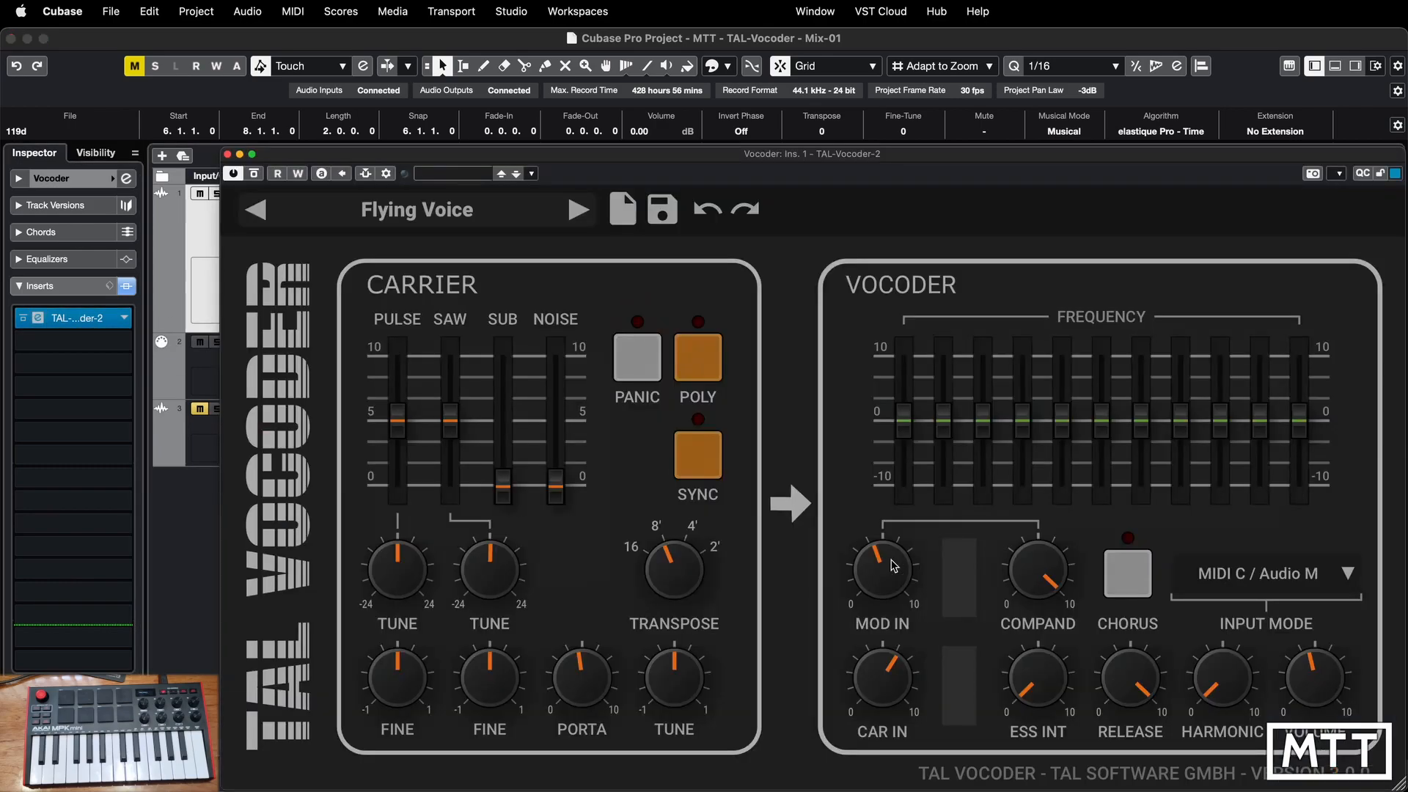
Compare Release at 0 and 10 on the 119d loop, and try about 7 with Ess Int at about 4.
{"action": "left_click_drag", "start_coordinate": [1127, 678], "coordinate": [1127, 726]}
{"action": "left_click_drag", "start_coordinate": [1146, 673], "coordinate": [1147, 700]}
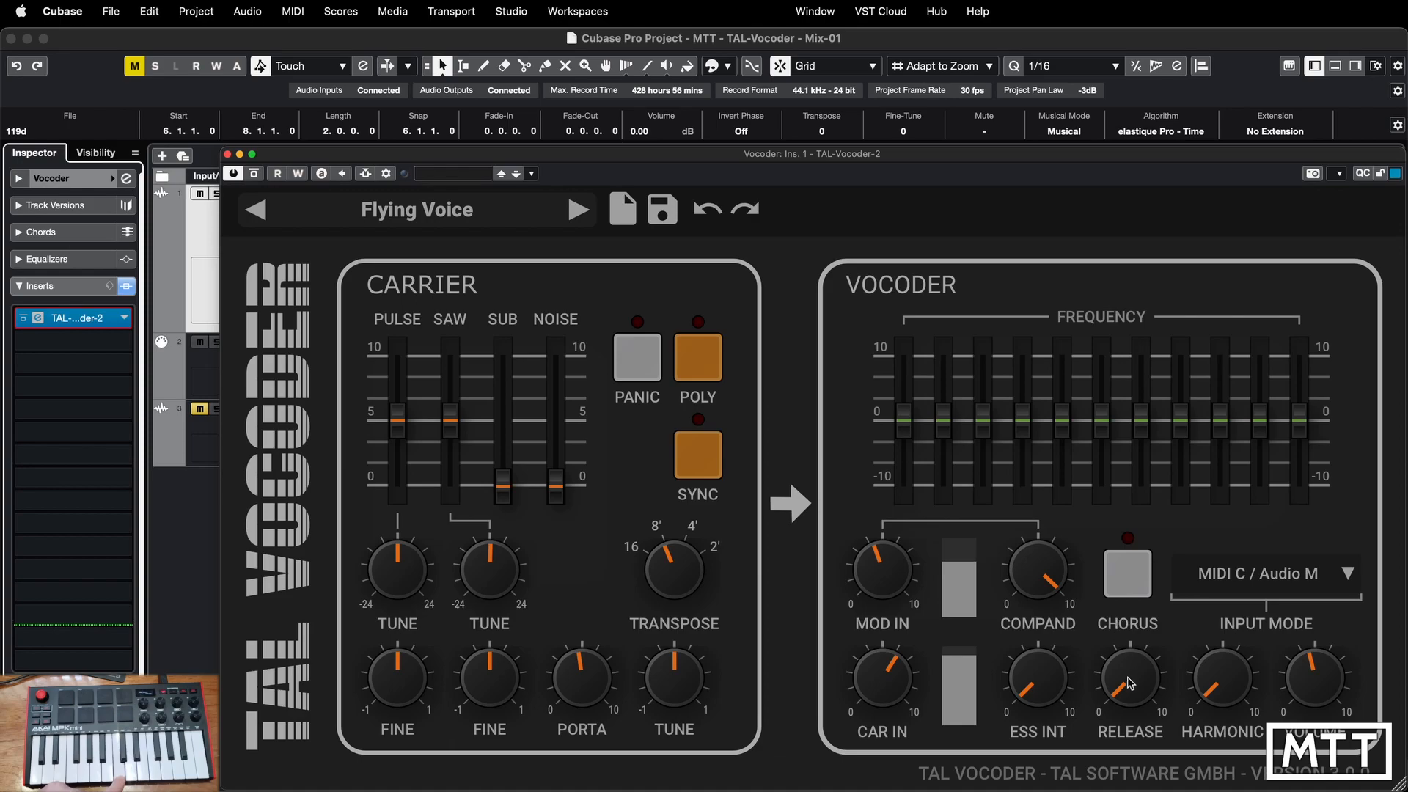
{"action": "left_click_drag", "start_coordinate": [1125, 704], "coordinate": [1103, 368]}
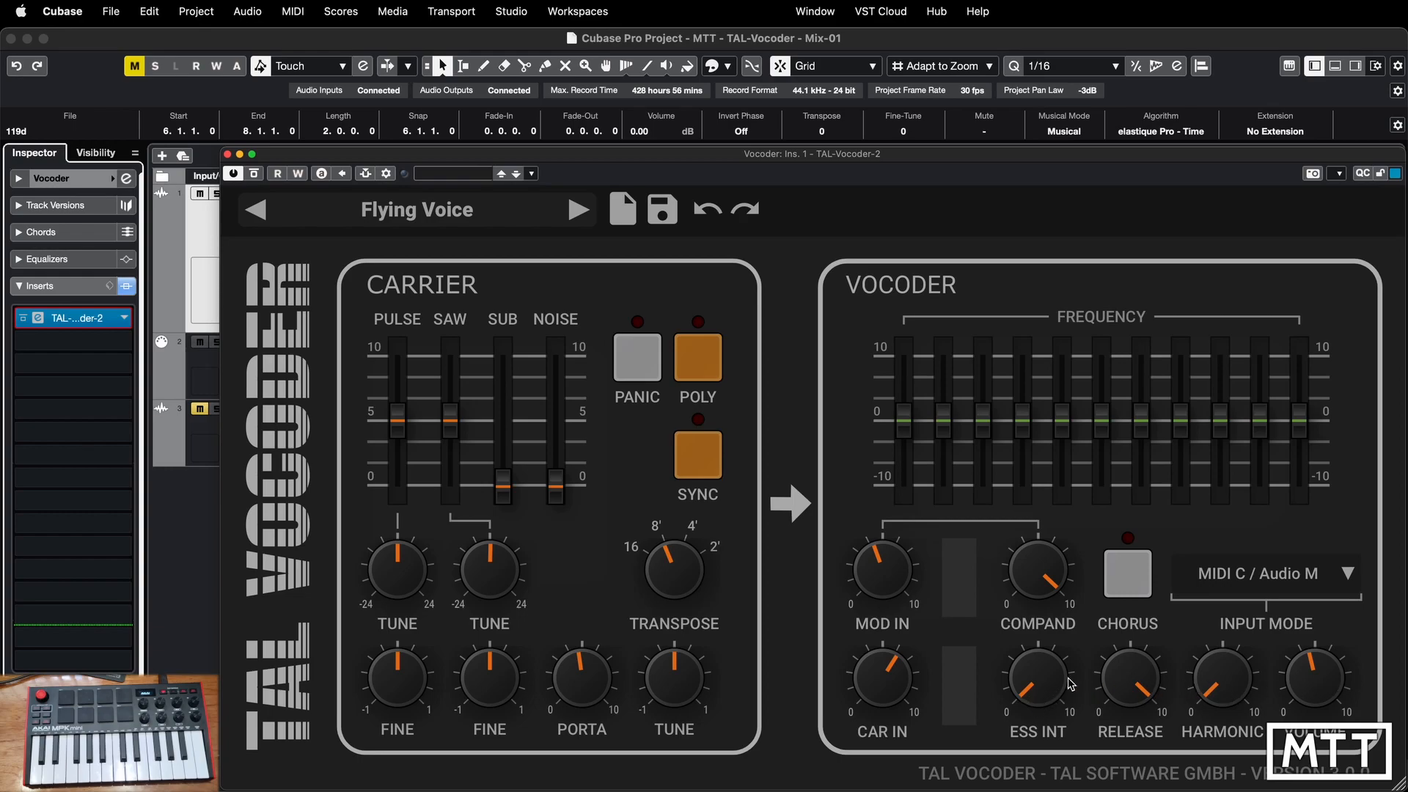
{"action": "left_click_drag", "start_coordinate": [1034, 693], "coordinate": [1038, 566]}
{"action": "left_click_drag", "start_coordinate": [1134, 666], "coordinate": [1113, 781]}
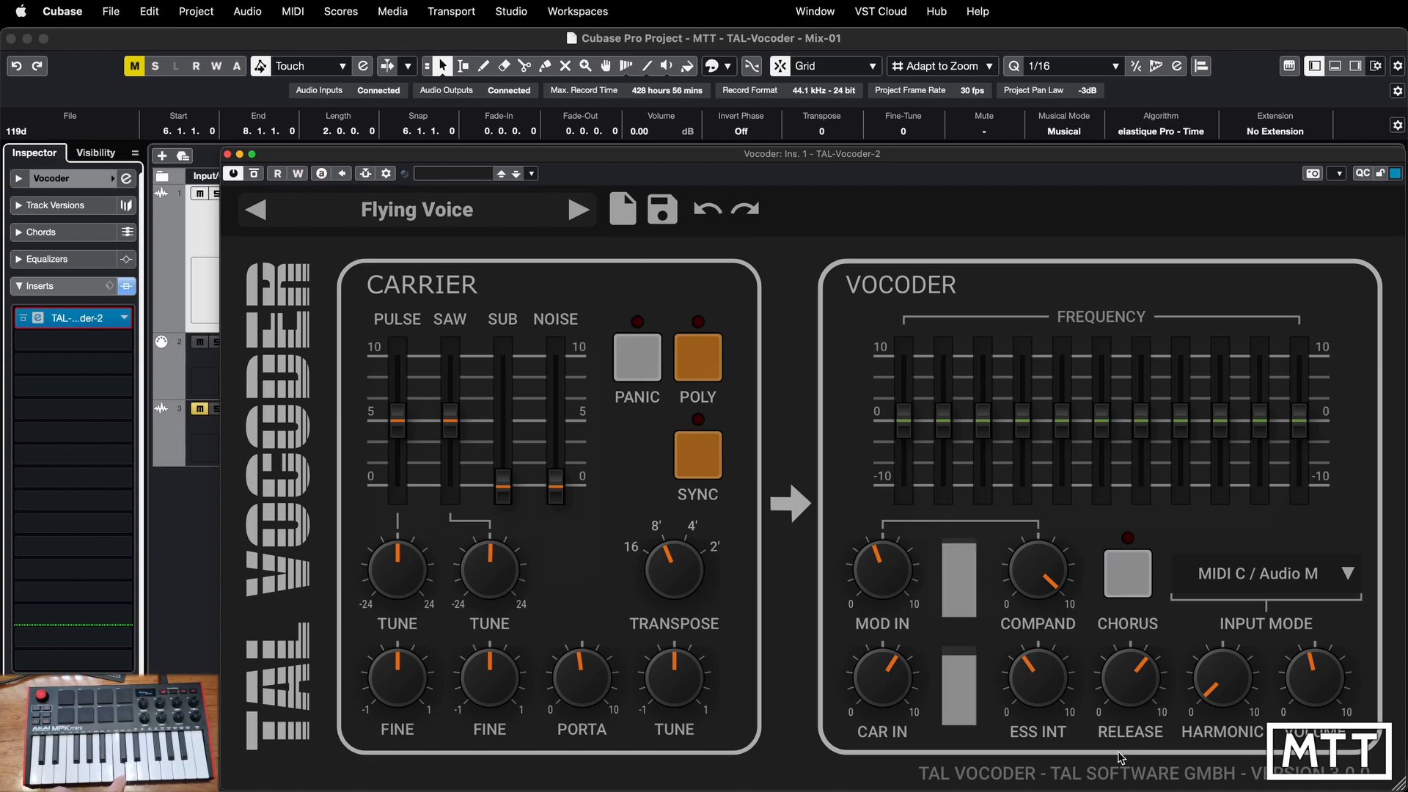
{"action": "left_click_drag", "start_coordinate": [1120, 701], "coordinate": [1137, 781]}
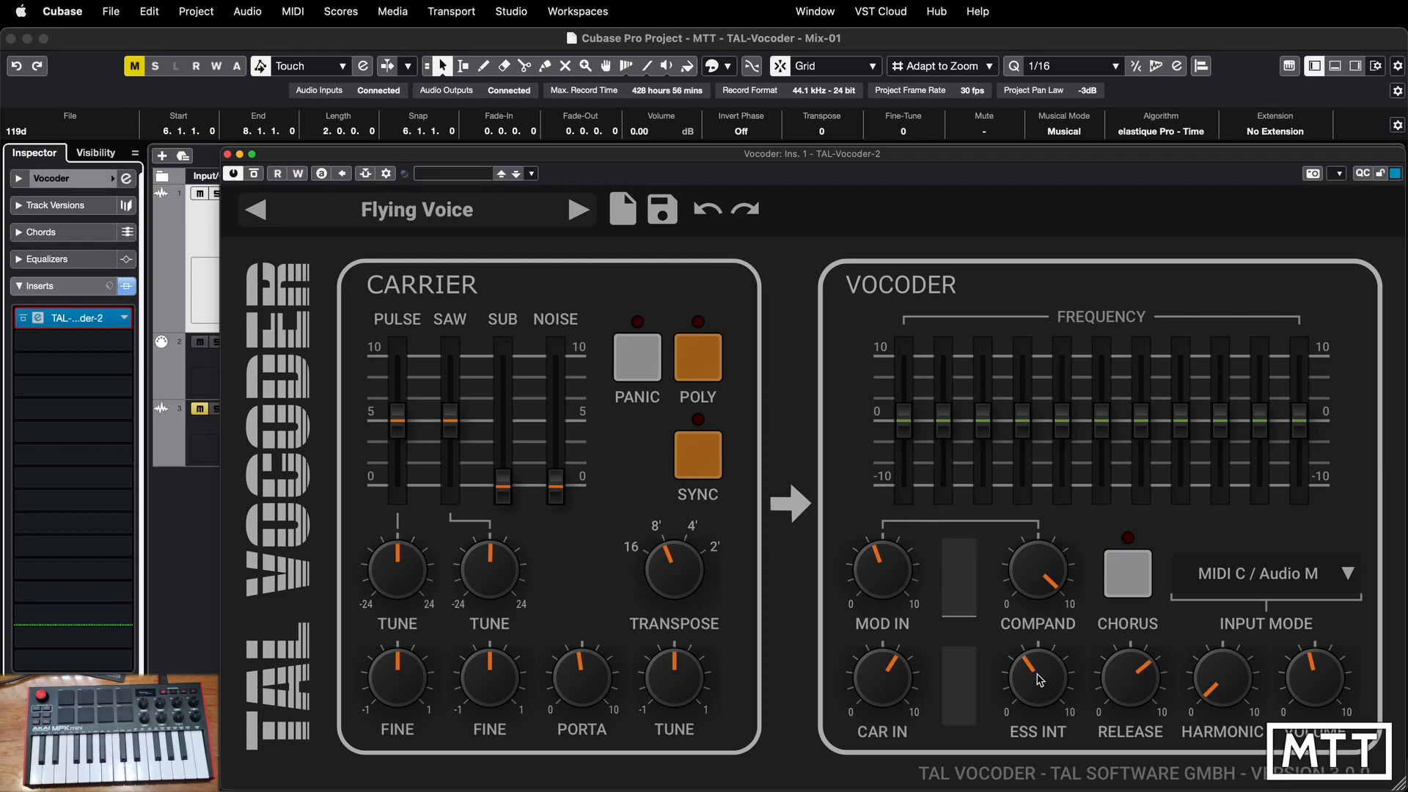
Set Ess Int and Release to 0, and raise Harmonic in stages to nearly 10.
{"action": "left_click_drag", "start_coordinate": [1056, 682], "coordinate": [1036, 761]}
{"action": "left_click_drag", "start_coordinate": [1128, 682], "coordinate": [1127, 733]}
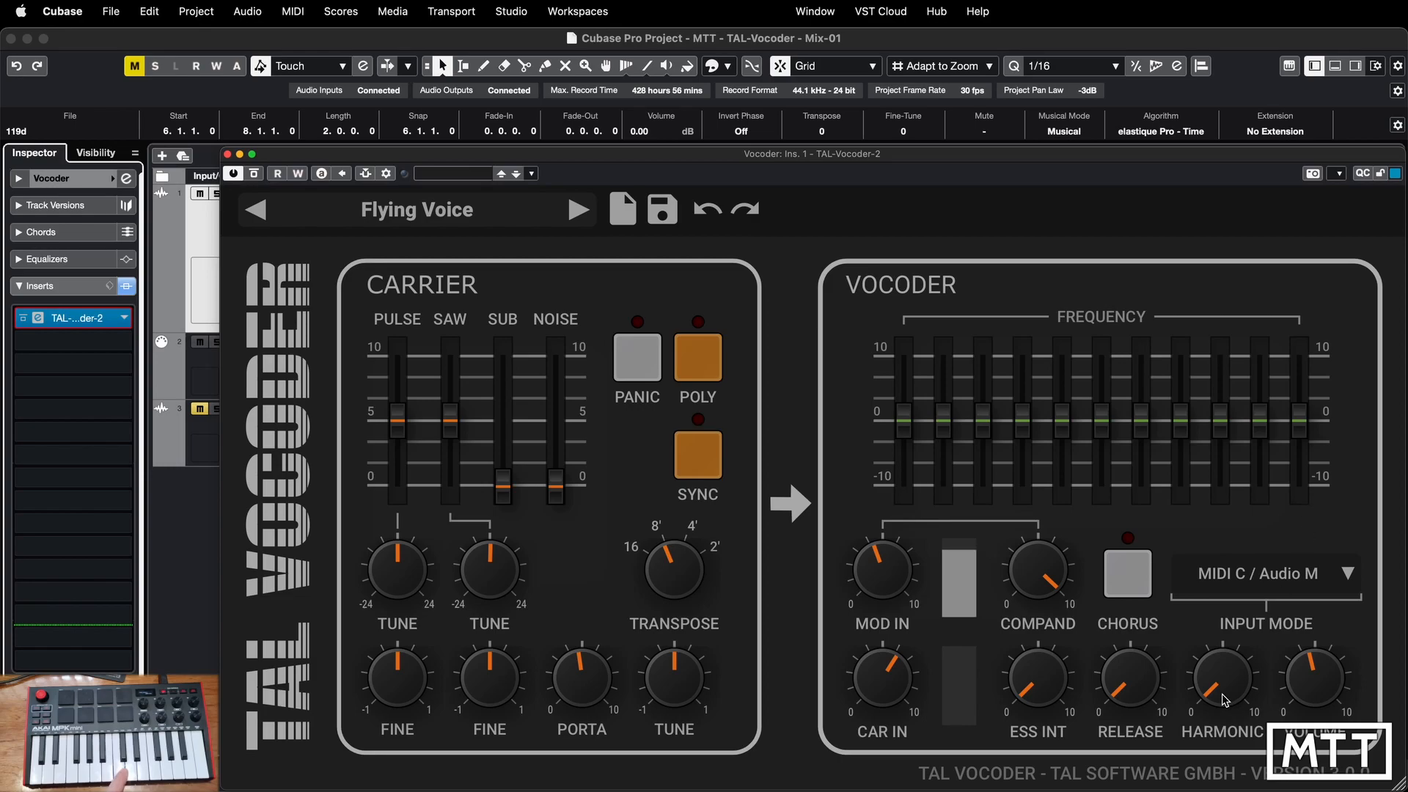
{"action": "left_click_drag", "start_coordinate": [1224, 700], "coordinate": [1208, 516]}
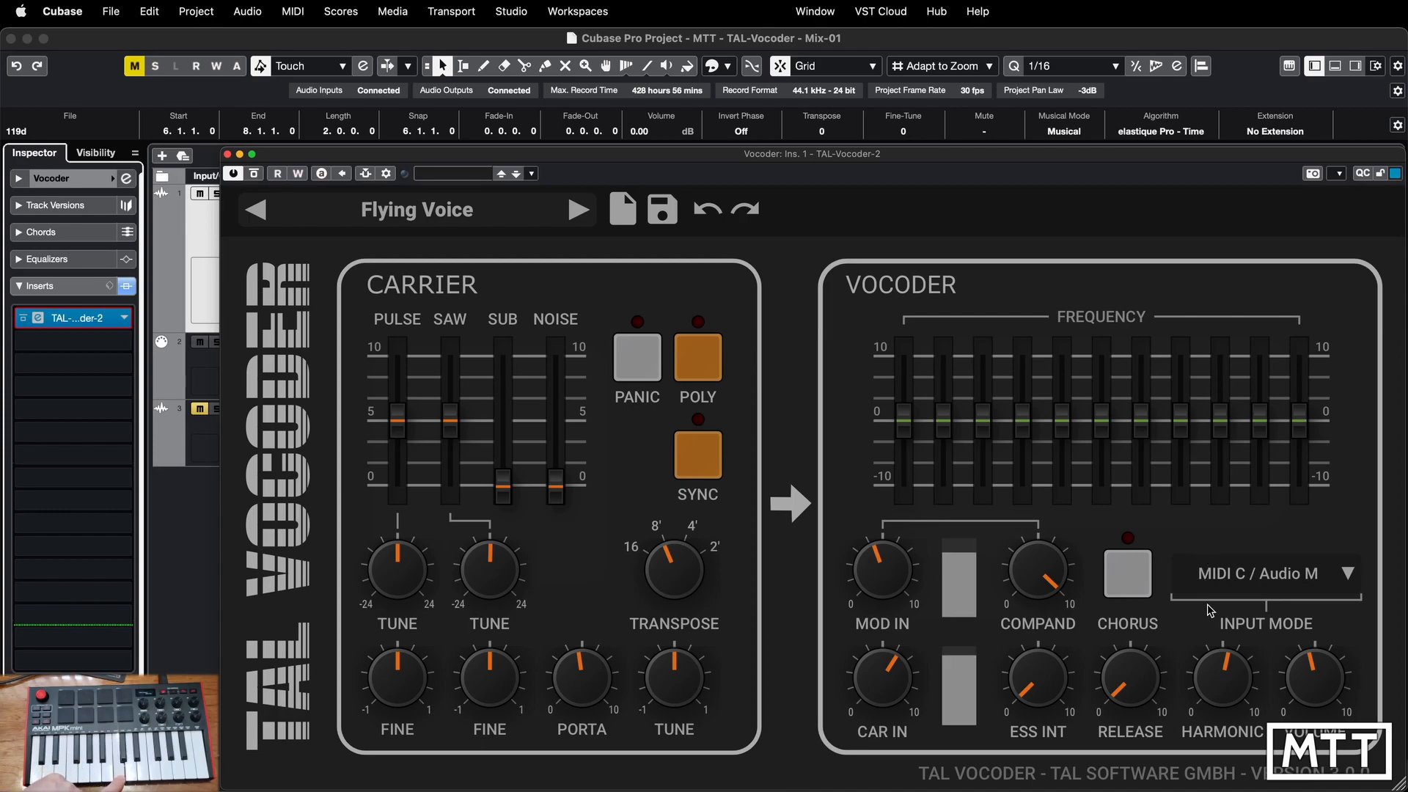
{"action": "left_click_drag", "start_coordinate": [1227, 664], "coordinate": [1223, 526]}
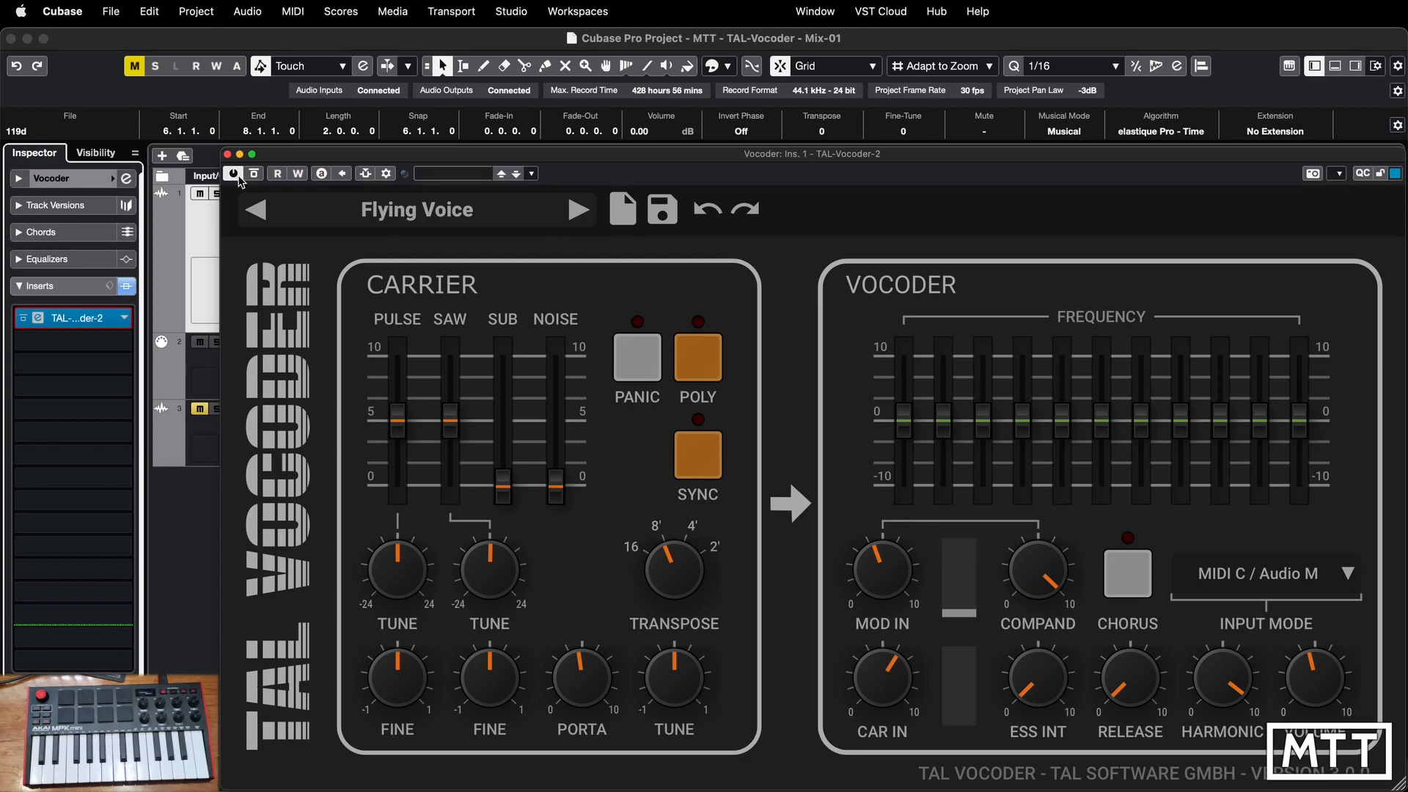
Loop the Tell Me How lead vocal clip at bar 9 again, reopen the vocoder, and start playback from the clip's start.
{"action": "left_click", "coordinate": [227, 154]}
{"action": "left_click", "coordinate": [907, 311]}
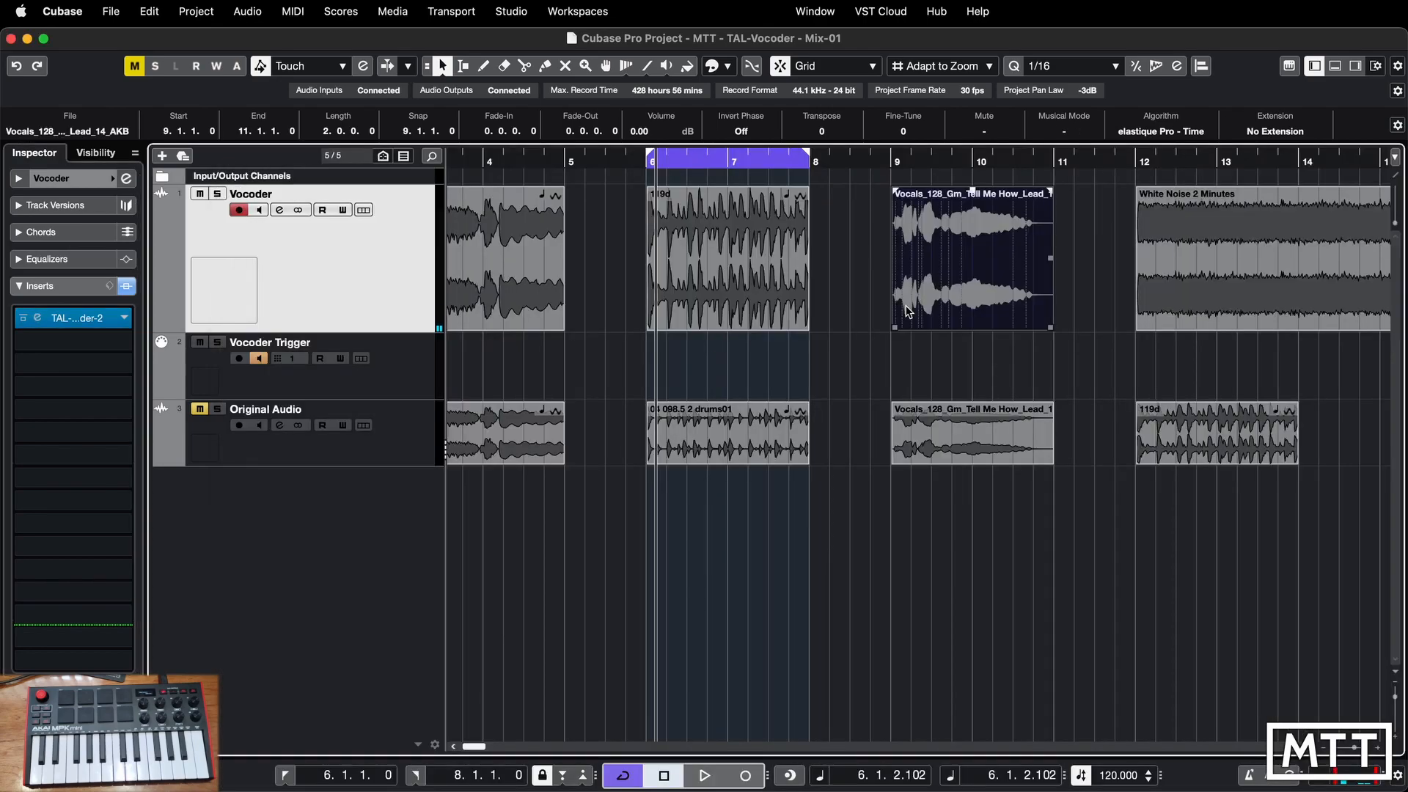
{"action": "key", "text": "p"}
{"action": "key", "text": "l"}
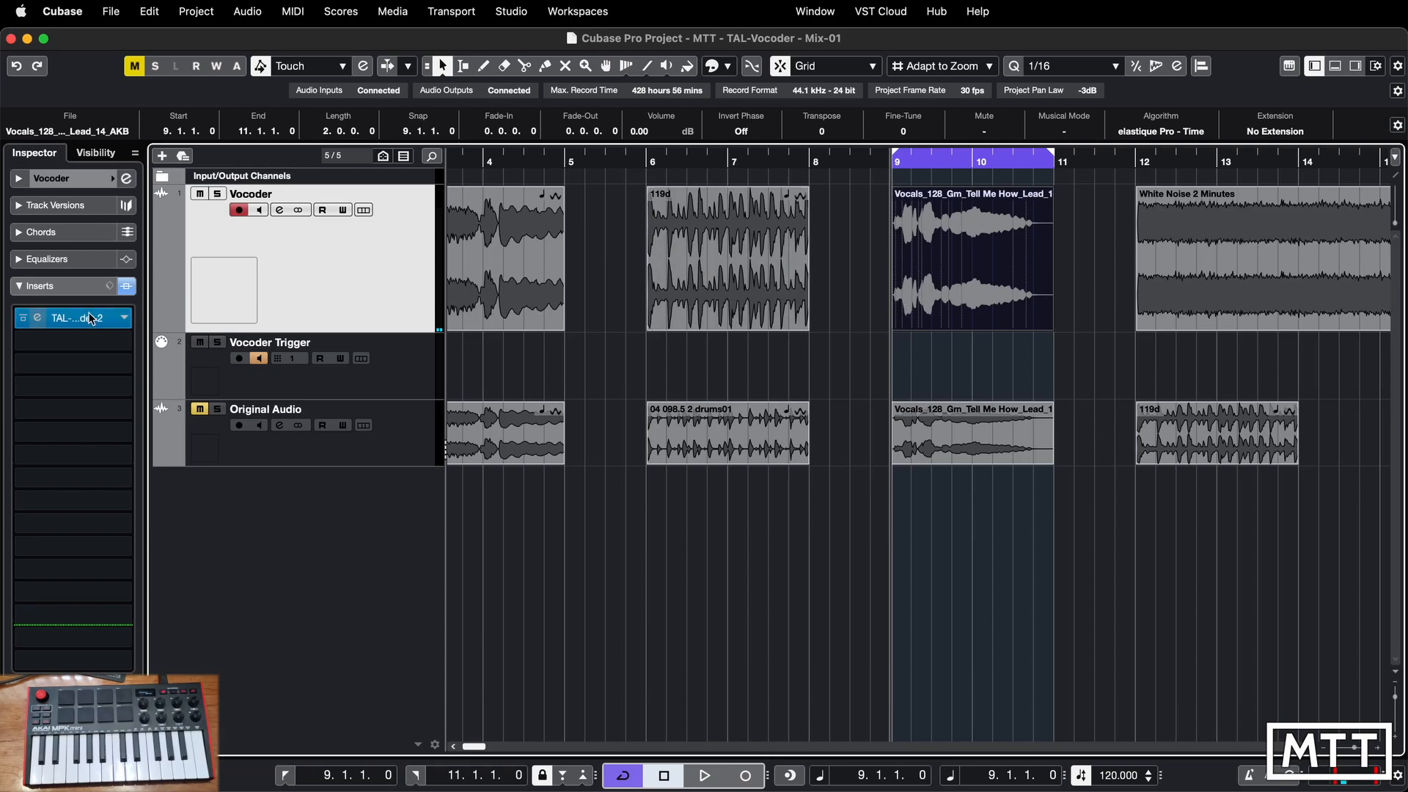
{"action": "left_click", "coordinate": [38, 318]}
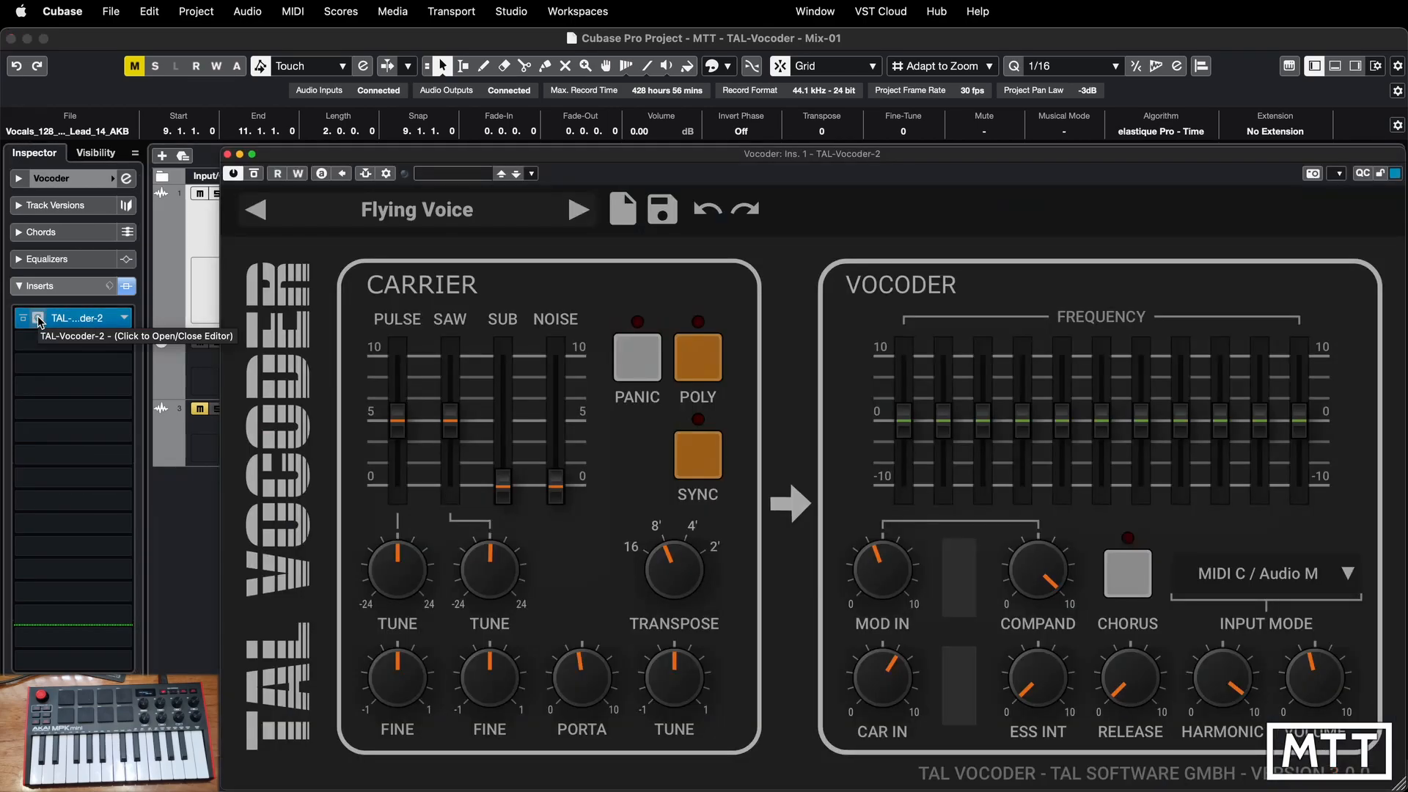
{"action": "key", "text": "space"}
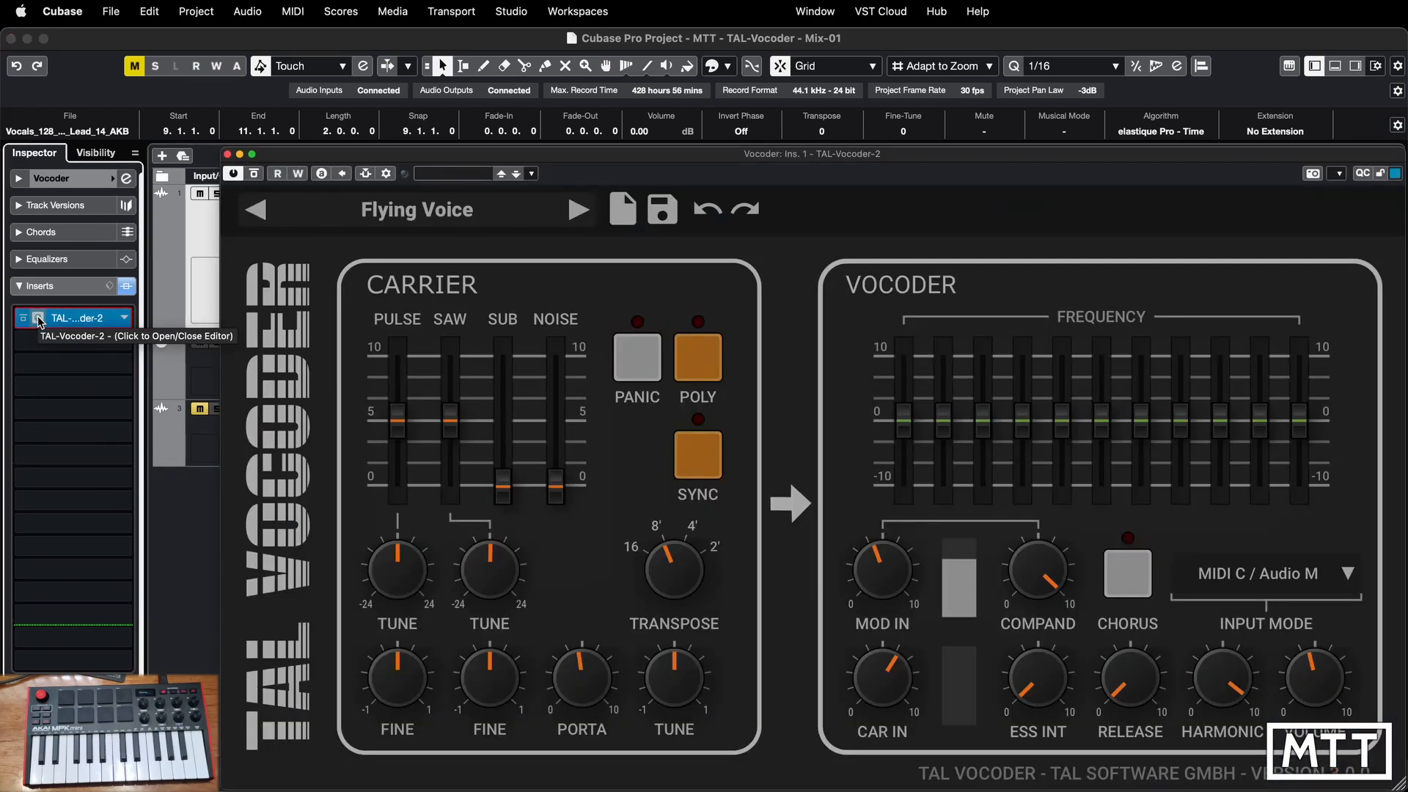
Try Harmonic at about 5 and return it to nearly 10, with Ess Int at about 5.5 and Release at about 4.
{"action": "left_click_drag", "start_coordinate": [1224, 673], "coordinate": [1197, 533]}
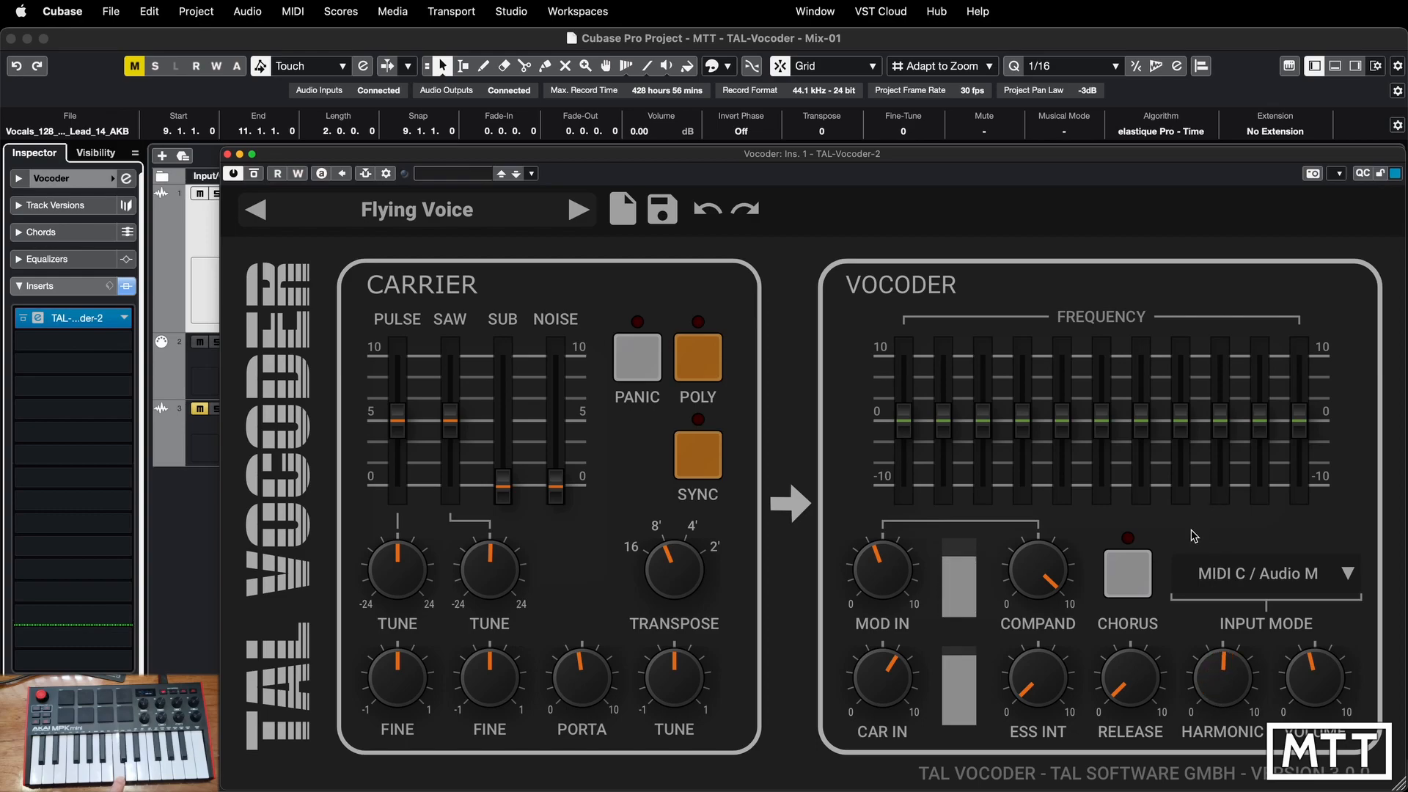
{"action": "mouse_move", "coordinate": [1216, 700]}
{"action": "left_mouse_down"}
{"action": "mouse_move", "coordinate": [1209, 610]}
{"action": "mouse_move", "coordinate": [1228, 488]}
{"action": "mouse_move", "coordinate": [1216, 695]}
{"action": "left_mouse_up"}
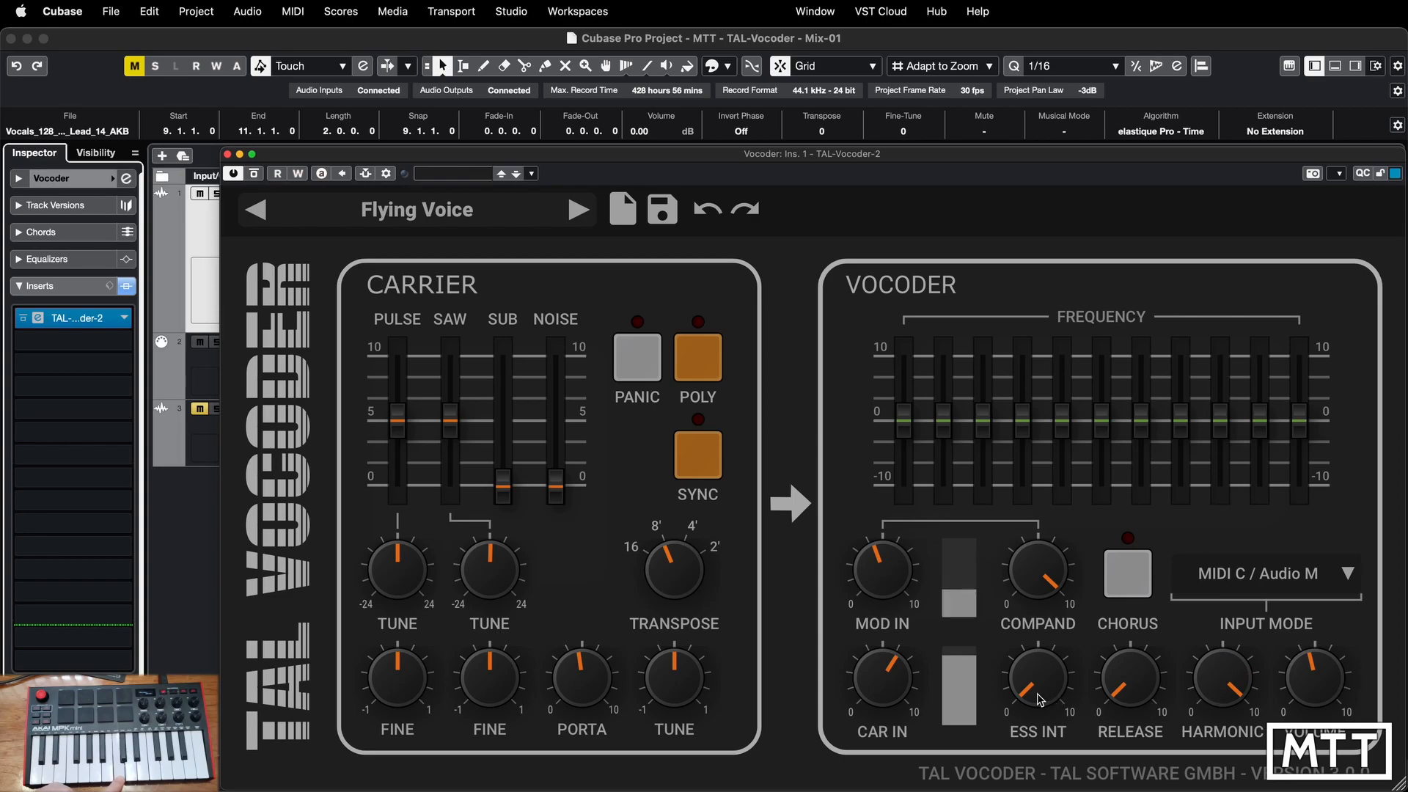
{"action": "left_click_drag", "start_coordinate": [1041, 701], "coordinate": [1059, 521]}
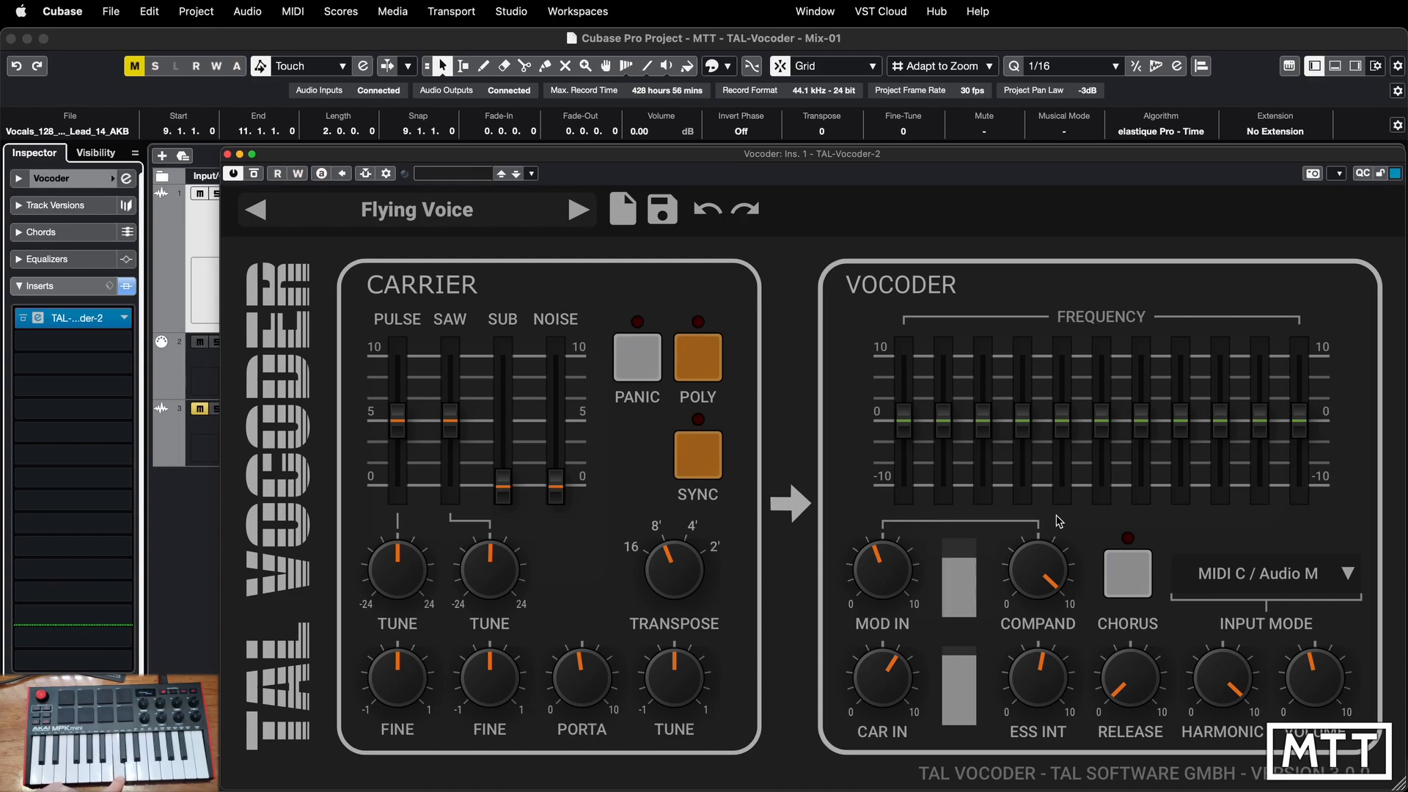
{"action": "left_click_drag", "start_coordinate": [1133, 682], "coordinate": [1127, 565]}
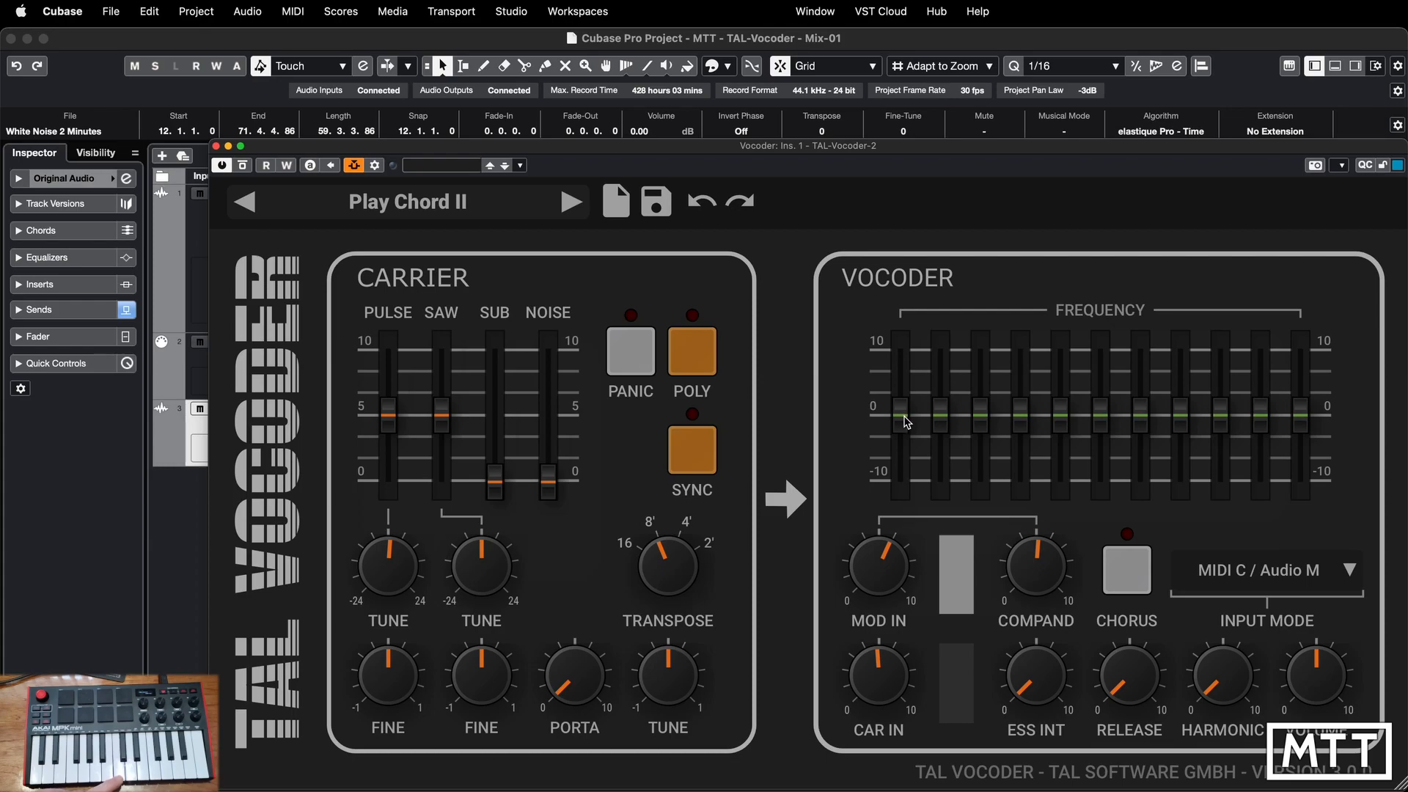
Lower the four lowest and three highest Frequency bands of the Play Chord II preset to -10.
{"action": "left_click_drag", "start_coordinate": [907, 422], "coordinate": [910, 541]}
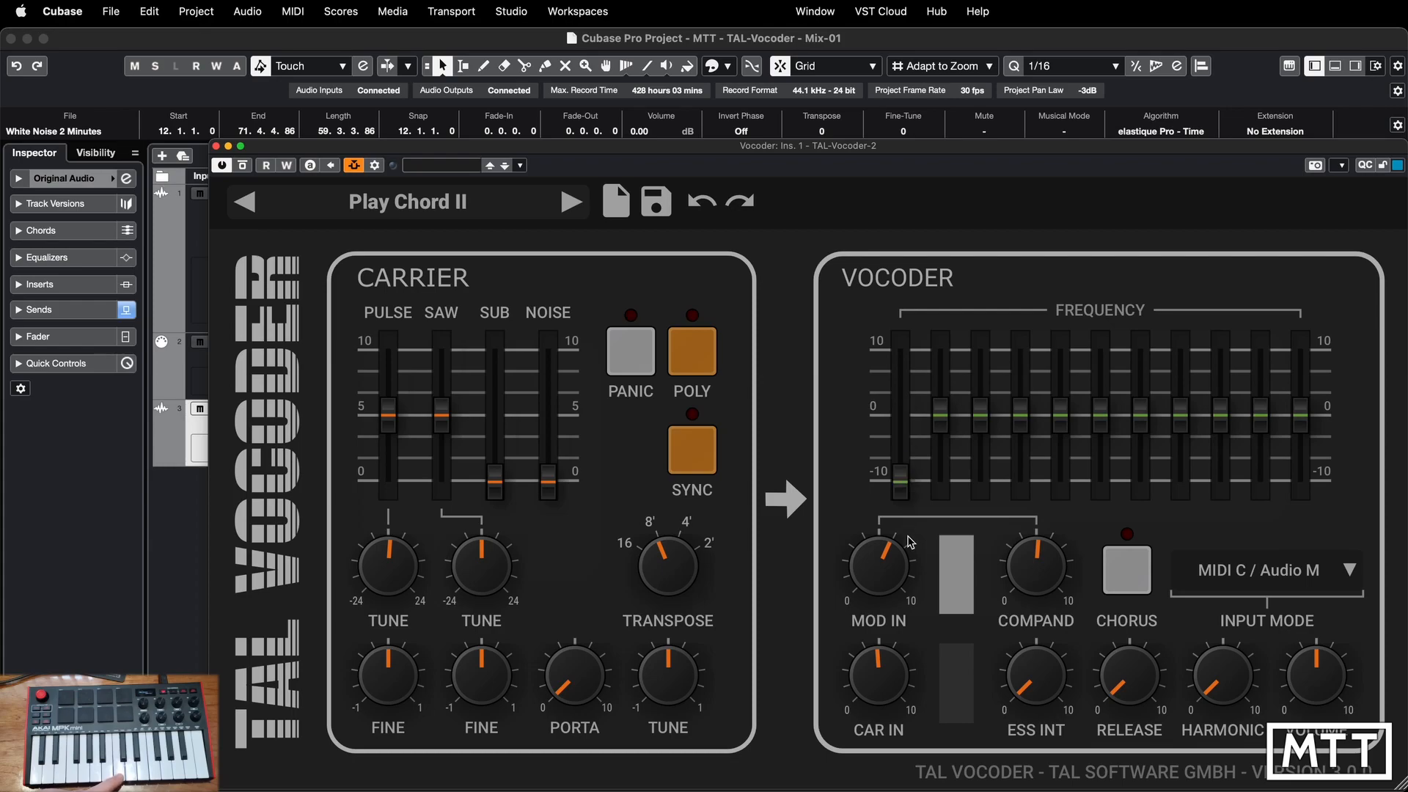
{"action": "left_click_drag", "start_coordinate": [943, 429], "coordinate": [947, 513]}
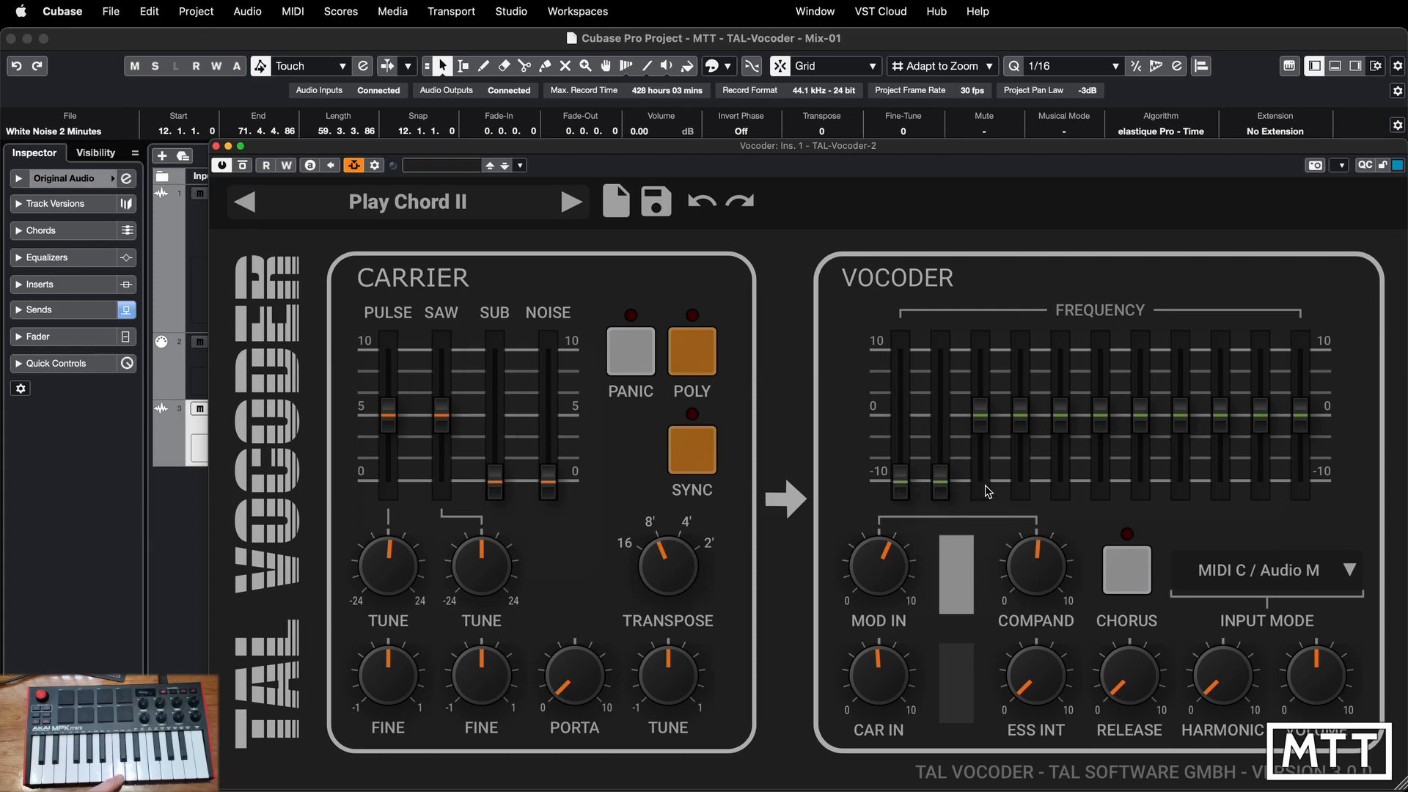
{"action": "left_click_drag", "start_coordinate": [989, 428], "coordinate": [994, 528]}
{"action": "left_click_drag", "start_coordinate": [1025, 430], "coordinate": [1025, 499]}
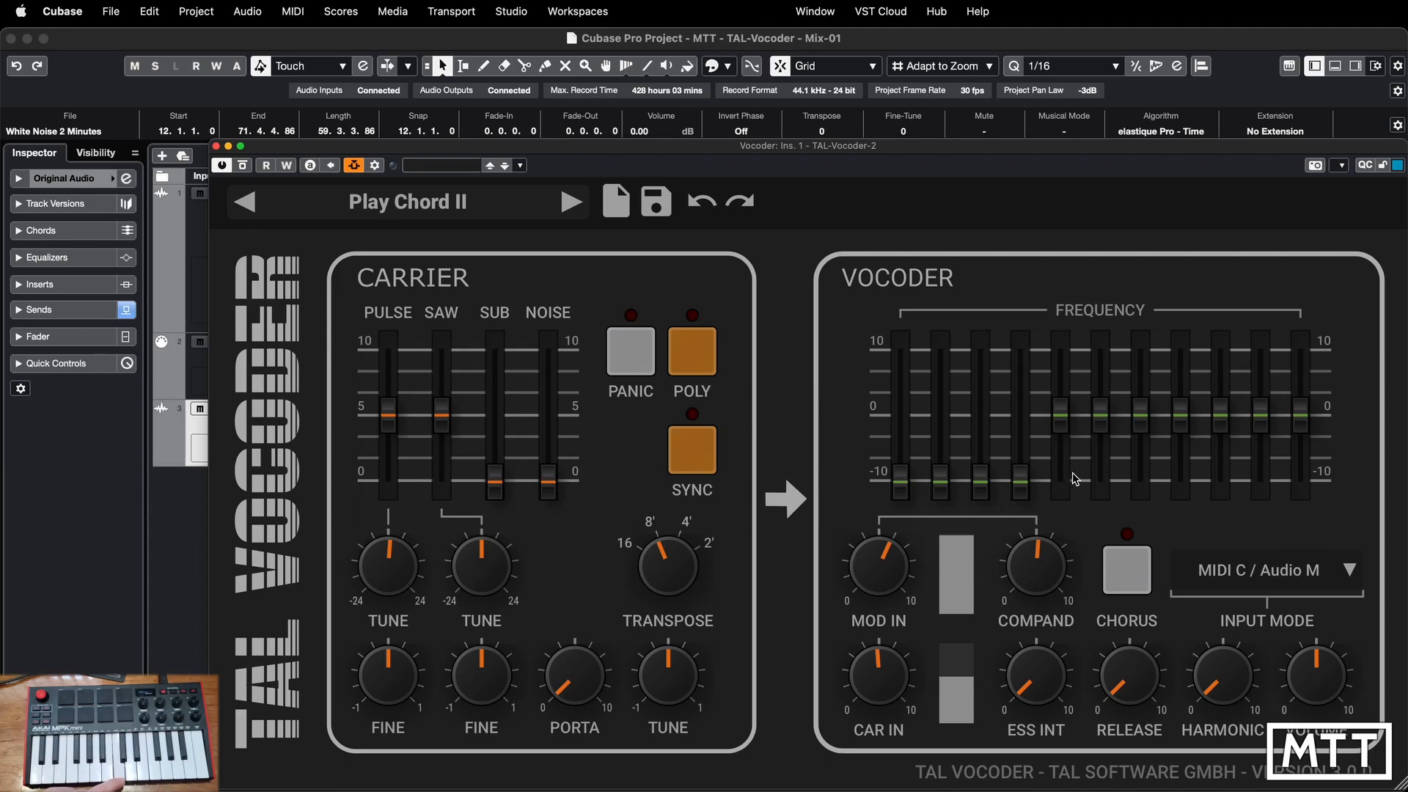
{"action": "left_click_drag", "start_coordinate": [1222, 425], "coordinate": [1222, 495]}
{"action": "left_click_drag", "start_coordinate": [1262, 427], "coordinate": [1260, 484]}
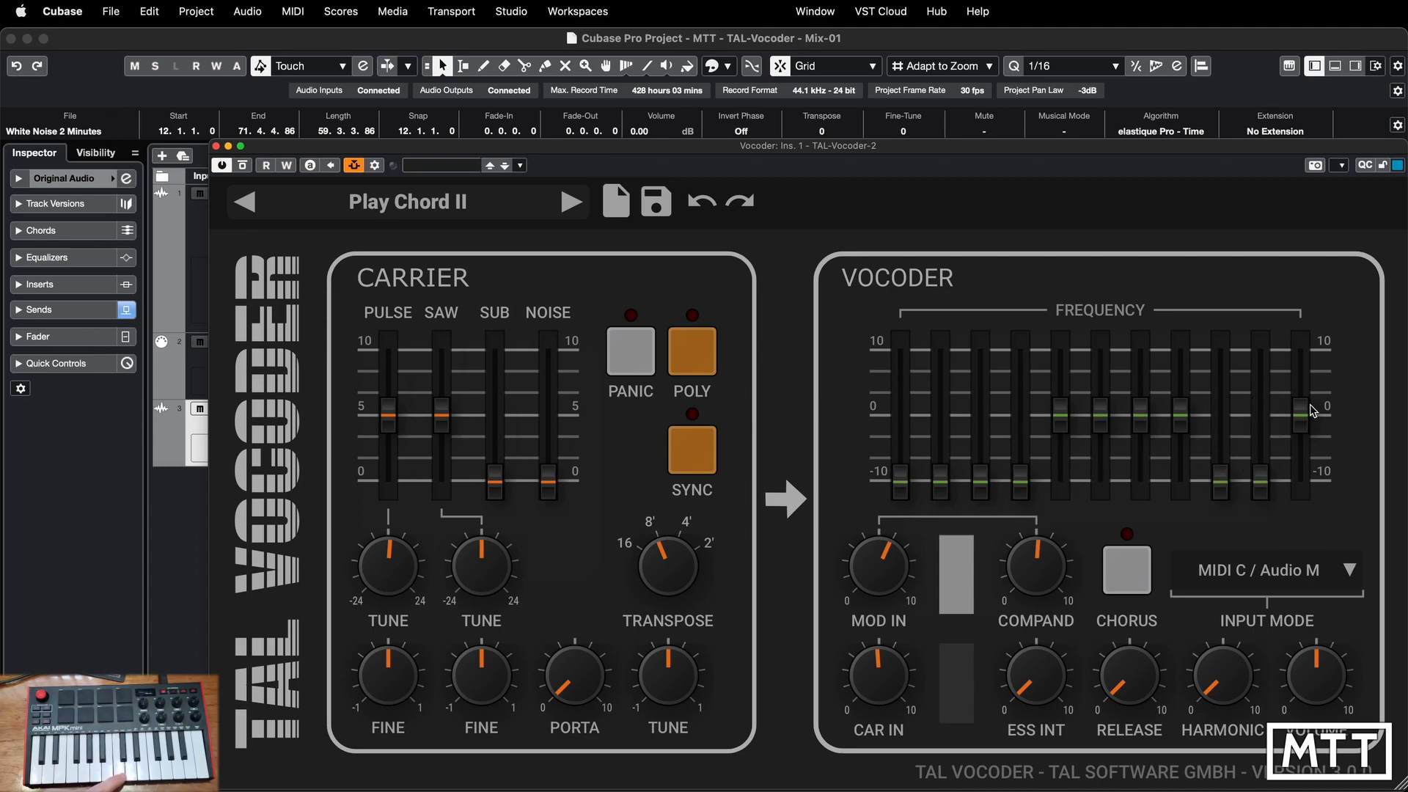
{"action": "left_click_drag", "start_coordinate": [1302, 420], "coordinate": [1303, 488]}
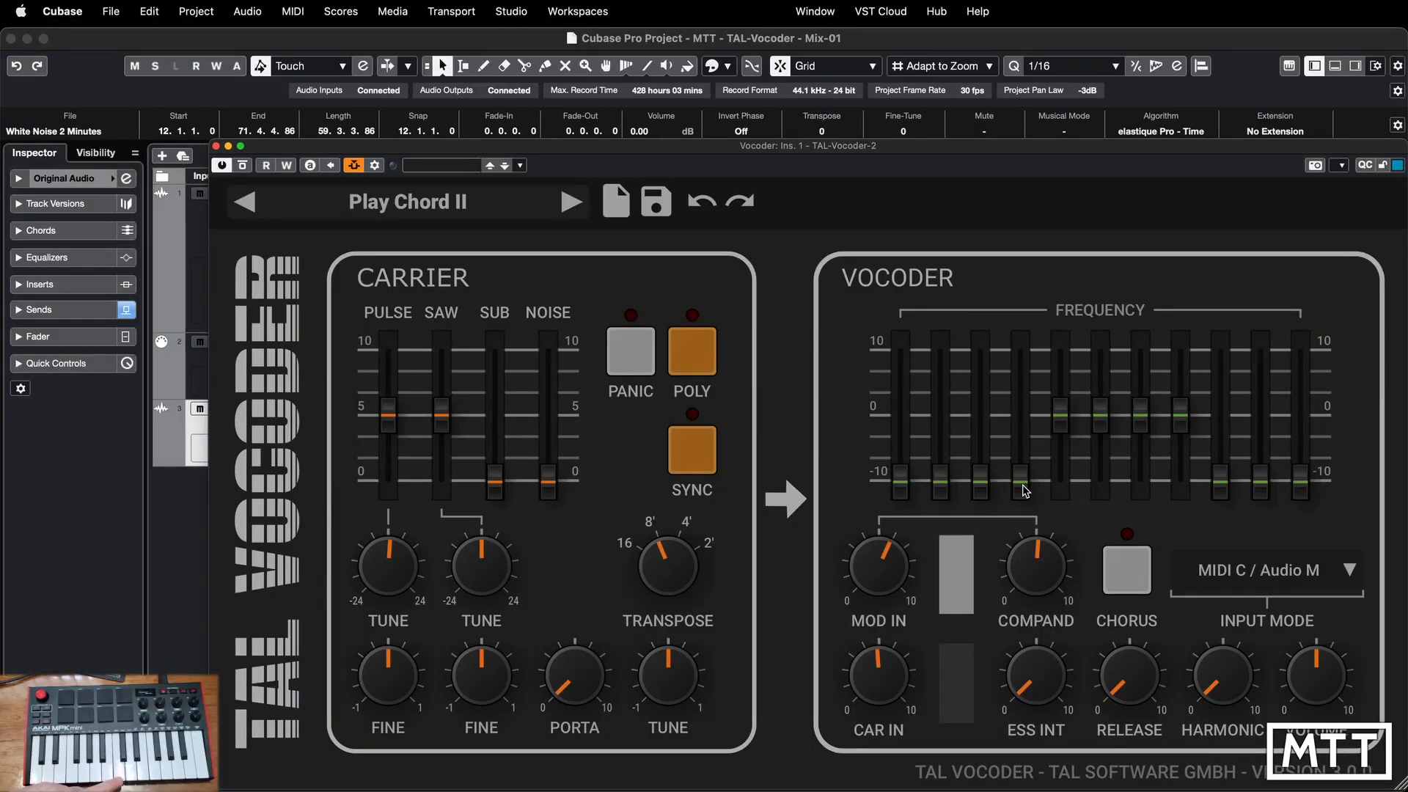
Raise Frequency band 1 to about 4.5, band 2 to about 3, band 4 to about -2.5, and lift the two highest bands.
{"action": "left_click_drag", "start_coordinate": [1025, 491], "coordinate": [1014, 554]}
{"action": "left_click_drag", "start_coordinate": [901, 481], "coordinate": [906, 385]}
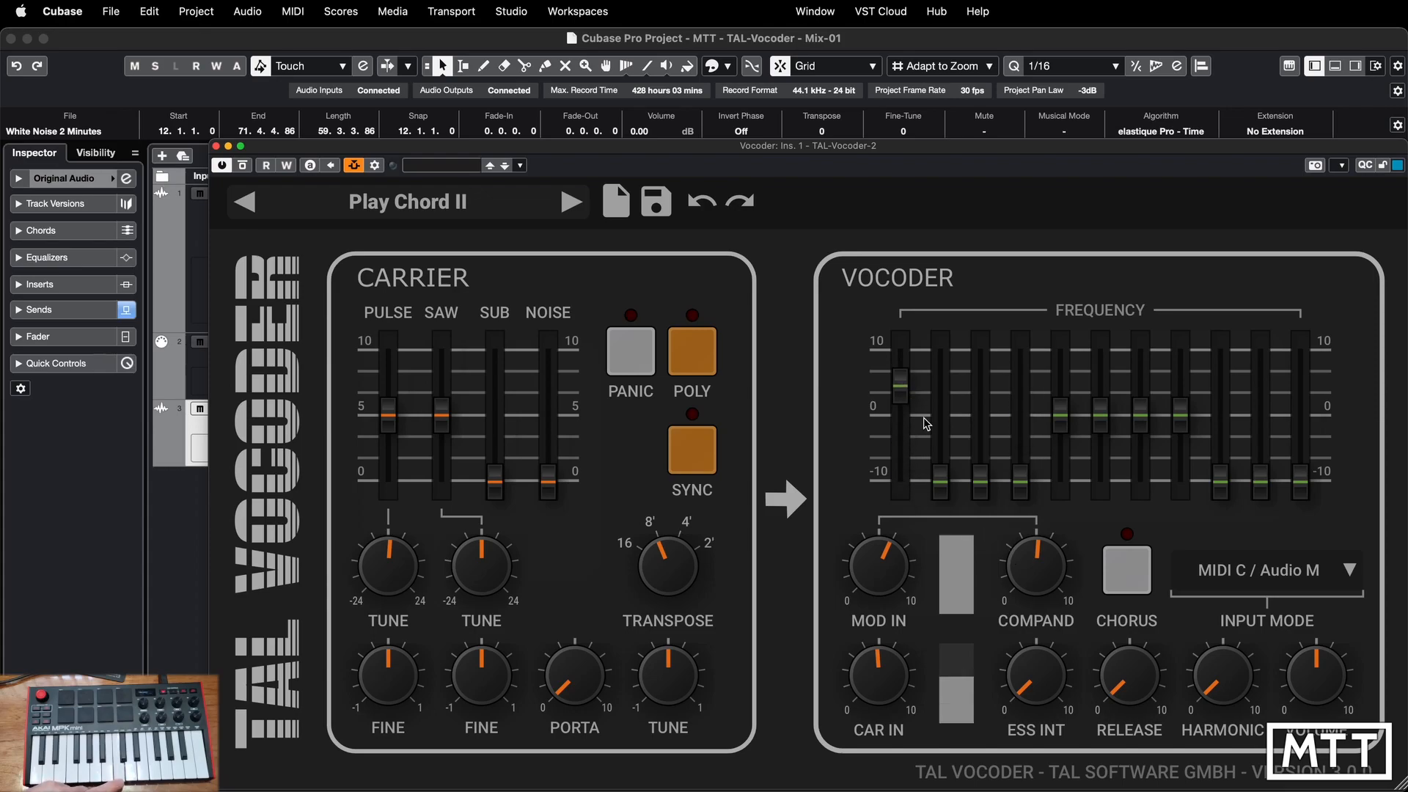
{"action": "left_click_drag", "start_coordinate": [941, 481], "coordinate": [945, 399]}
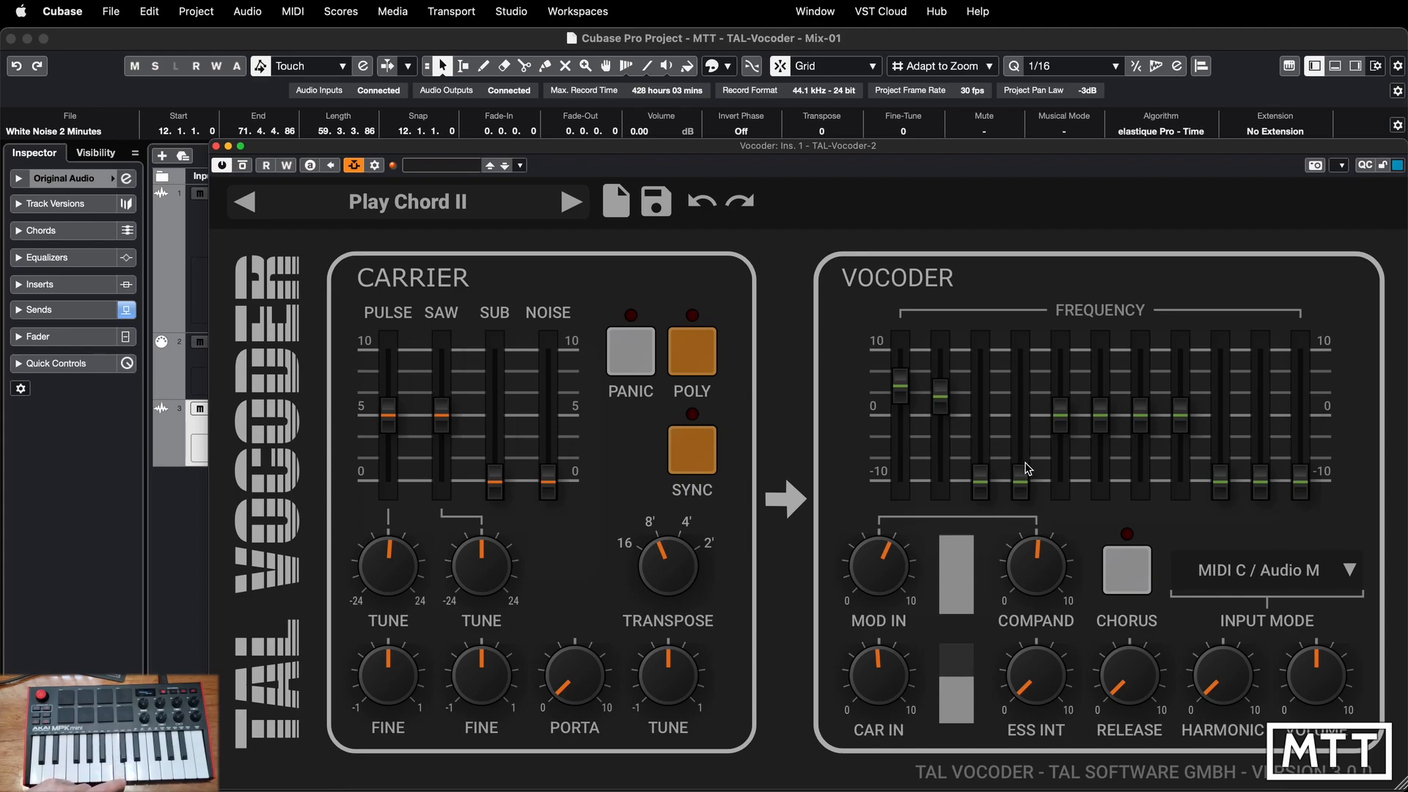
{"action": "left_click_drag", "start_coordinate": [1027, 469], "coordinate": [1024, 438]}
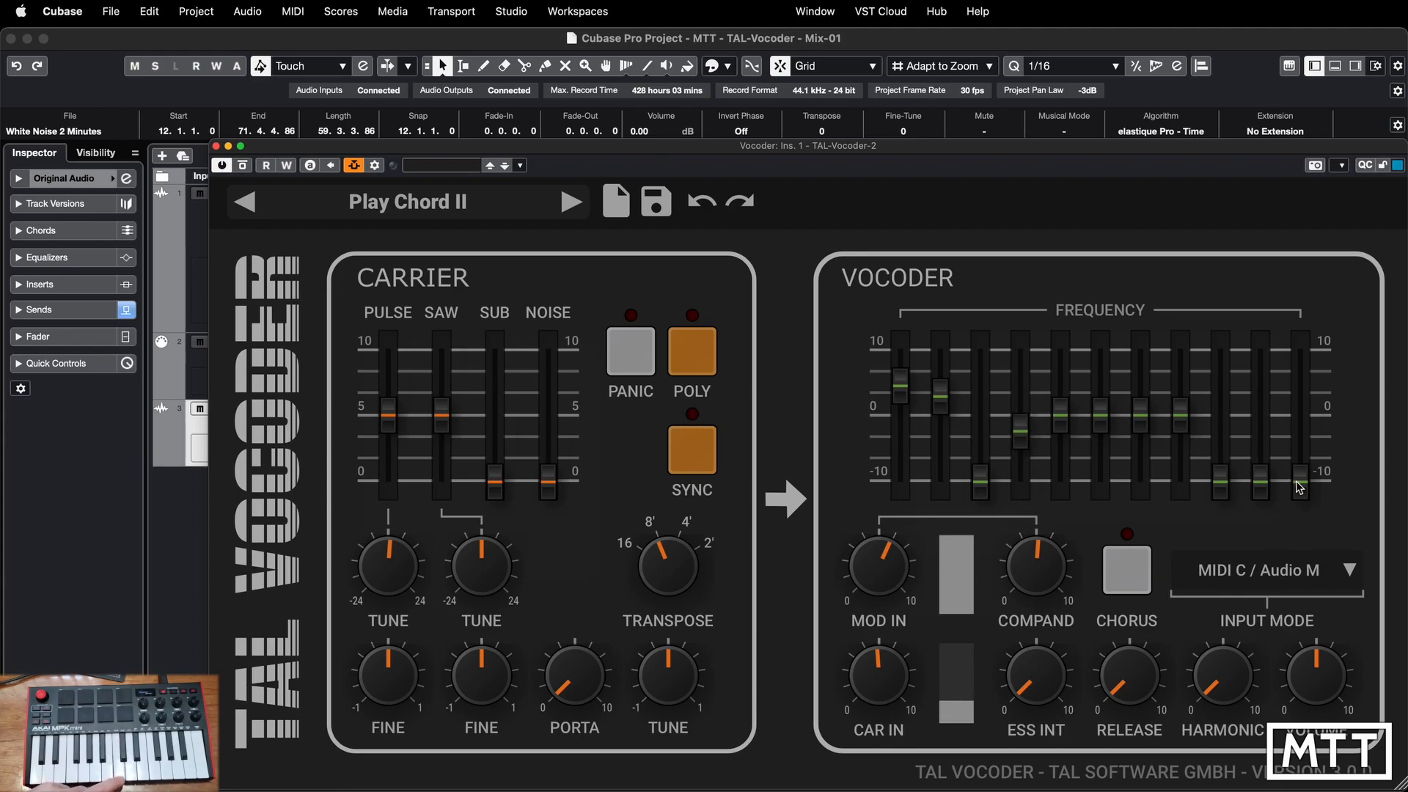
{"action": "left_click_drag", "start_coordinate": [1300, 487], "coordinate": [1299, 388]}
{"action": "left_click_drag", "start_coordinate": [1260, 480], "coordinate": [1267, 400]}
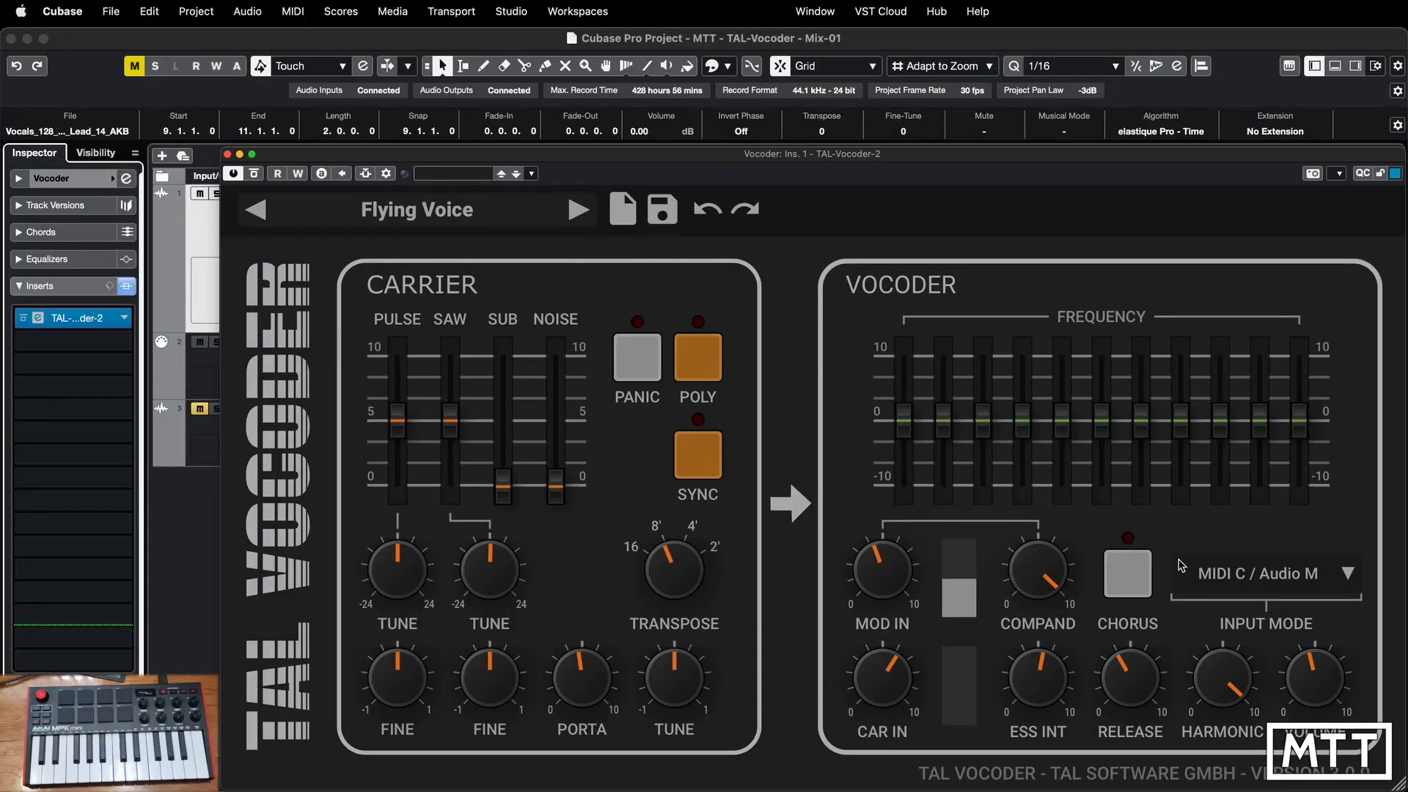
Turn on the vocoder's Chorus effect in the Flying Voice preset.
{"action": "left_click", "coordinate": [1133, 573]}
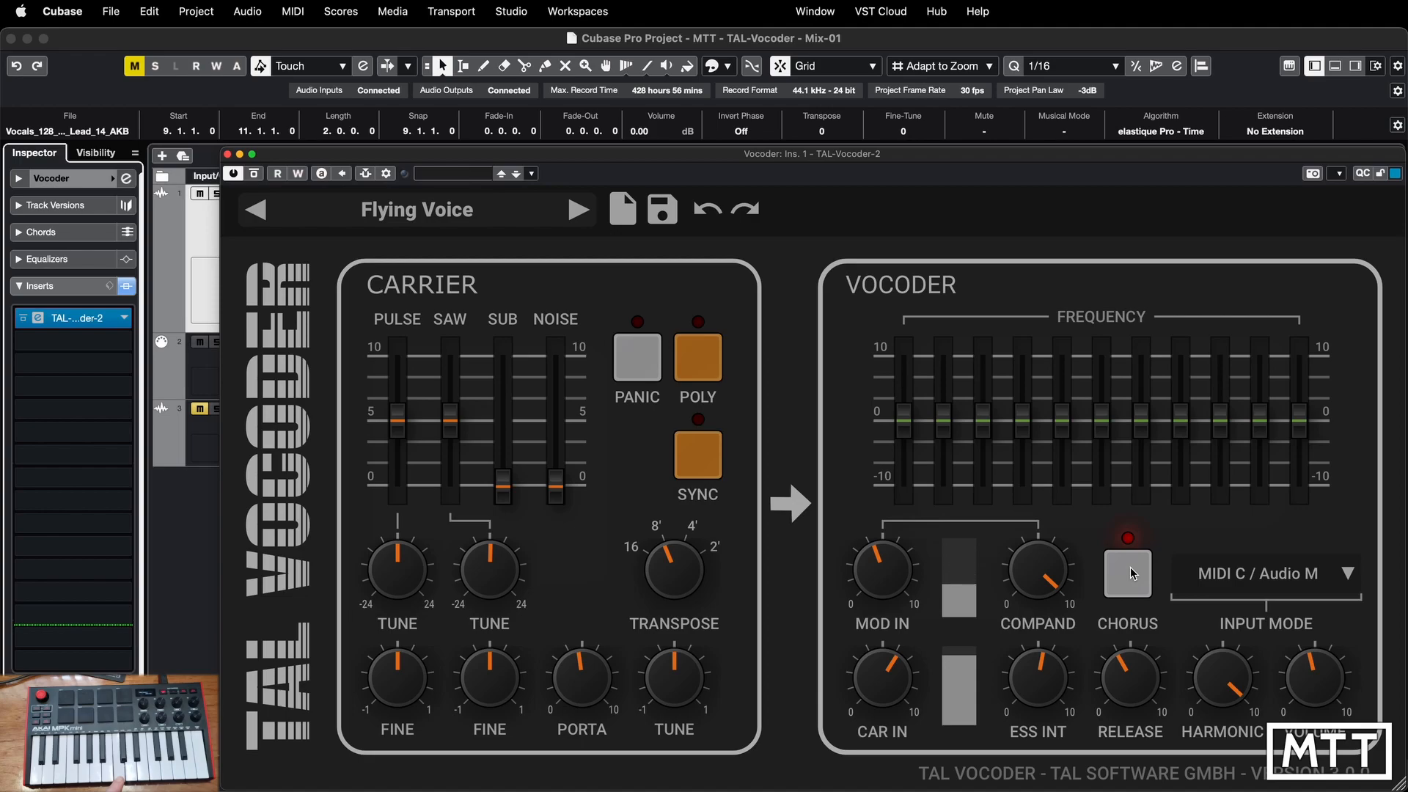
Compare the sound with Chorus off and on, and set the vocoder's Input Mode to MIDI C / SC M.
{"action": "left_click", "coordinate": [1133, 574]}
{"action": "left_click", "coordinate": [1133, 573]}
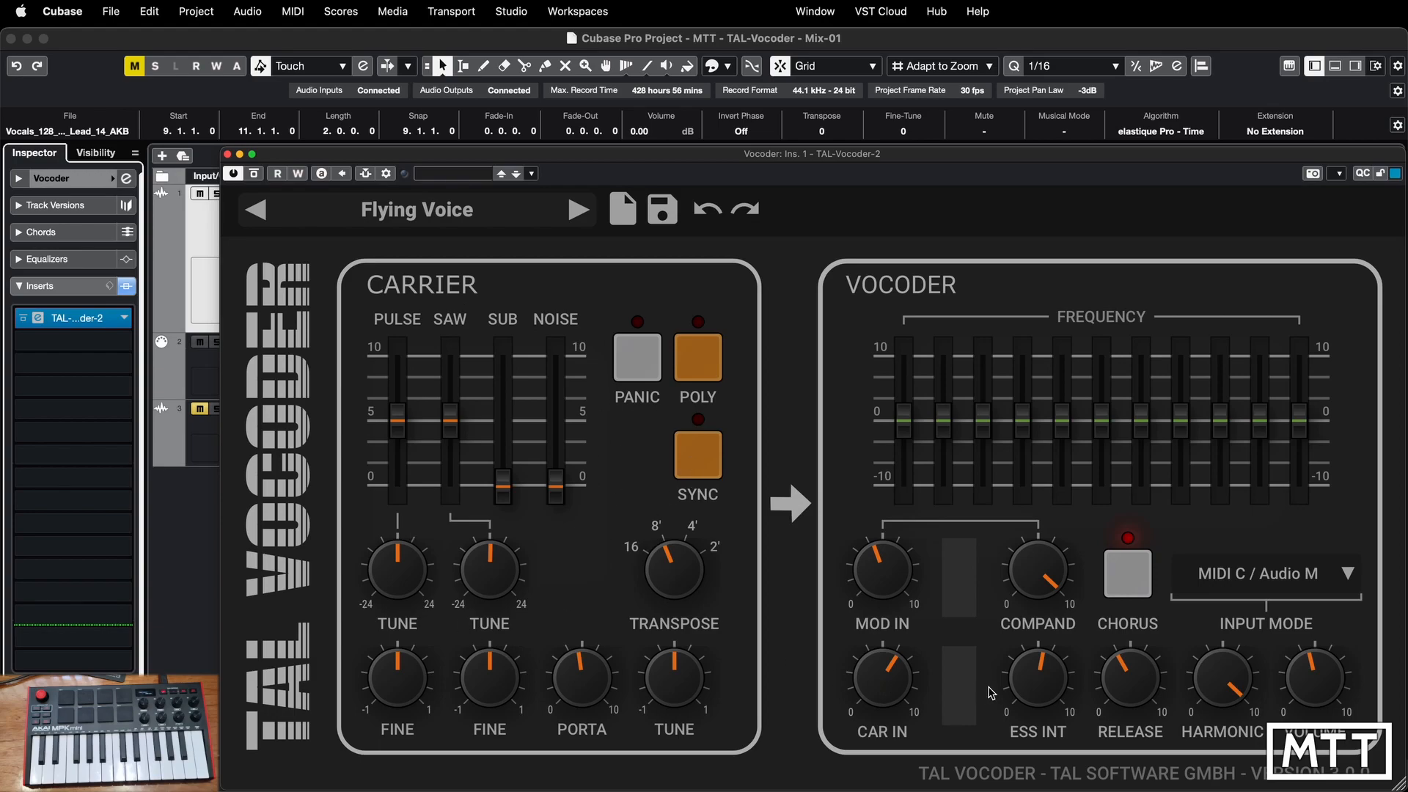
{"action": "left_click", "coordinate": [1302, 584]}
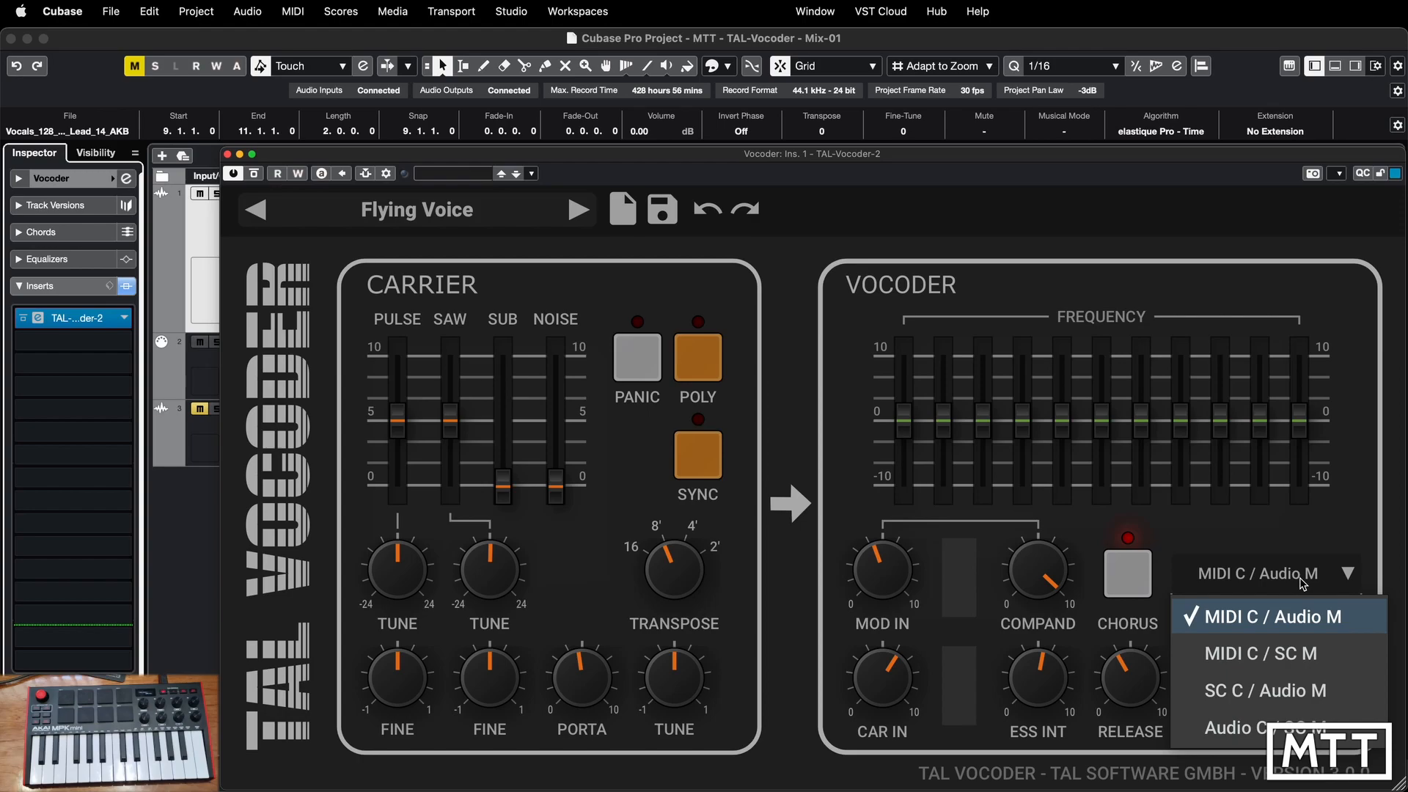
{"action": "left_click", "coordinate": [1289, 654]}
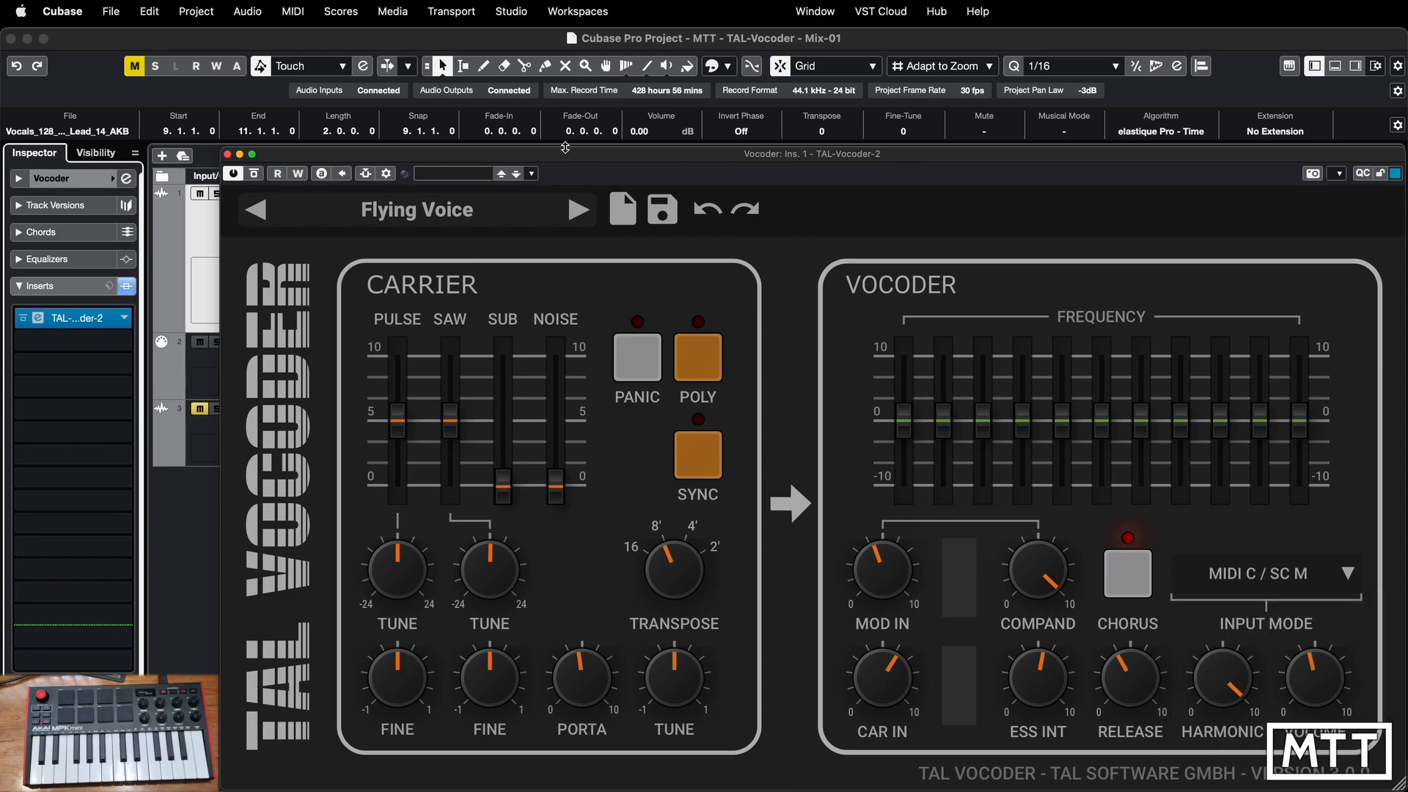
Move and shrink the plug-in window so the tracks and their audio clips are exposed.
{"action": "left_click_drag", "start_coordinate": [466, 158], "coordinate": [691, 168]}
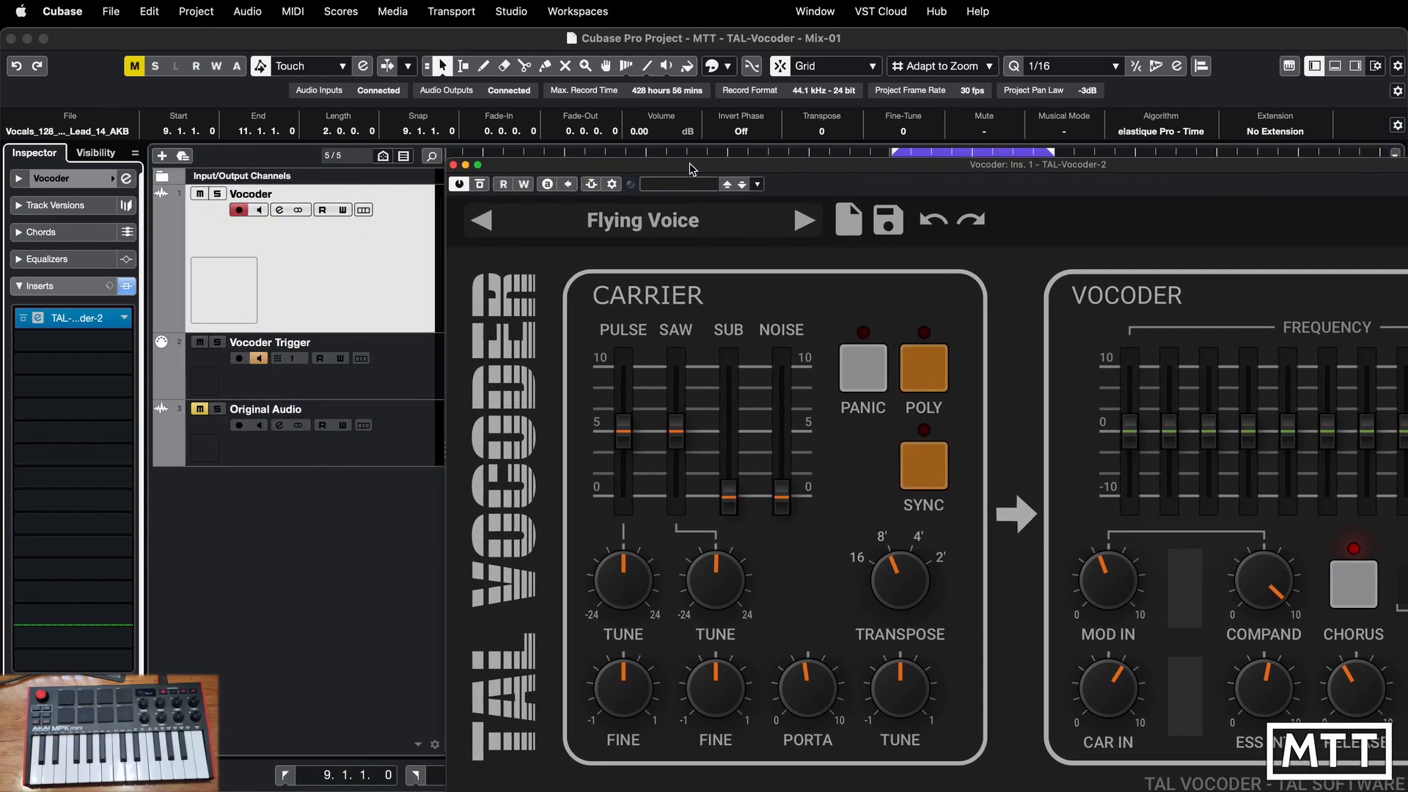
{"action": "left_click_drag", "start_coordinate": [460, 164], "coordinate": [745, 329]}
{"action": "scroll", "coordinate": [576, 367], "scroll_direction": "left", "scroll_amount": 3}
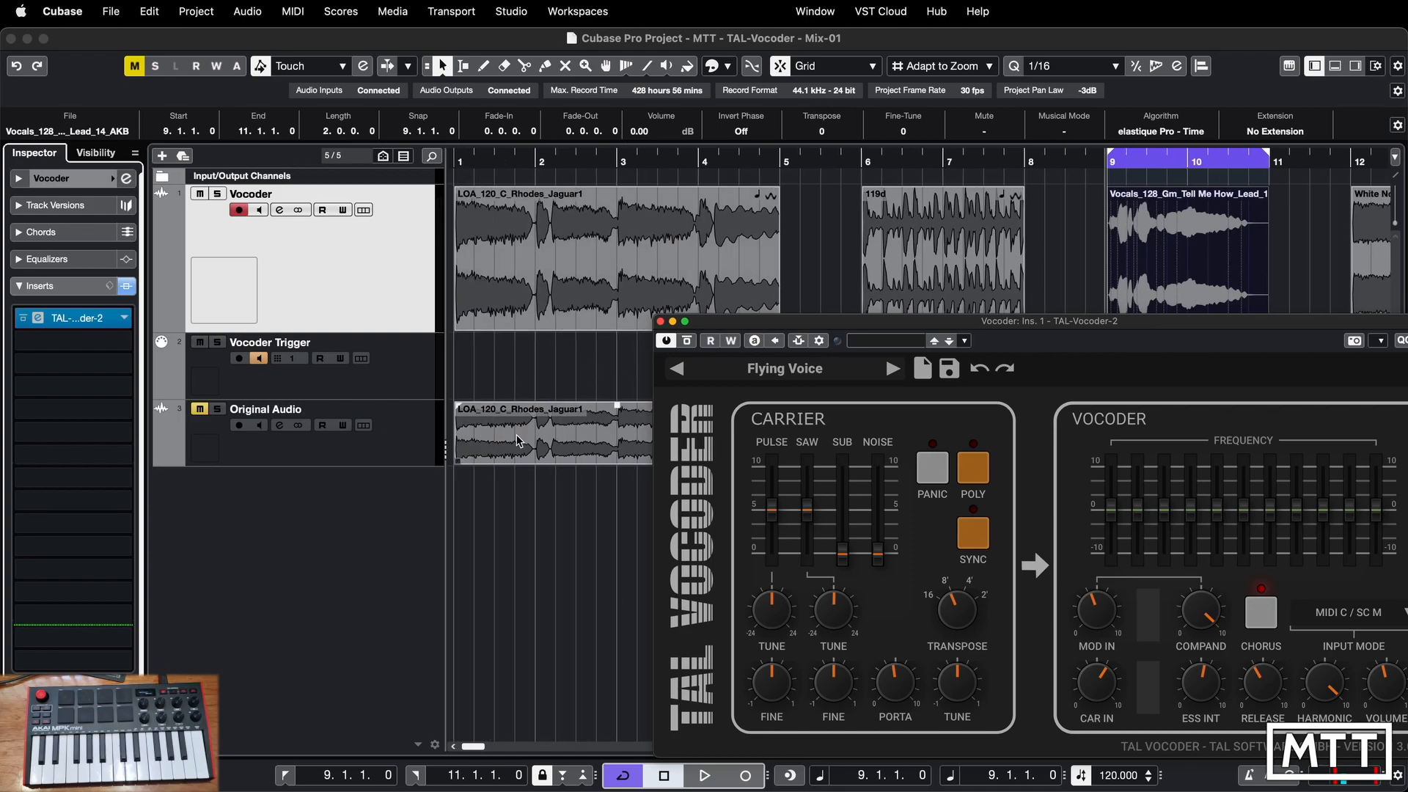
{"action": "scroll", "coordinate": [543, 371], "scroll_direction": "right", "scroll_amount": 6}
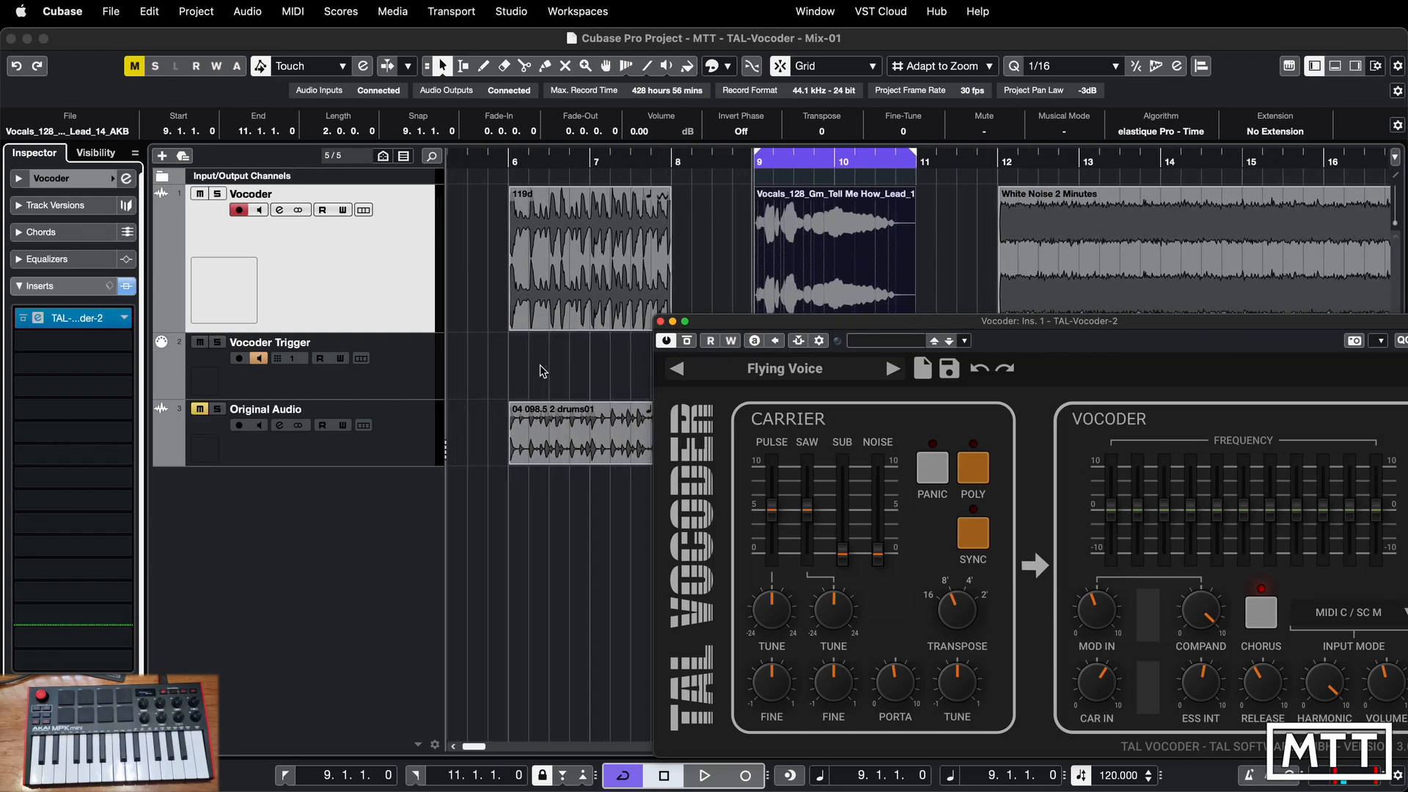
{"action": "scroll", "coordinate": [539, 371], "scroll_direction": "right", "scroll_amount": 2}
{"action": "scroll", "coordinate": [540, 371], "scroll_direction": "left", "scroll_amount": 8}
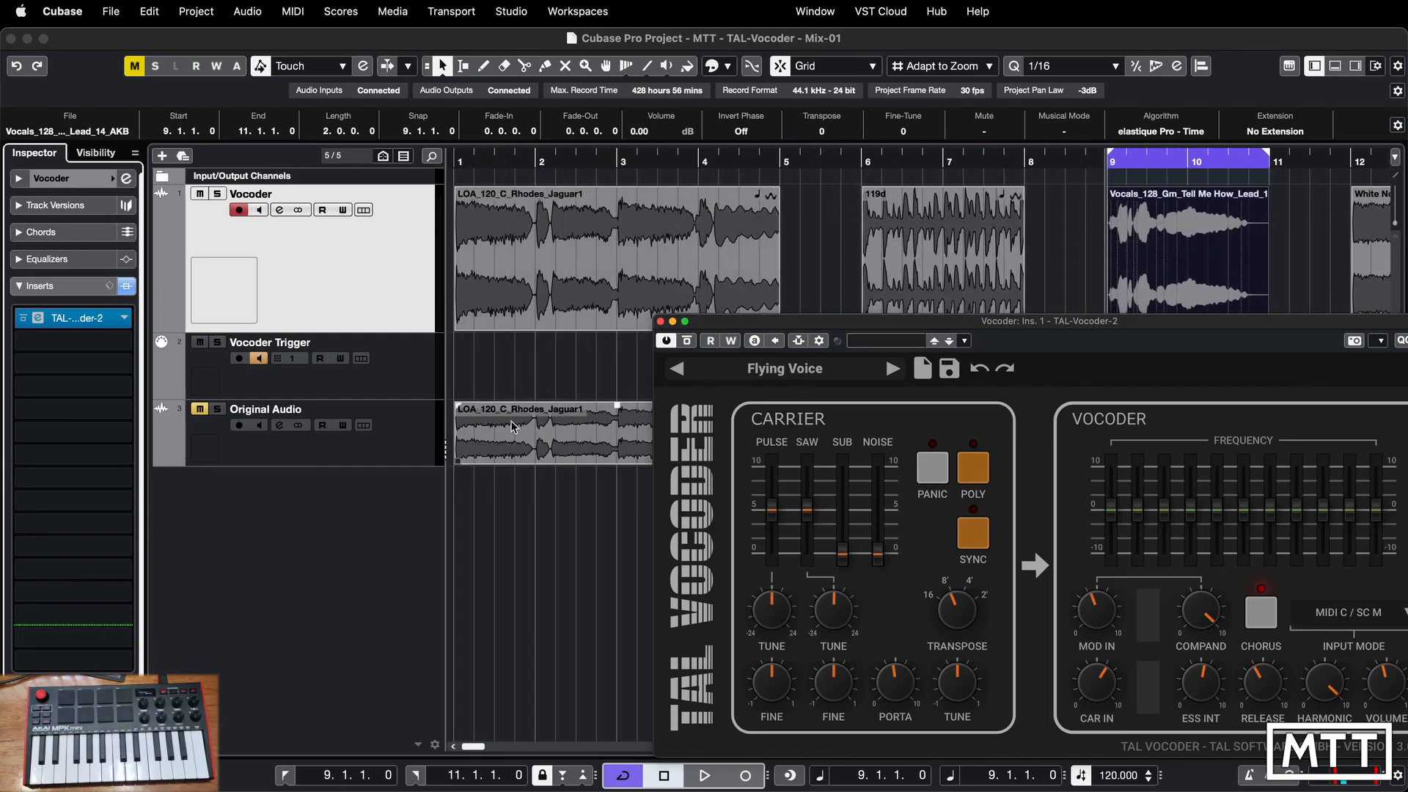
Add the Original Audio track as the plug-in's side-chain source and switch its send to pre-fader.
{"action": "left_click", "coordinate": [797, 342]}
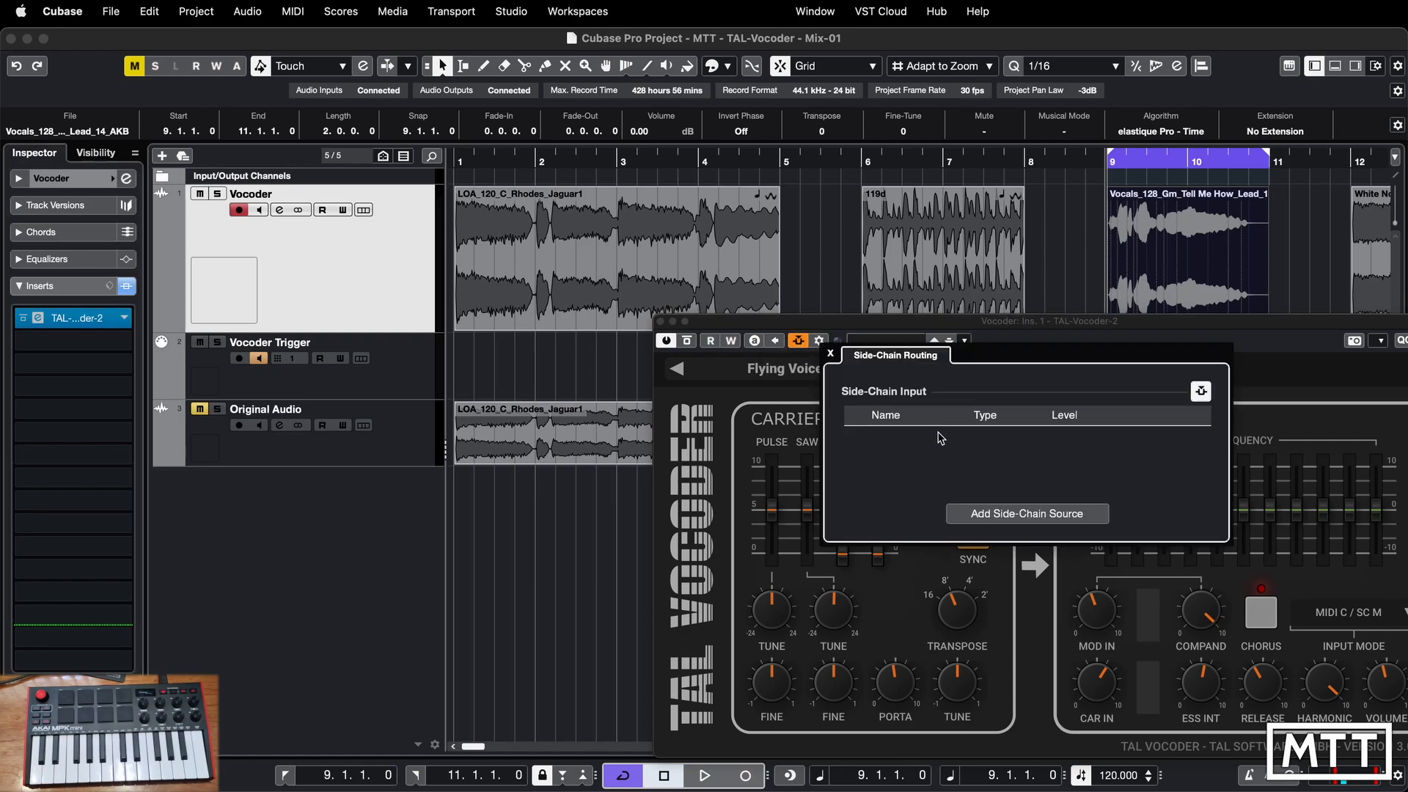
{"action": "left_click", "coordinate": [1012, 522]}
{"action": "left_click", "coordinate": [1087, 584]}
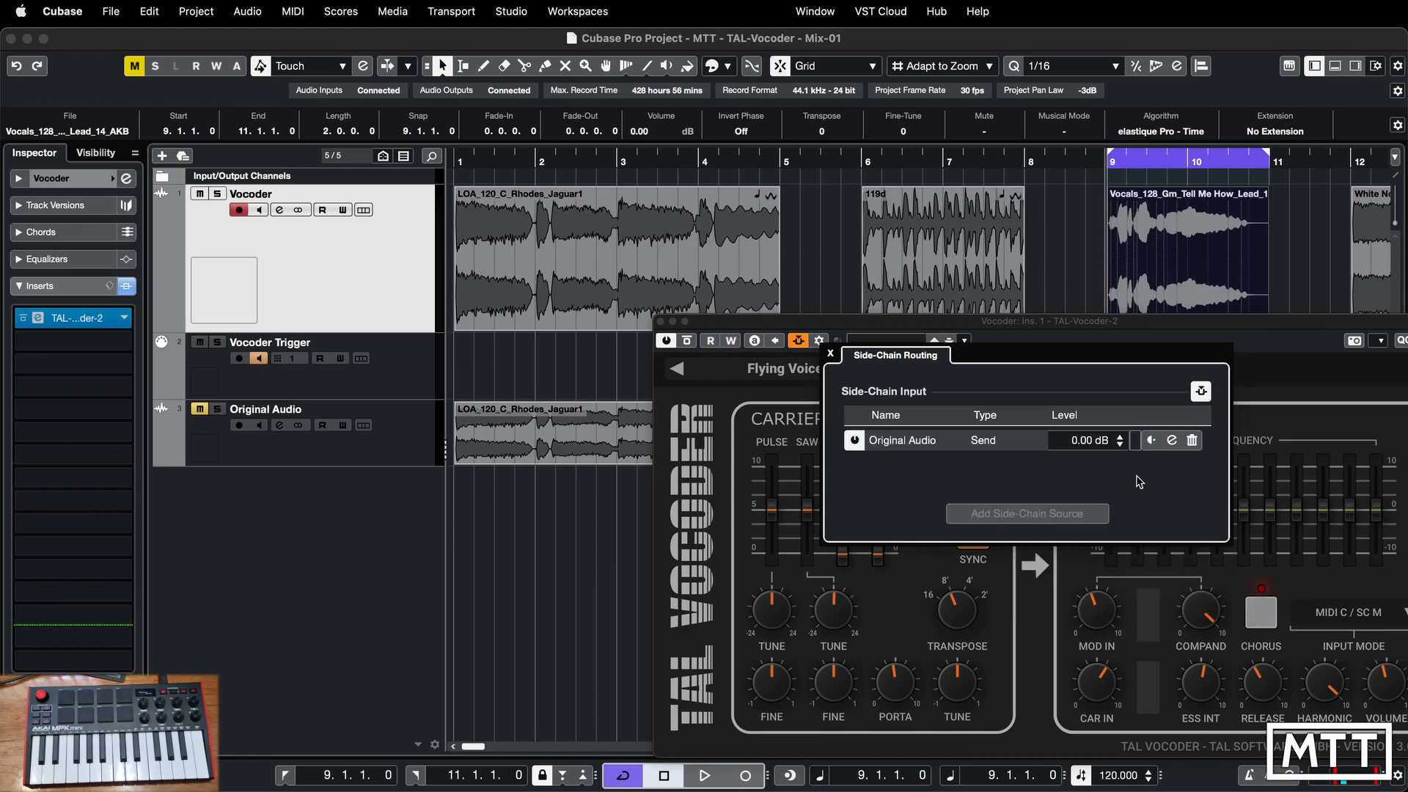
{"action": "left_click", "coordinate": [1151, 441]}
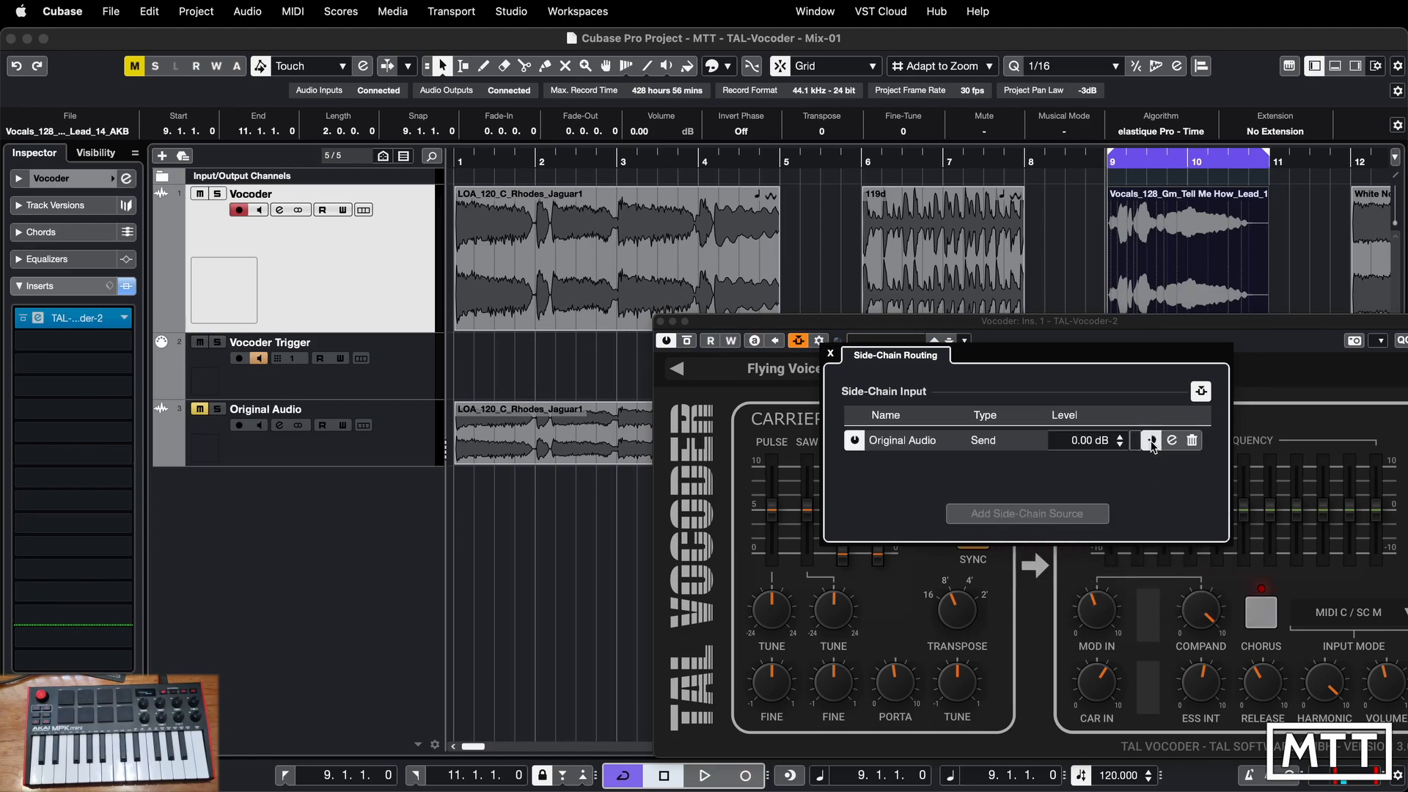
{"action": "left_click", "coordinate": [831, 355]}
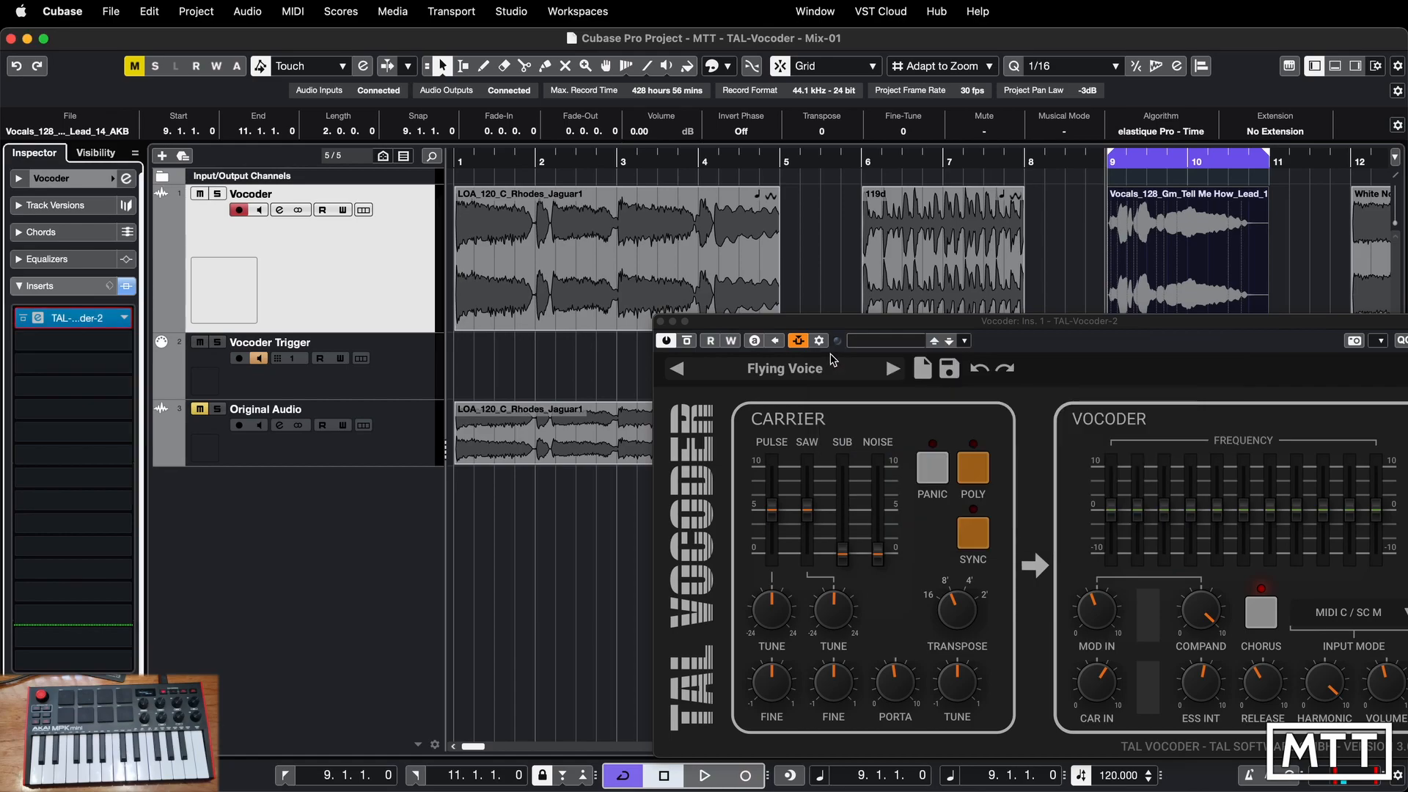
Unmute the Original Audio track and pull its volume fully down to -oo.
{"action": "left_click", "coordinate": [200, 409]}
{"action": "left_click", "coordinate": [370, 454]}
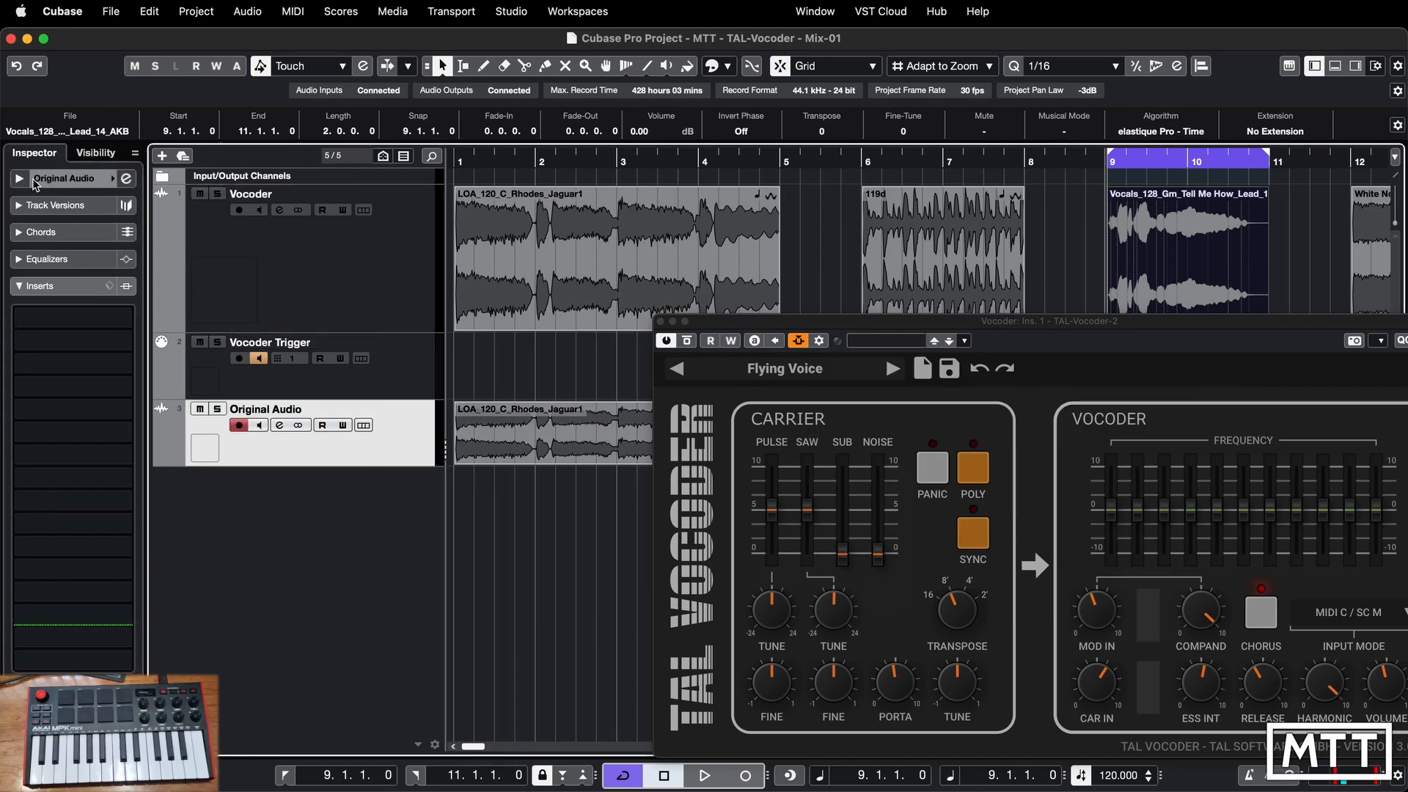
{"action": "left_click", "coordinate": [22, 178]}
{"action": "mouse_move", "coordinate": [55, 253]}
{"action": "left_mouse_down"}
{"action": "mouse_move", "coordinate": [99, 255]}
{"action": "mouse_move", "coordinate": [33, 258]}
{"action": "left_mouse_up"}
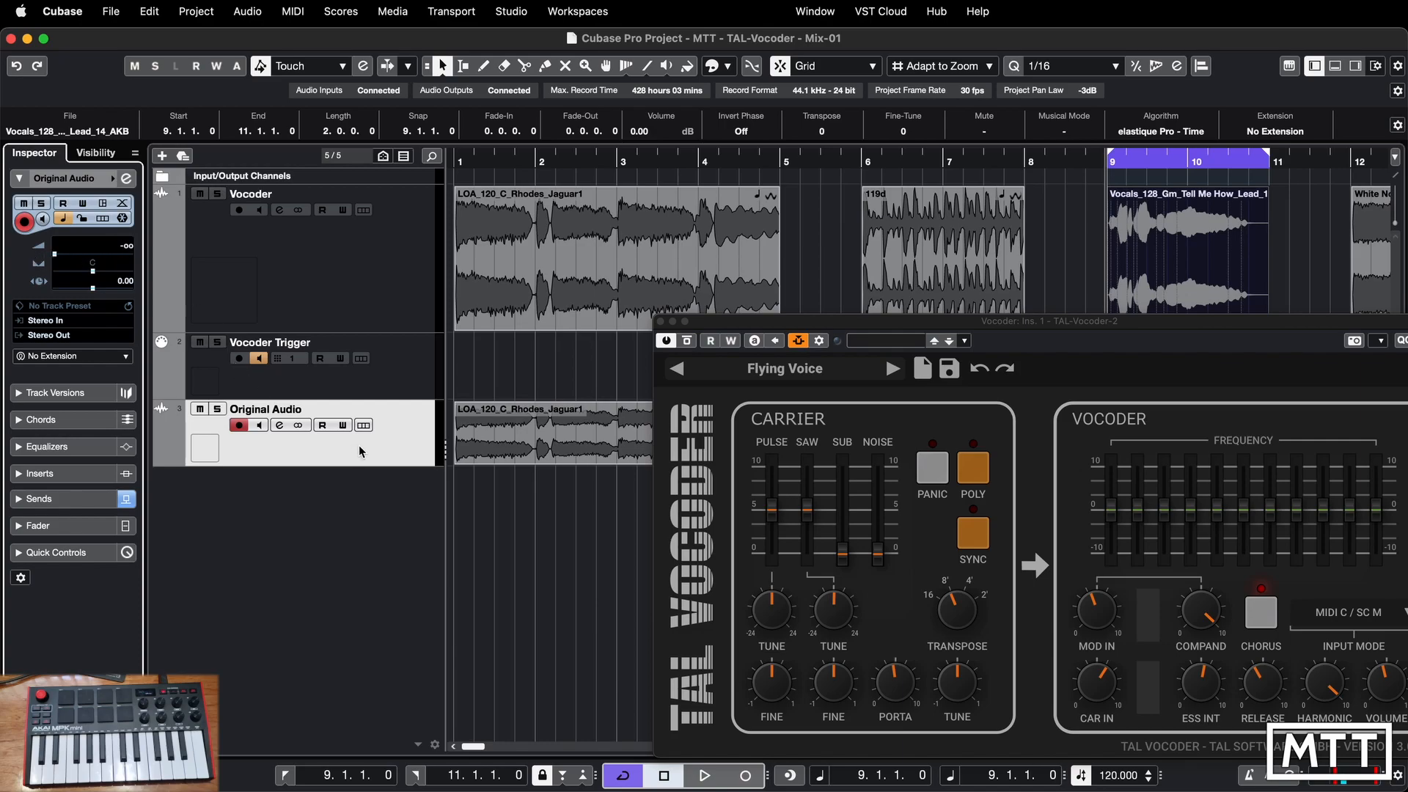
{"action": "left_click", "coordinate": [19, 178]}
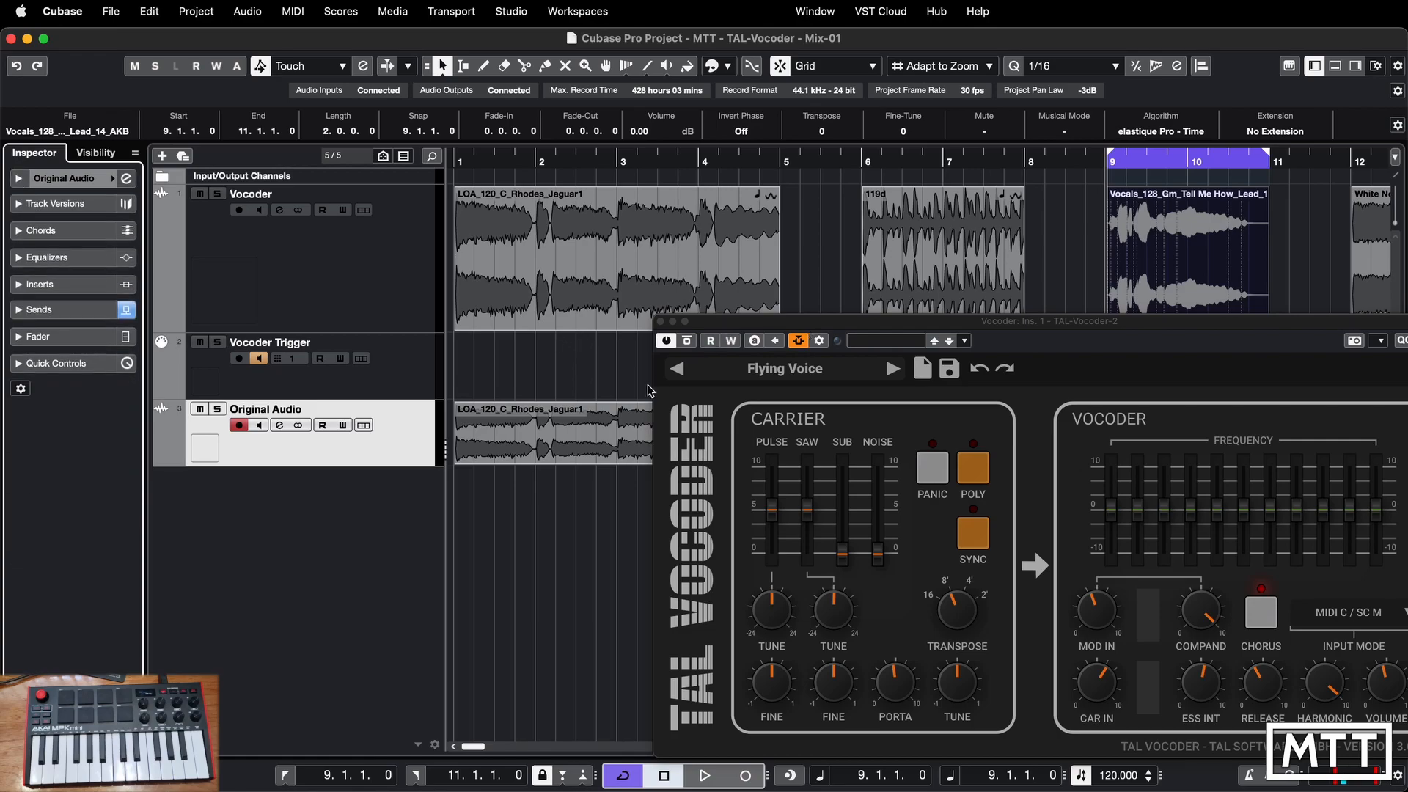
Loop the LOA_120_C_Rhodes_Jaguar1 clip from bar 1 to 5 and audition it with MIDI C / SC M.
{"action": "left_click", "coordinate": [598, 440]}
{"action": "key", "text": "p"}
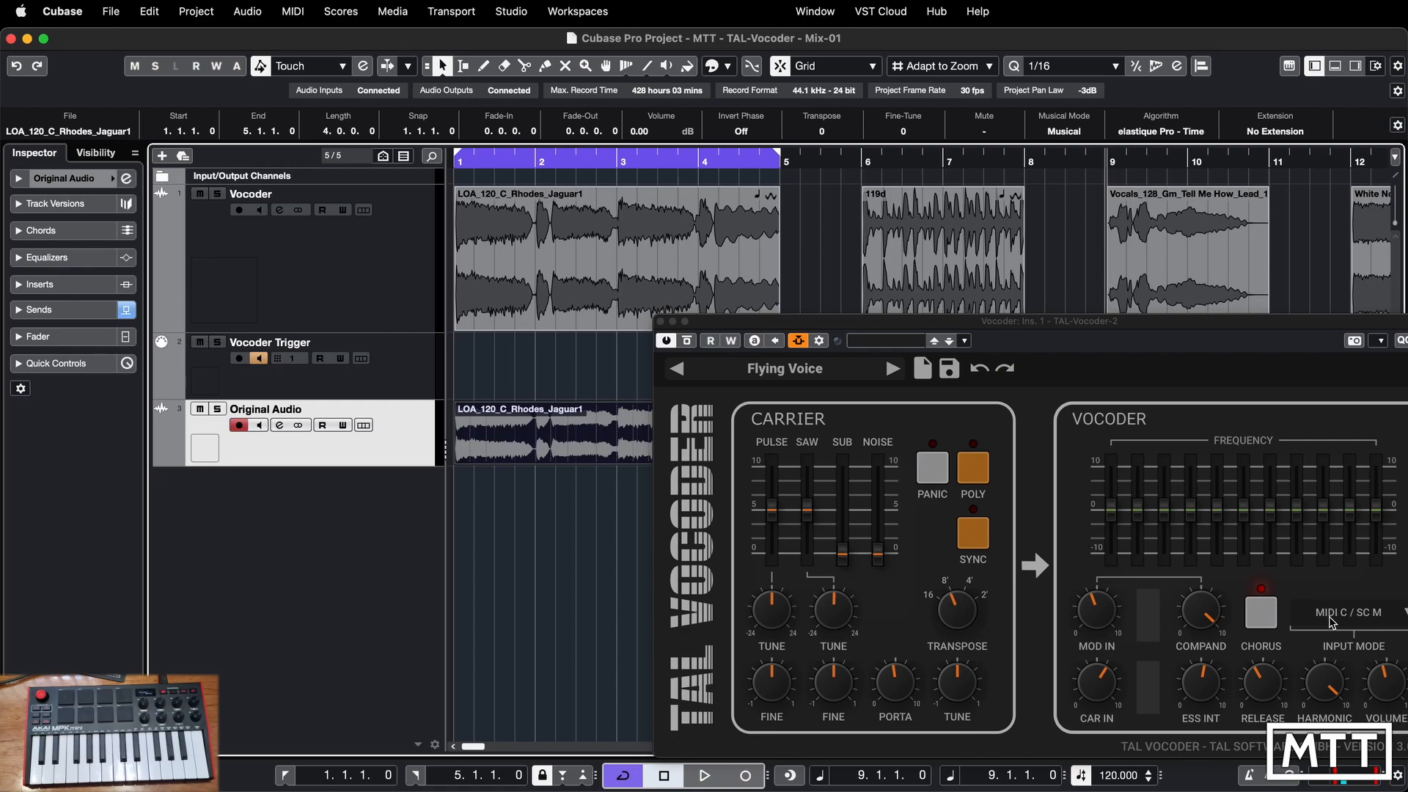
{"action": "key", "text": "Home"}
{"action": "key", "text": "space"}
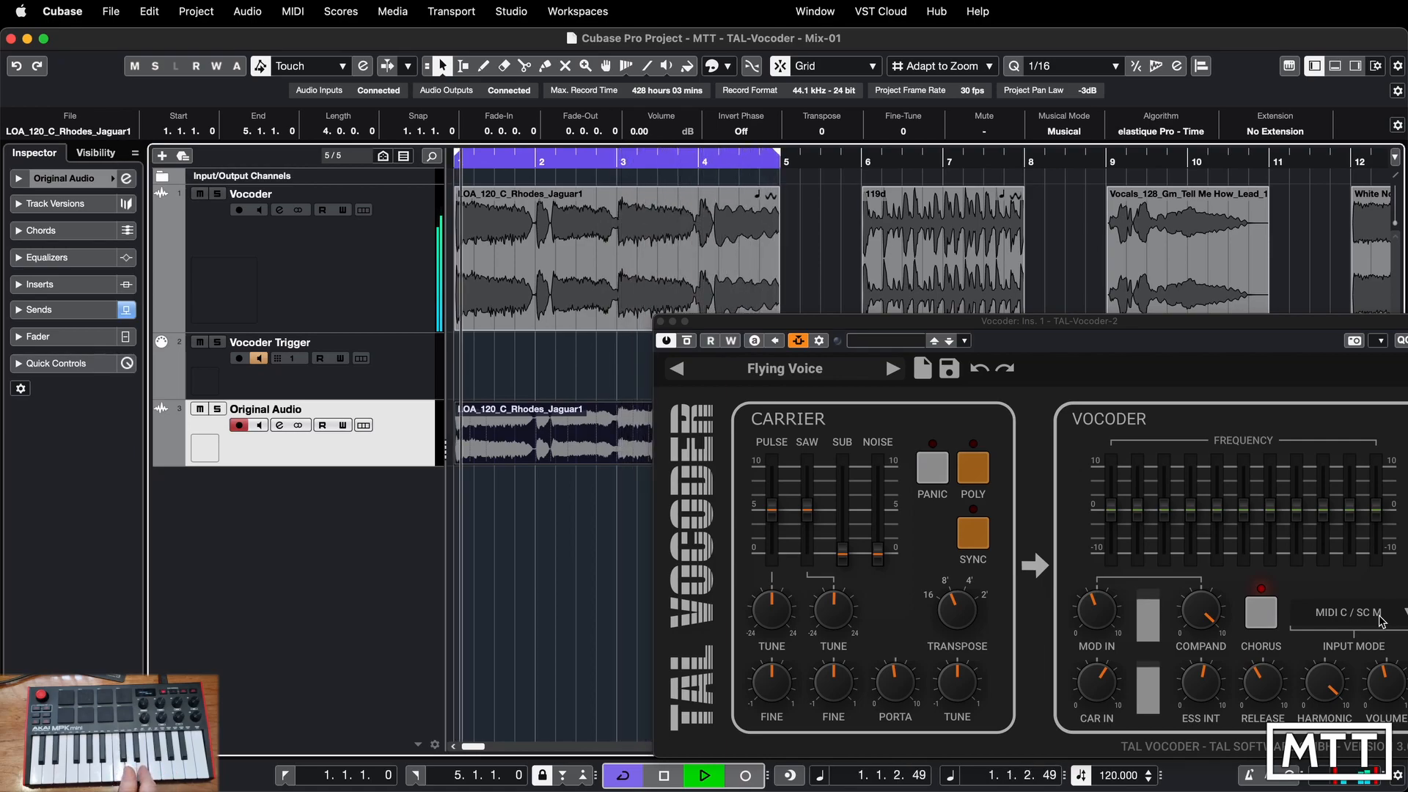
{"action": "key", "text": "space"}
Set Input Mode to MIDI C / Audio M and play the Rhodes loop to compare the sound.
{"action": "left_click", "coordinate": [1382, 620]}
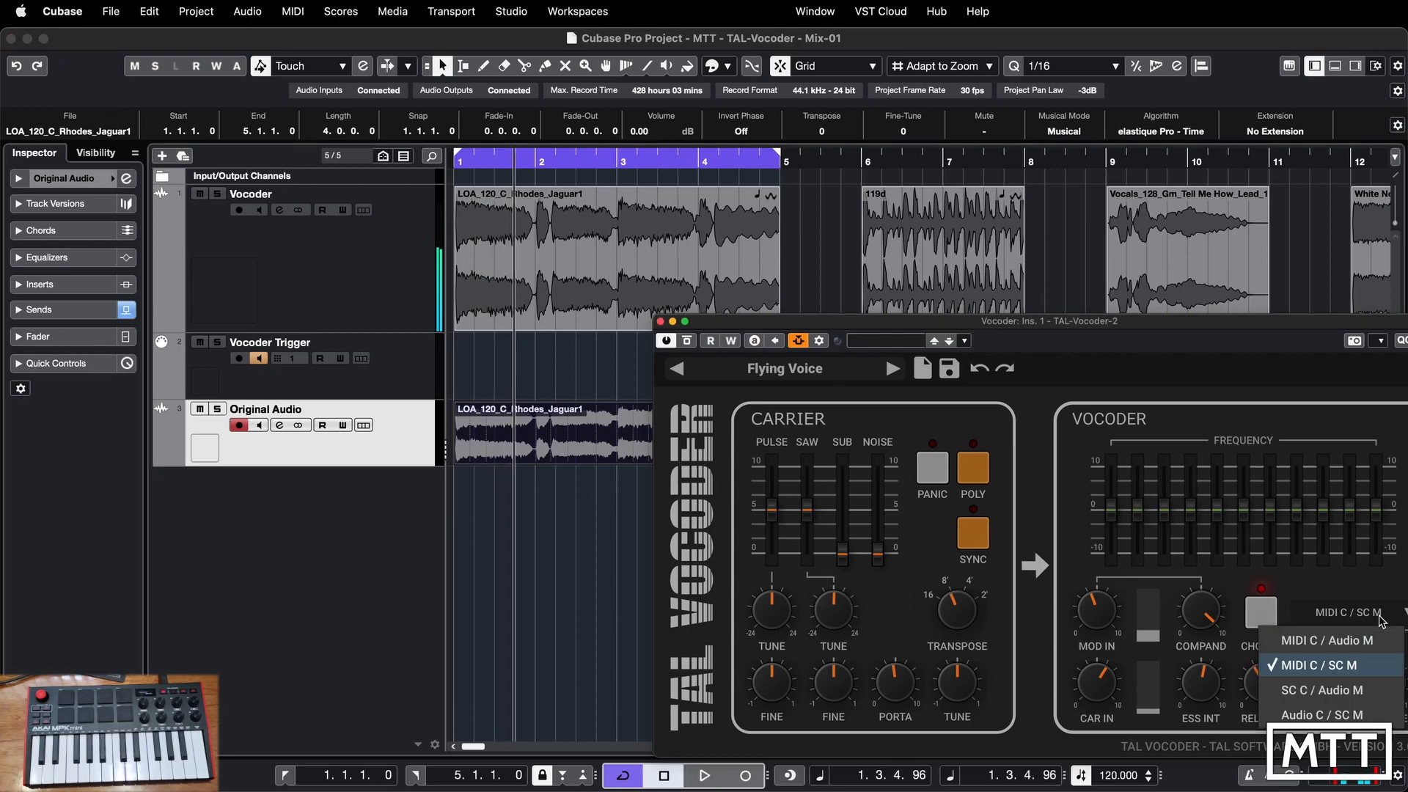
{"action": "left_click", "coordinate": [1365, 640]}
{"action": "key", "text": "space"}
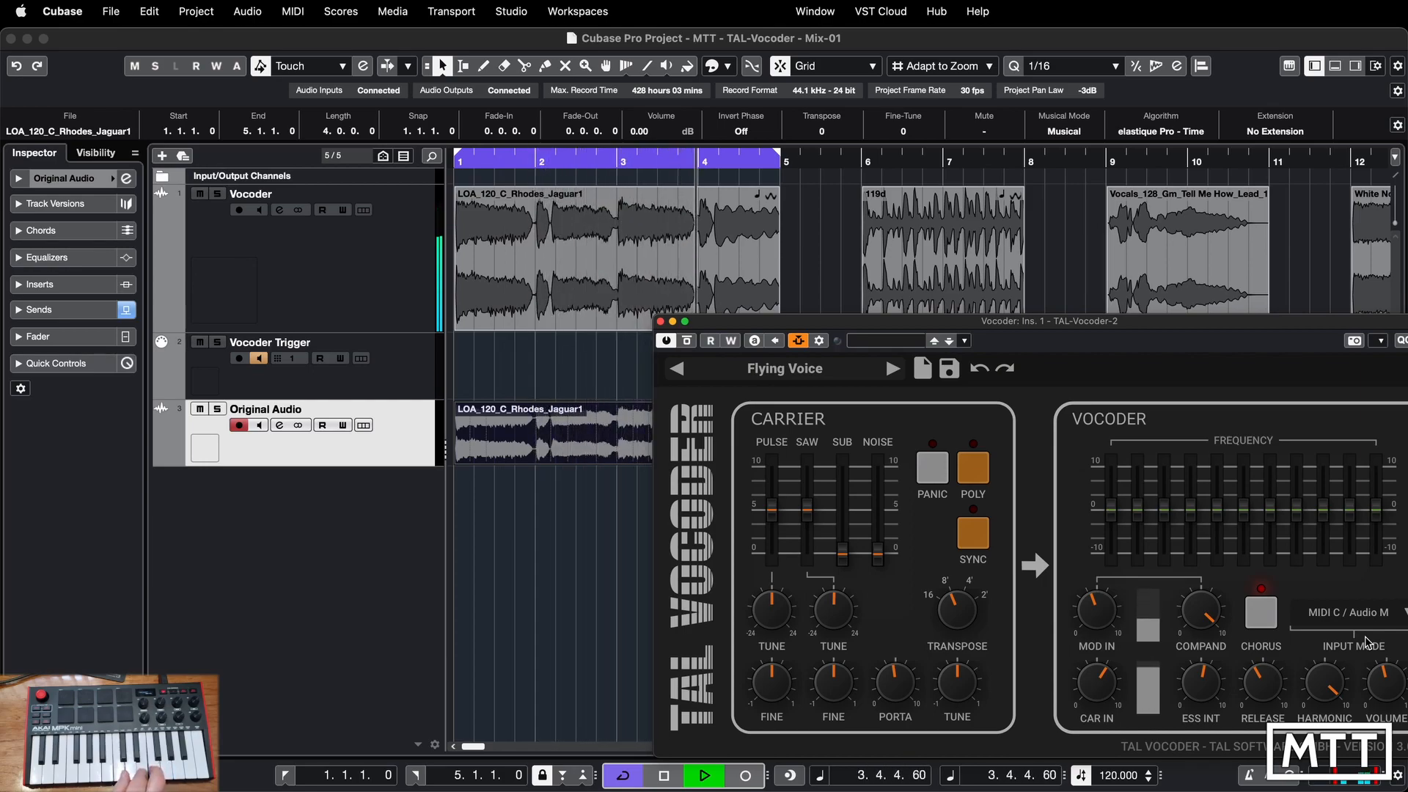
{"action": "key", "text": "space"}
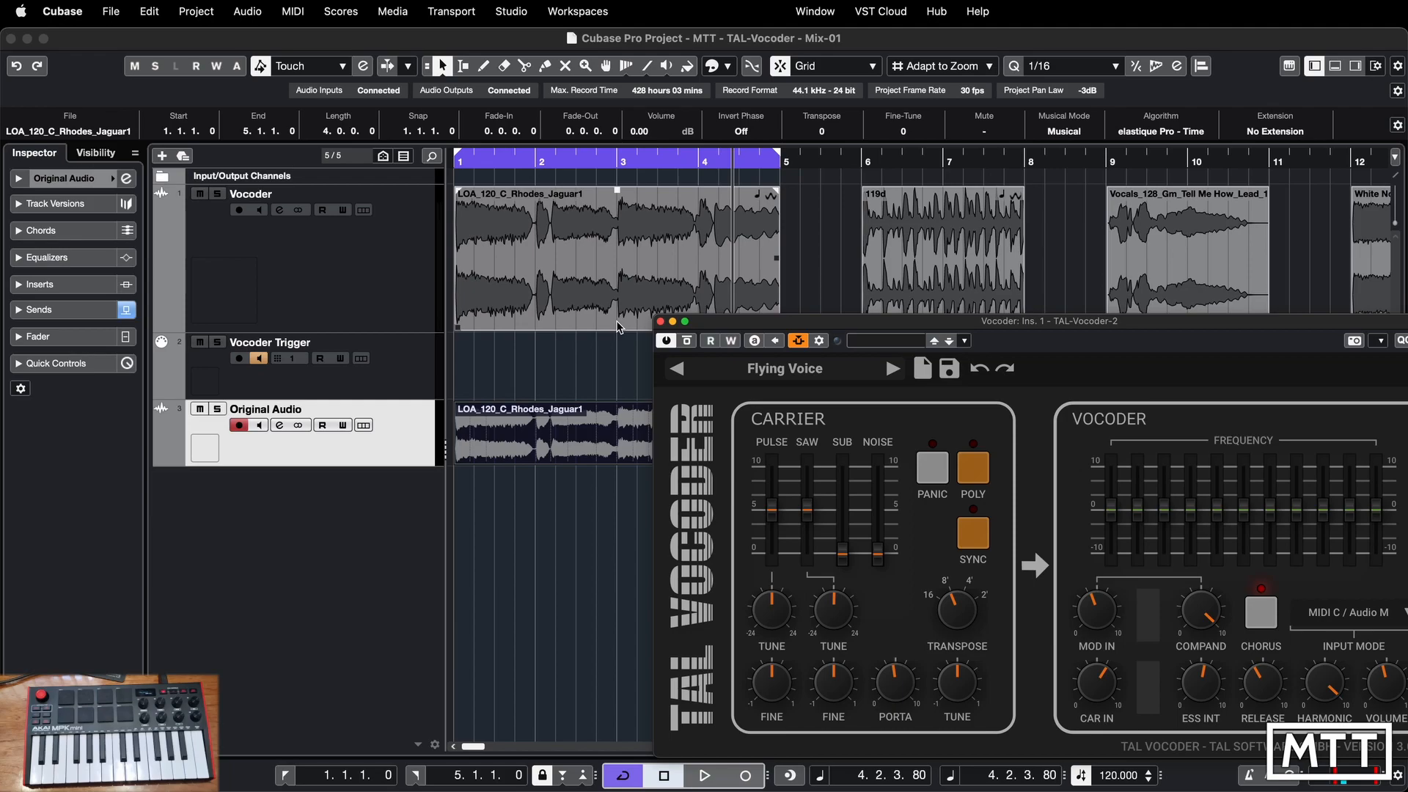
Shift the plug-in window so its vocoder section is fully in view, and set Input Mode to SC C / Audio M.
{"action": "left_click_drag", "start_coordinate": [833, 332], "coordinate": [789, 333]}
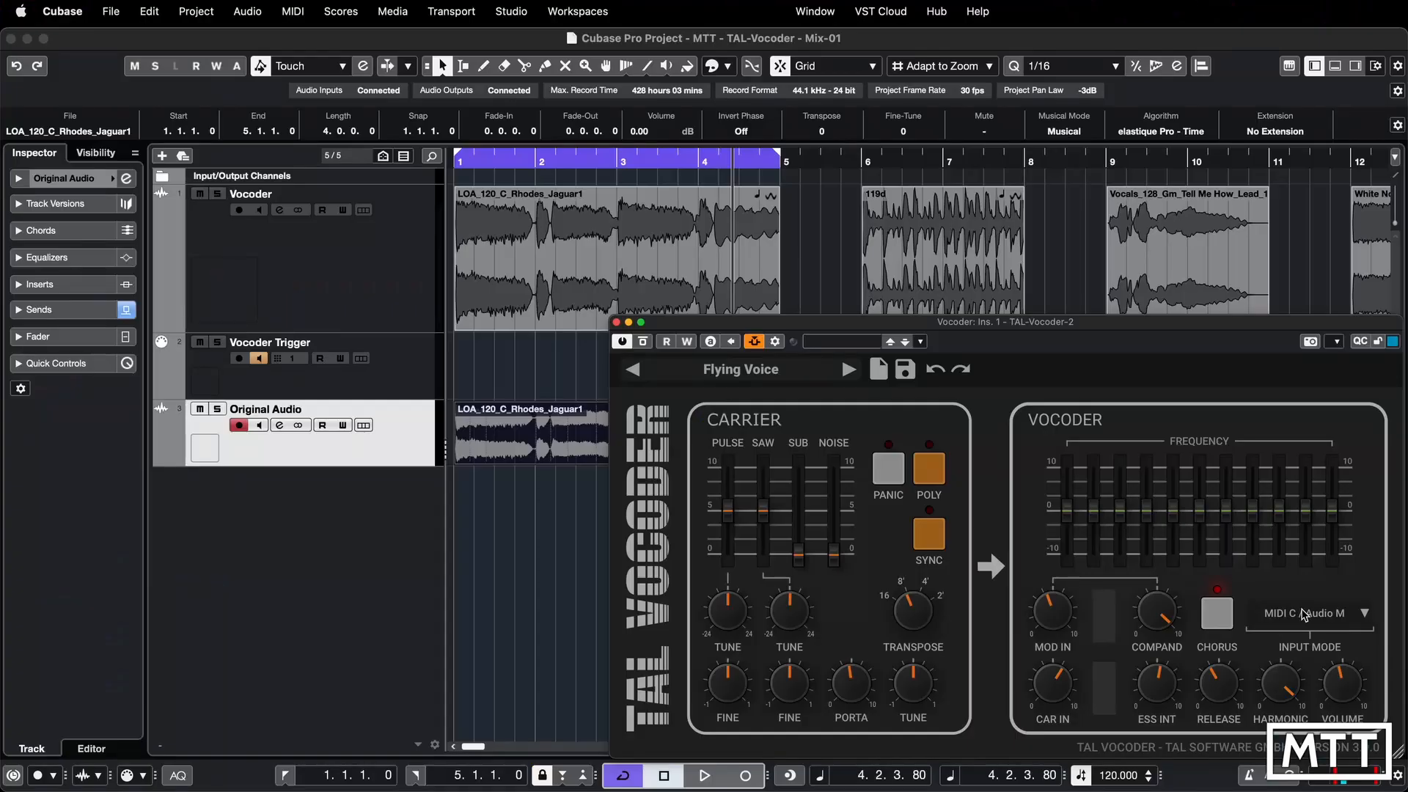
{"action": "left_click", "coordinate": [1303, 613]}
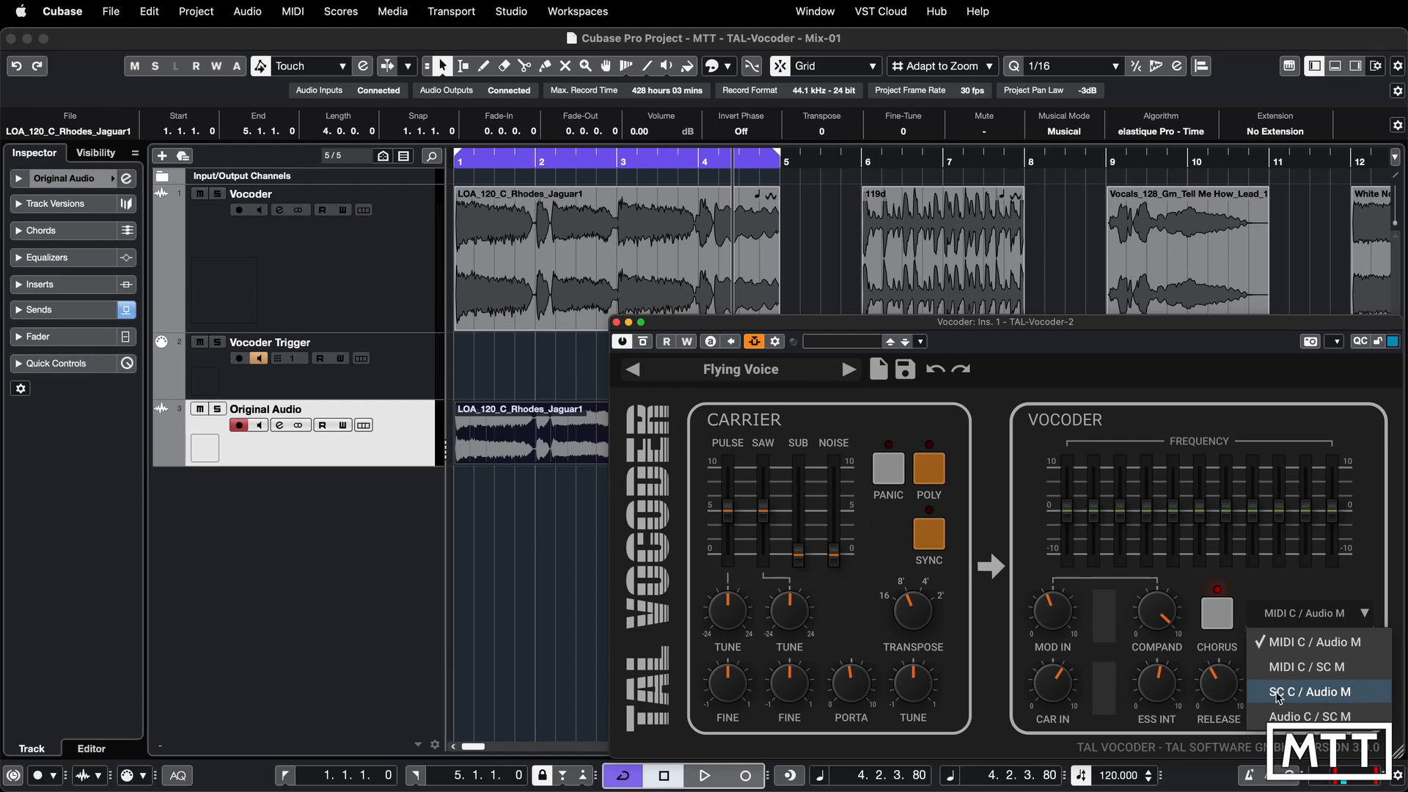
{"action": "left_click", "coordinate": [584, 480]}
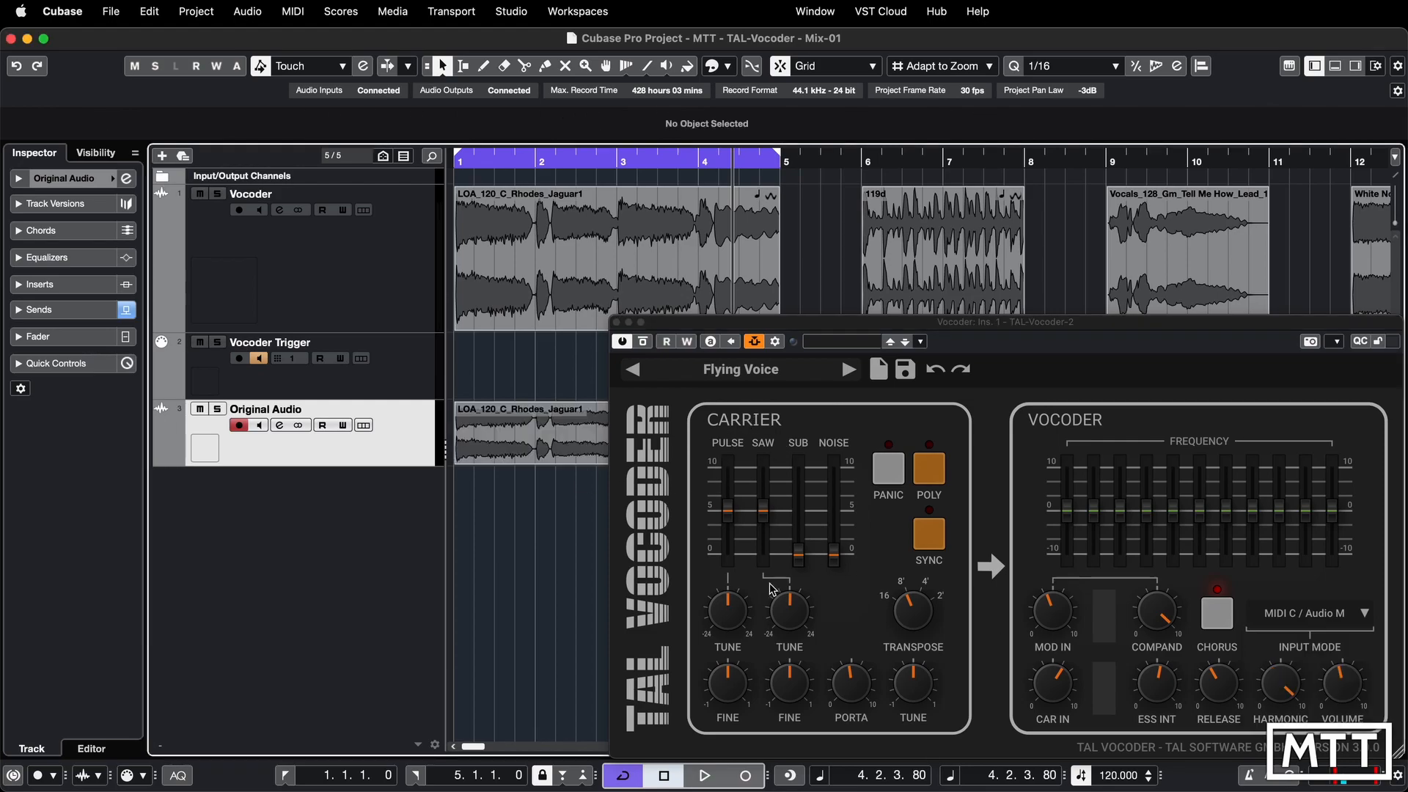
{"action": "left_click", "coordinate": [1362, 617]}
{"action": "left_click", "coordinate": [1302, 691]}
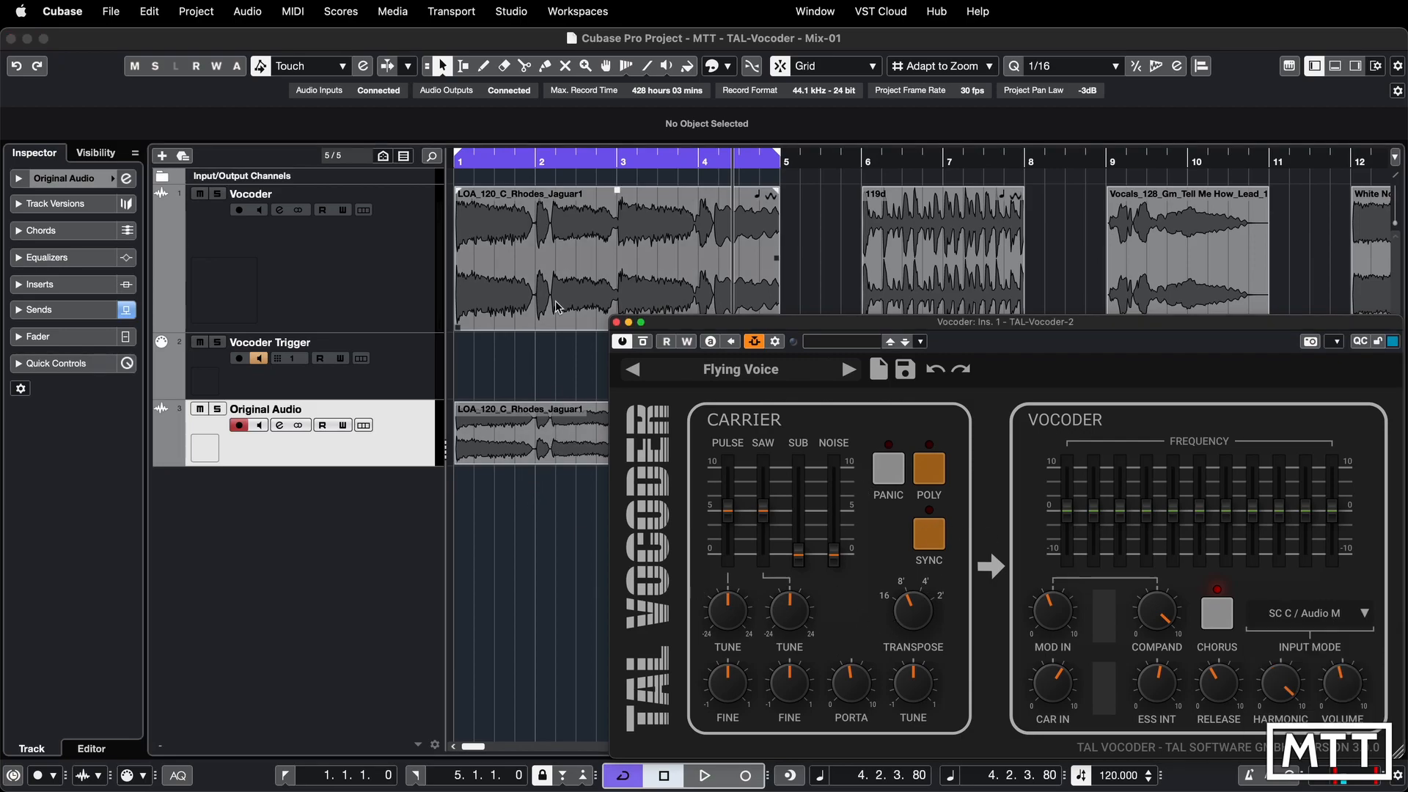
Play the Rhodes loop, check the mixer levels, lower Car In to about 3 and compare with the plug-in bypassed.
{"action": "key", "text": "comma"}
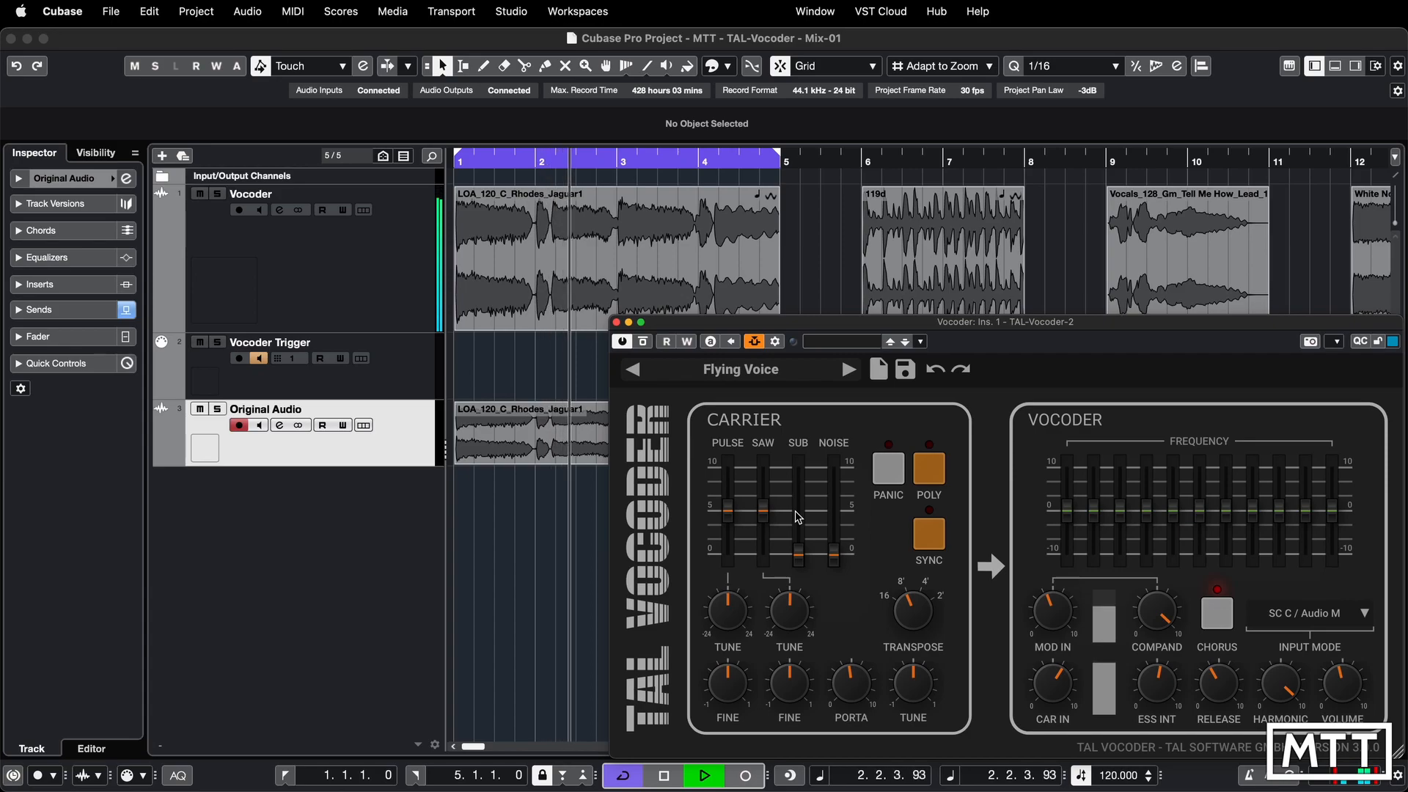
{"action": "key", "text": "F3"}
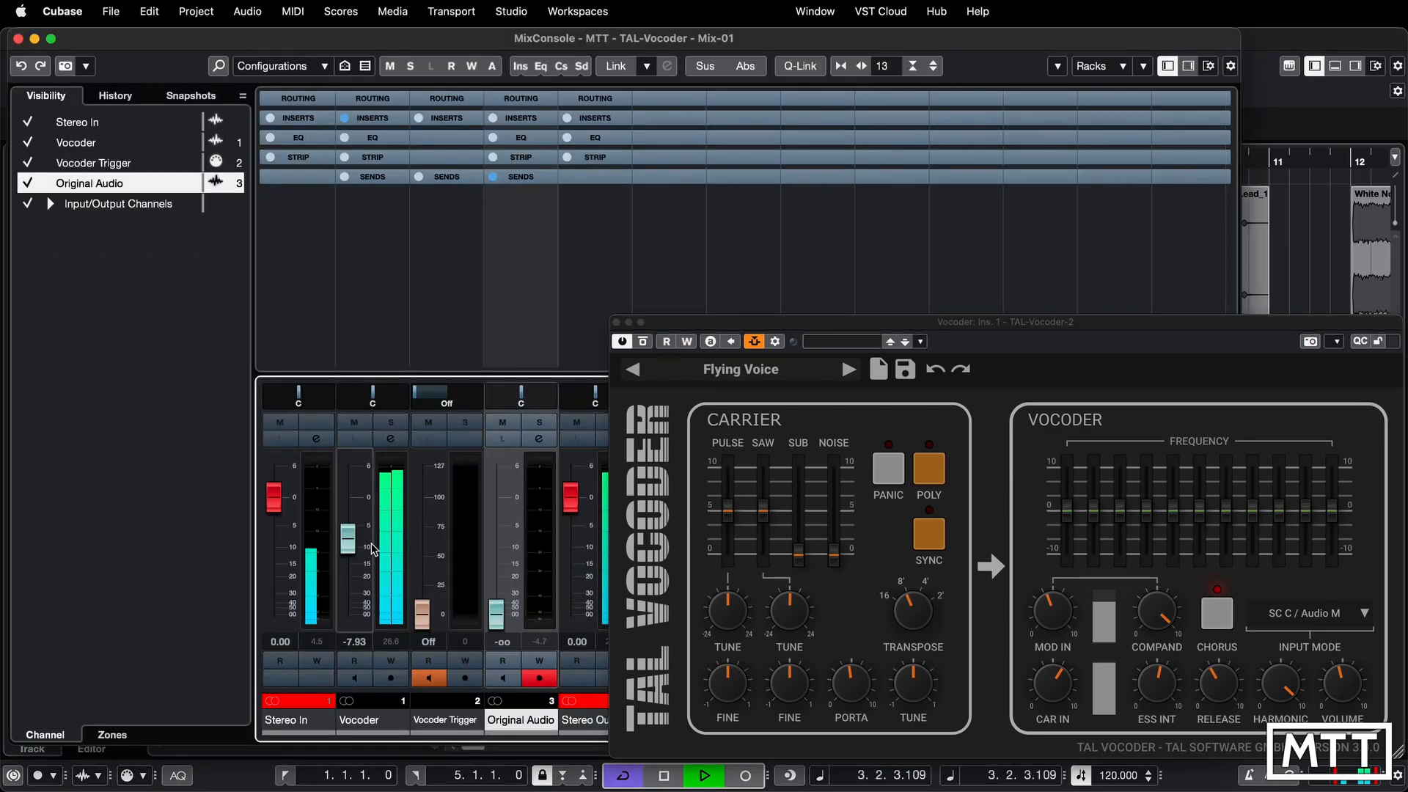
{"action": "left_click", "coordinate": [1054, 676]}
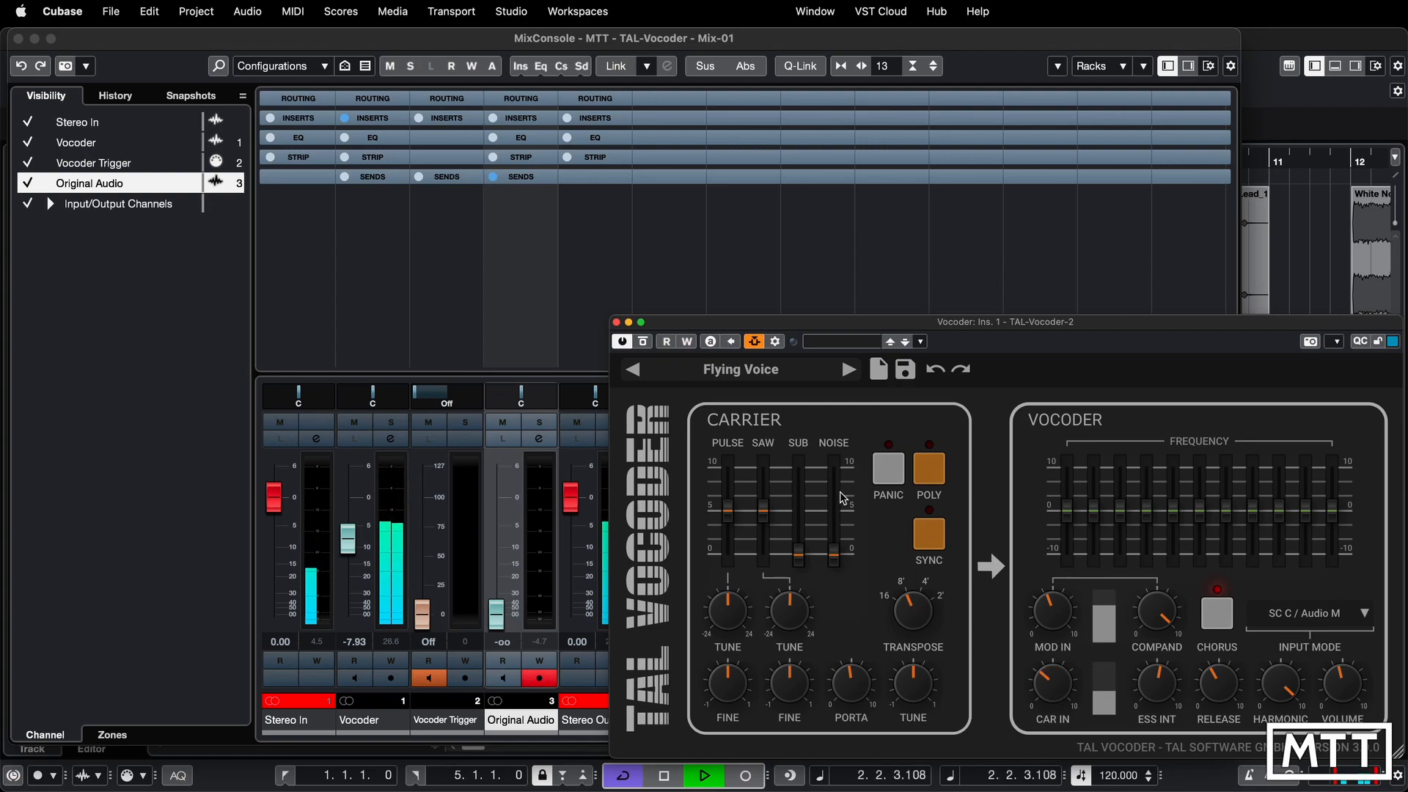
{"action": "left_click", "coordinate": [18, 38]}
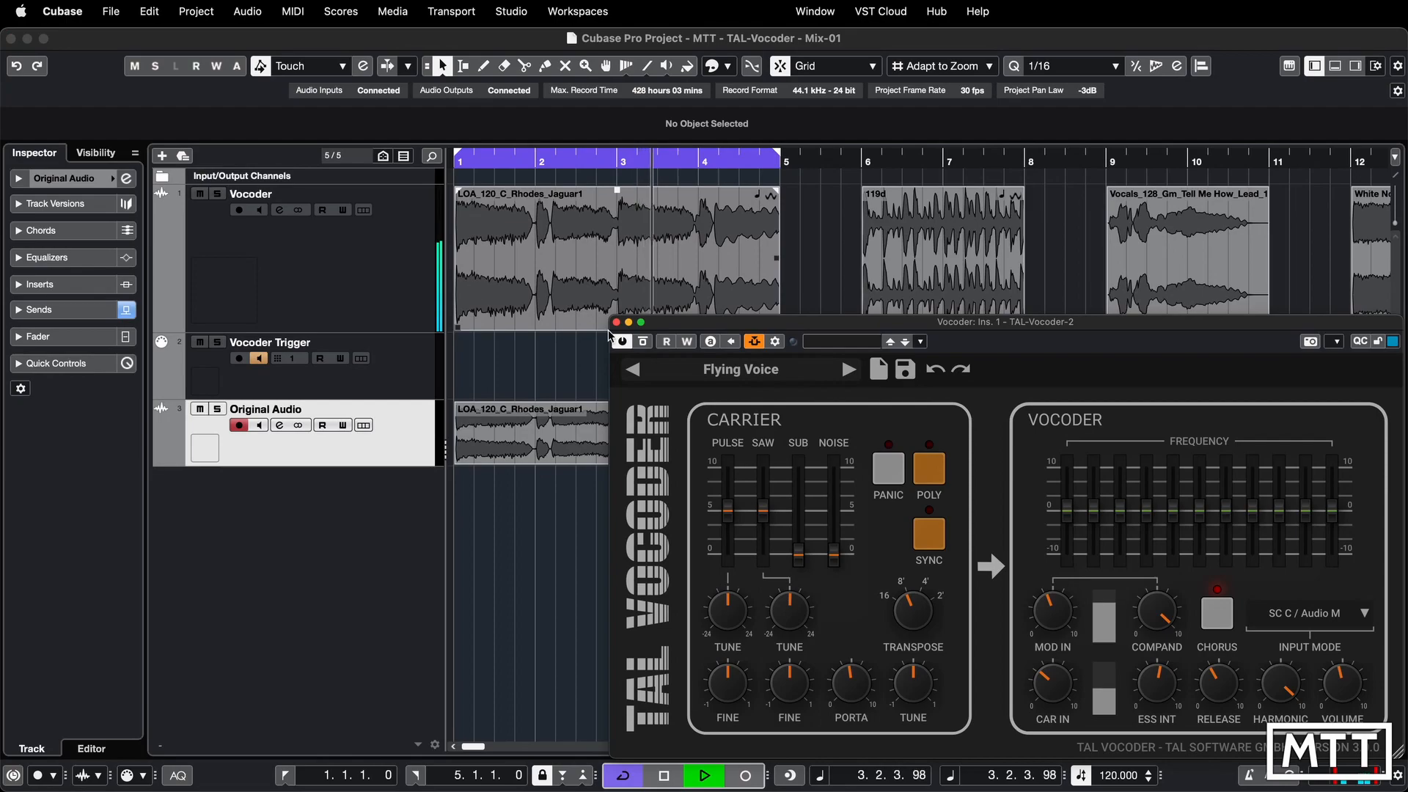
{"action": "left_click", "coordinate": [644, 342]}
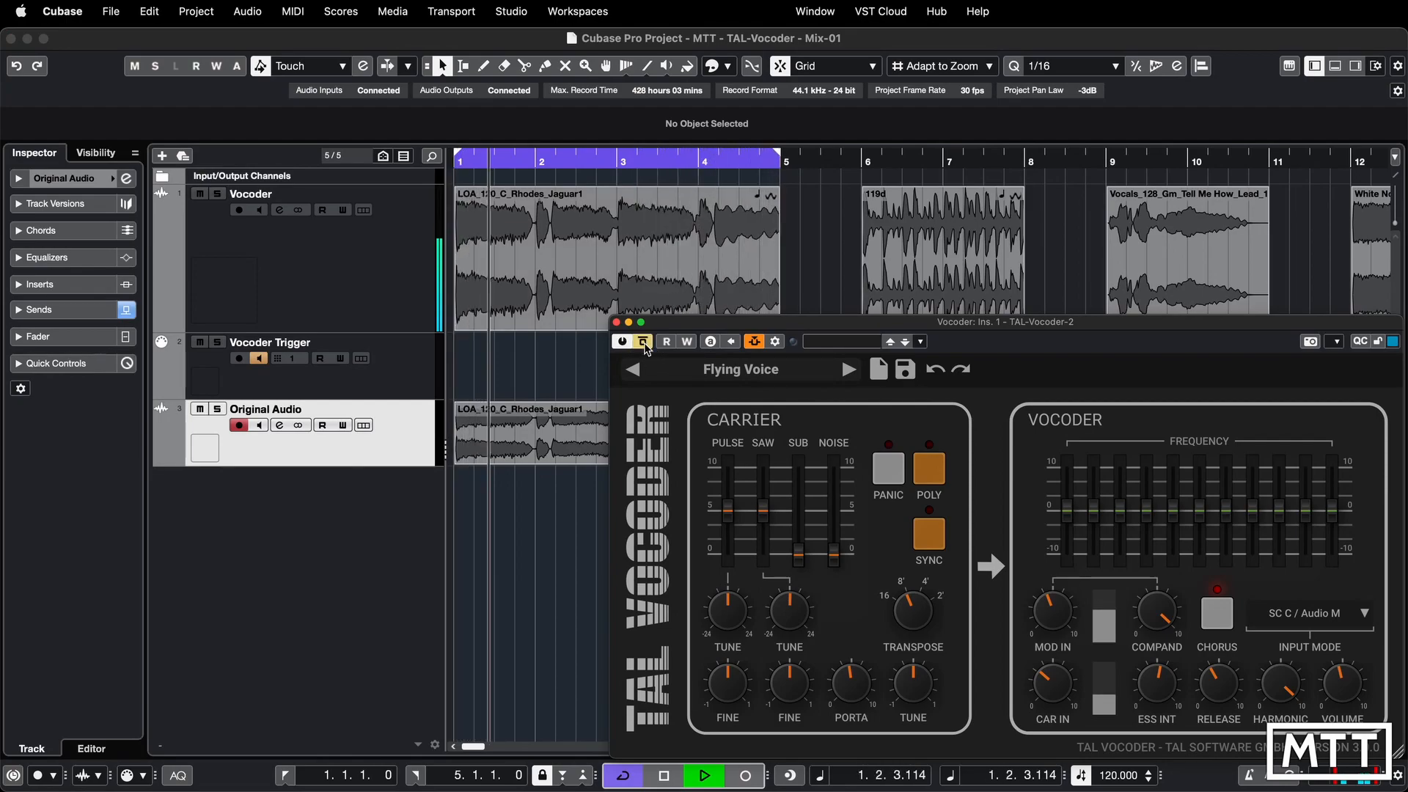
Load the Play Chord II preset and audition it with Input Mode set to SC C / Audio M.
{"action": "left_click", "coordinate": [849, 370]}
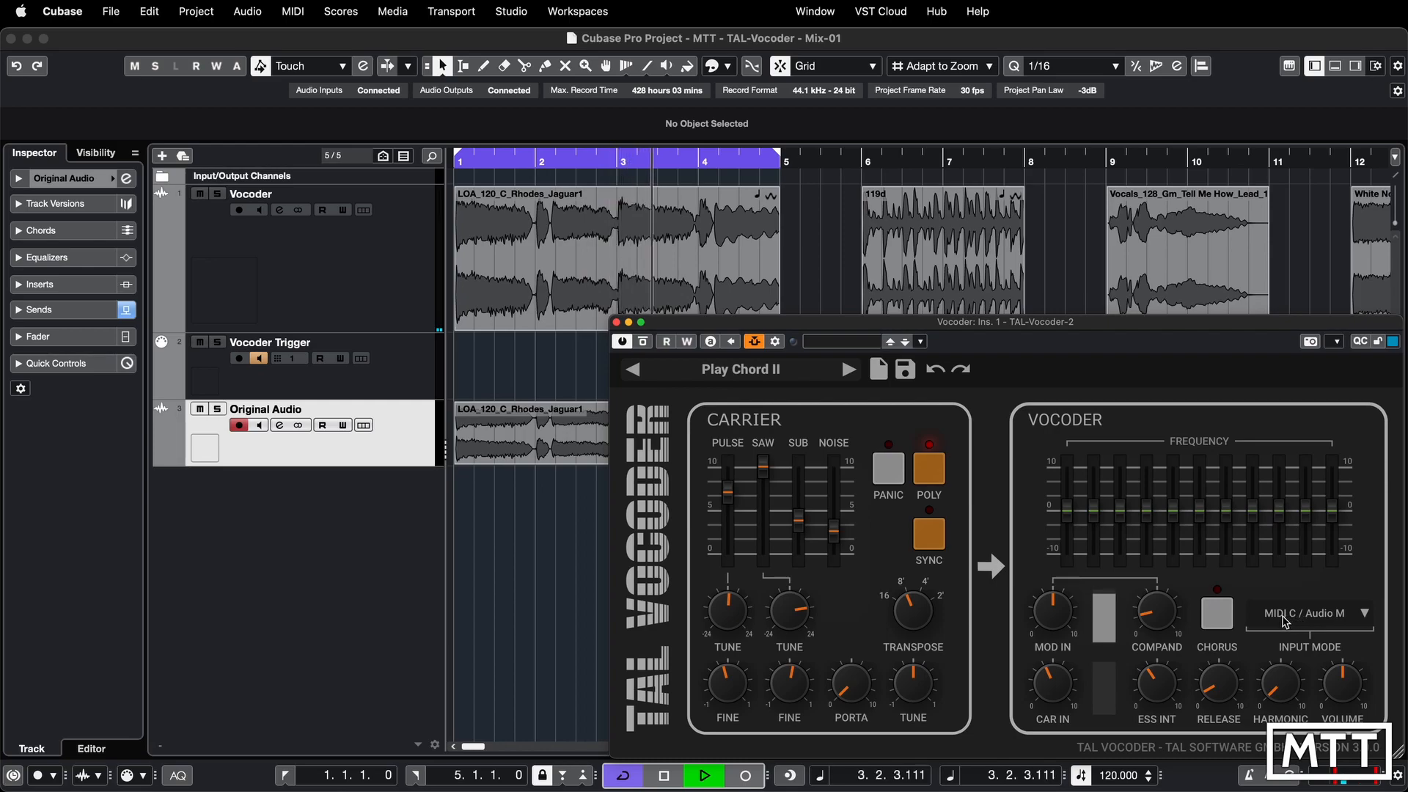
{"action": "left_click", "coordinate": [1306, 621]}
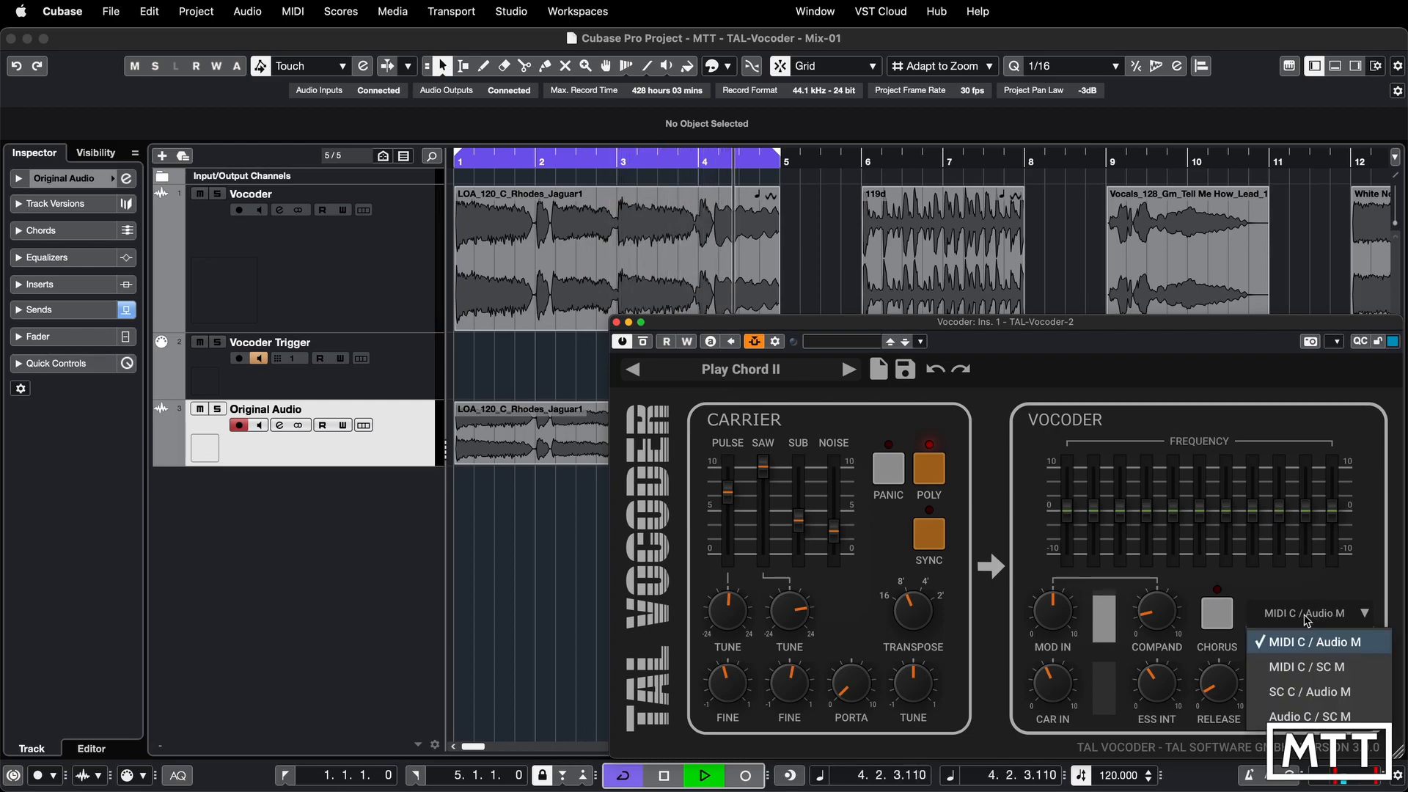
{"action": "left_click", "coordinate": [1300, 692]}
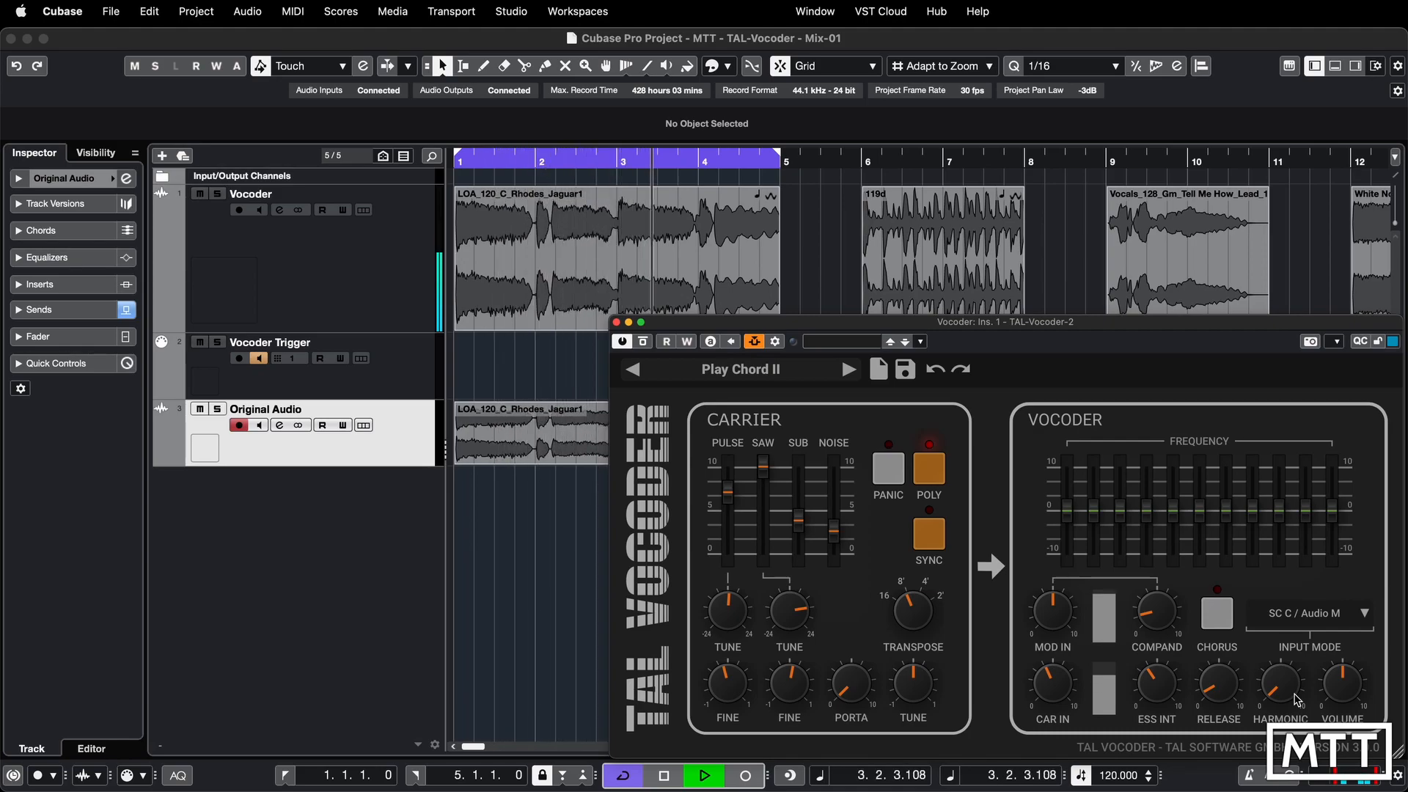
{"action": "key", "text": "space"}
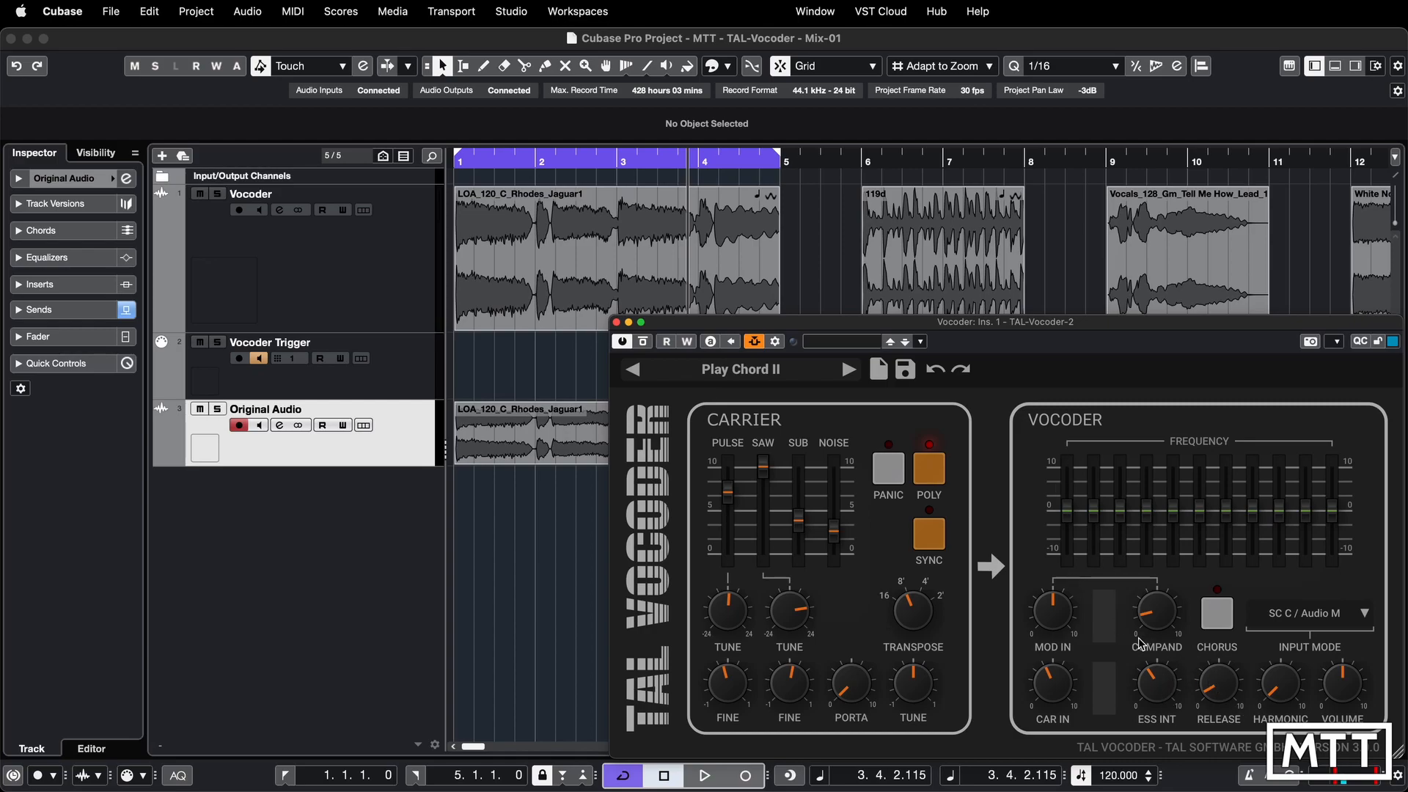
Loop the 119d clip on the Vocoder track from bar 6 to 8 and start playback.
{"action": "left_click", "coordinate": [949, 240]}
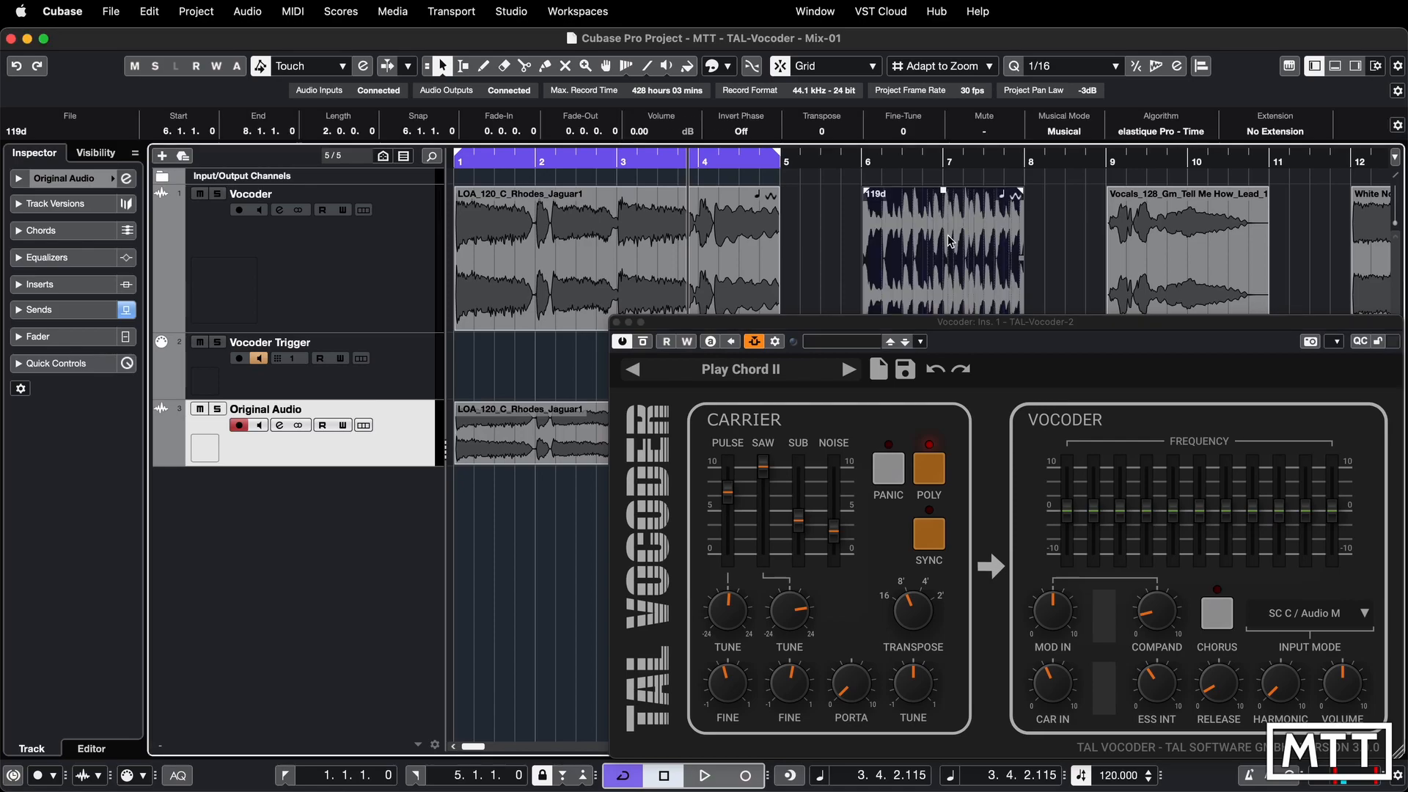
{"action": "key", "text": "p"}
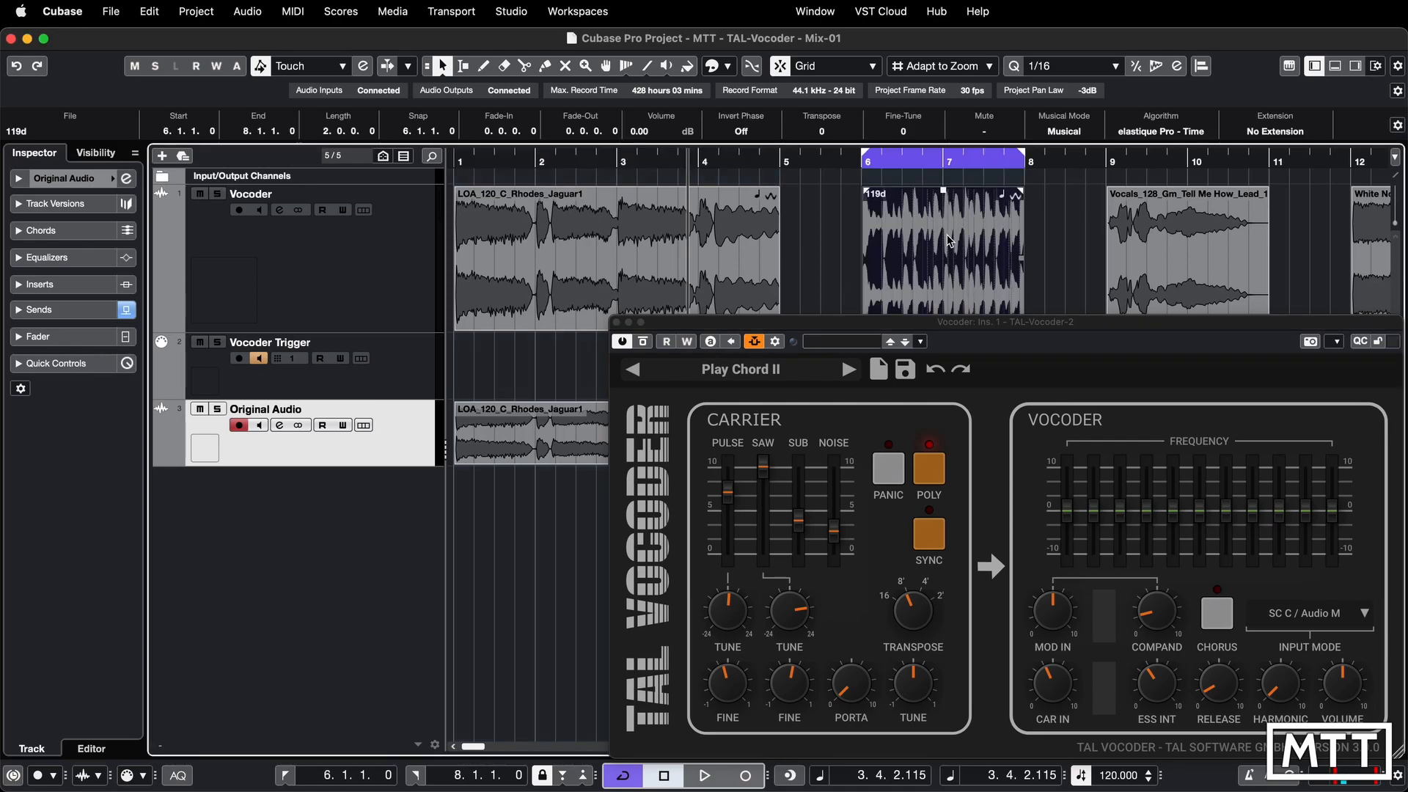
{"action": "key", "text": "space"}
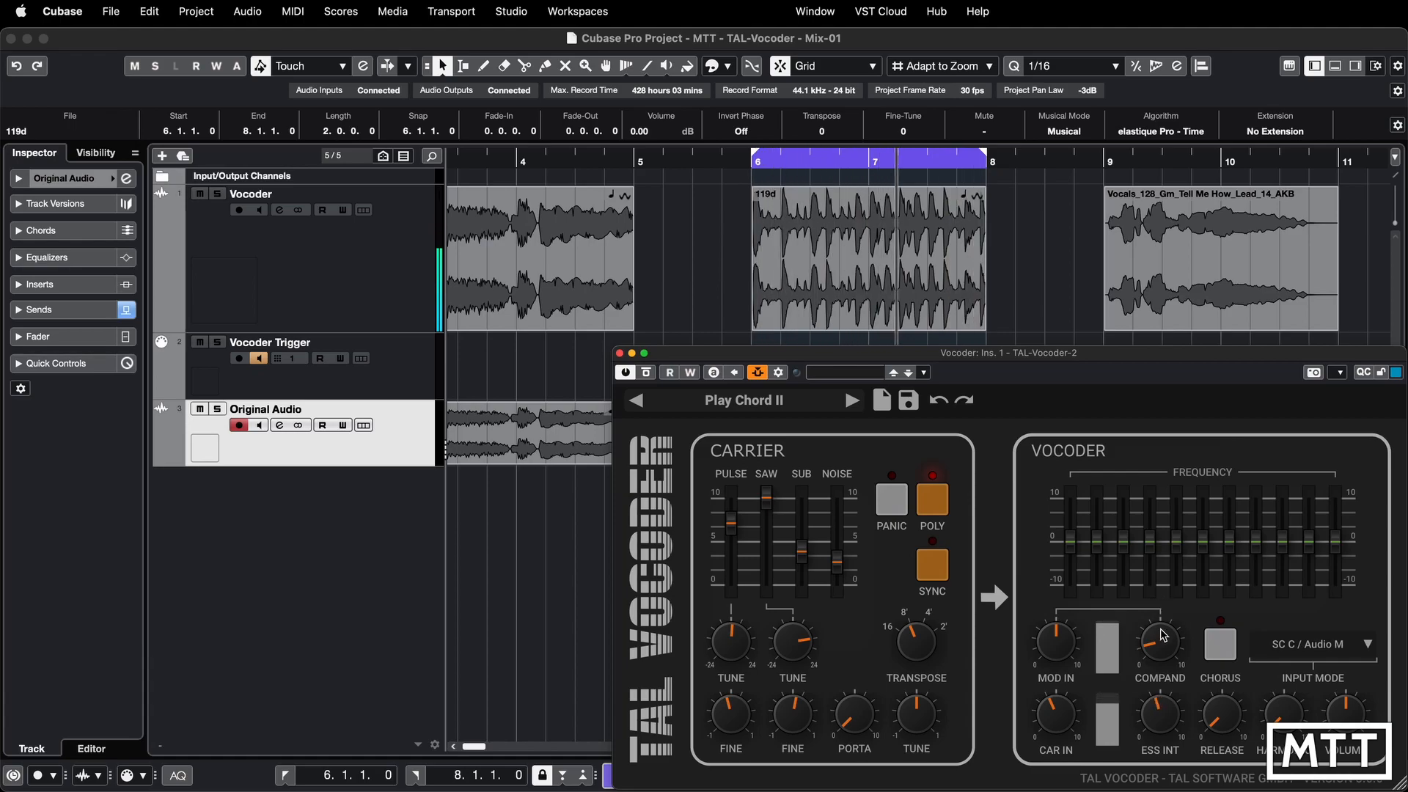
Raise Release to about 6 and Compand to about 5 while the 119d loop plays.
{"action": "left_click_drag", "start_coordinate": [1222, 726], "coordinate": [1226, 549]}
{"action": "left_click_drag", "start_coordinate": [1155, 654], "coordinate": [1144, 567]}
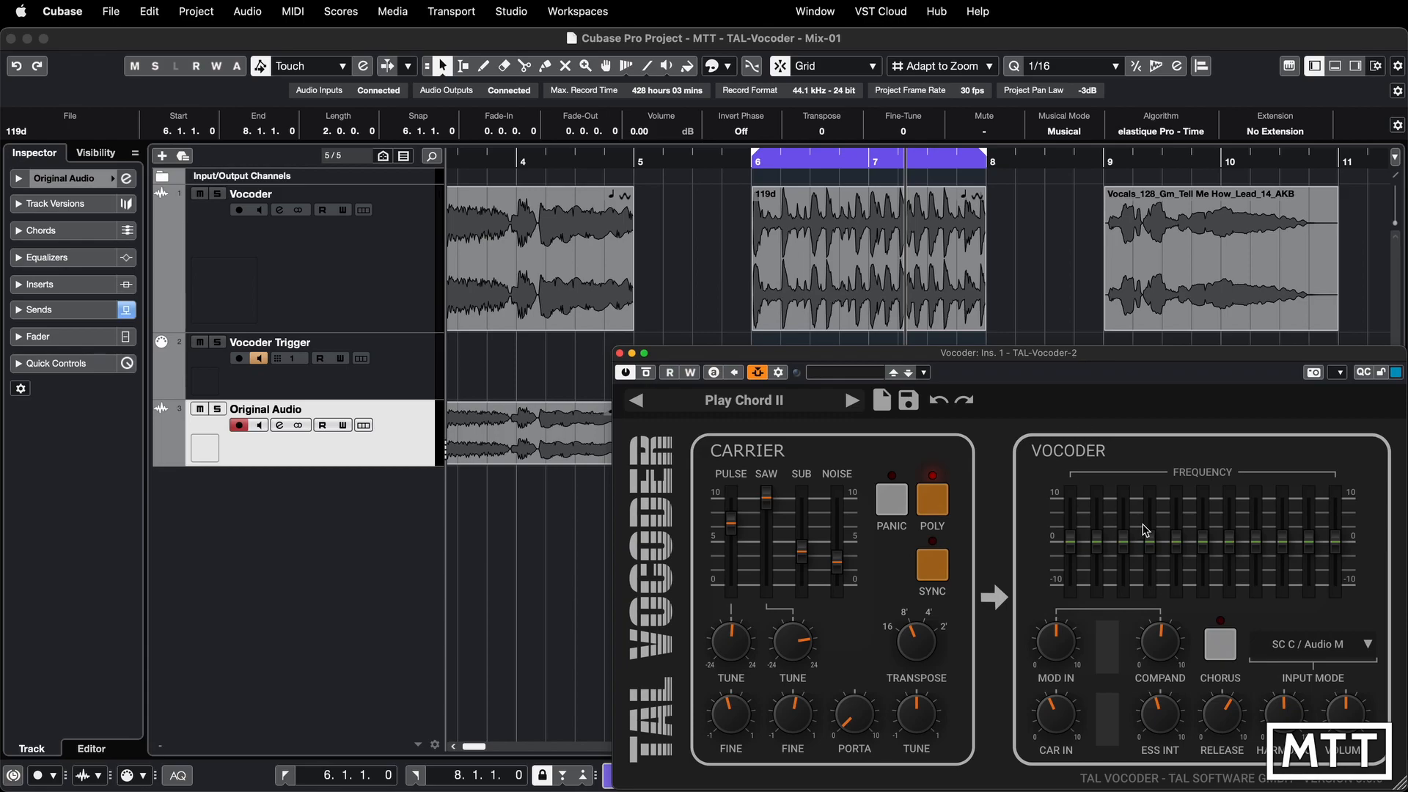
Pull the first five vocoder frequency bands down to -10 in turn, then reset each to 0 during playback.
{"action": "left_click_drag", "start_coordinate": [1070, 543], "coordinate": [1076, 613]}
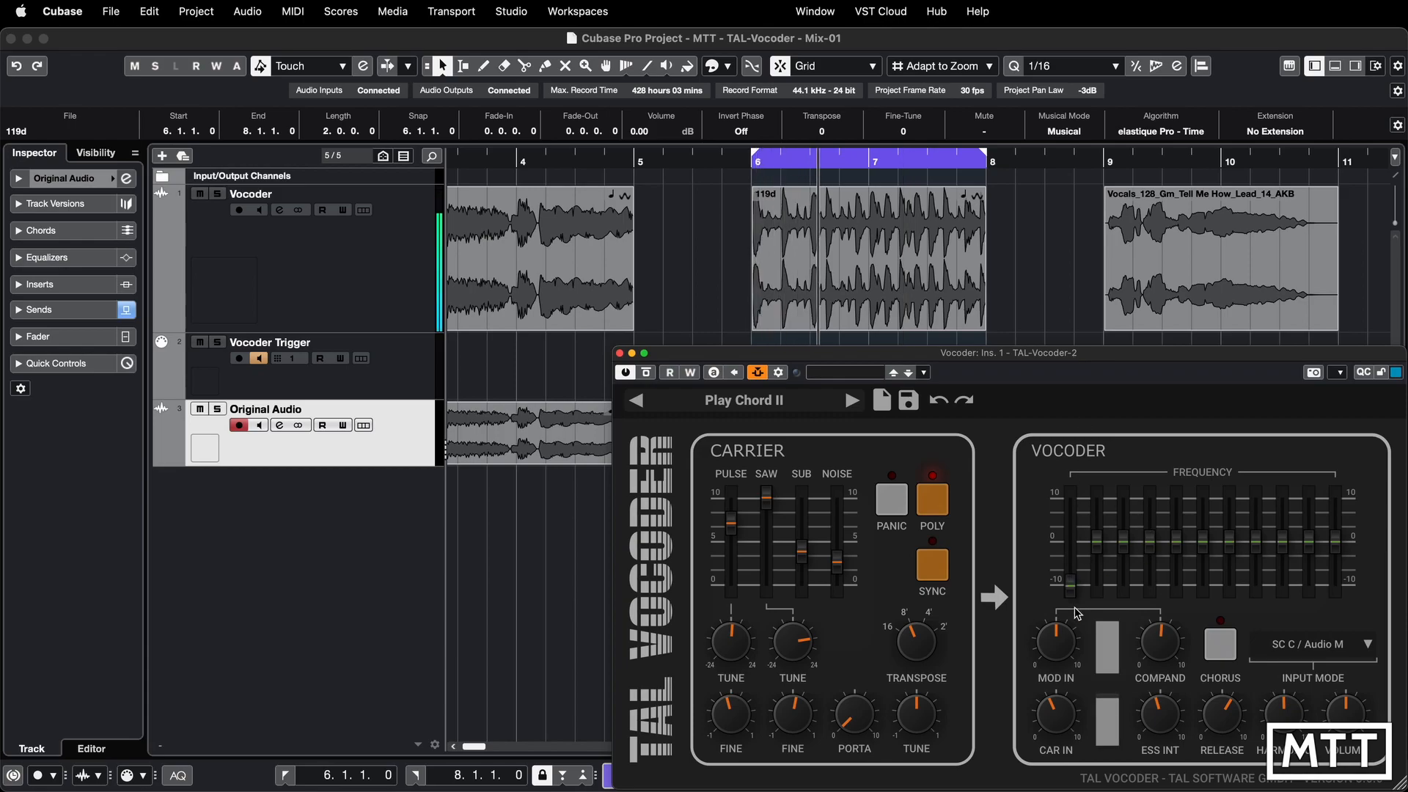
{"action": "left_click_drag", "start_coordinate": [1097, 543], "coordinate": [1099, 608]}
{"action": "left_click_drag", "start_coordinate": [1123, 543], "coordinate": [1128, 638]}
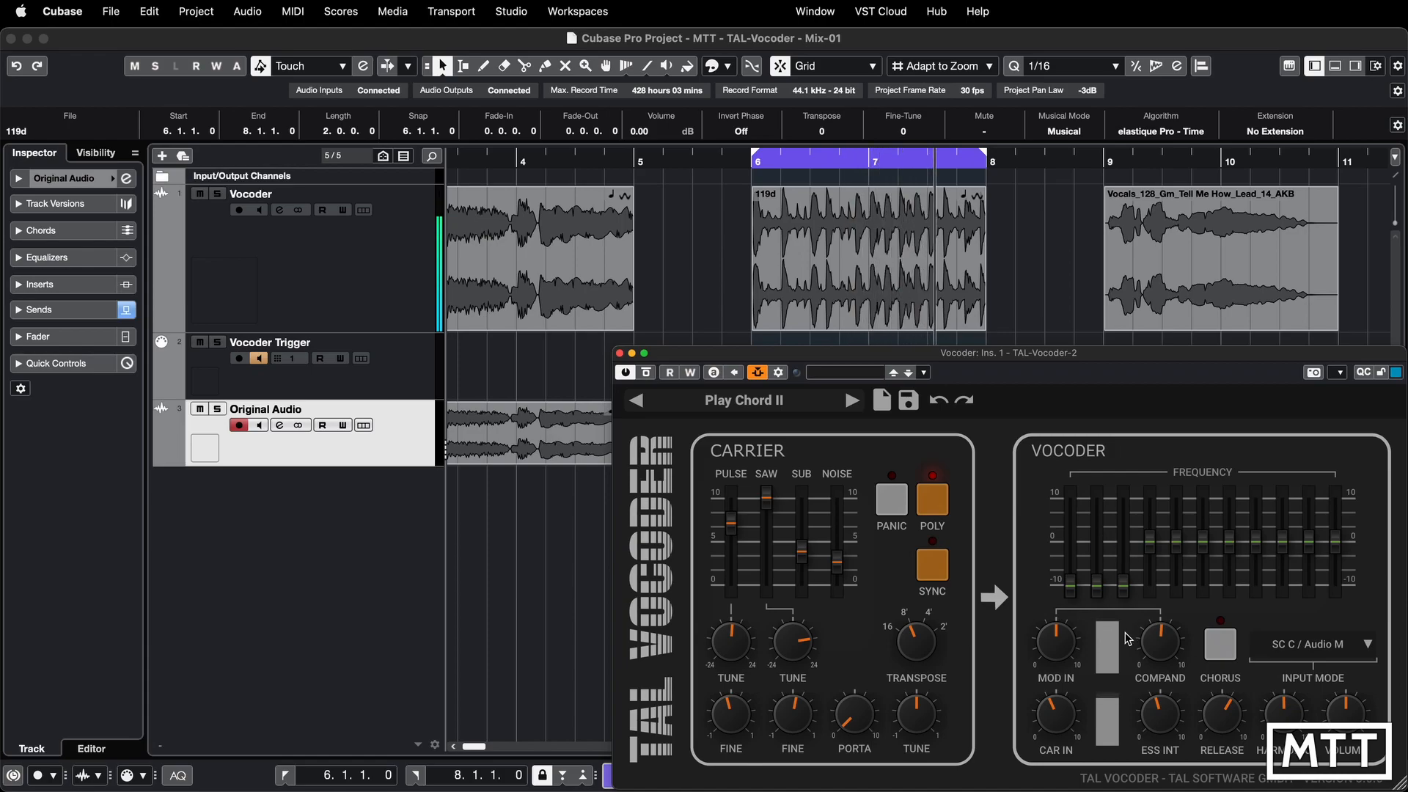
{"action": "left_click_drag", "start_coordinate": [1149, 542], "coordinate": [1177, 587]}
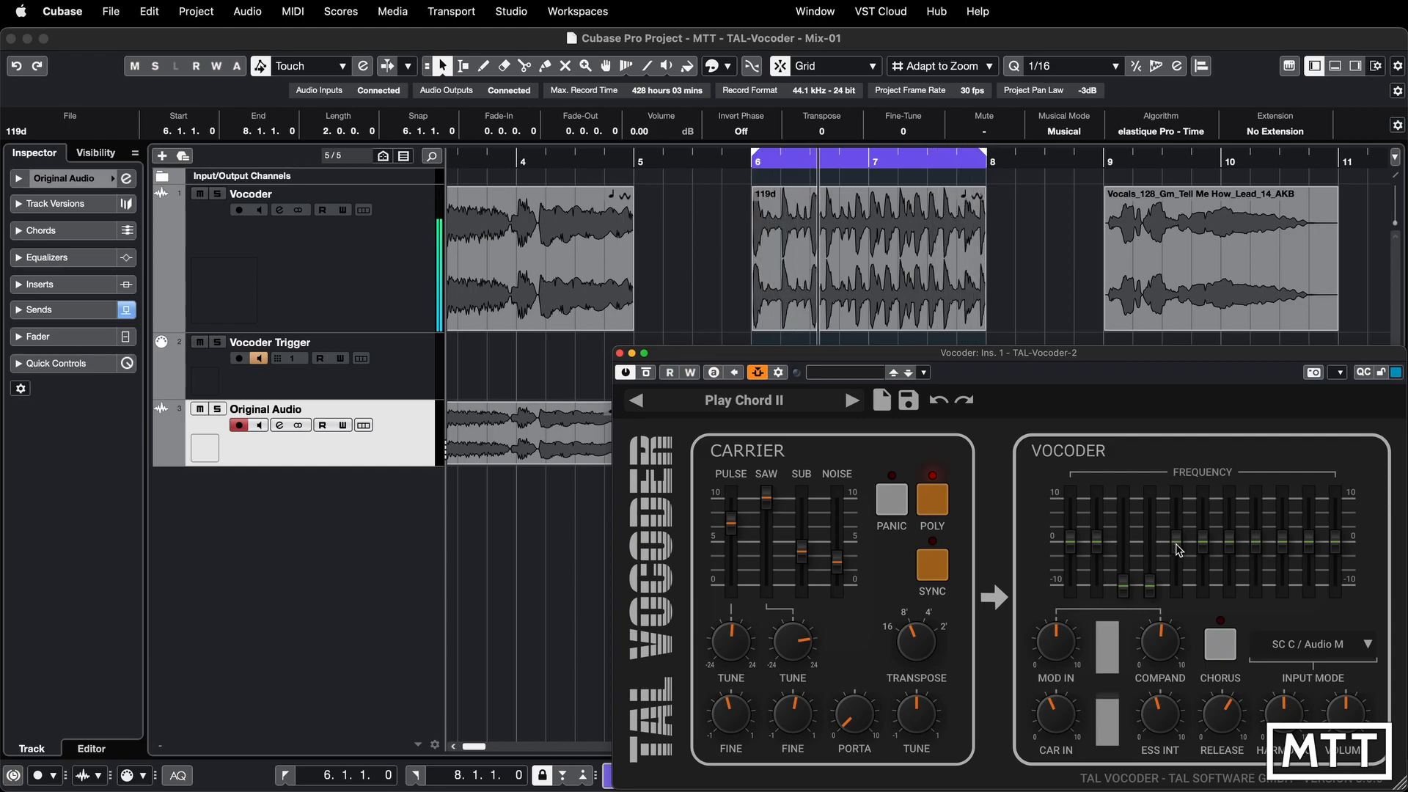
{"action": "left_click", "coordinate": [1123, 547]}
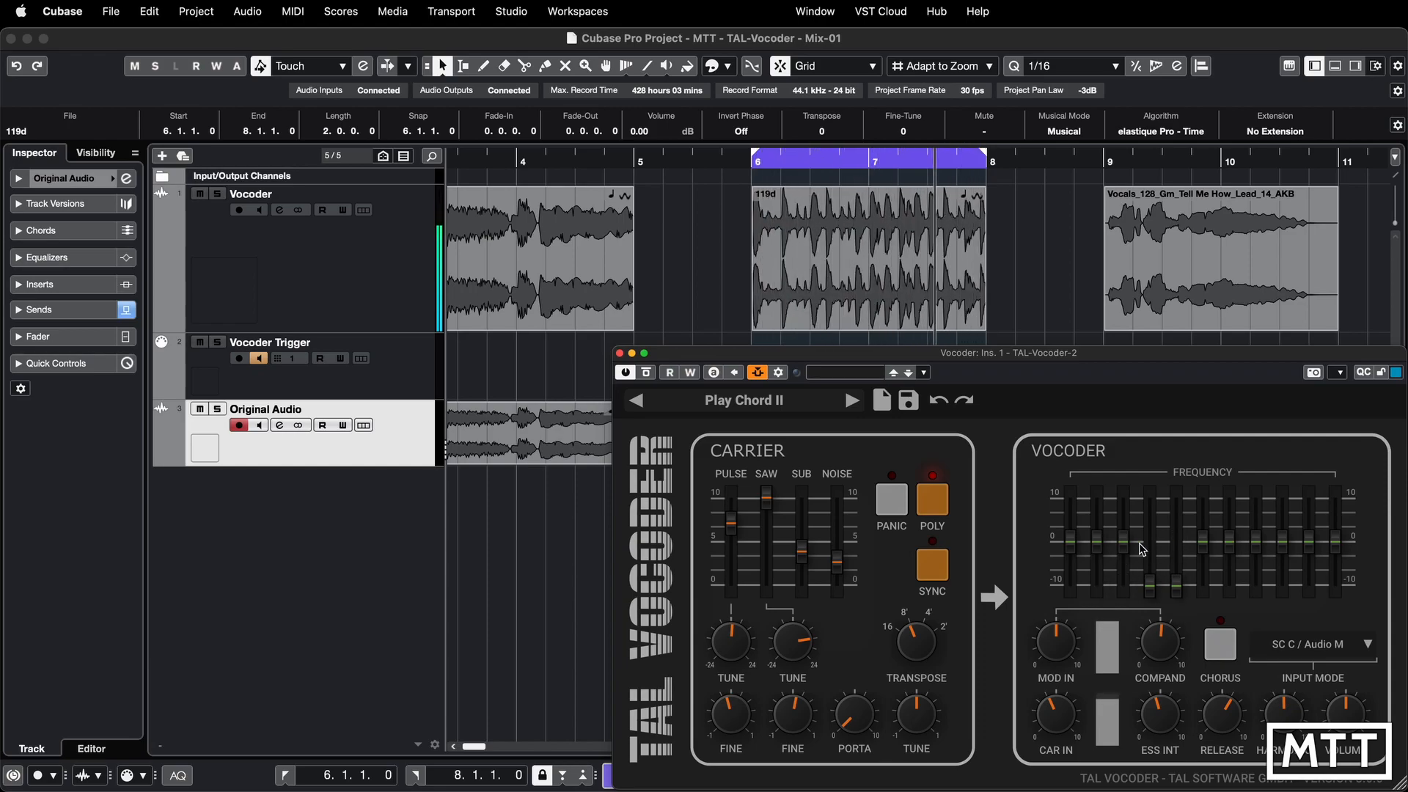
{"action": "left_click", "coordinate": [1149, 547]}
{"action": "left_click", "coordinate": [1176, 546]}
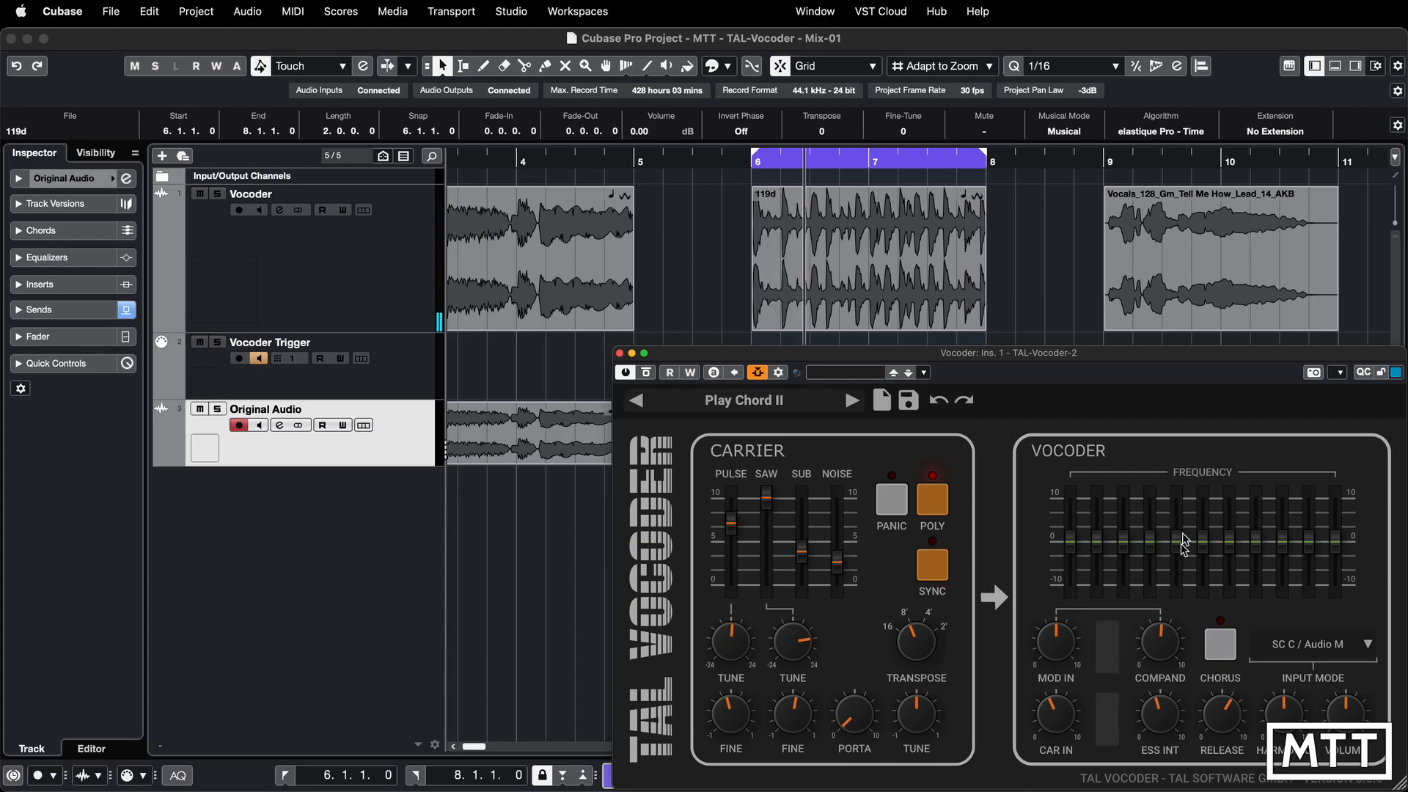
Loop the vocal clip on the Vocoder track from bar 9 to 11, play it and lower Ess Int and Release to 0.
{"action": "left_click", "coordinate": [1197, 293]}
{"action": "key", "text": "p"}
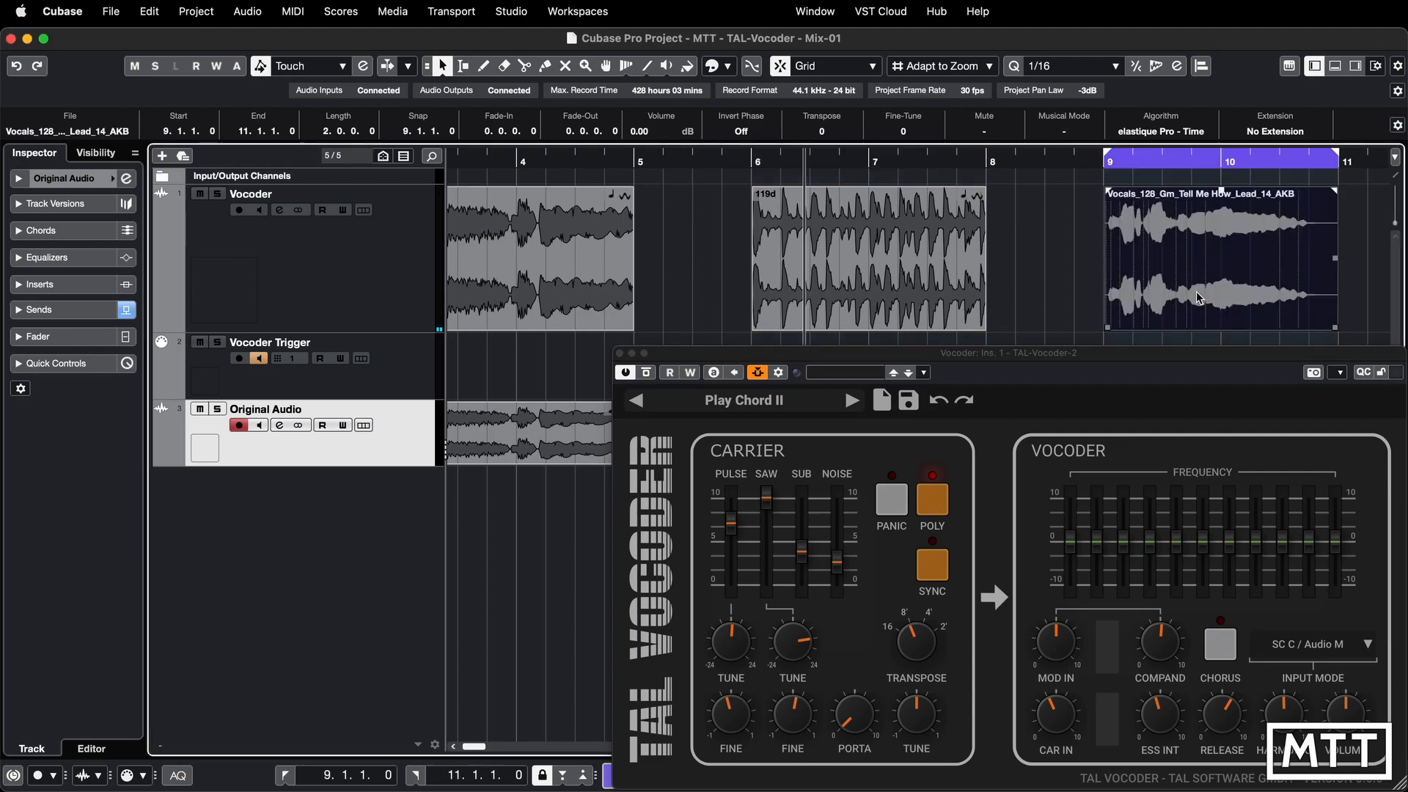
{"action": "key", "text": "KP_1"}
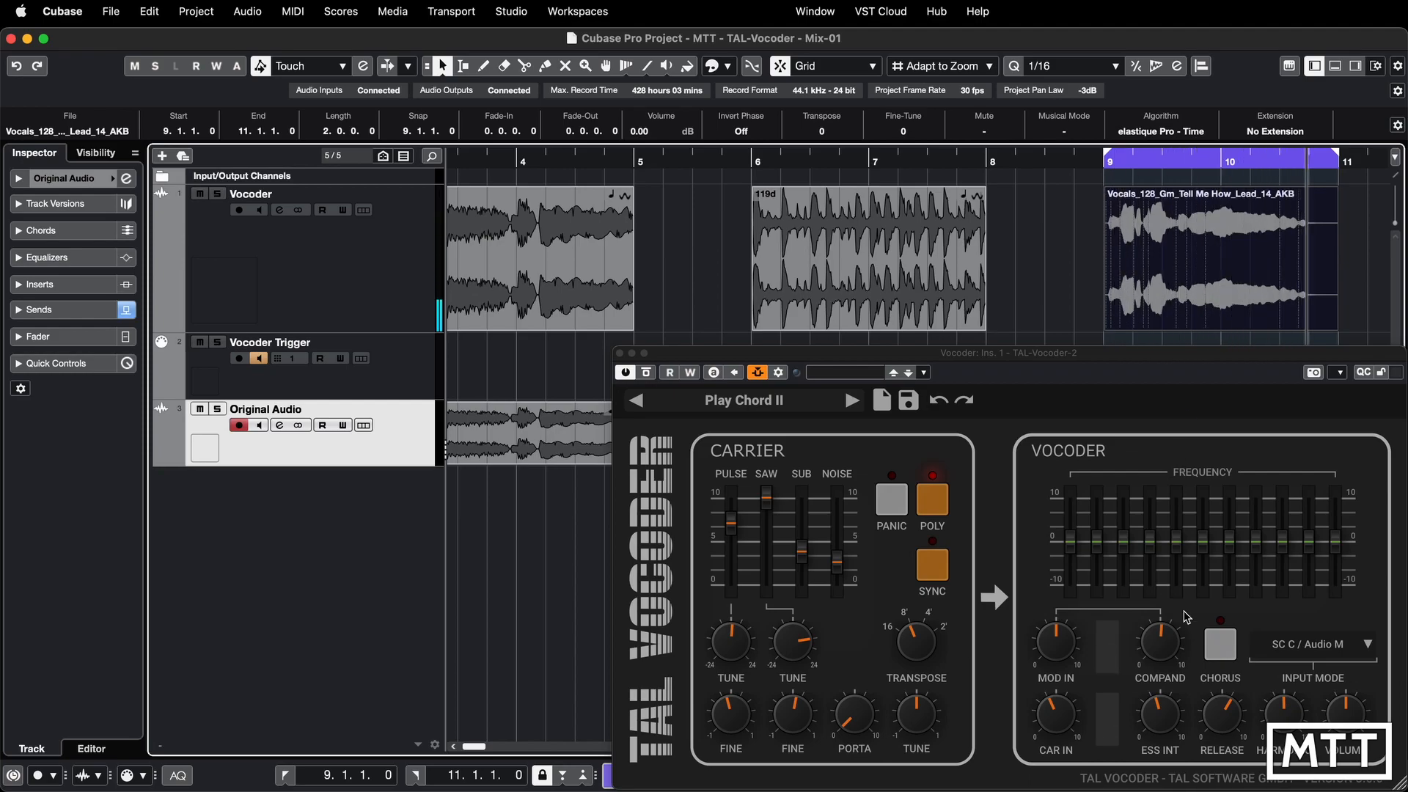
{"action": "left_click", "coordinate": [1171, 705]}
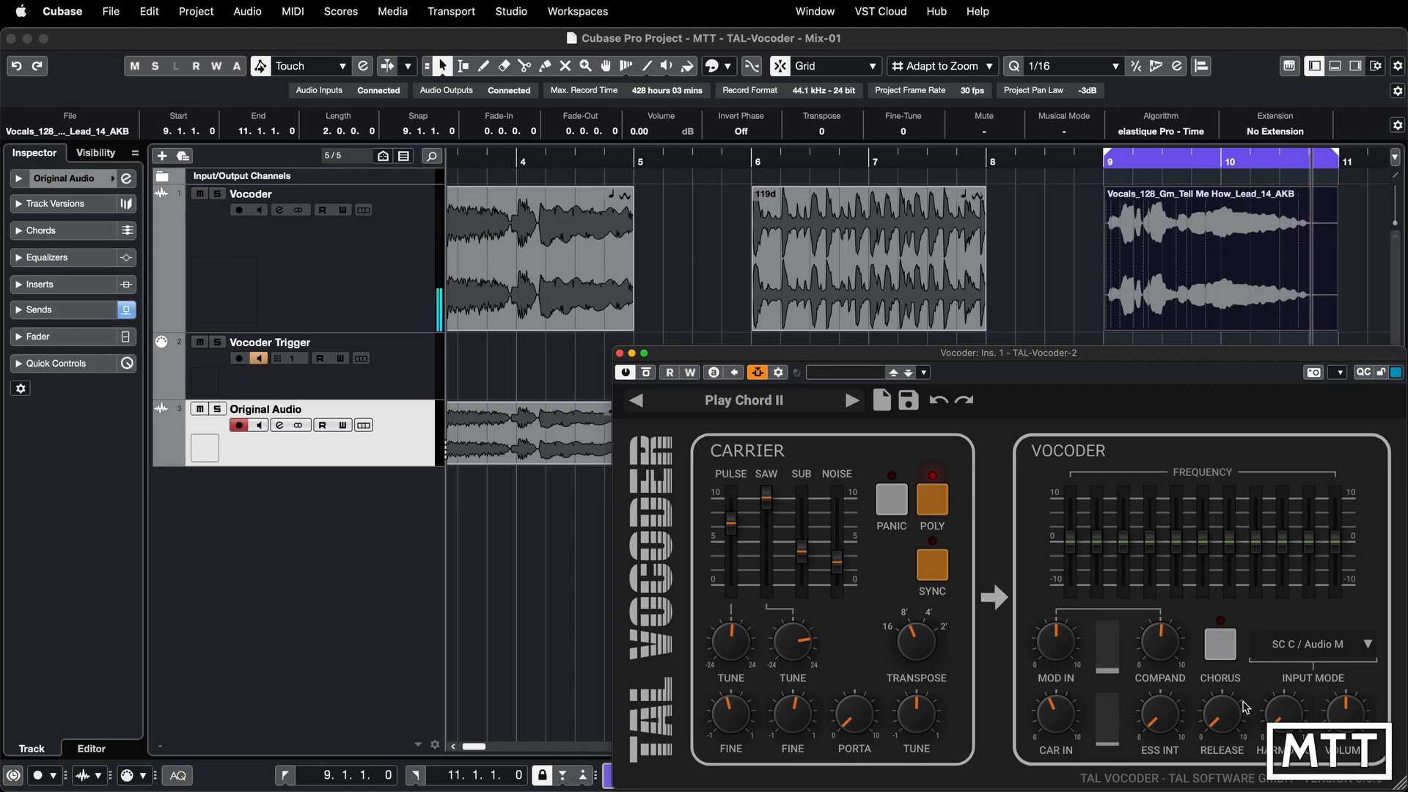
Delete the vocal copy on the Original Audio track and move the 04 098.5 2 drums01 clip to bar 9 in its place.
{"action": "left_click_drag", "start_coordinate": [1212, 359], "coordinate": [677, 290]}
{"action": "scroll", "coordinate": [997, 416], "scroll_direction": "right", "scroll_amount": 3}
{"action": "scroll", "coordinate": [997, 416], "scroll_direction": "right", "scroll_amount": 3}
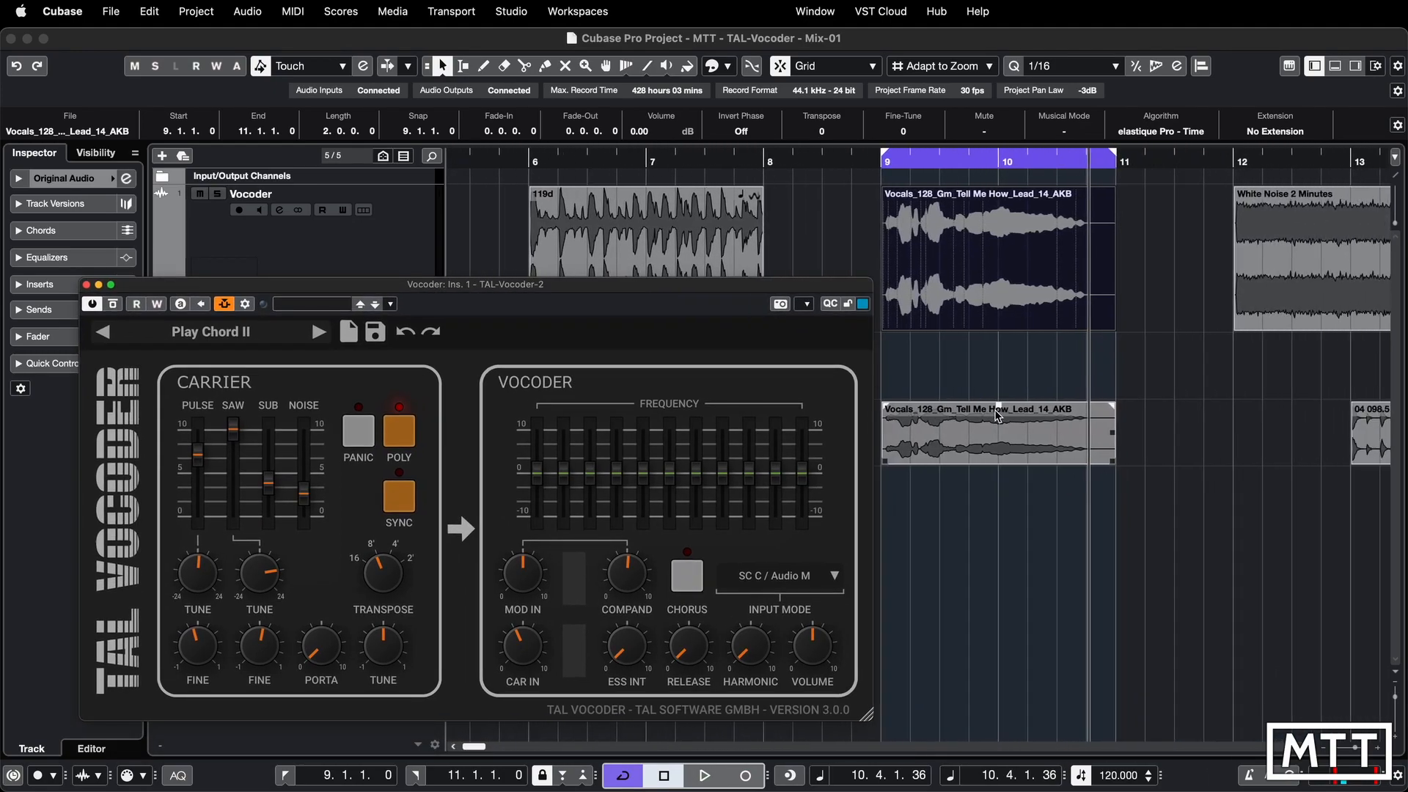
{"action": "left_click", "coordinate": [1004, 451]}
{"action": "key", "text": "Delete"}
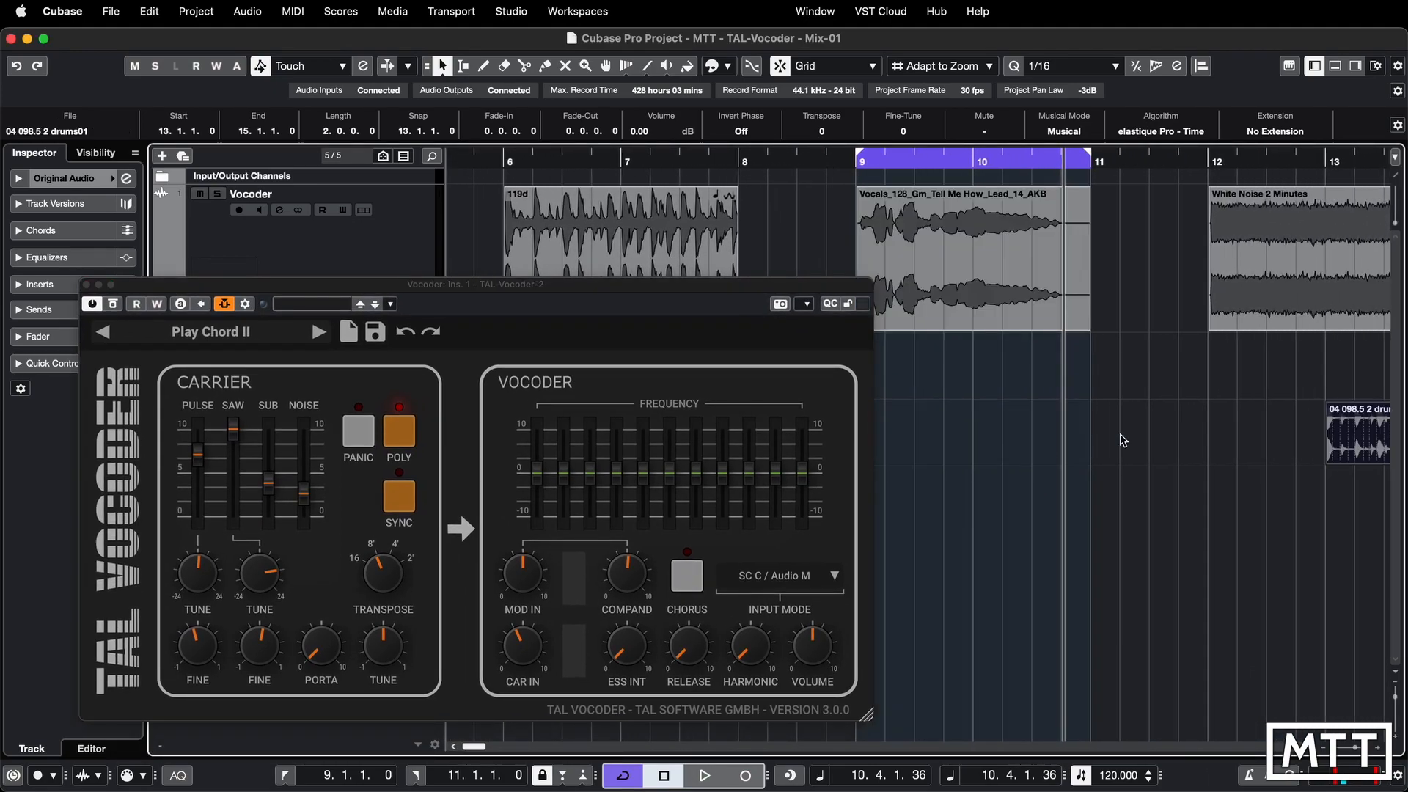
{"action": "left_click_drag", "start_coordinate": [1368, 431], "coordinate": [897, 440]}
{"action": "left_click_drag", "start_coordinate": [808, 288], "coordinate": [769, 289]}
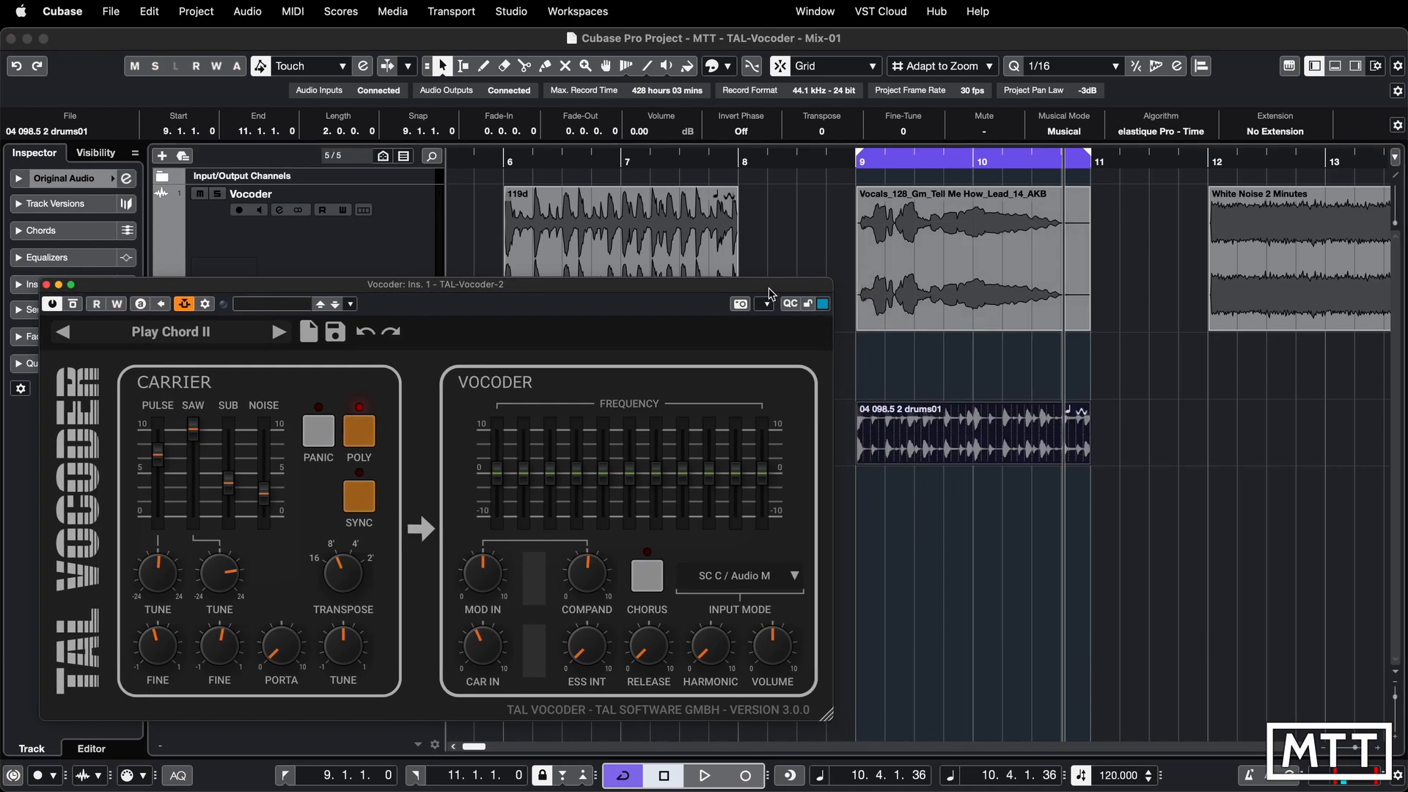
Play the vocal with the drums side-chained, raising Ess Int and Release to about 3 and Harmonic to about 4.
{"action": "key", "text": "space"}
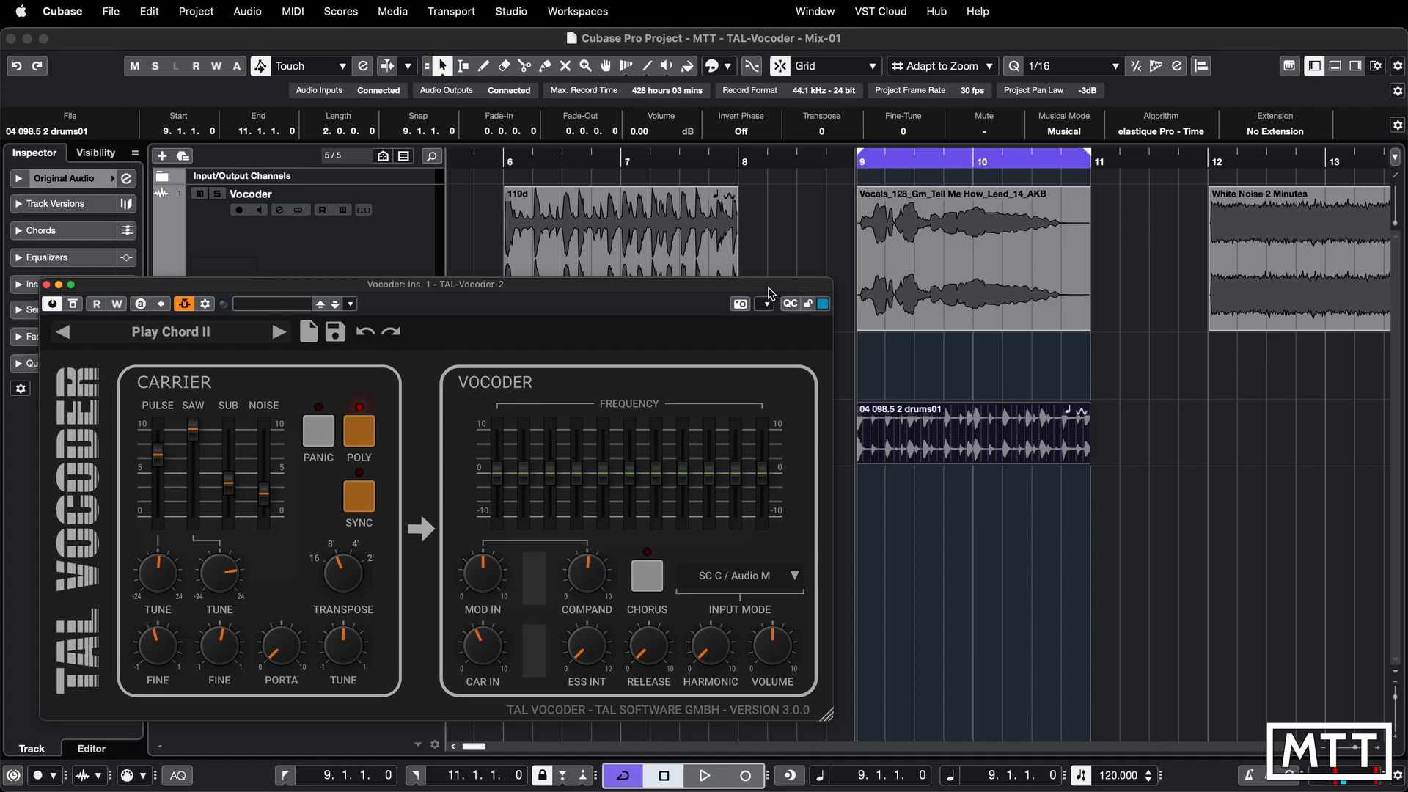
{"action": "key", "text": "space"}
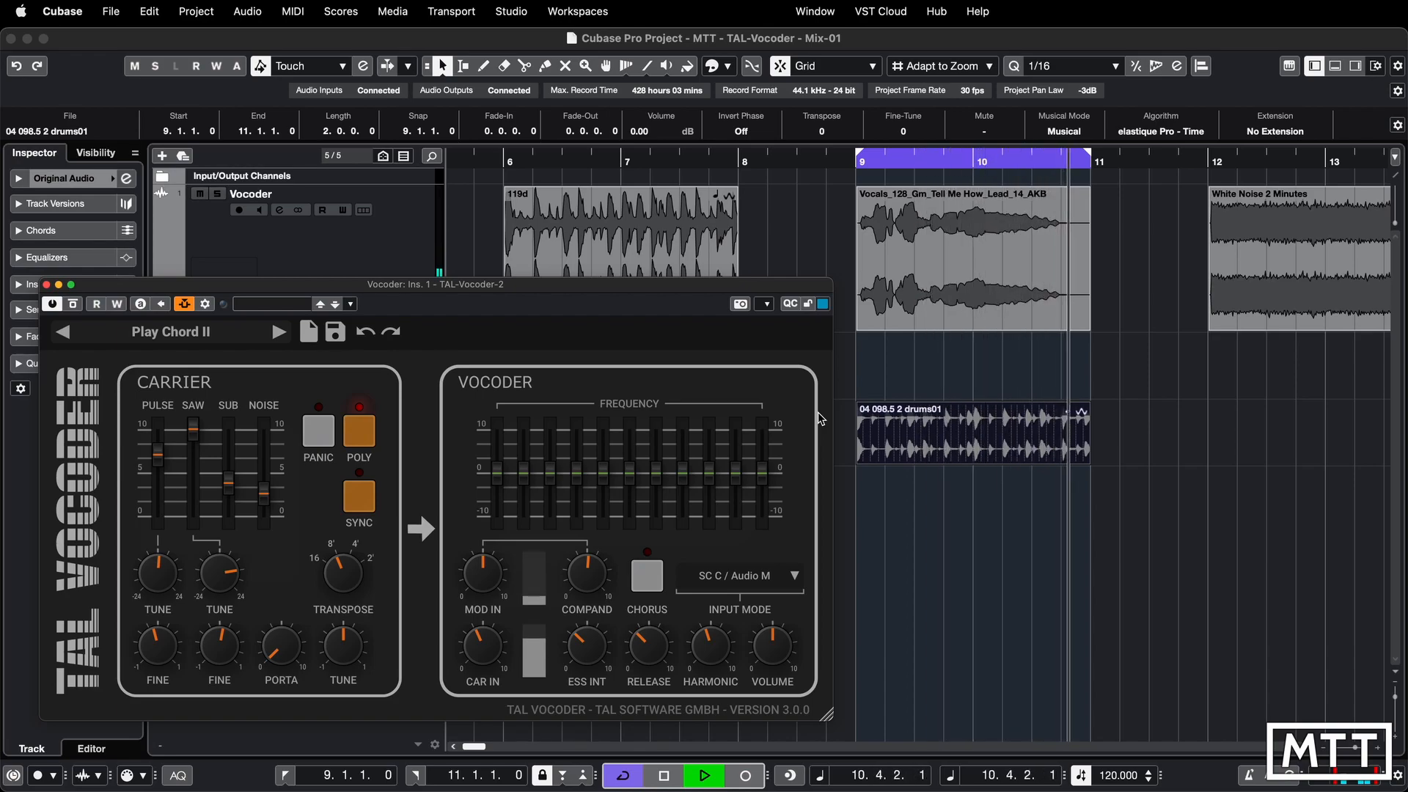
{"action": "key", "text": "space"}
Move the Original Audio track's 119d clip to about bar 11 and place the drums clip at bar 6, looping bars 6 to 8.
{"action": "key", "text": "g"}
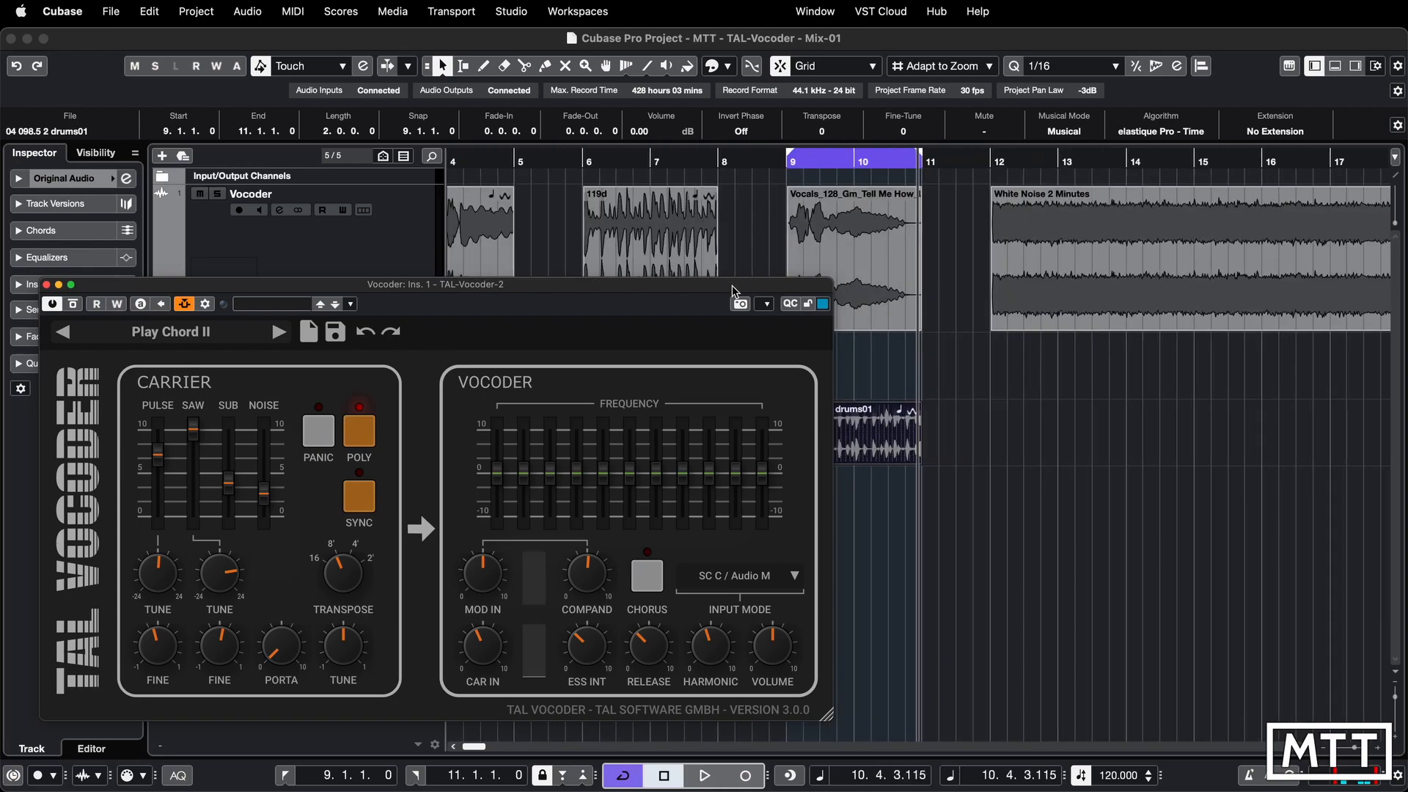
{"action": "left_click_drag", "start_coordinate": [732, 284], "coordinate": [473, 300]}
{"action": "left_click_drag", "start_coordinate": [657, 432], "coordinate": [1009, 438]}
{"action": "left_click", "coordinate": [860, 450]}
{"action": "left_click_drag", "start_coordinate": [860, 449], "coordinate": [670, 441]}
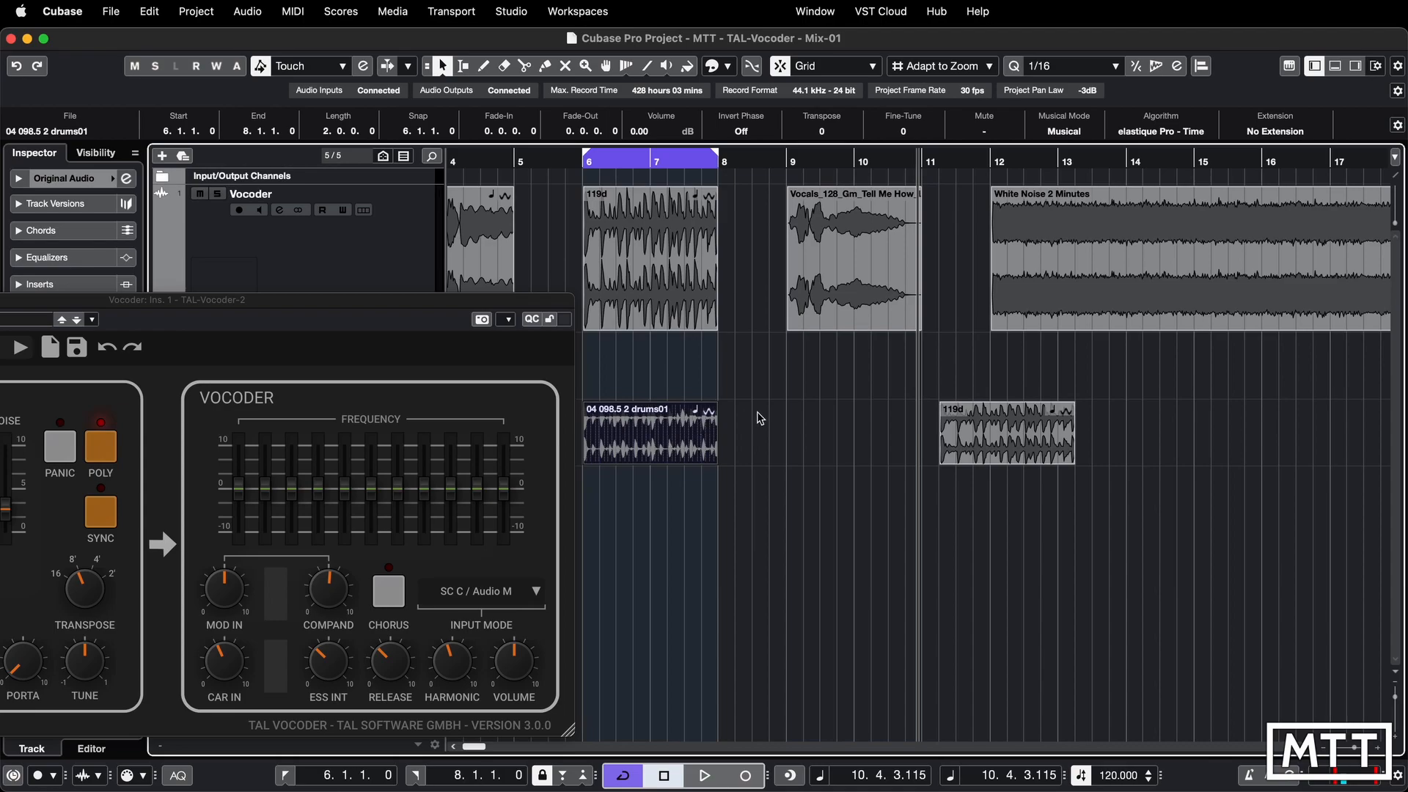
{"action": "scroll", "coordinate": [759, 418], "scroll_direction": "left", "scroll_amount": 5}
{"action": "left_click_drag", "start_coordinate": [407, 305], "coordinate": [625, 291]}
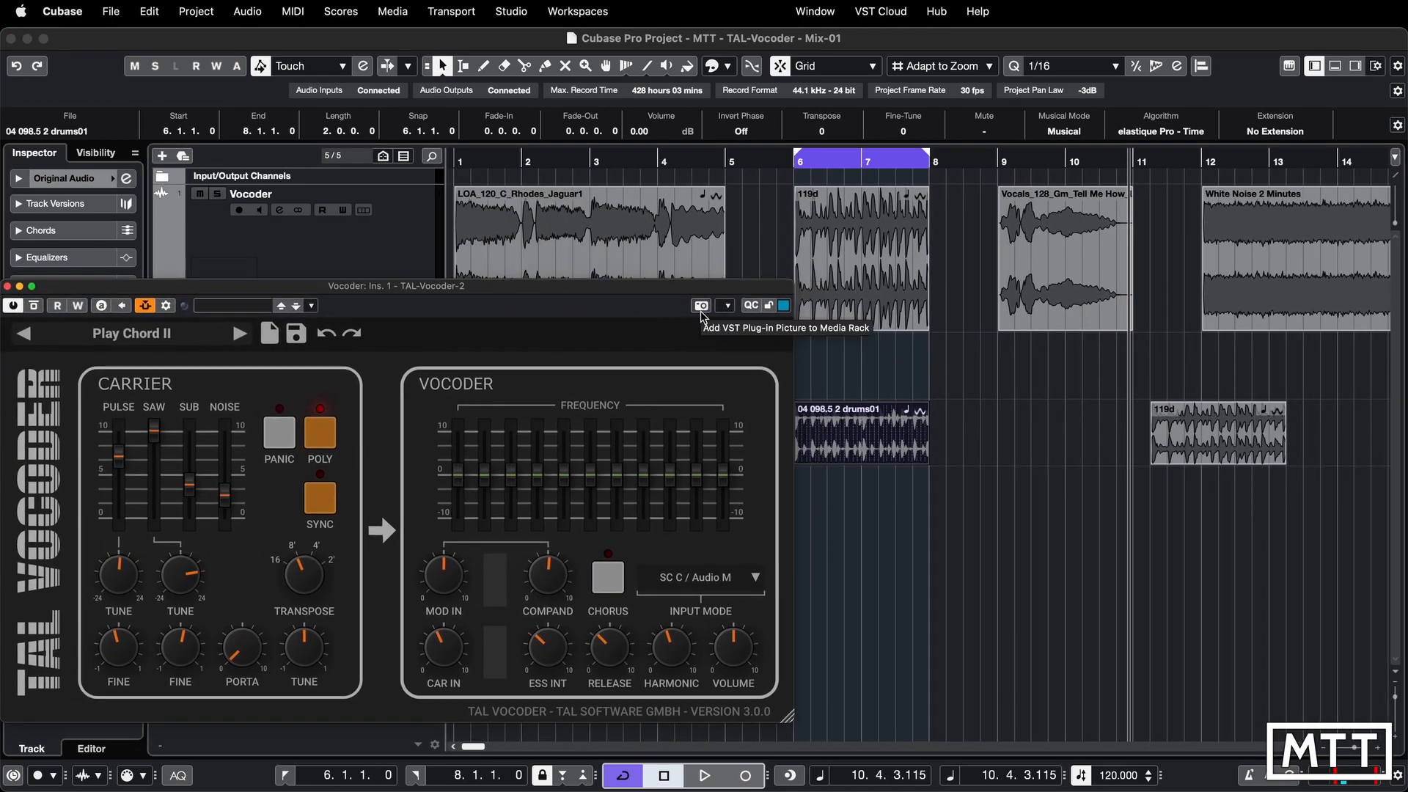
Audition the 119d clip with the drums side-chained over bars 6 to 8, keeping the plug-in window clear of the clips.
{"action": "key", "text": "space"}
{"action": "key", "text": "h"}
{"action": "key", "text": "h"}
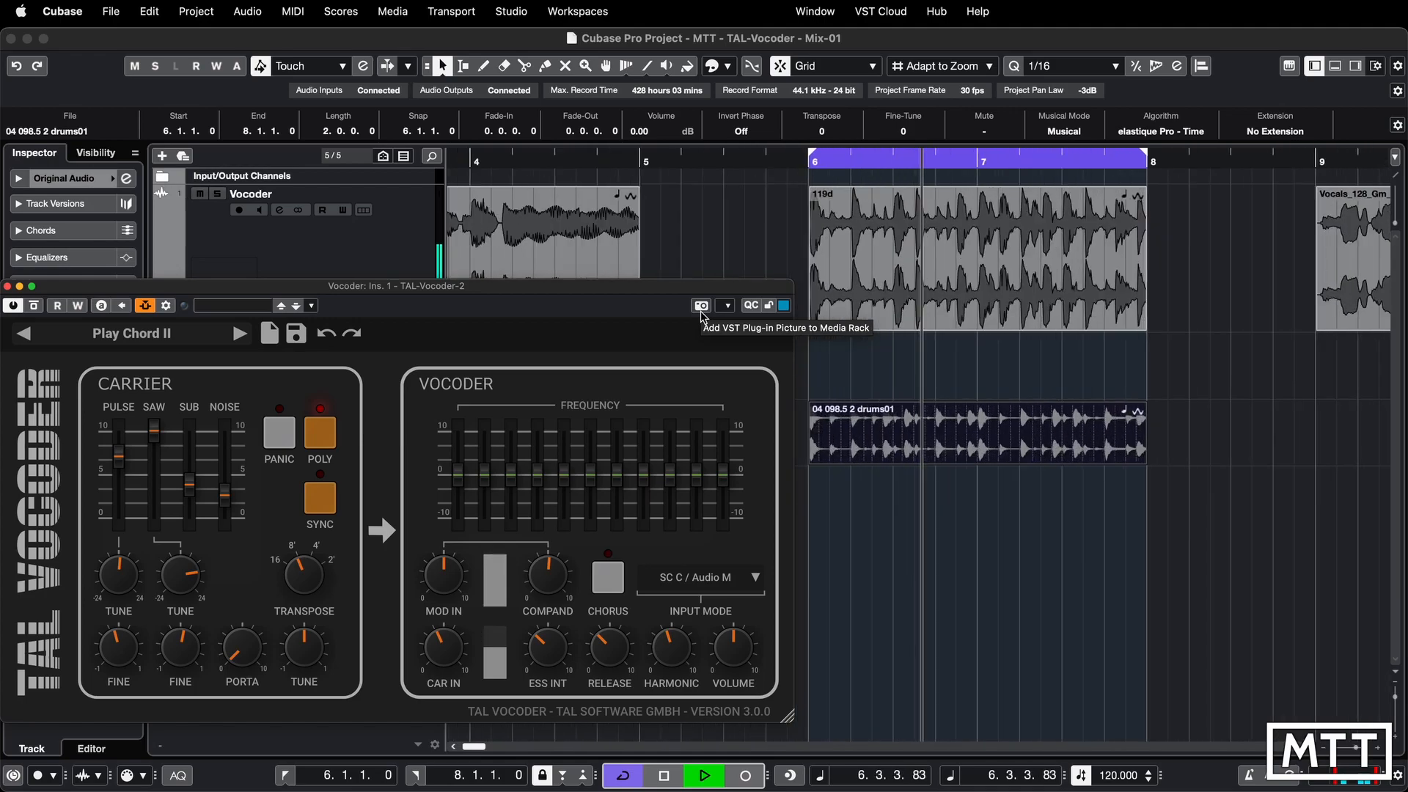
{"action": "left_click_drag", "start_coordinate": [732, 293], "coordinate": [716, 300]}
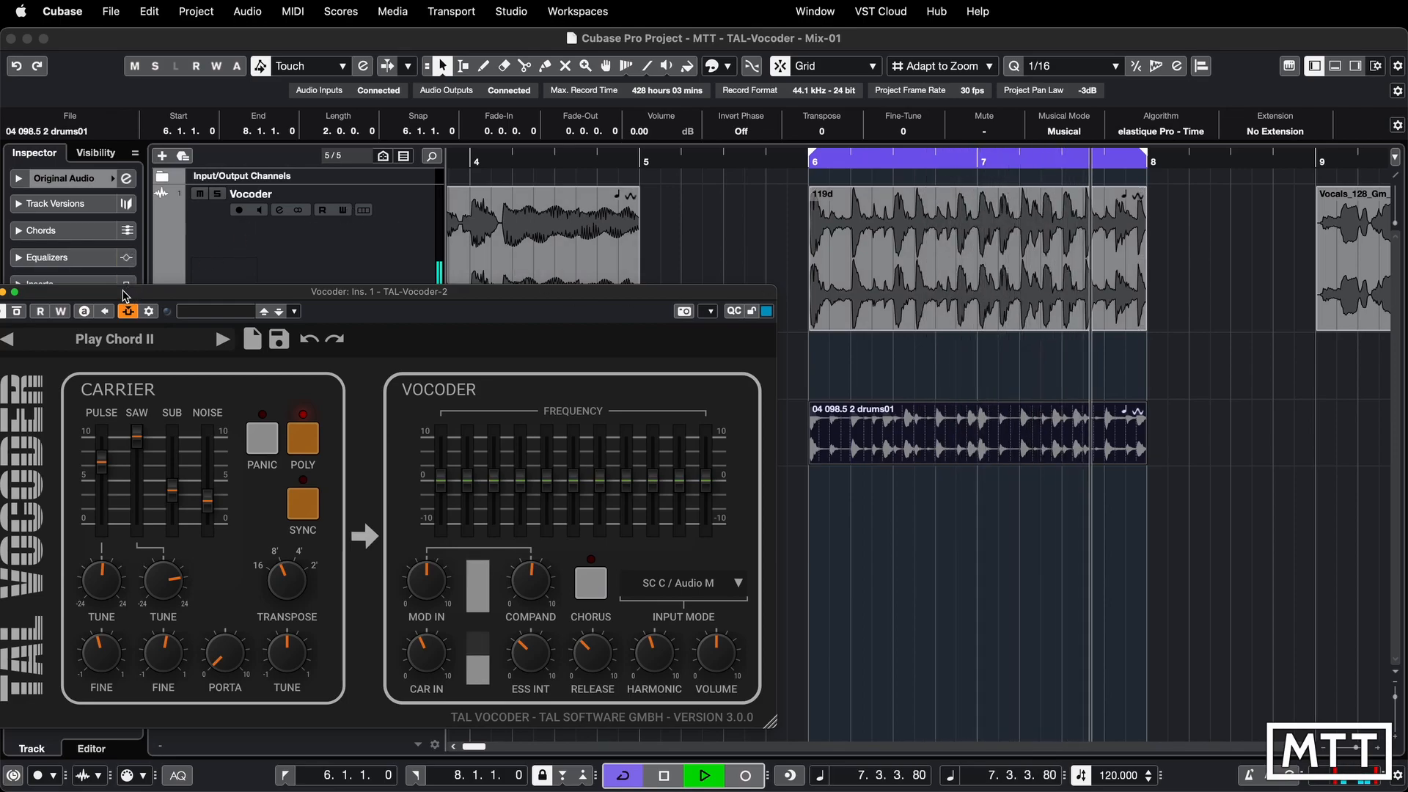
{"action": "left_click_drag", "start_coordinate": [8, 291], "coordinate": [81, 294]}
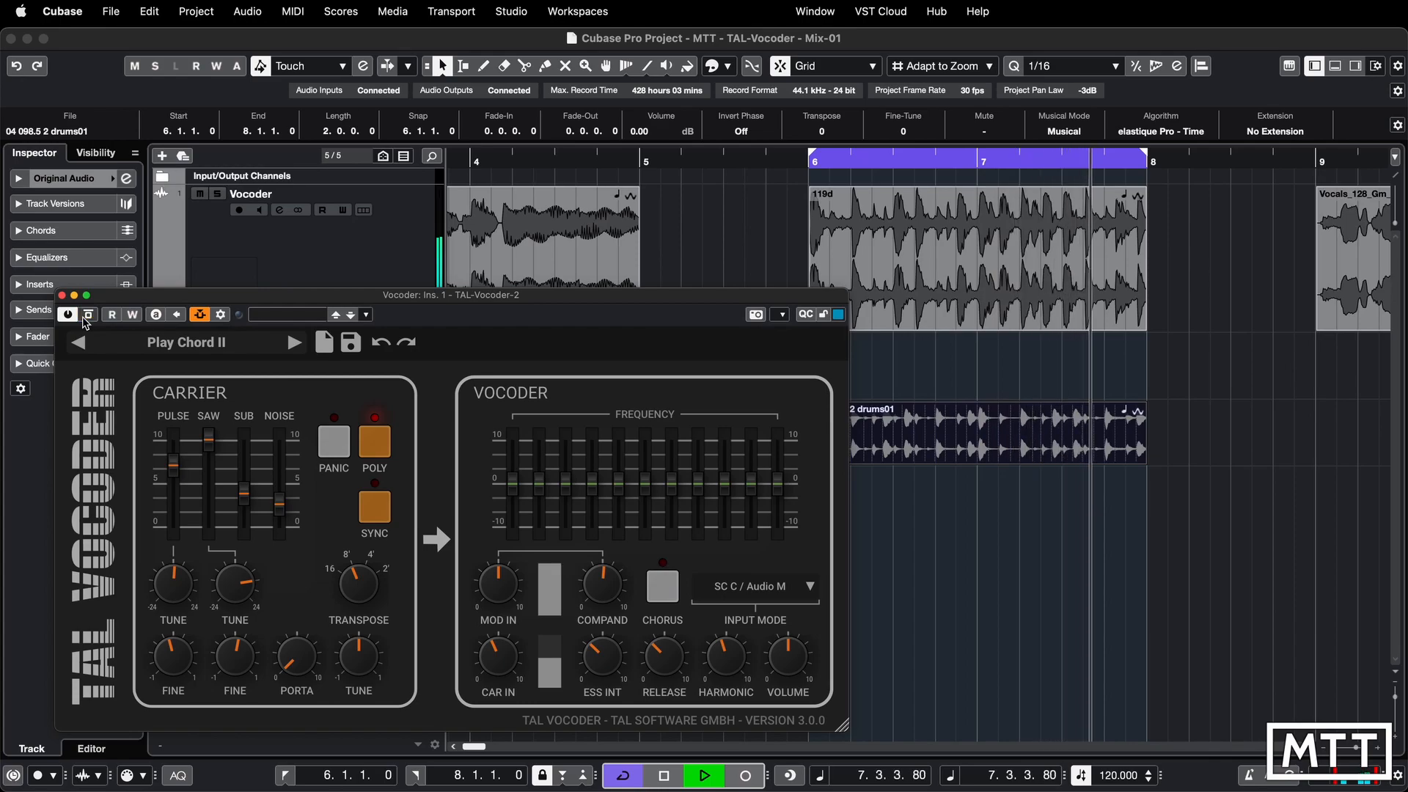
{"action": "left_click_drag", "start_coordinate": [682, 300], "coordinate": [628, 302]}
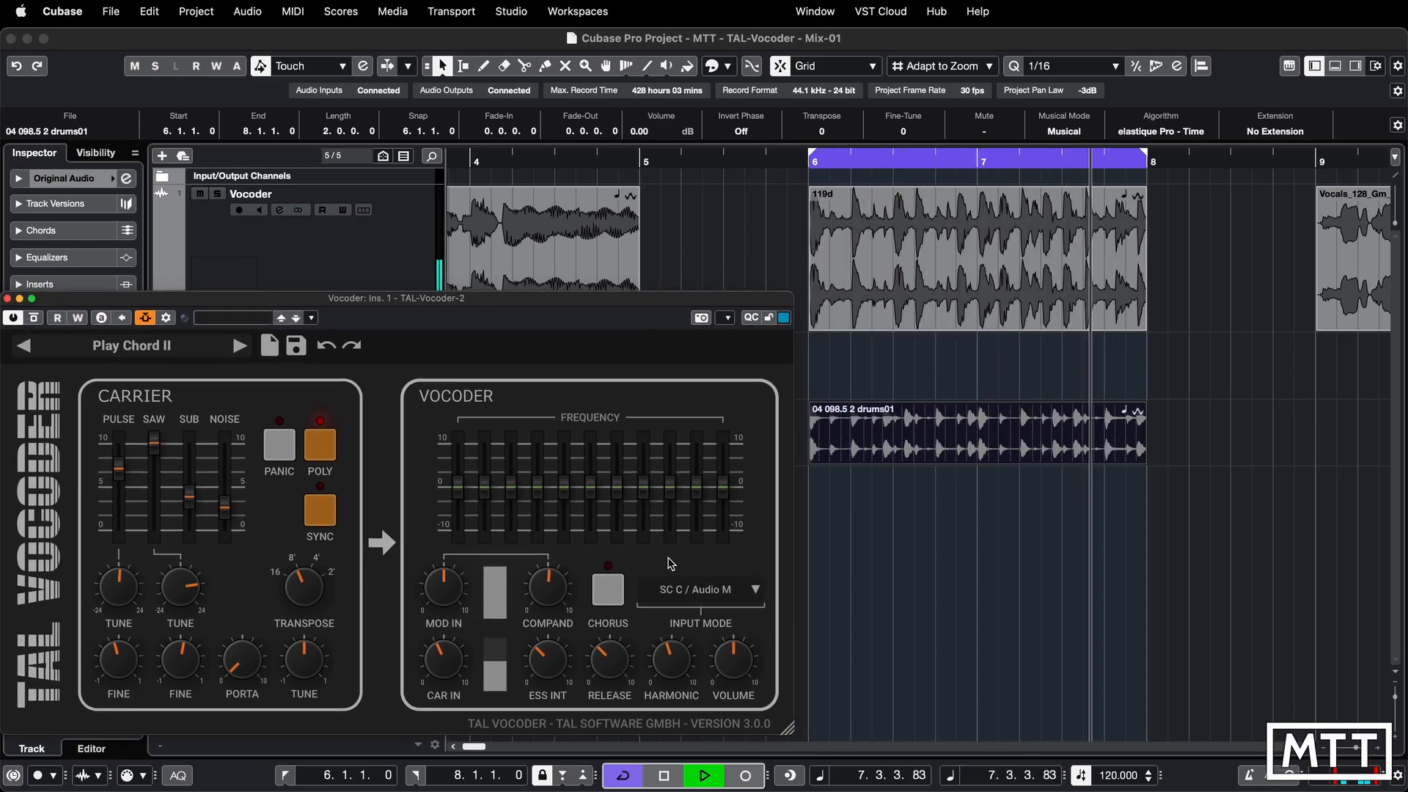
{"action": "key", "text": "space"}
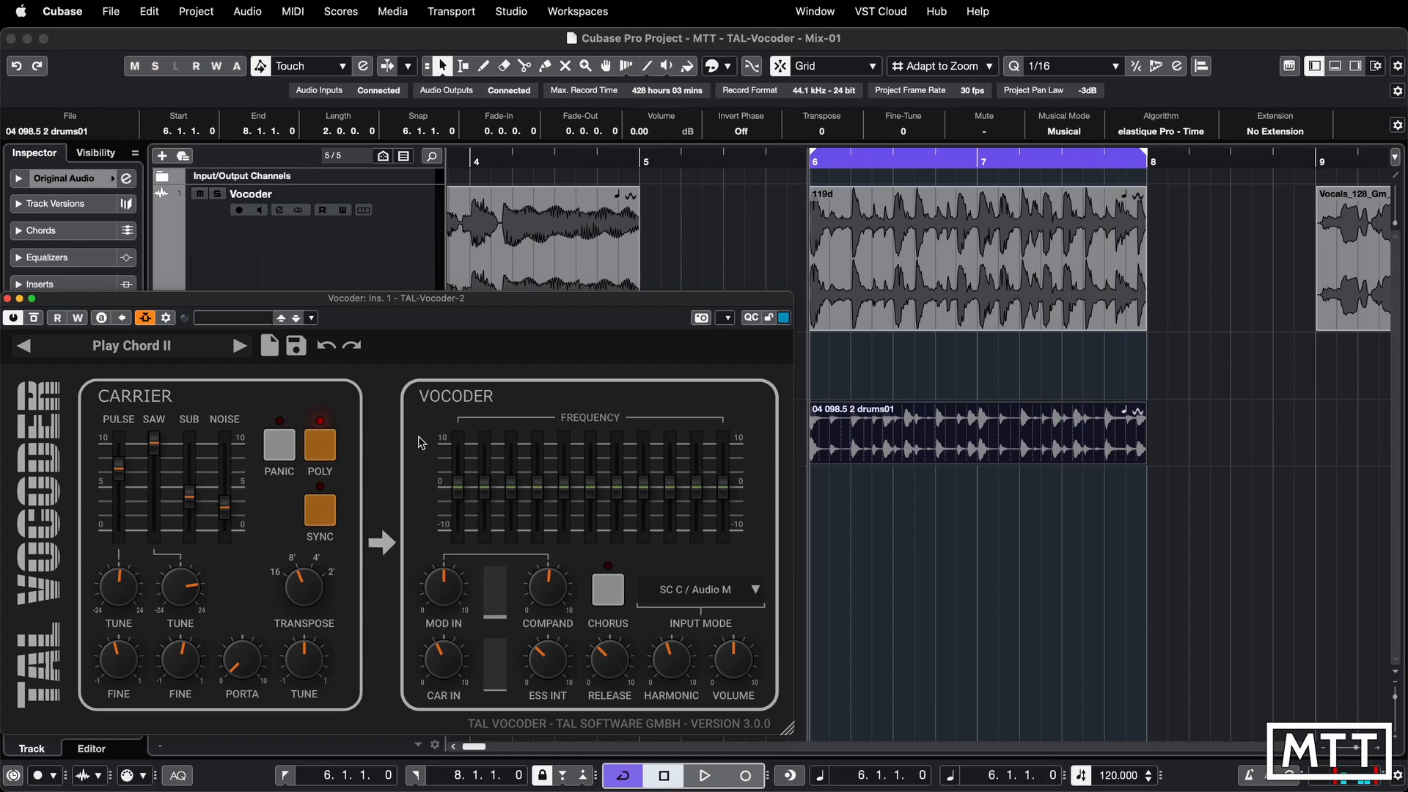
Play the loop with the vocoder bypassed for comparison, then re-enable the plug-in.
{"action": "left_click", "coordinate": [33, 319]}
{"action": "key", "text": "space"}
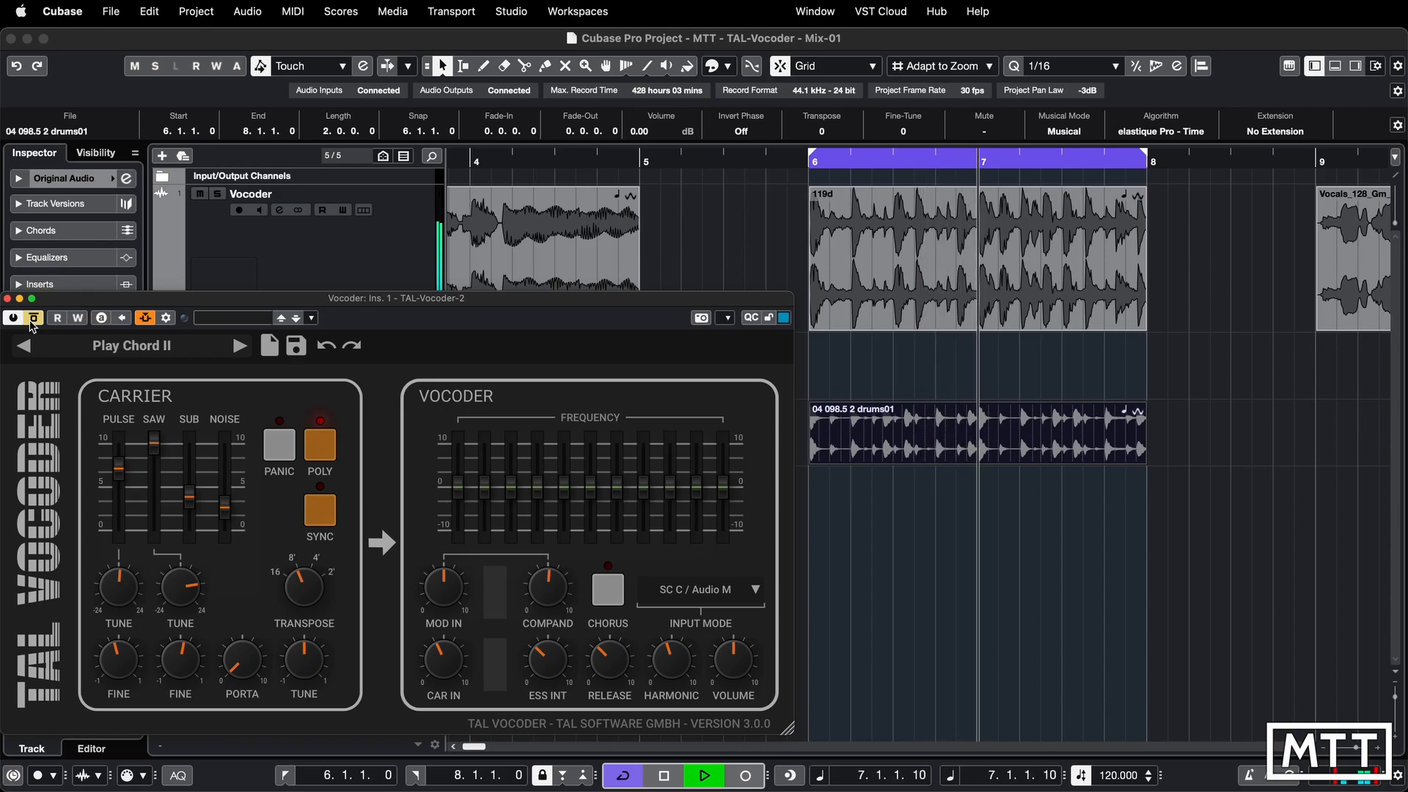
{"action": "key", "text": "space"}
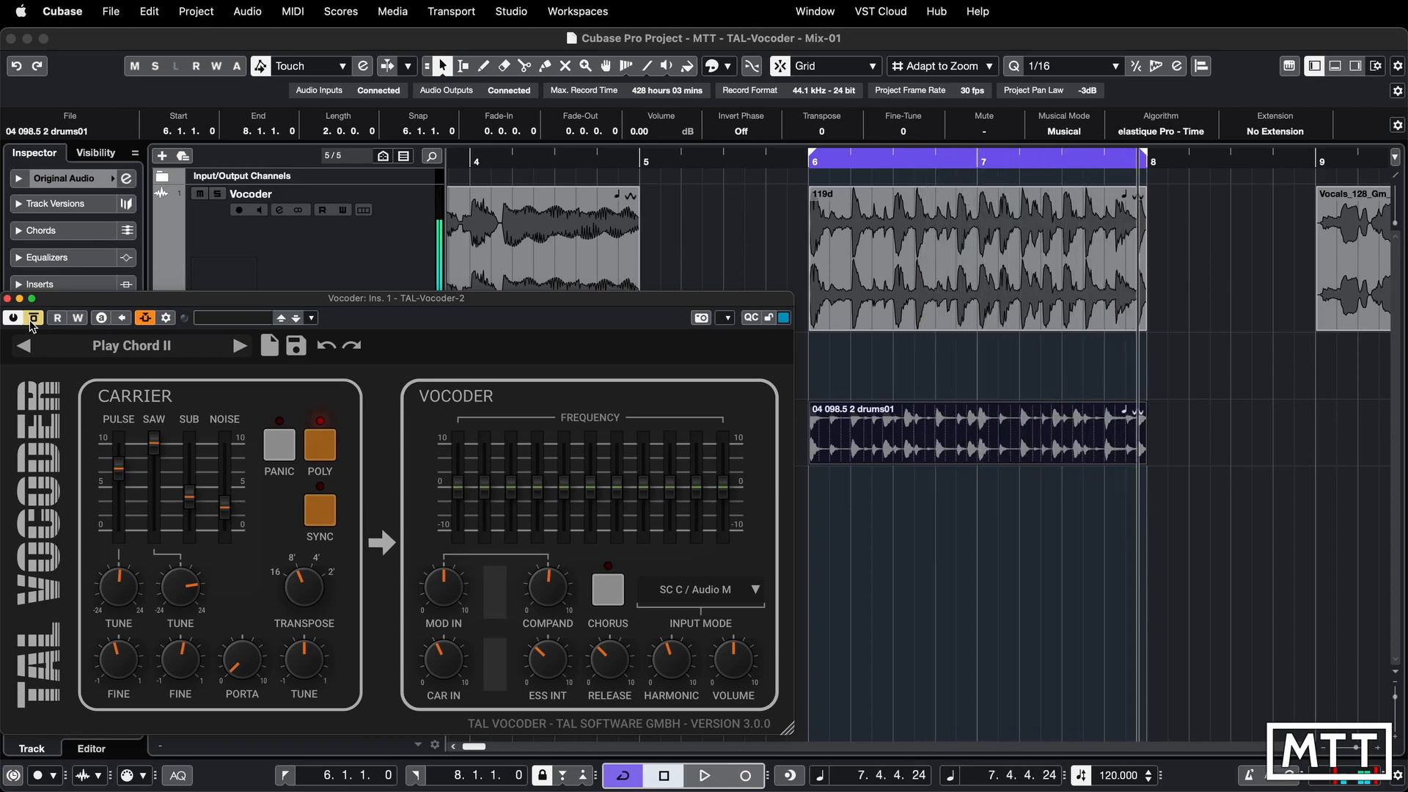
{"action": "left_click", "coordinate": [34, 320]}
Play the loop through the vocoder with Ess Int at about 6, Release at 0 and Harmonic lowered to about 3.
{"action": "key", "text": "space"}
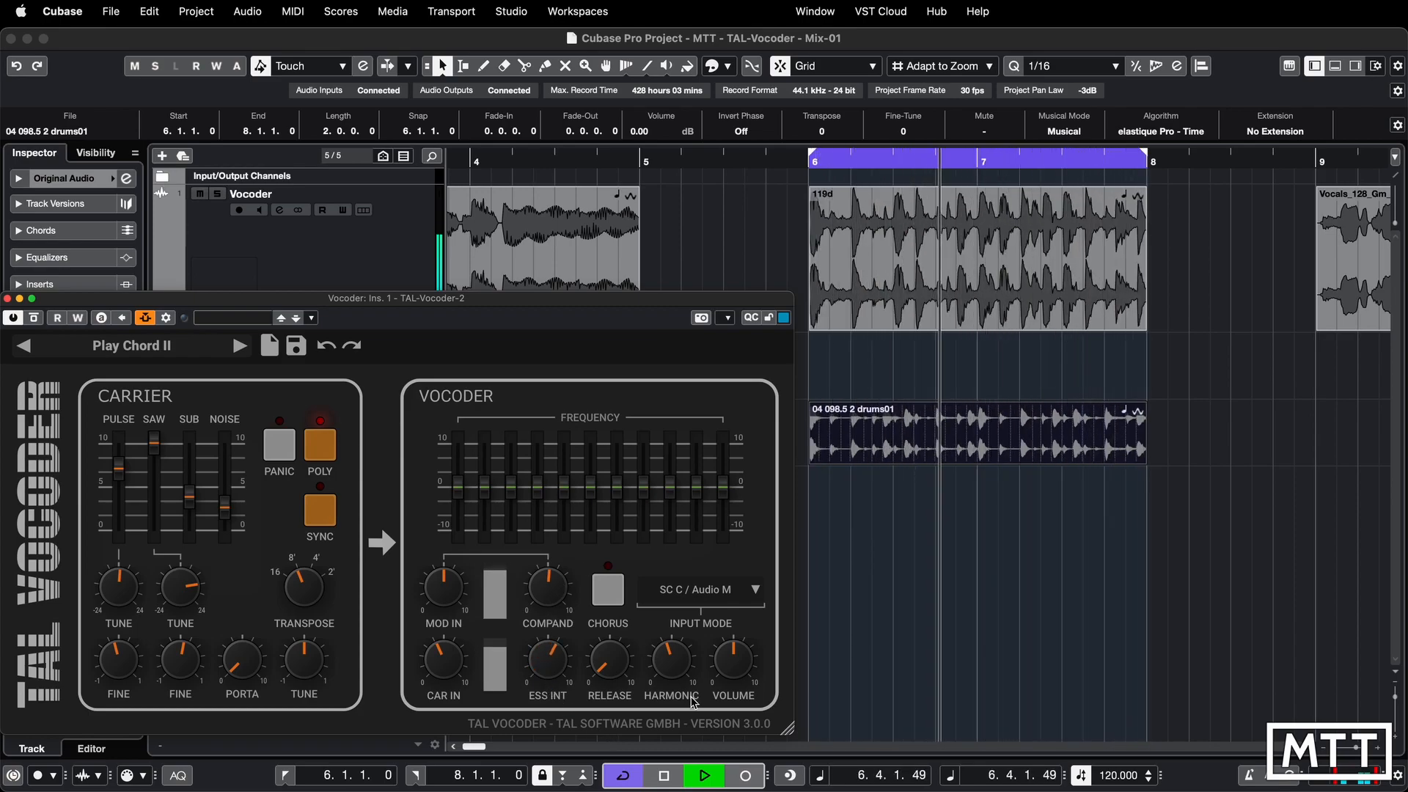
{"action": "left_click_drag", "start_coordinate": [671, 658], "coordinate": [671, 700]}
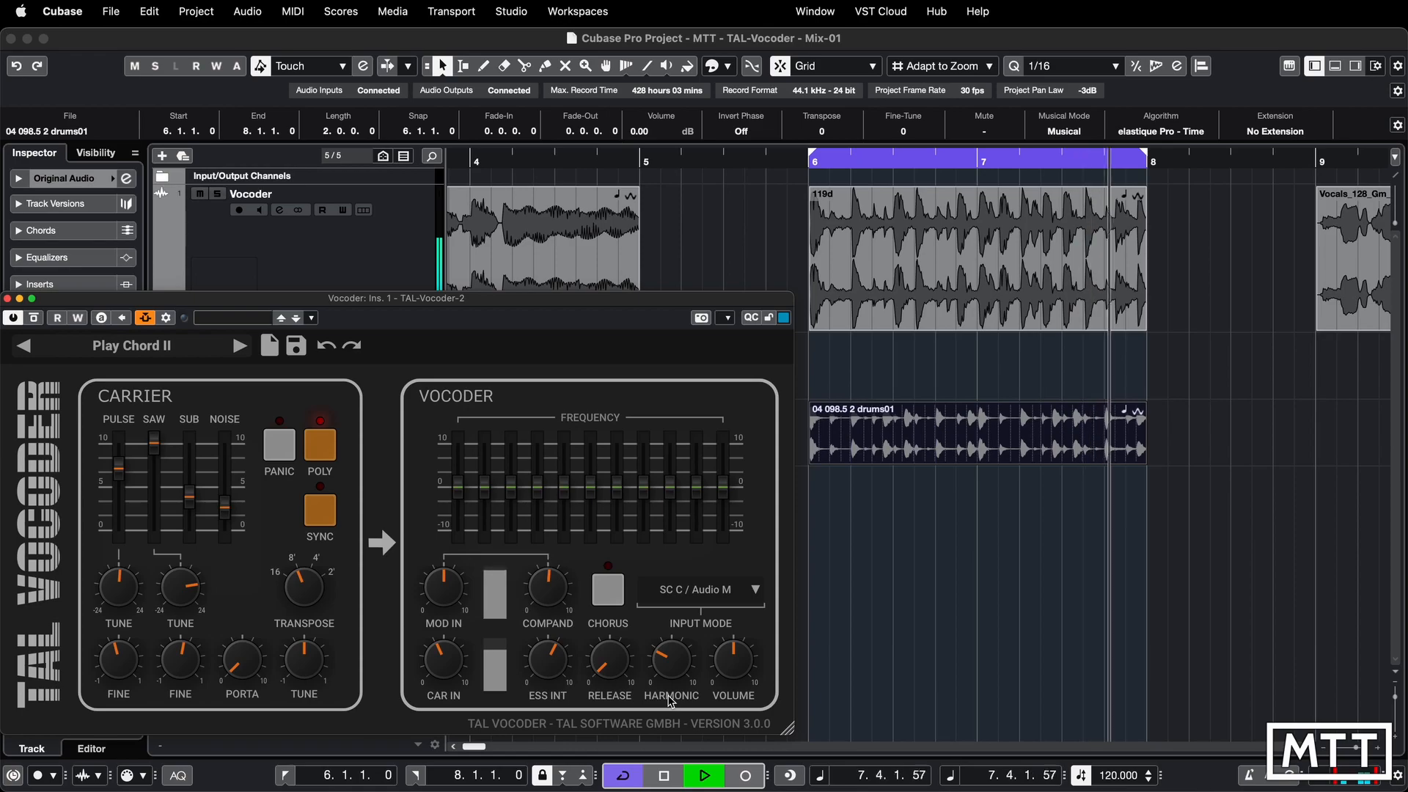
{"action": "key", "text": "space"}
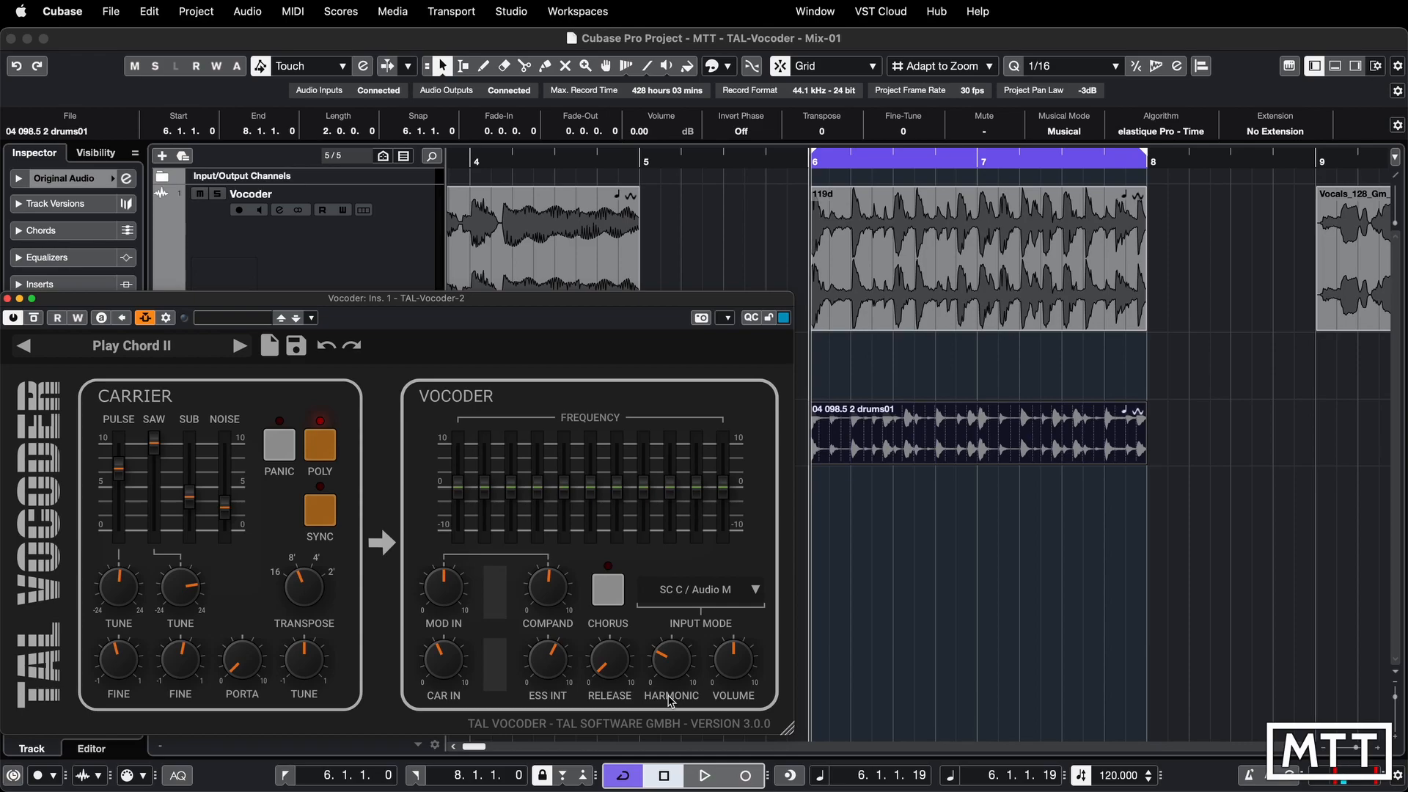
Move the plug-in window up and look through the Input Mode options and the Factory Presets list.
{"action": "left_click_drag", "start_coordinate": [594, 308], "coordinate": [670, 156]}
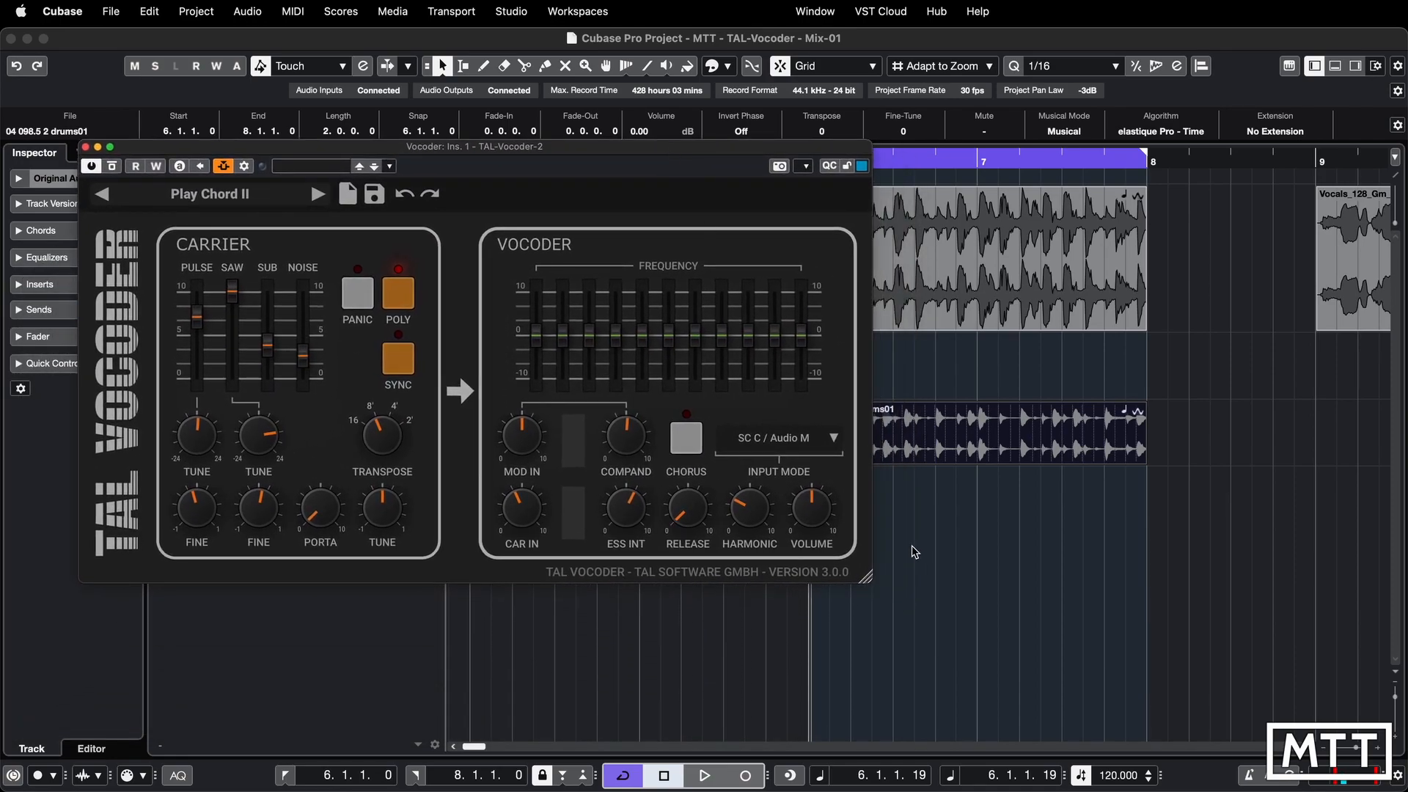
{"action": "left_click", "coordinate": [808, 438]}
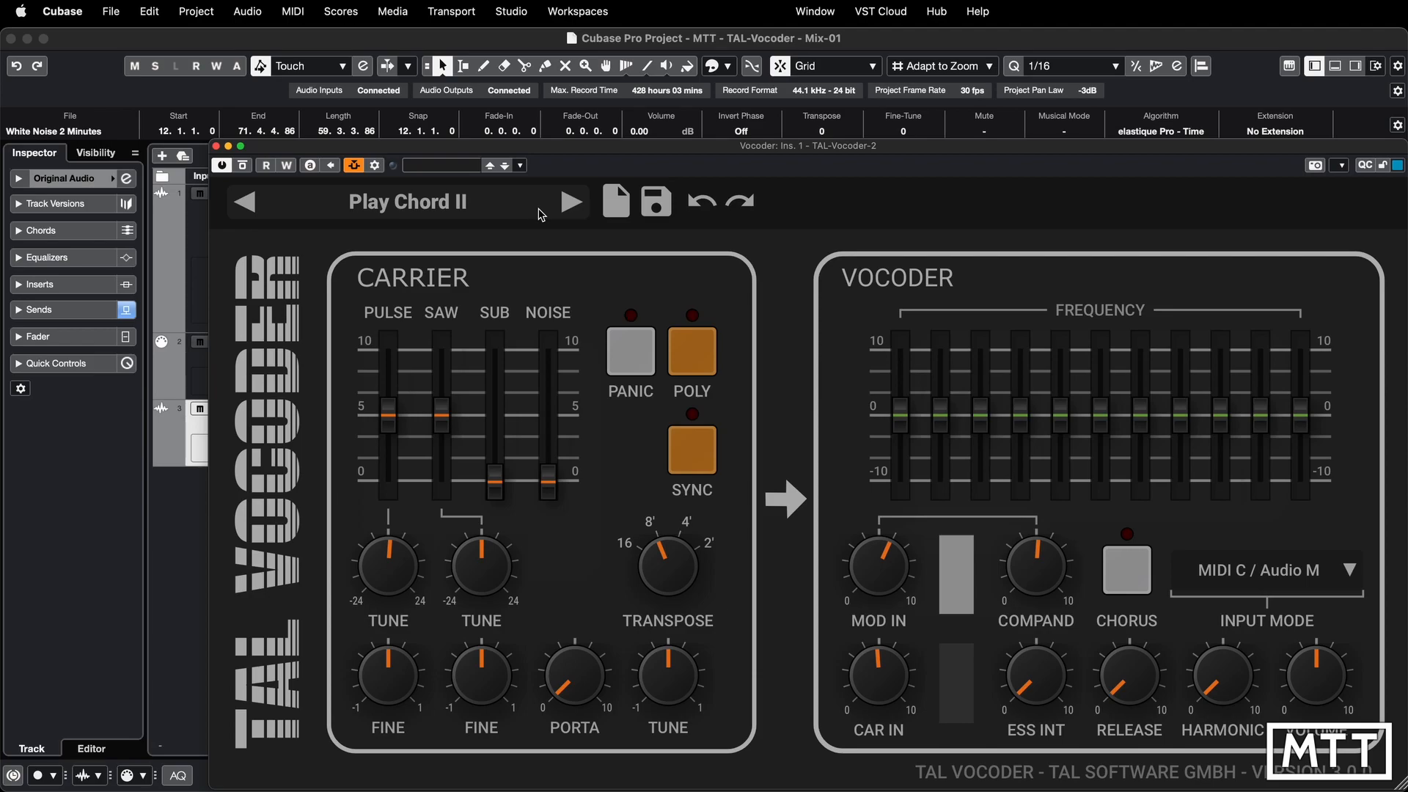
{"action": "left_click", "coordinate": [414, 209]}
{"action": "mouse_move", "coordinate": [467, 350]}
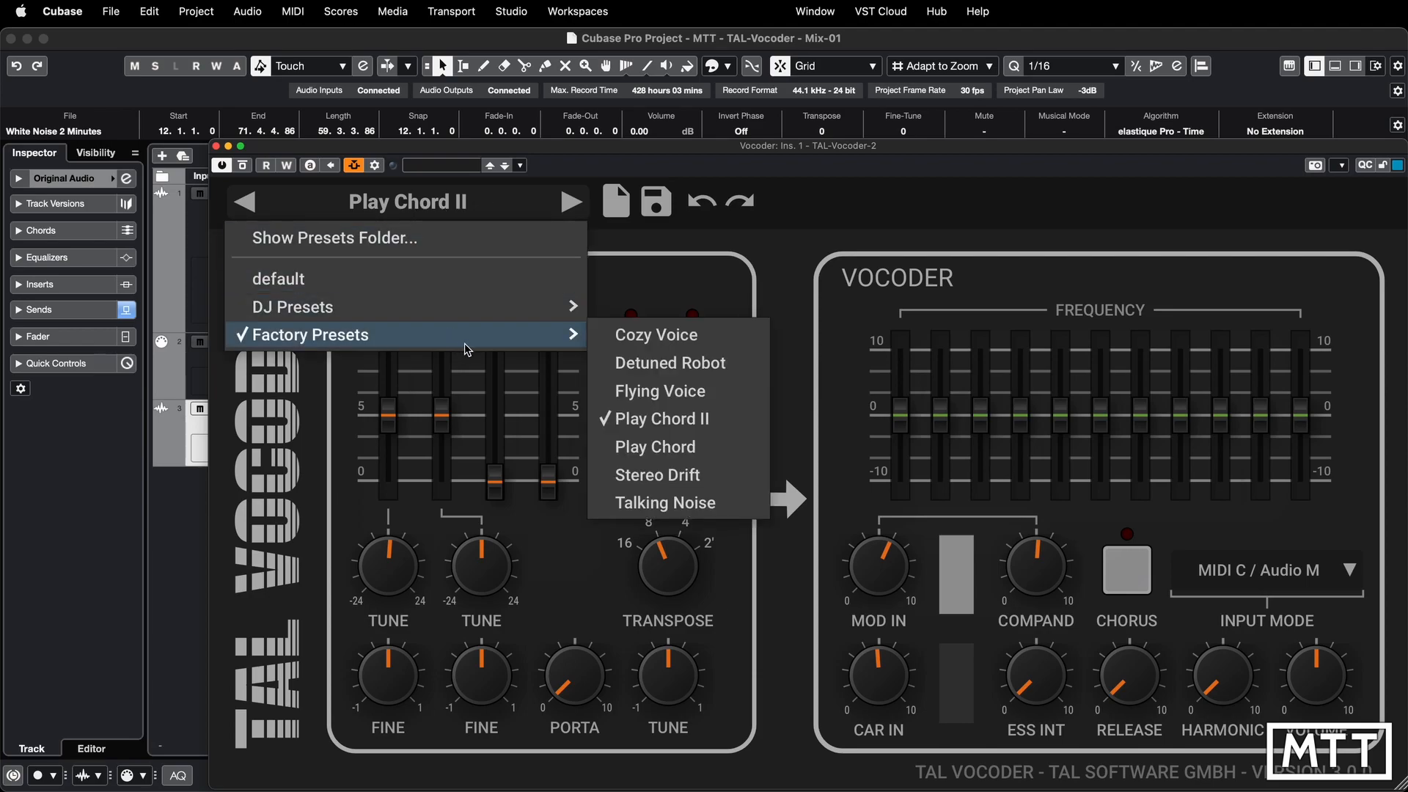
{"action": "left_click", "coordinate": [760, 240]}
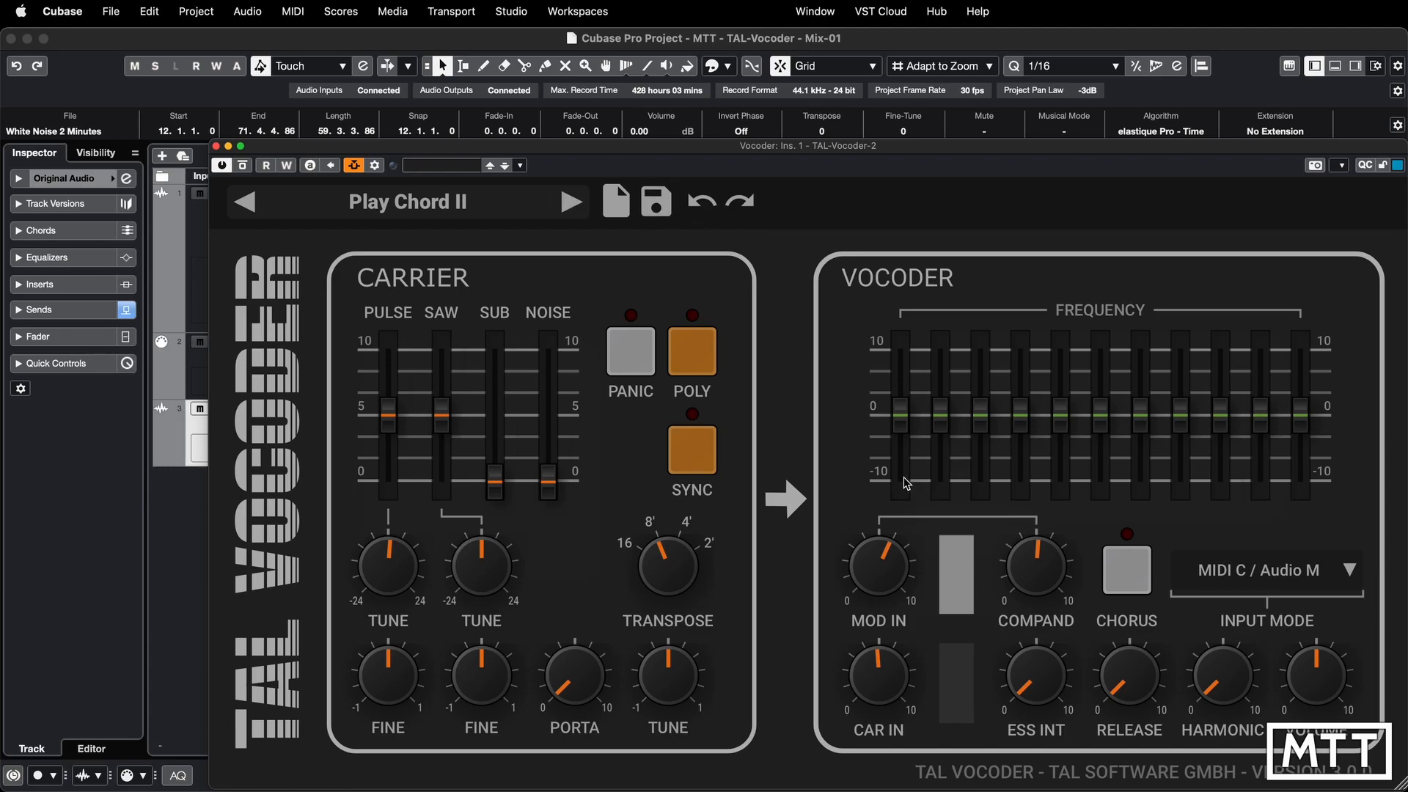
Set the first and seventh frequency bands to -10 and the fifth and ninth bands to 10.
{"action": "left_click_drag", "start_coordinate": [907, 420], "coordinate": [910, 513]}
{"action": "left_click_drag", "start_coordinate": [1066, 424], "coordinate": [1064, 297]}
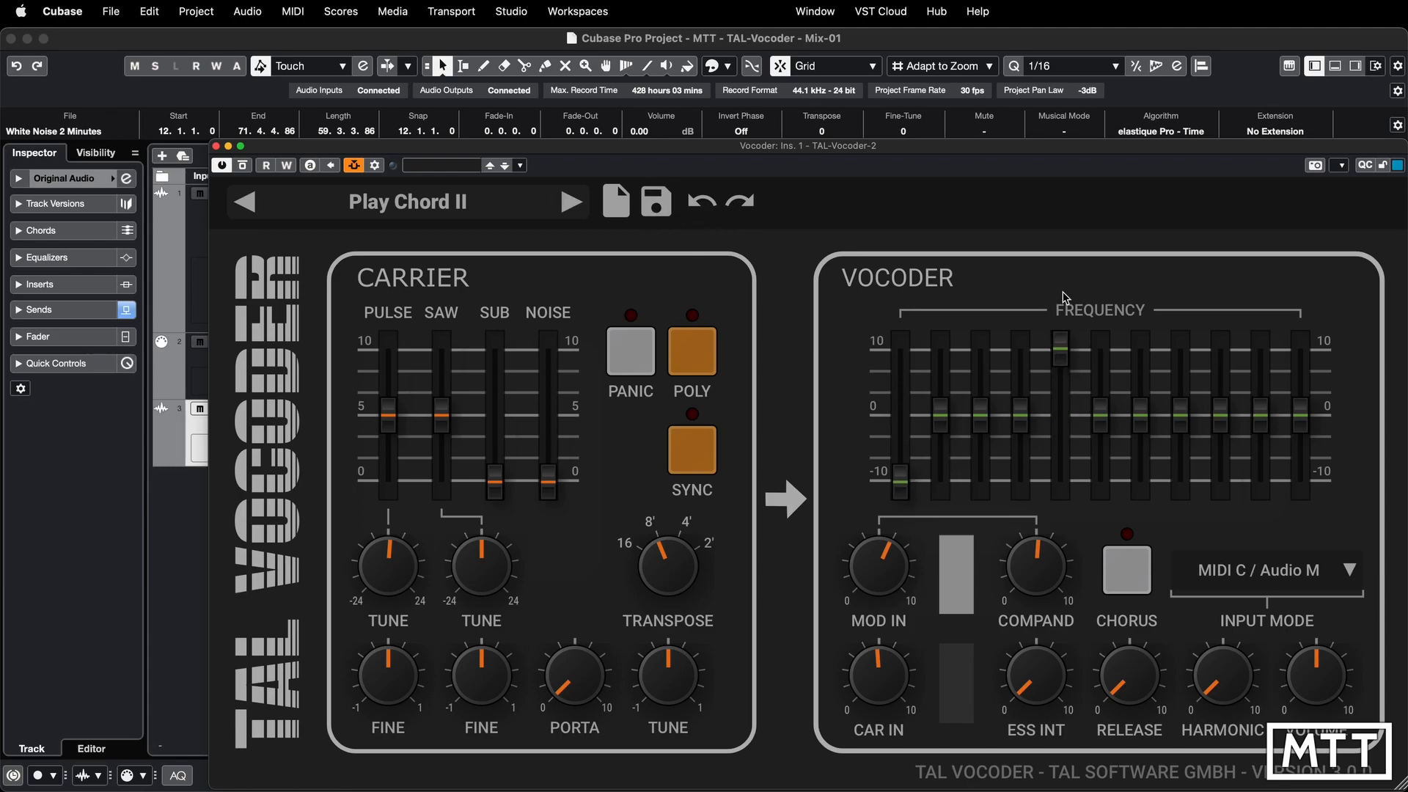
{"action": "left_click_drag", "start_coordinate": [1139, 420], "coordinate": [1141, 515]}
{"action": "left_click_drag", "start_coordinate": [1214, 426], "coordinate": [1218, 315]}
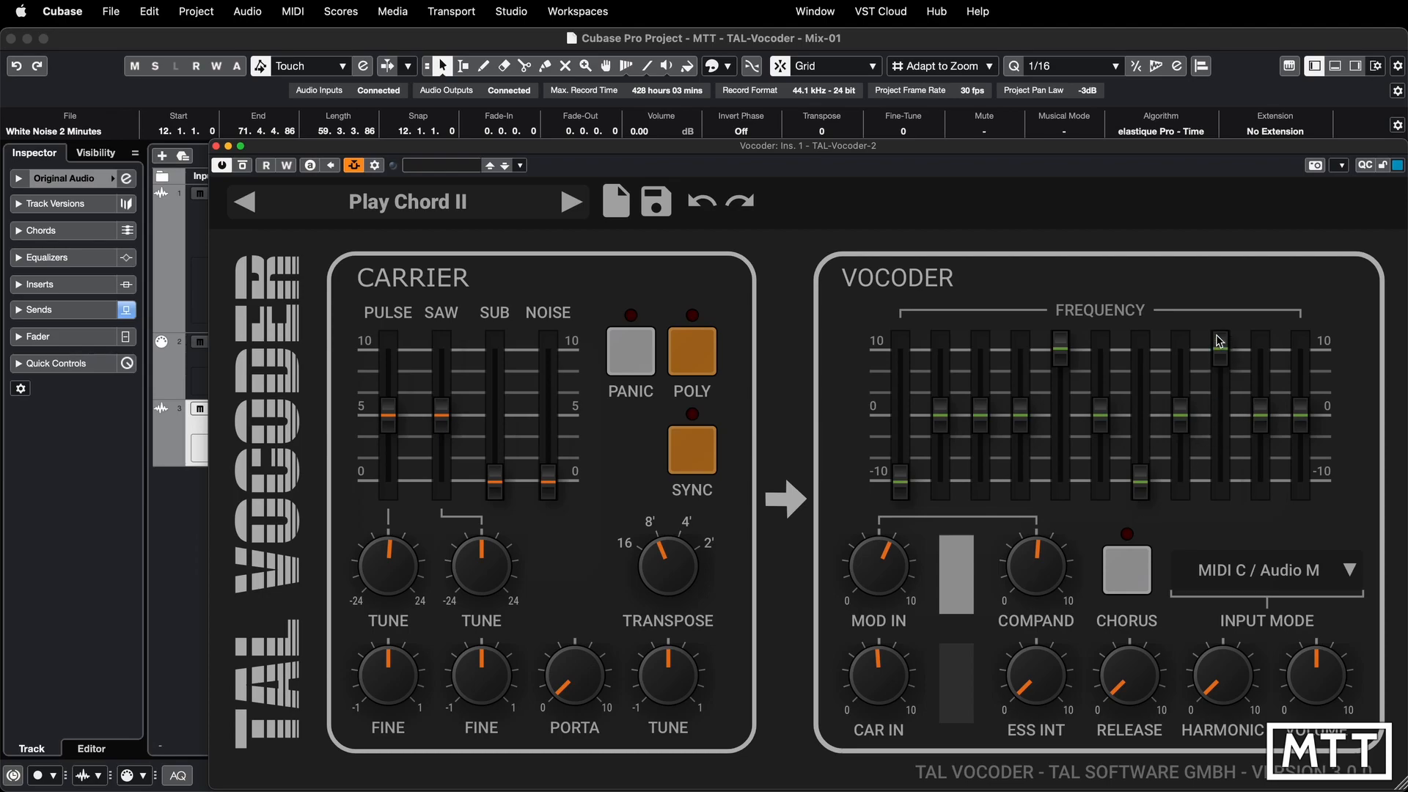
Save the edited vocoder preset as "Best Vocoder" in the DJ Presets folder.
{"action": "left_click", "coordinate": [656, 207]}
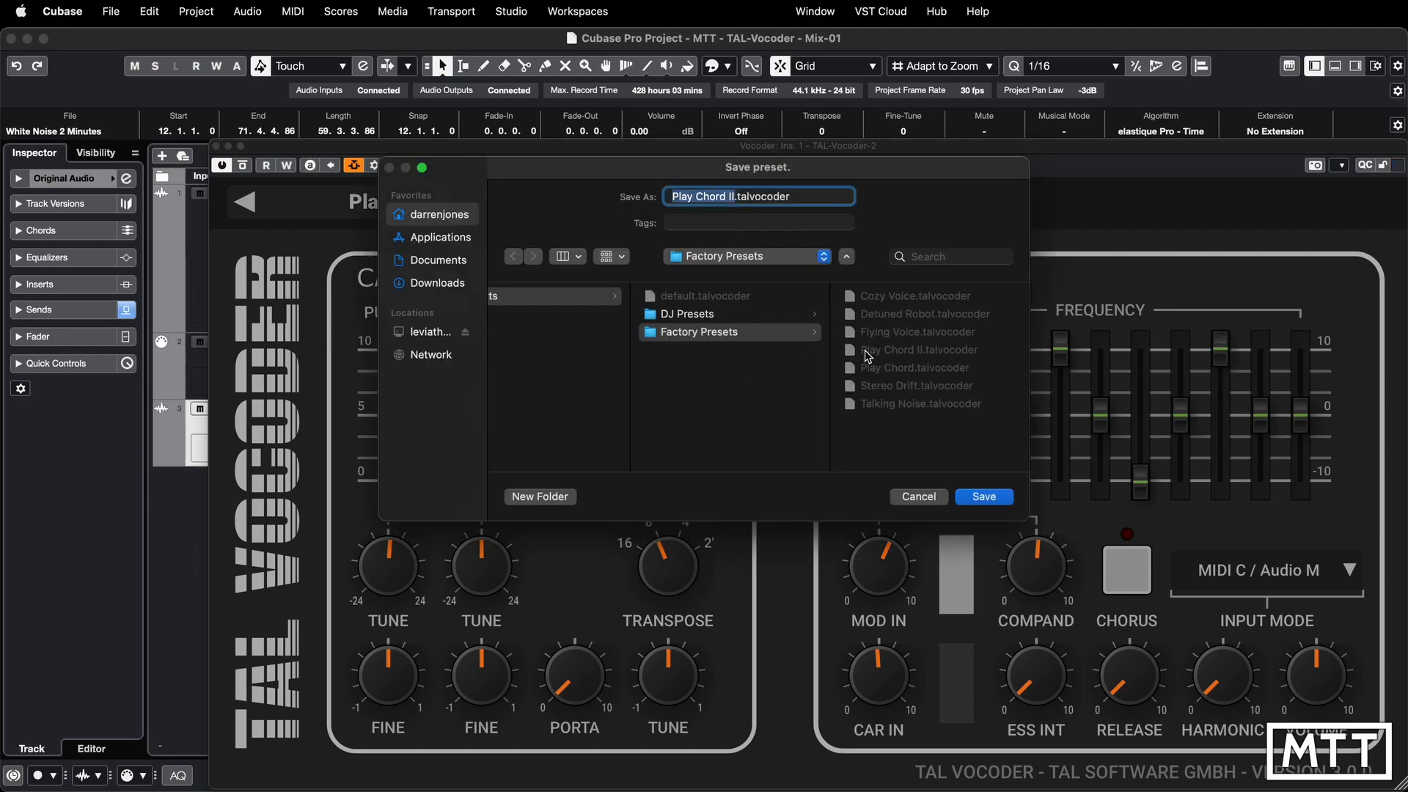
{"action": "key", "text": "Tab"}
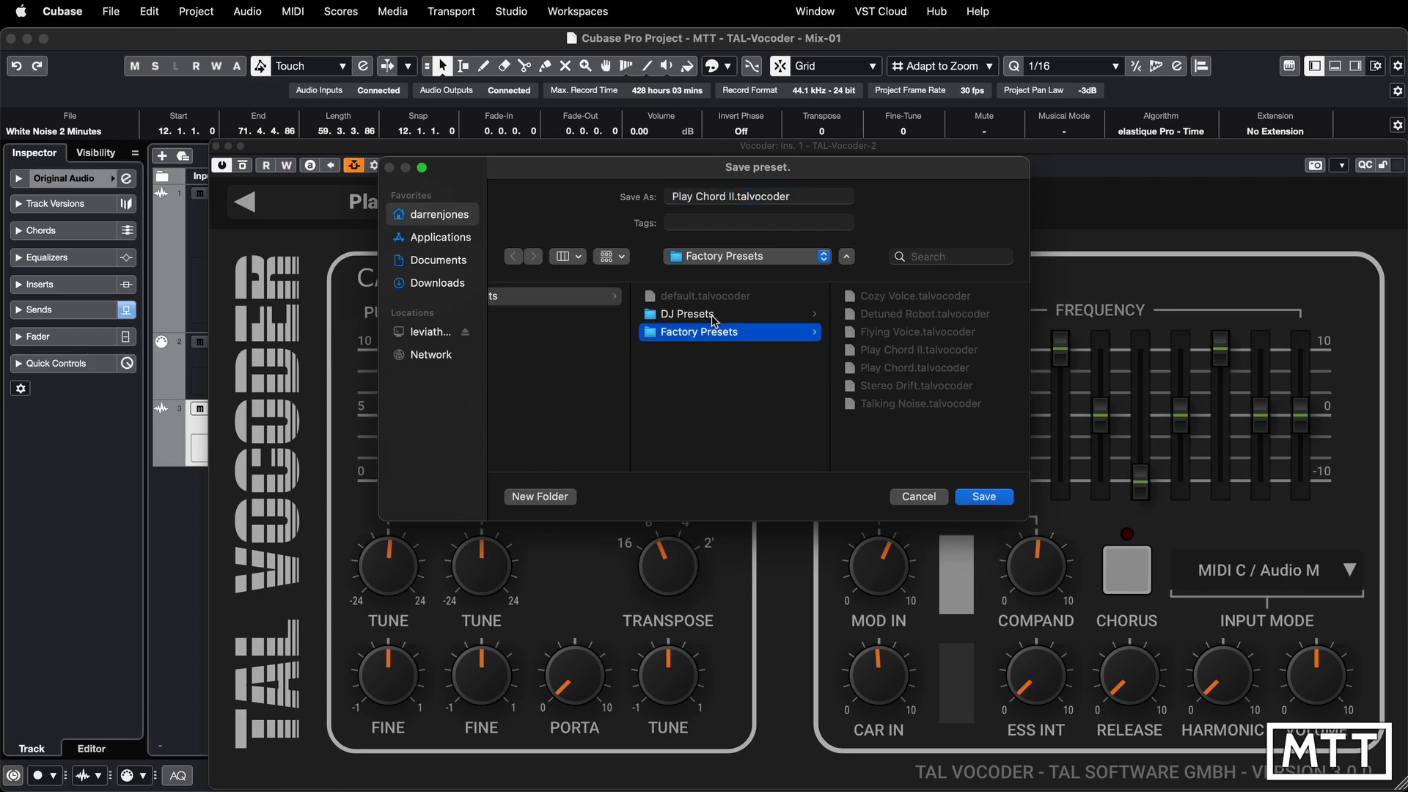
{"action": "left_click", "coordinate": [711, 315]}
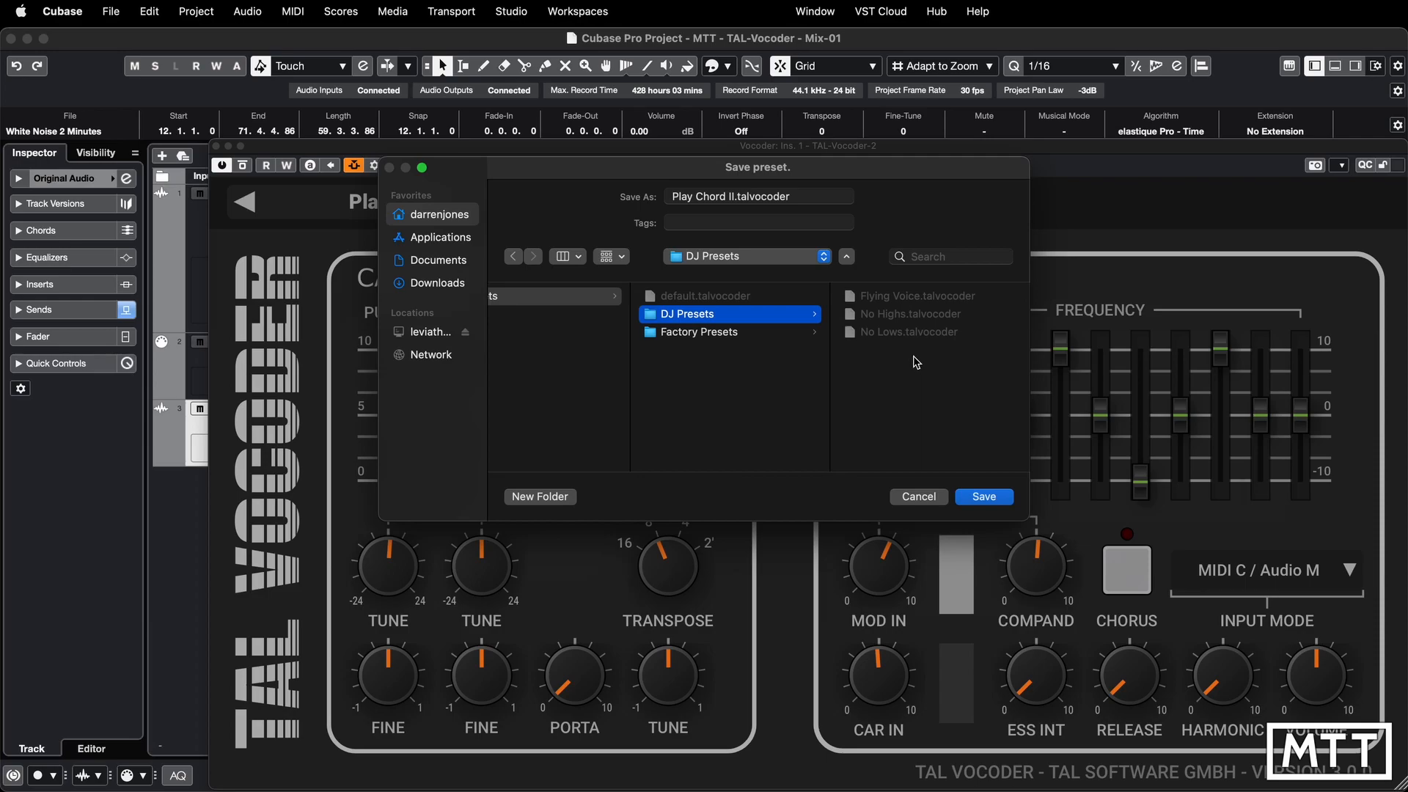
{"action": "key", "text": "shift+Tab"}
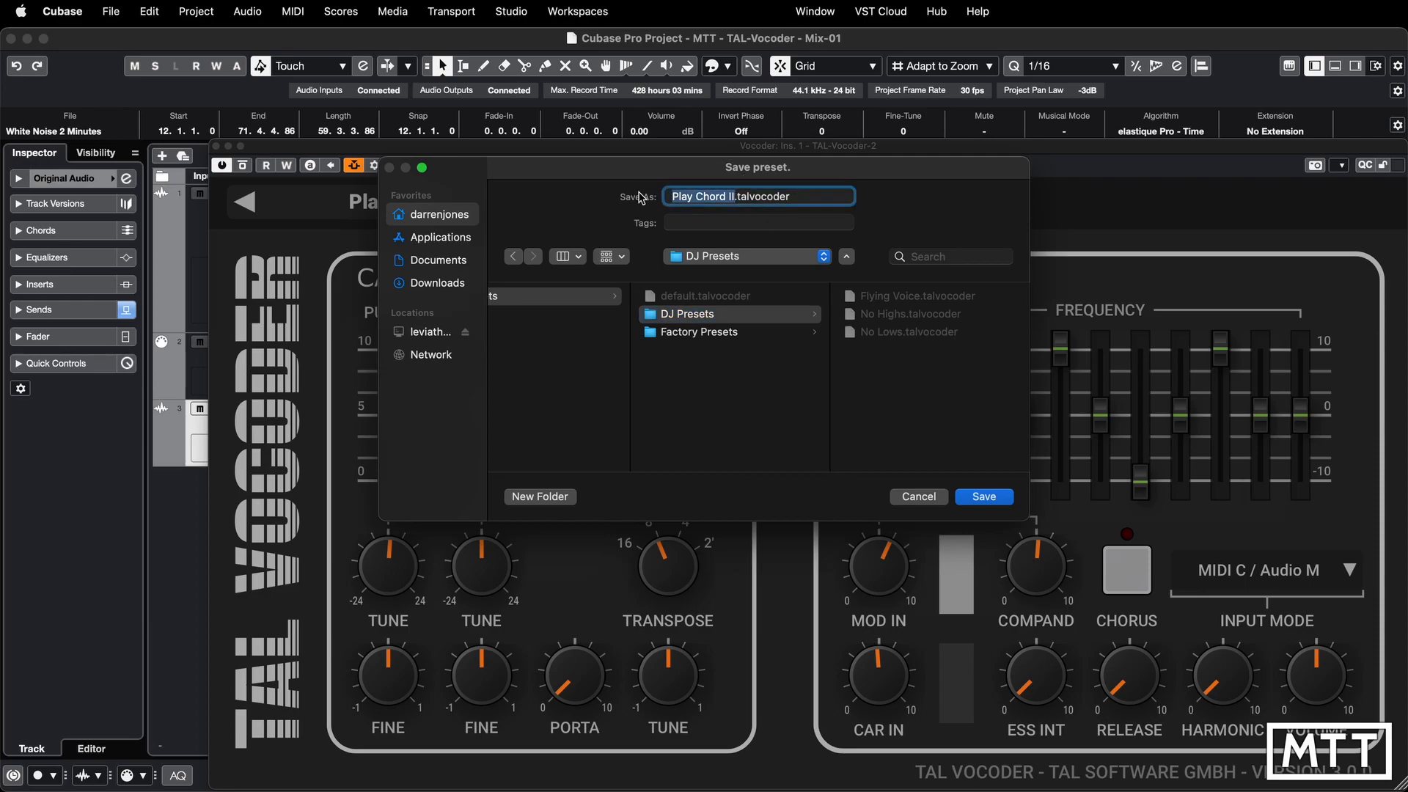
{"action": "type", "text": "Best "}
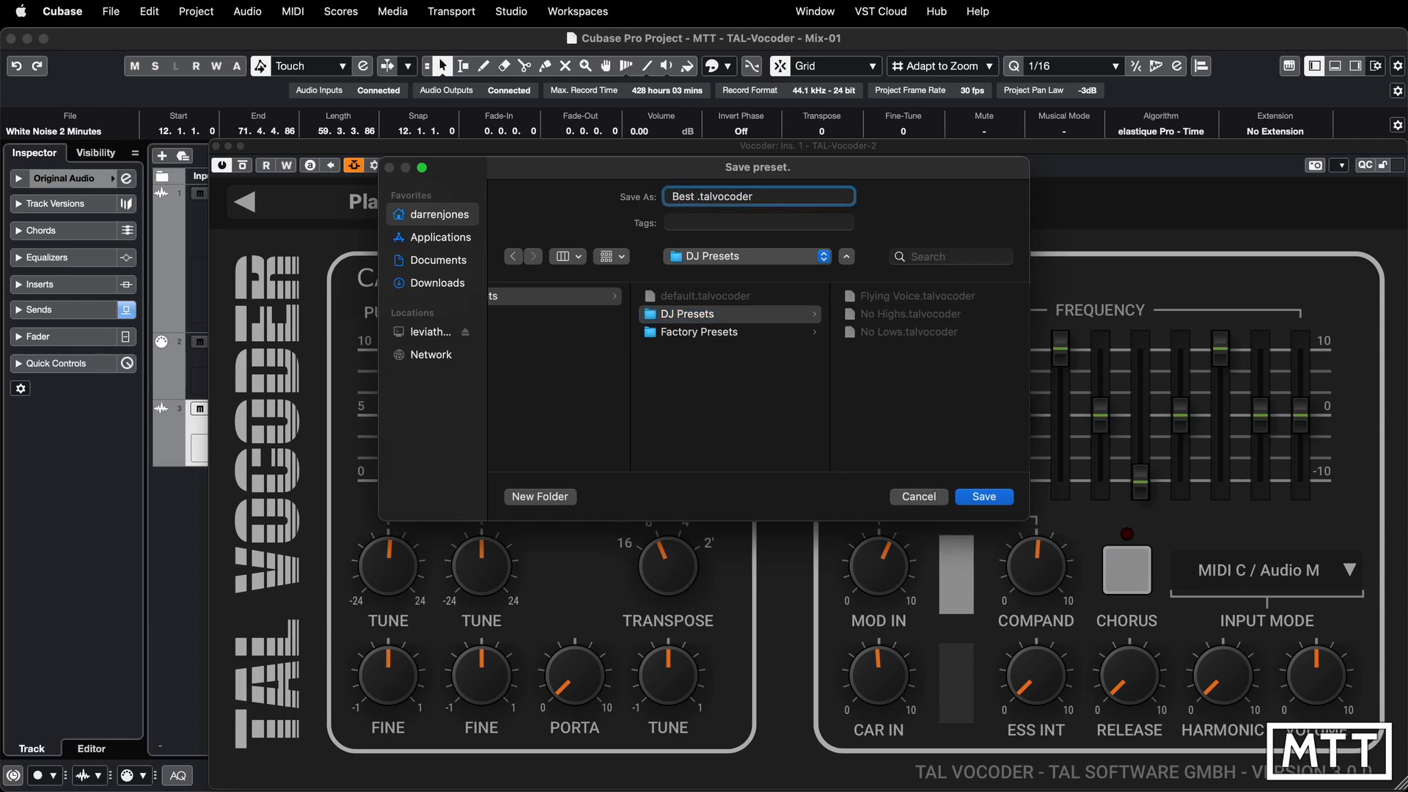
{"action": "type", "text": "Vocoder"}
{"action": "key", "text": "Return"}
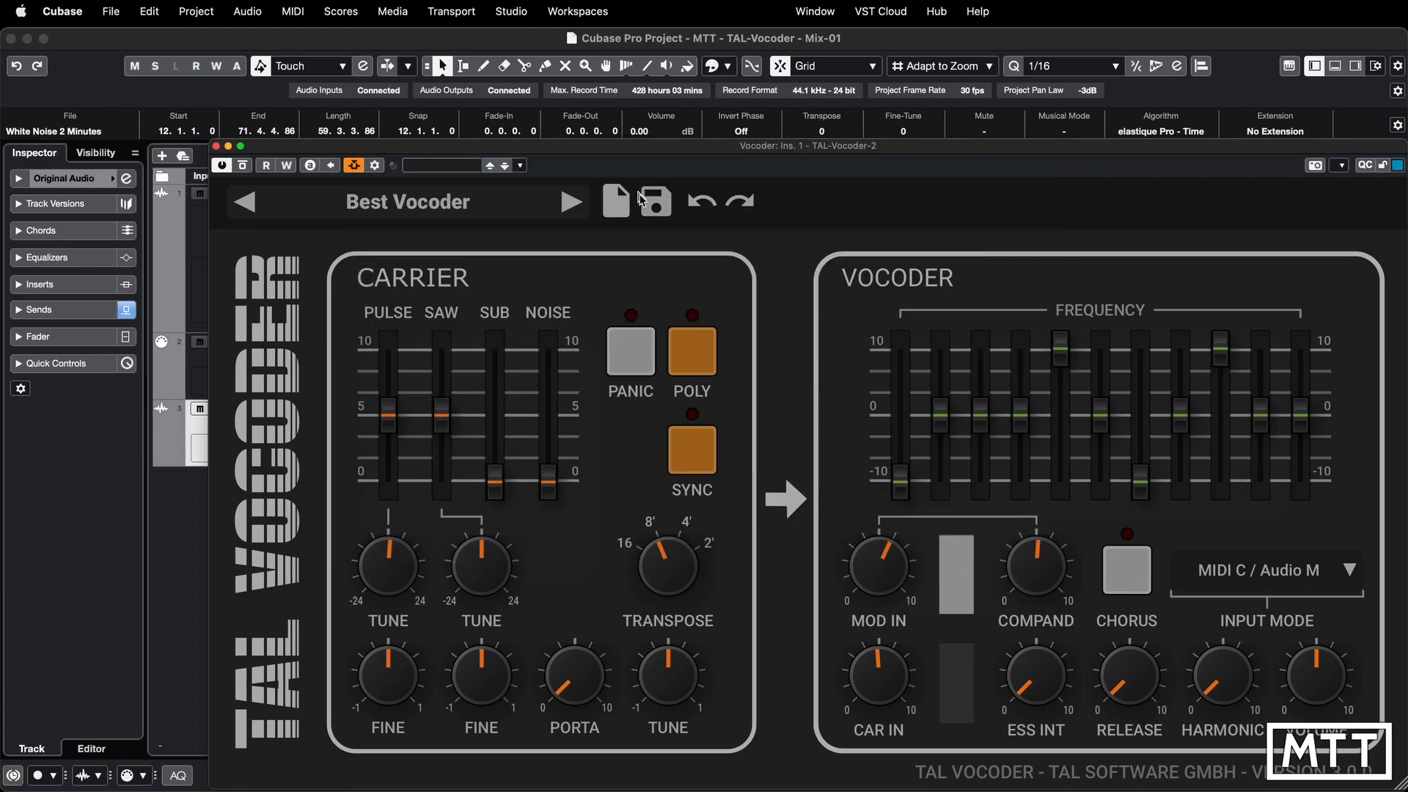
Look through the vocoder's DJ Presets and Factory Presets lists, keeping the current preset loaded.
{"action": "left_click", "coordinate": [503, 203]}
{"action": "mouse_move", "coordinate": [535, 319]}
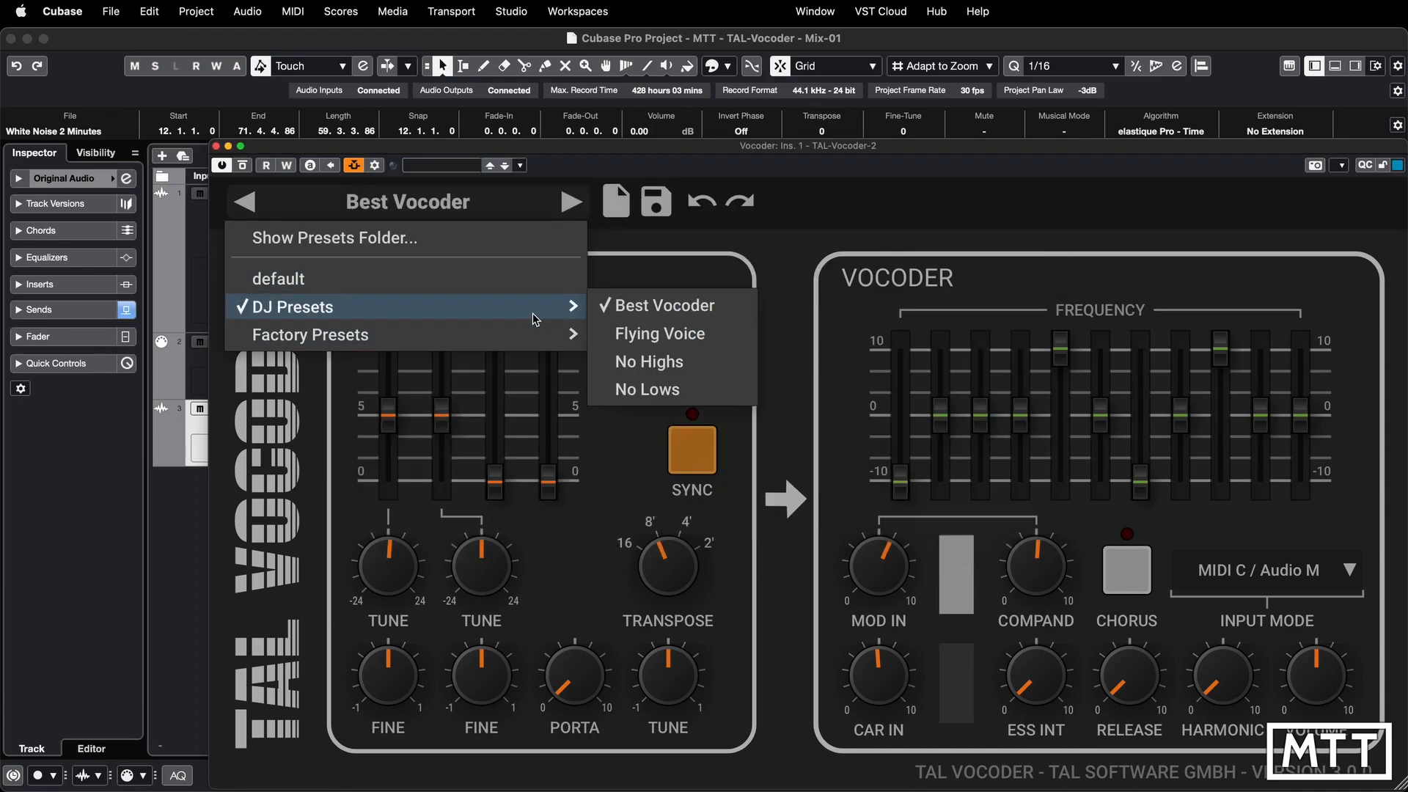
{"action": "mouse_move", "coordinate": [495, 343]}
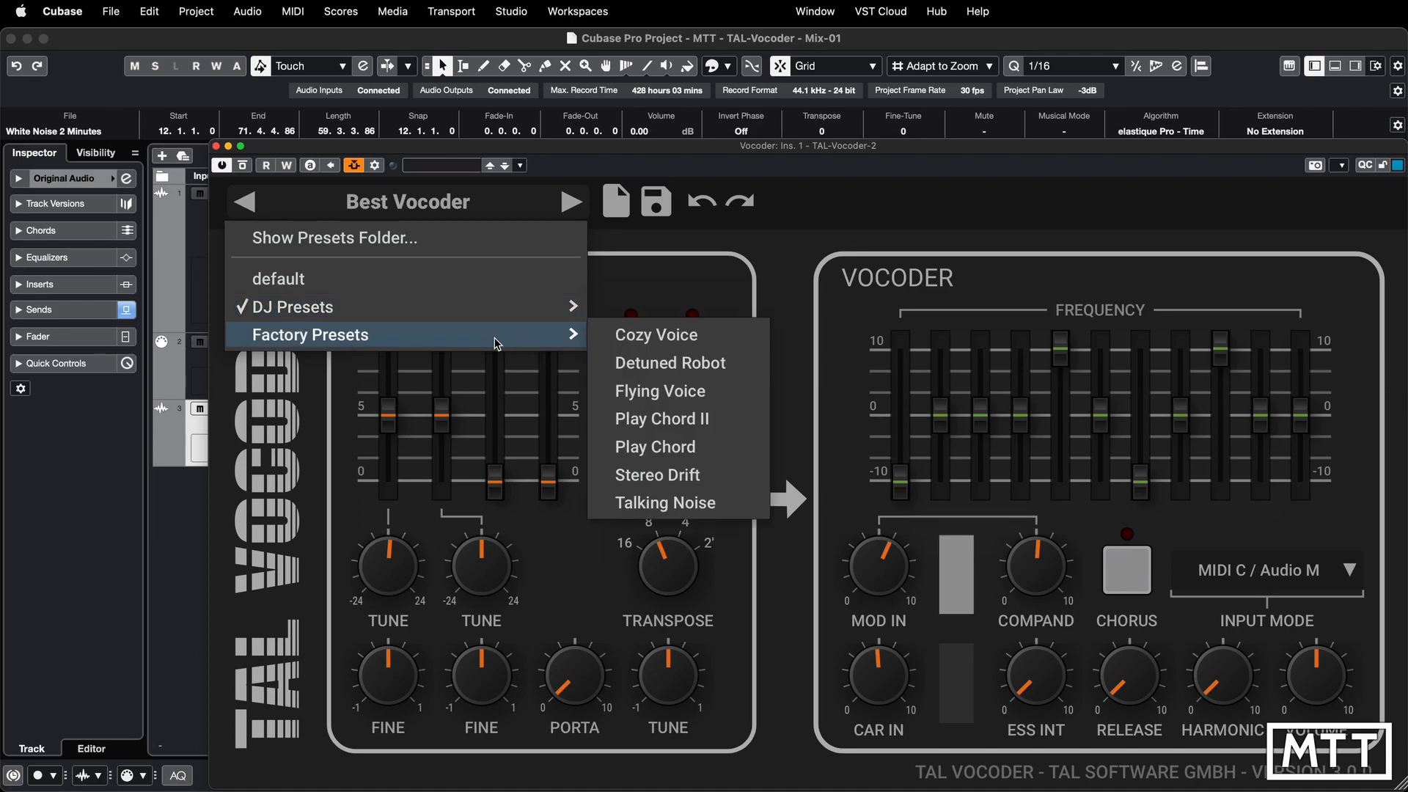
{"action": "left_click", "coordinate": [513, 205]}
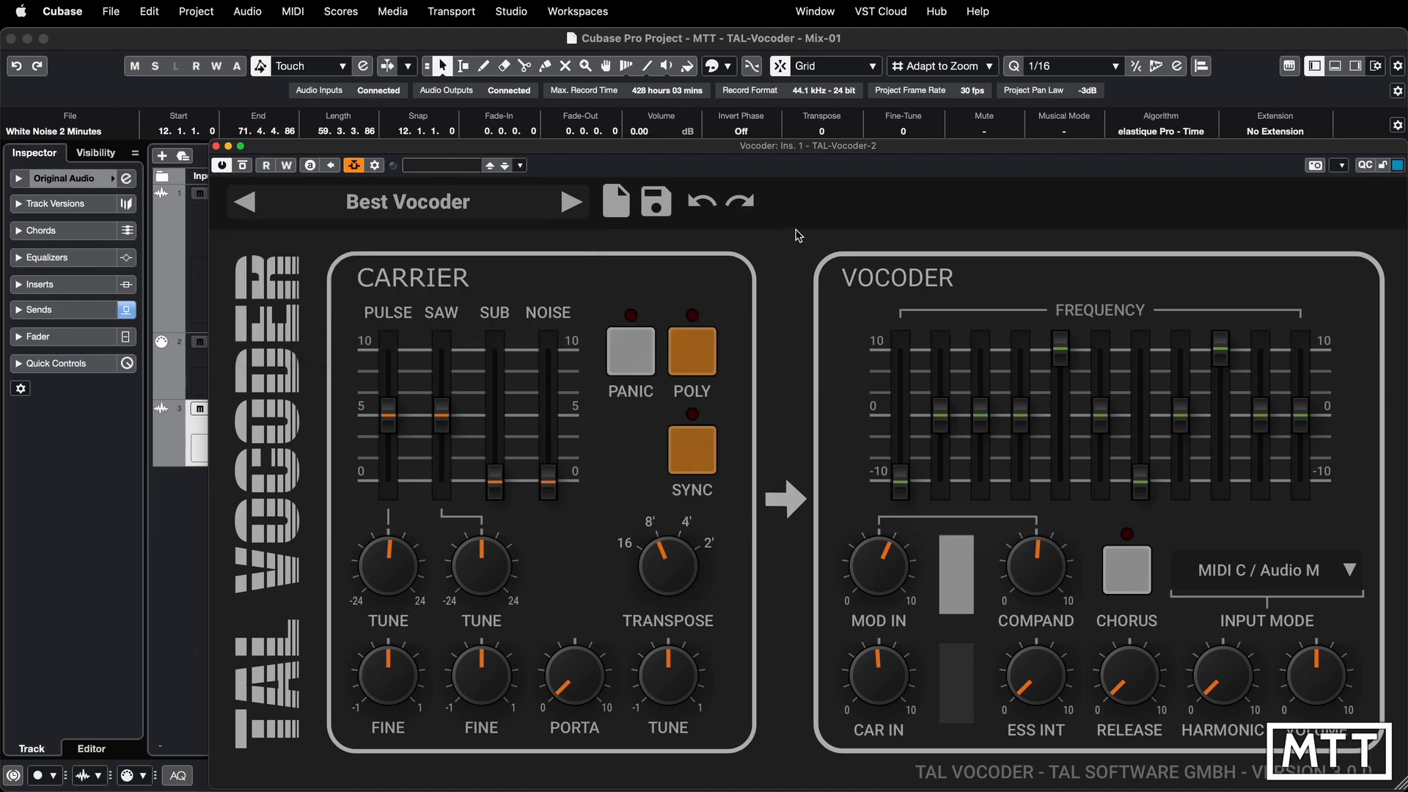
Show the vocoder's presets folder in Finder and delete Best Vocoder.talvocoder from DJ Presets.
{"action": "left_click", "coordinate": [511, 204]}
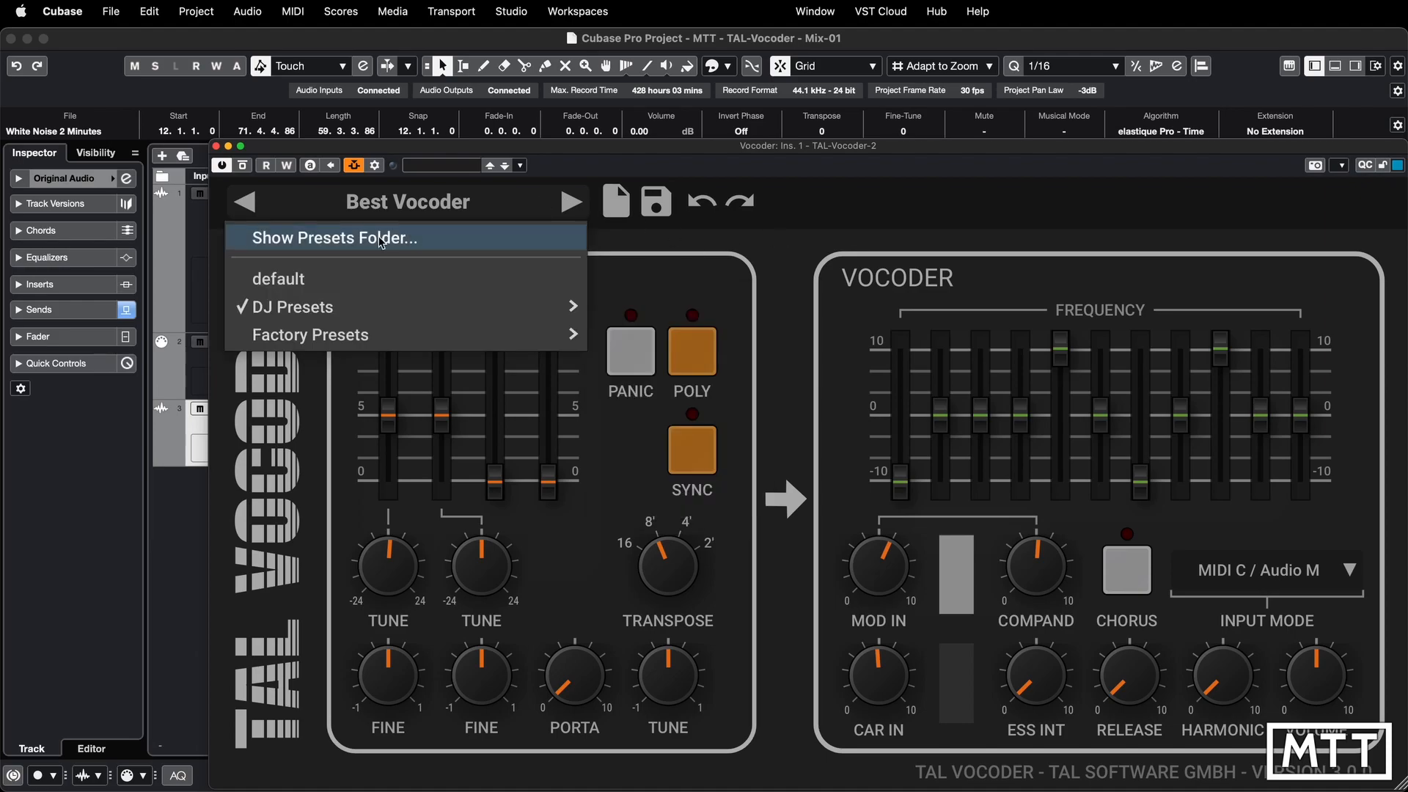
{"action": "left_click", "coordinate": [291, 239]}
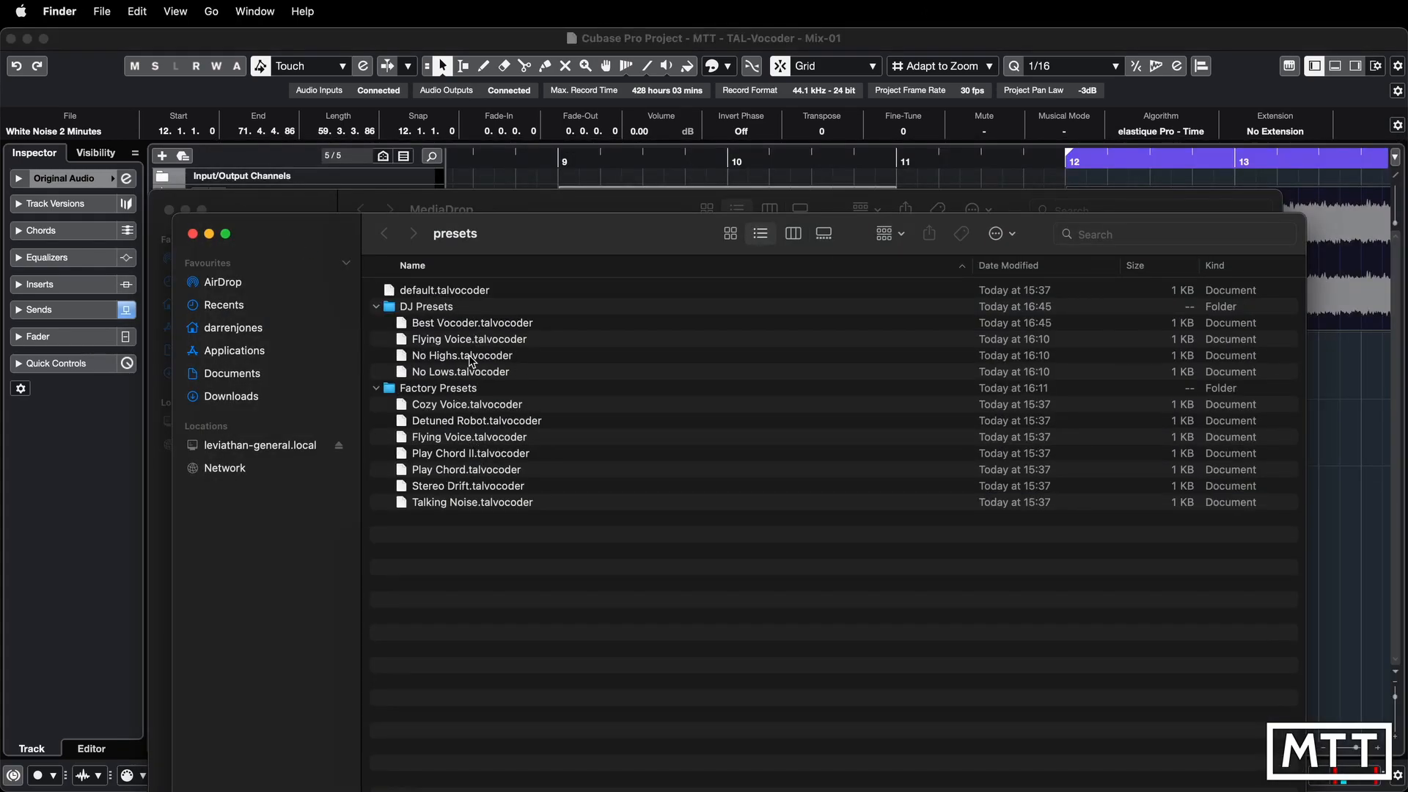
{"action": "left_click", "coordinate": [440, 328]}
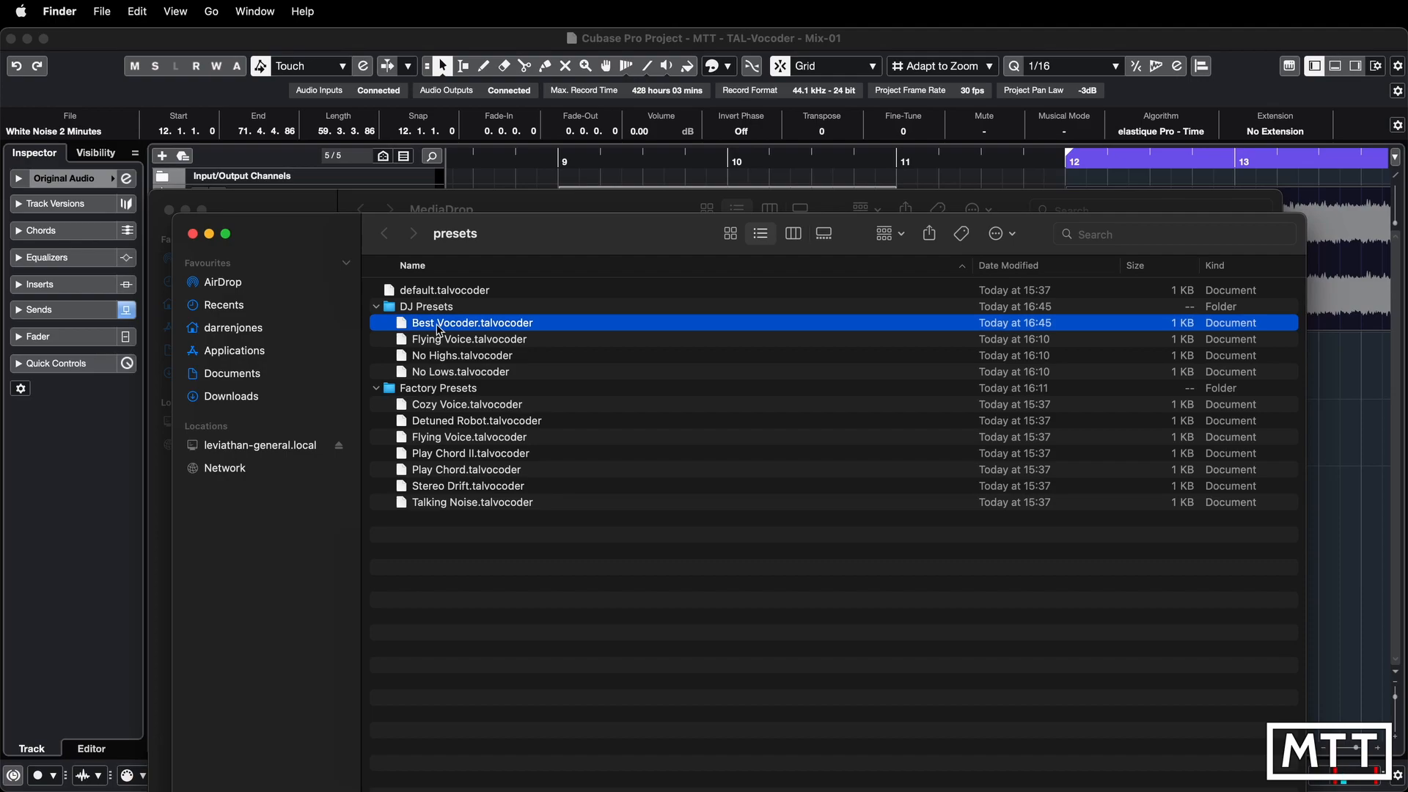
{"action": "key", "text": "super+BackSpace"}
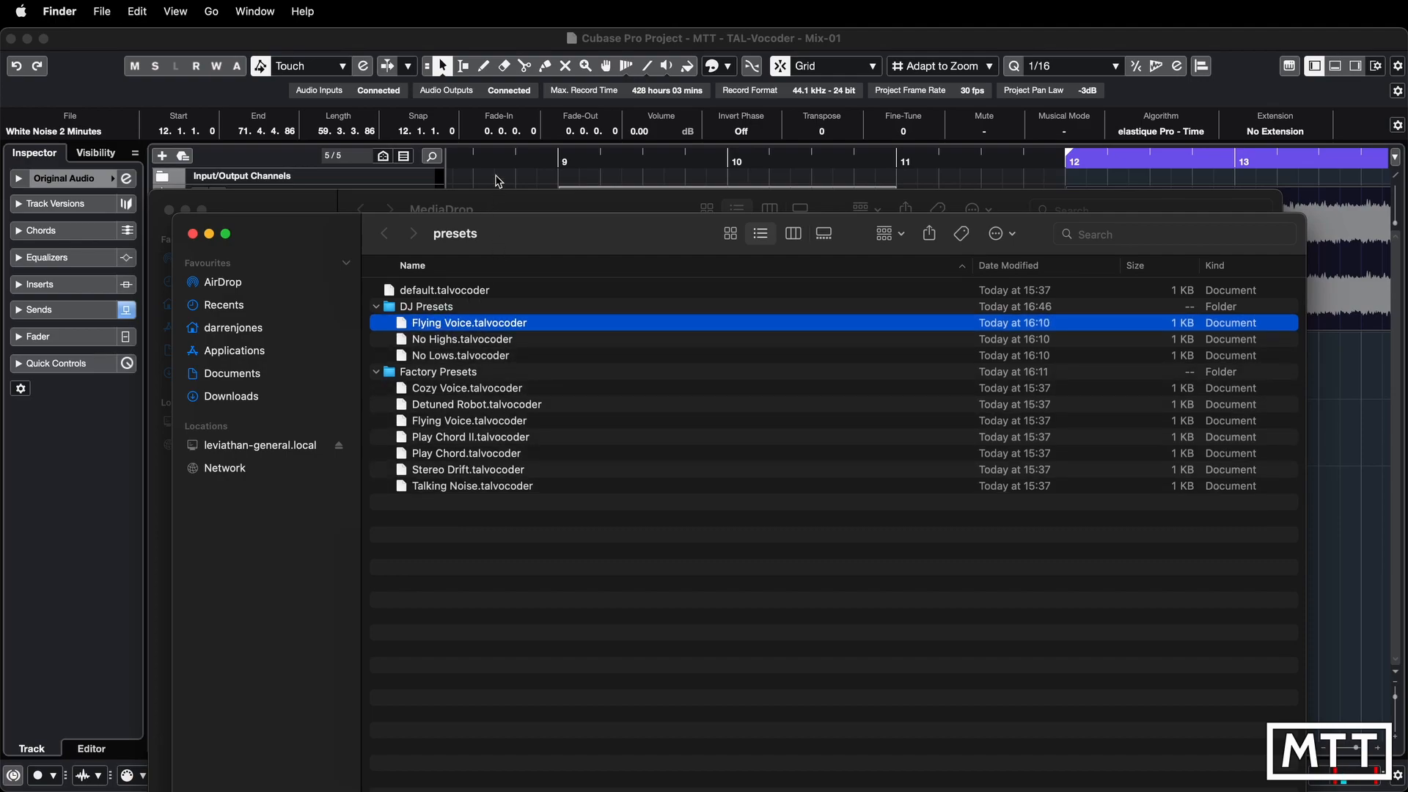
Switch back to Cubase and check the vocoder's DJ Presets list without loading another preset.
{"action": "left_click", "coordinate": [498, 181]}
{"action": "left_click", "coordinate": [449, 206]}
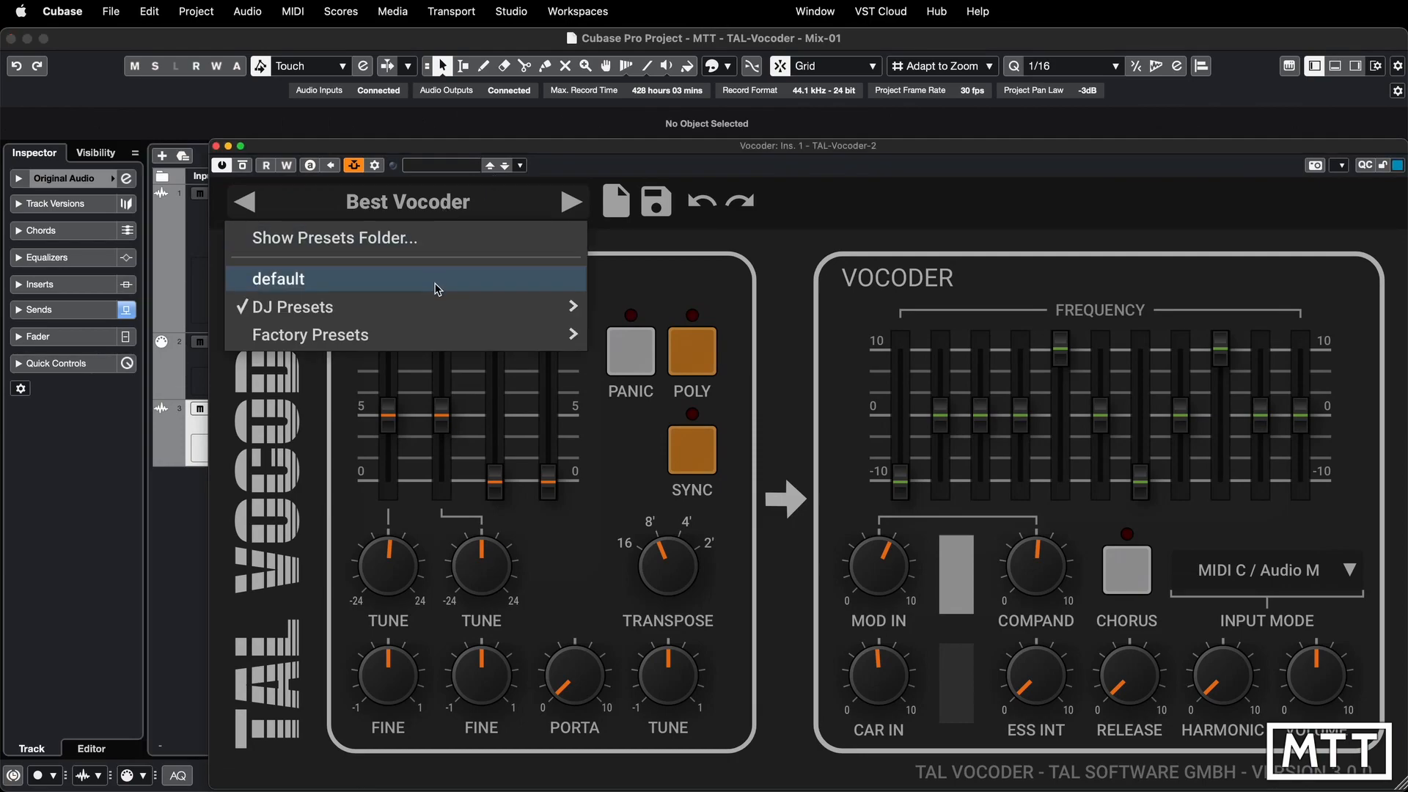
{"action": "mouse_move", "coordinate": [462, 307]}
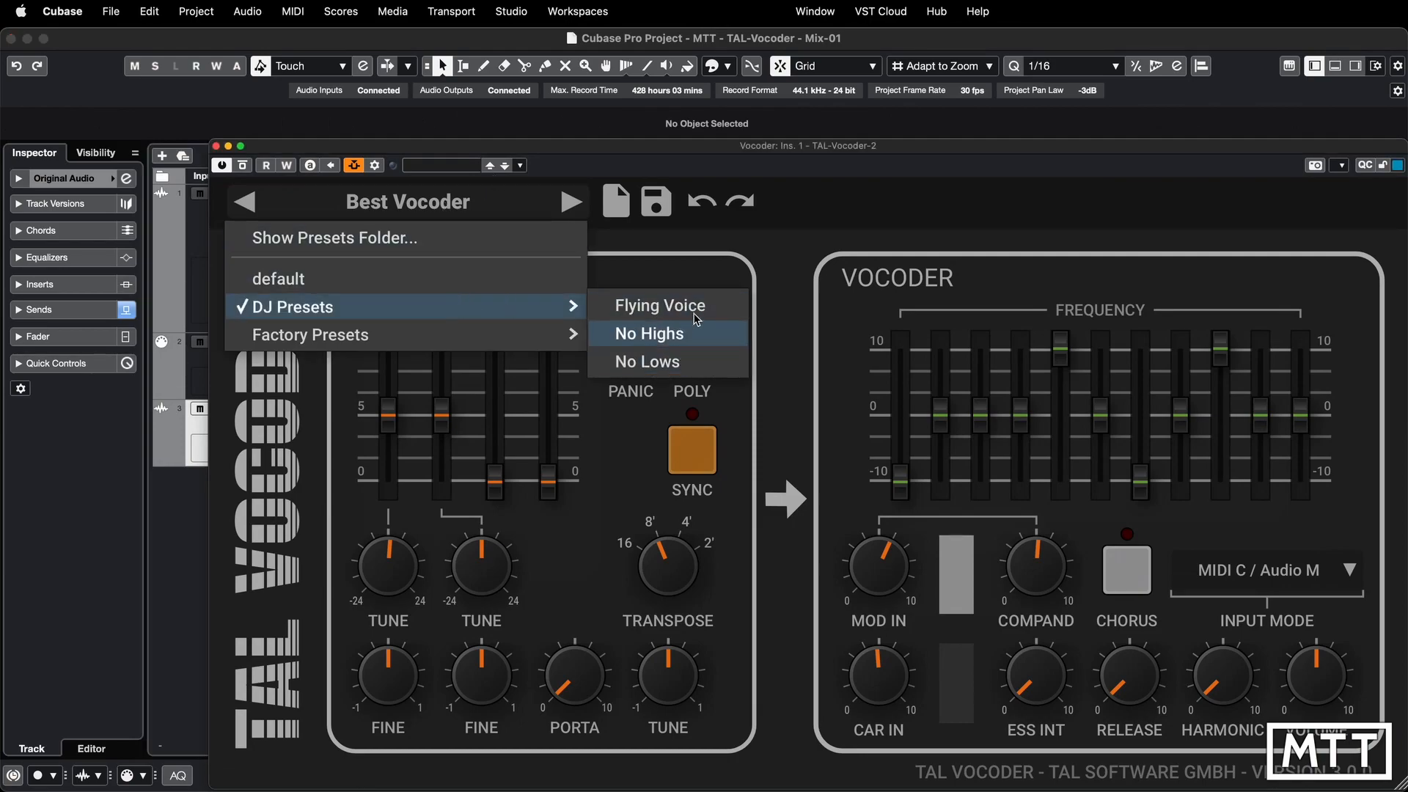
{"action": "left_click", "coordinate": [747, 252]}
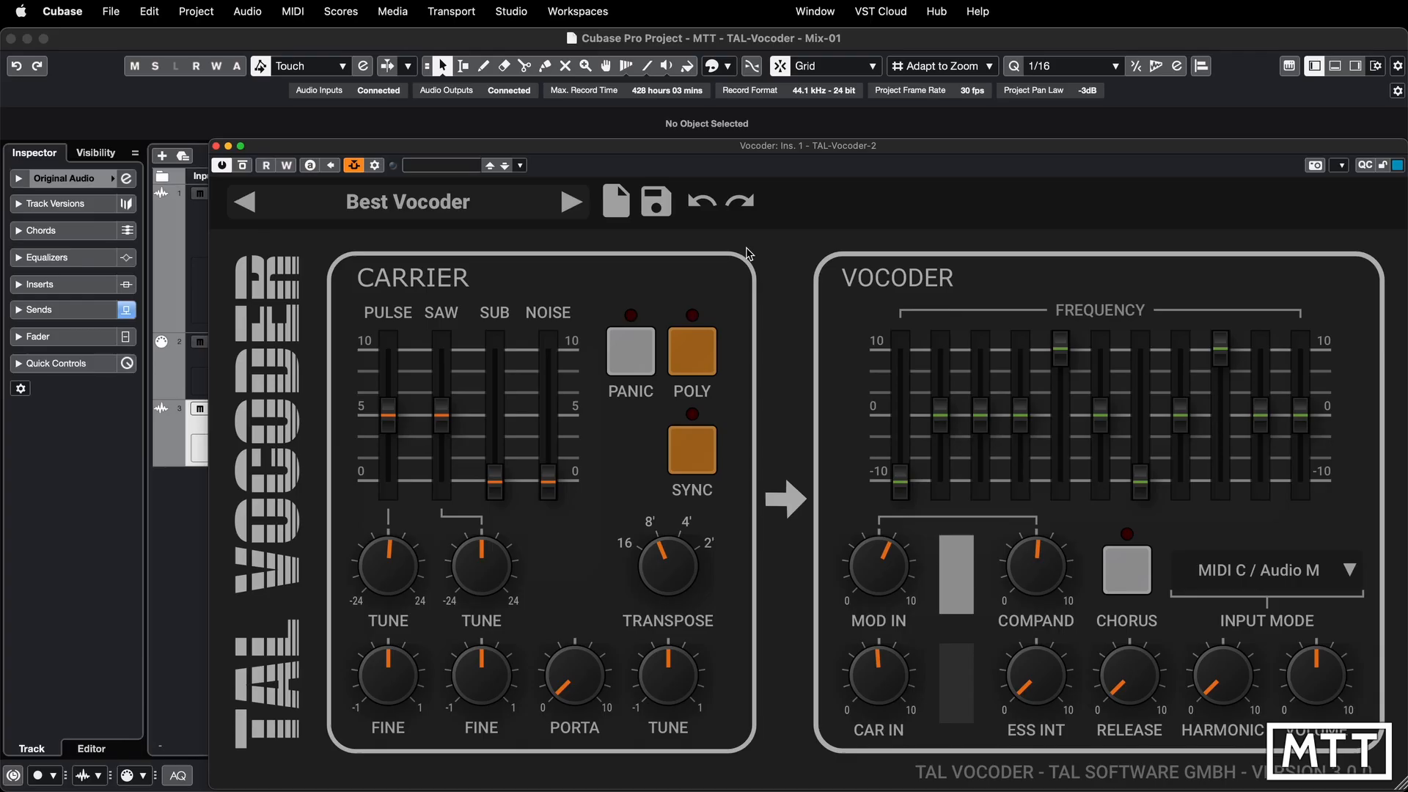